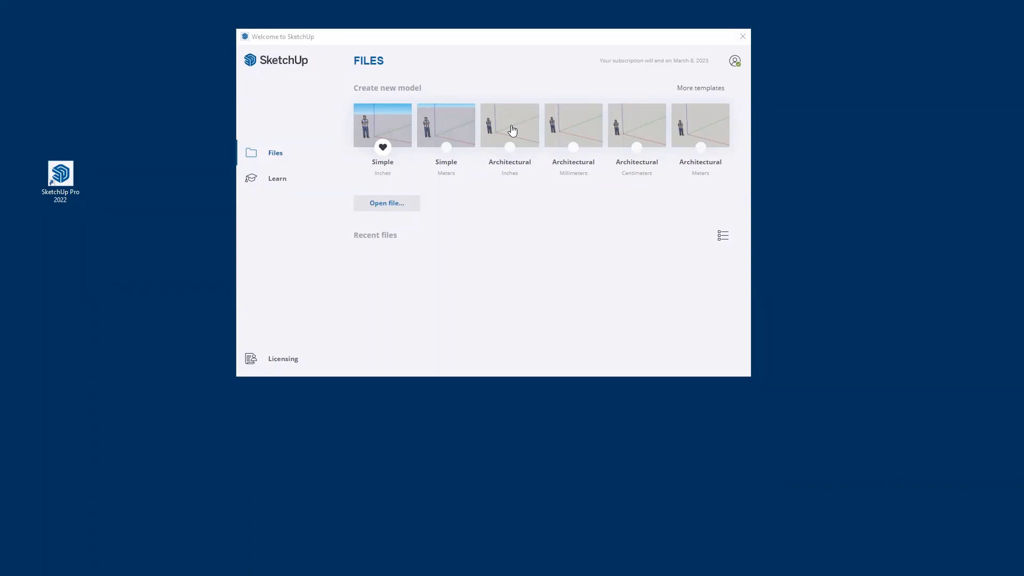
- Create a new model from the Architectural Inches template and show the Large Tool Set
{"action": "left_click", "coordinate": [512, 130]}
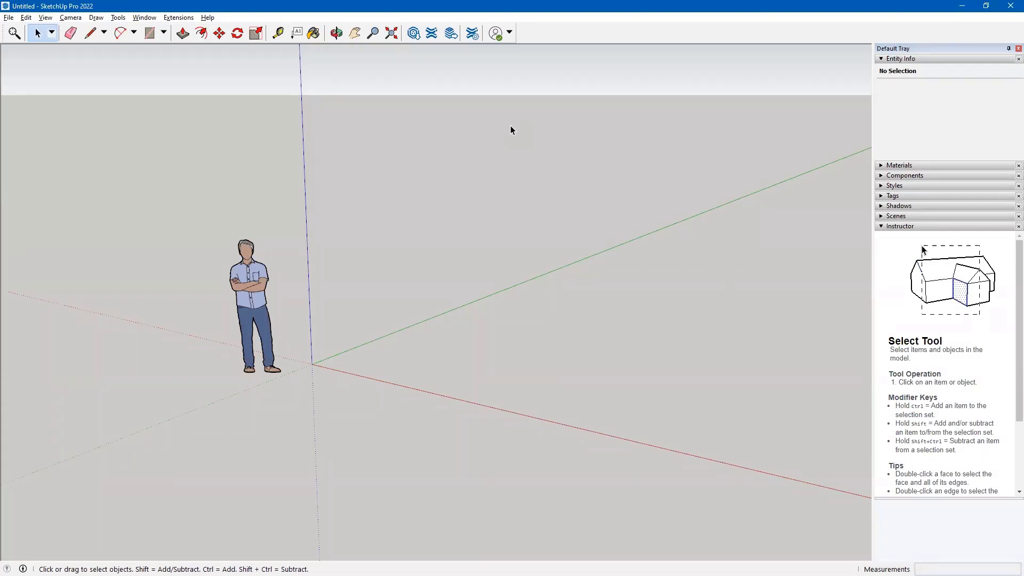
{"action": "right_click", "coordinate": [567, 35]}
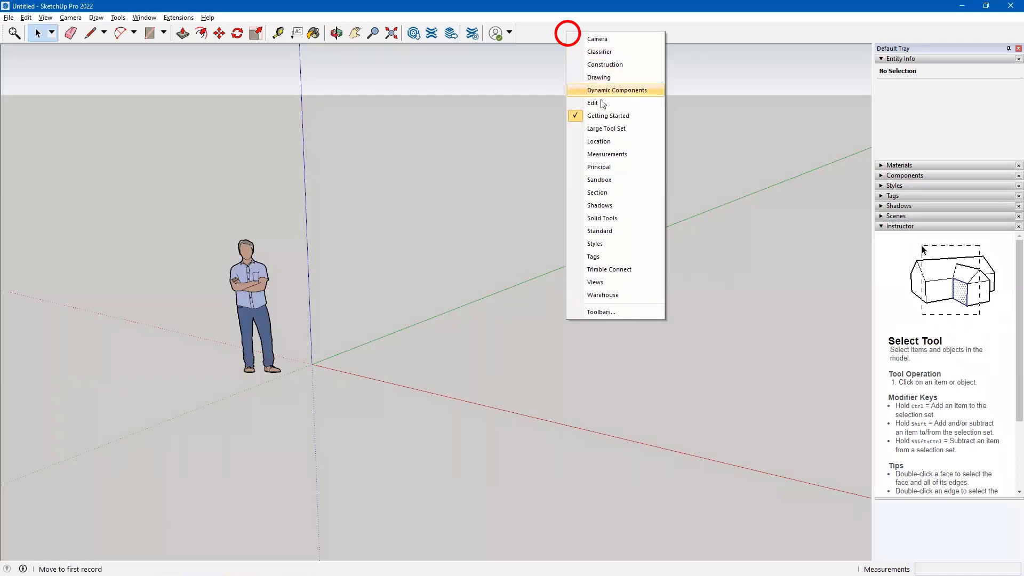
{"action": "left_click", "coordinate": [606, 130]}
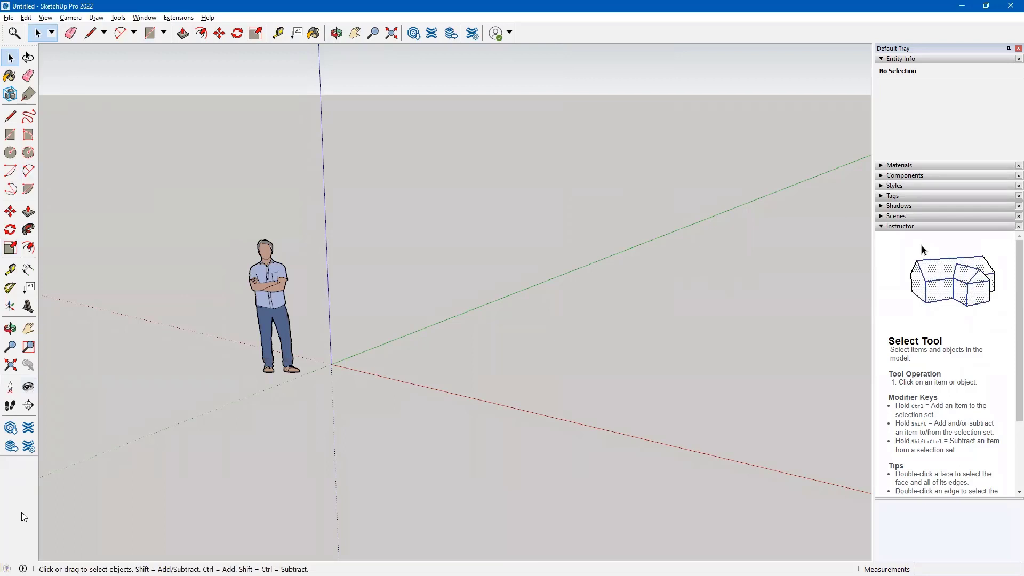
- Show the Styles toolbar and dock it at the end of the Getting Started toolbar's row
{"action": "right_click", "coordinate": [557, 31]}
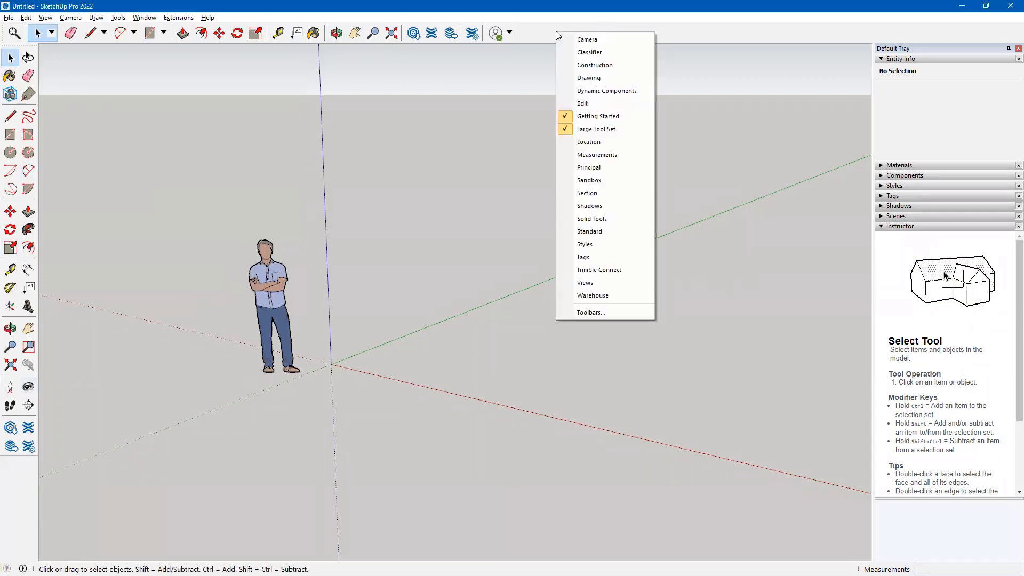
{"action": "left_click", "coordinate": [593, 245]}
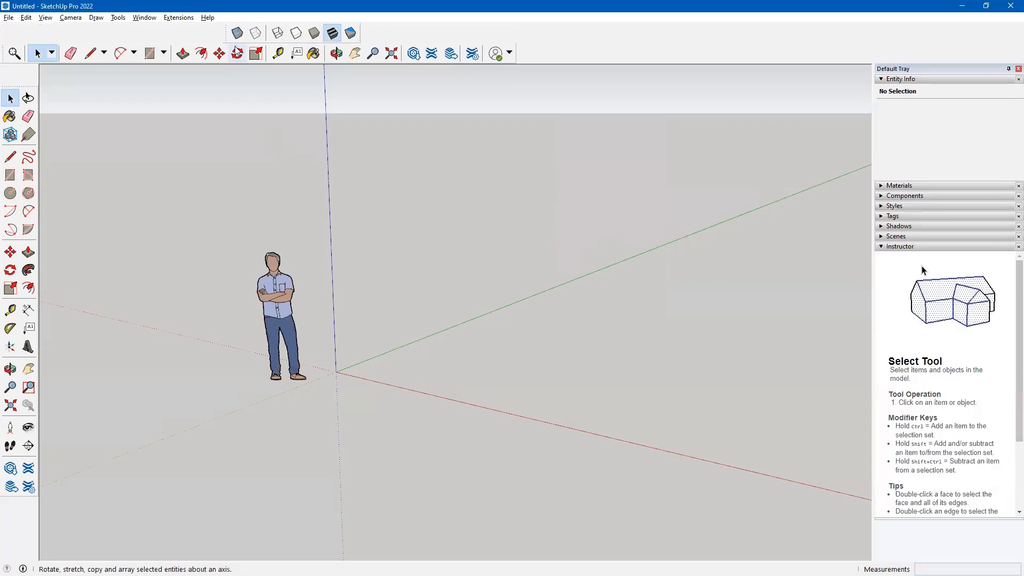
{"action": "left_click_drag", "start_coordinate": [223, 40], "coordinate": [516, 43]}
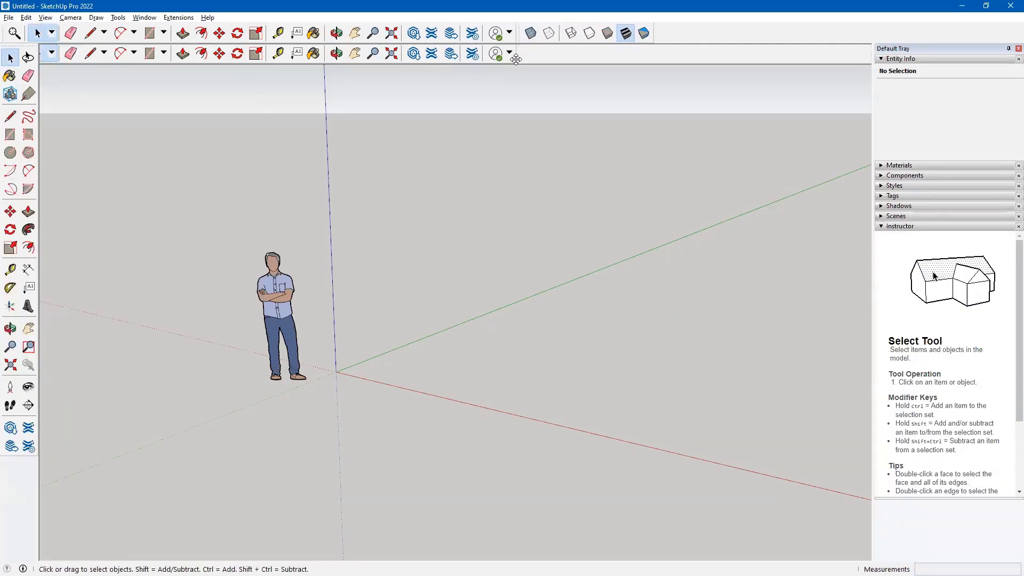
{"action": "right_click", "coordinate": [702, 32]}
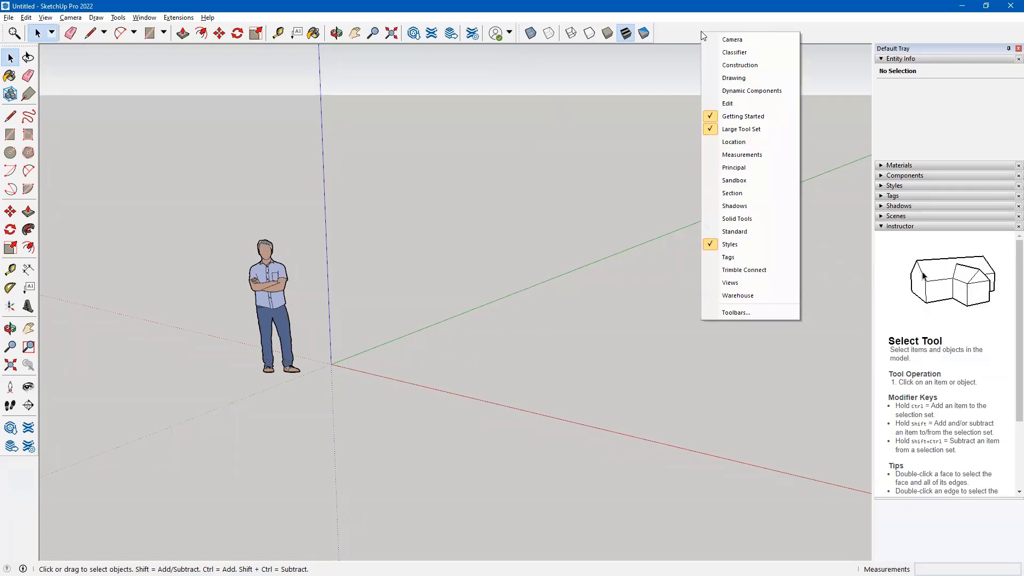
{"action": "left_click", "coordinate": [638, 104]}
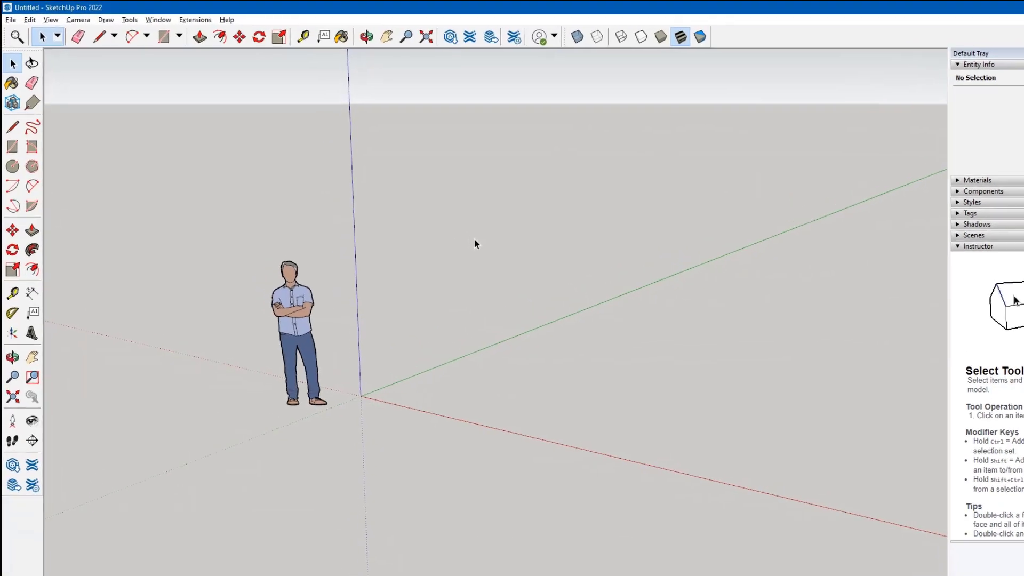
- Import the XPLAN floor plan DWG from the Arch 170 folder, keeping the default import options
{"action": "left_click", "coordinate": [10, 19]}
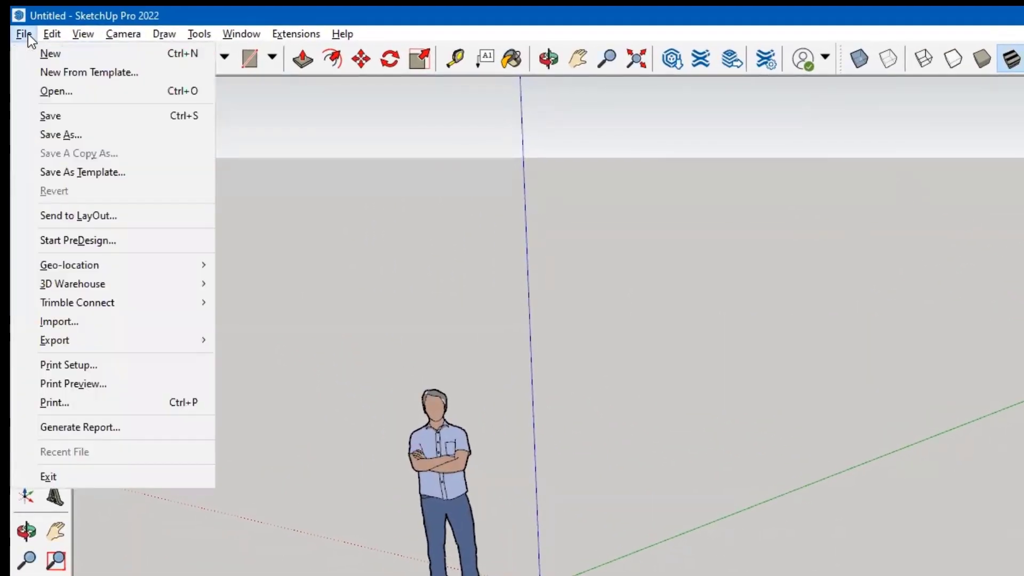
{"action": "left_click", "coordinate": [76, 322]}
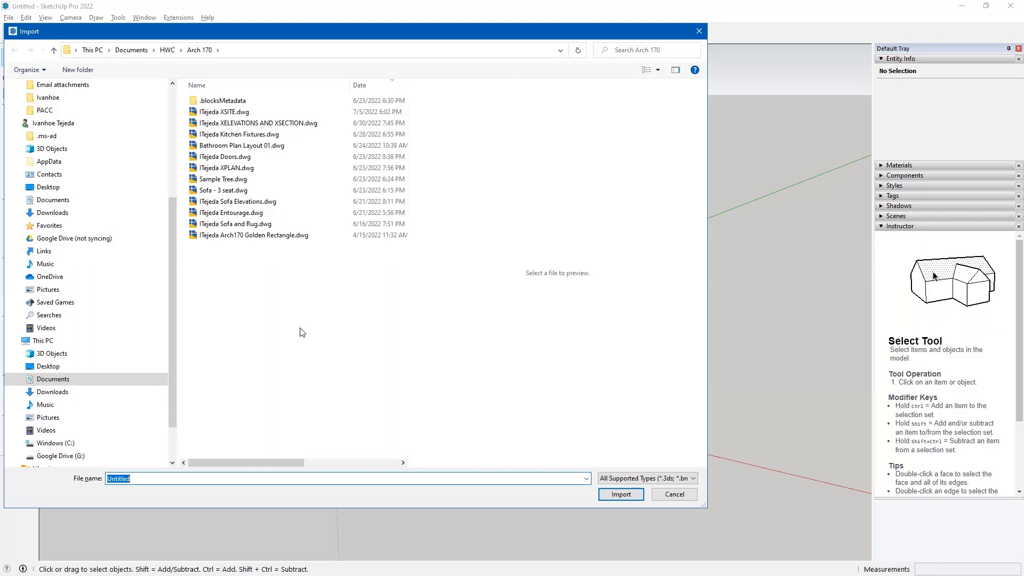
{"action": "left_click", "coordinate": [258, 169]}
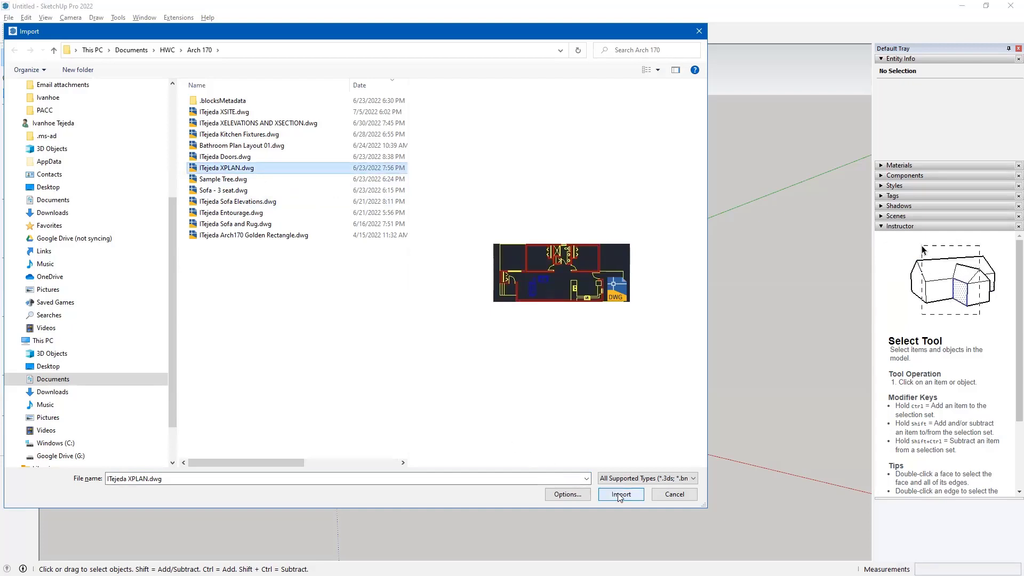
{"action": "left_click", "coordinate": [573, 497]}
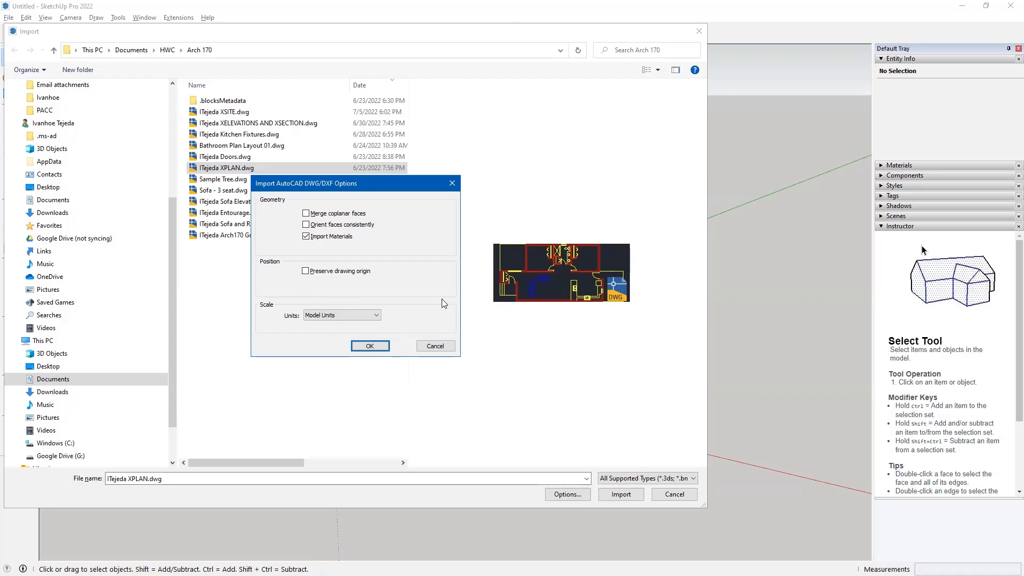
{"action": "left_click", "coordinate": [437, 347]}
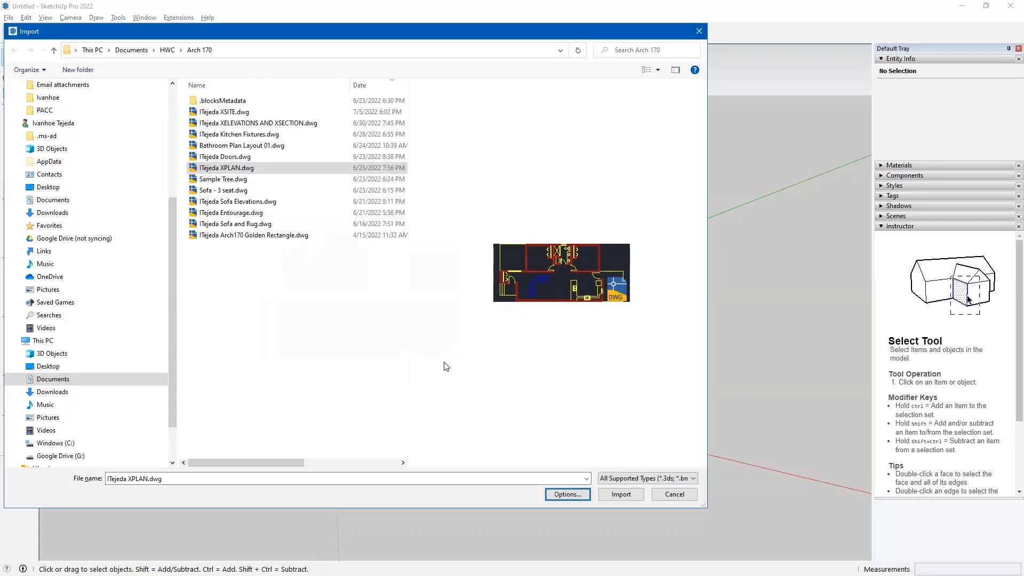
{"action": "left_click", "coordinate": [621, 495]}
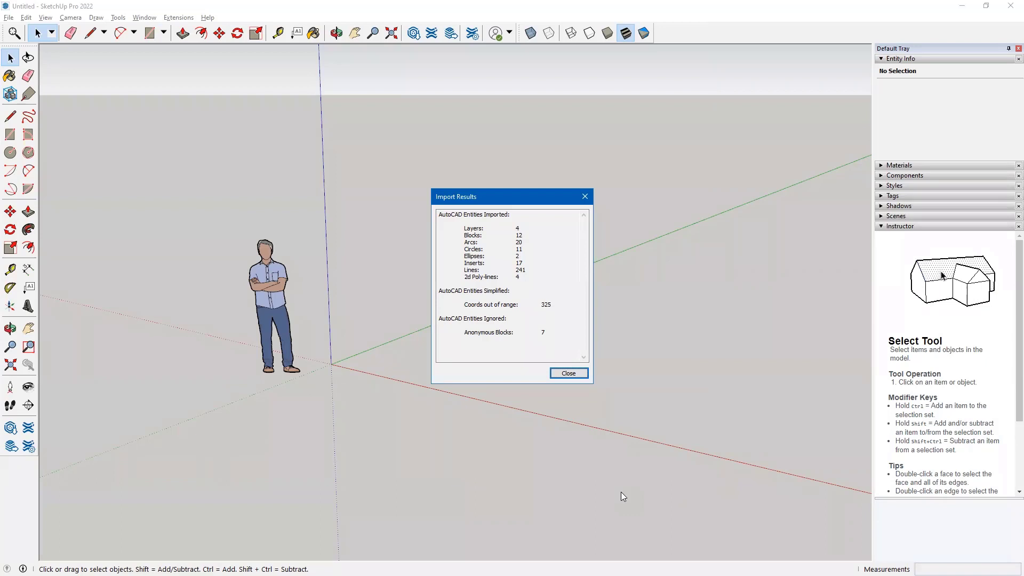
{"action": "left_click", "coordinate": [567, 373]}
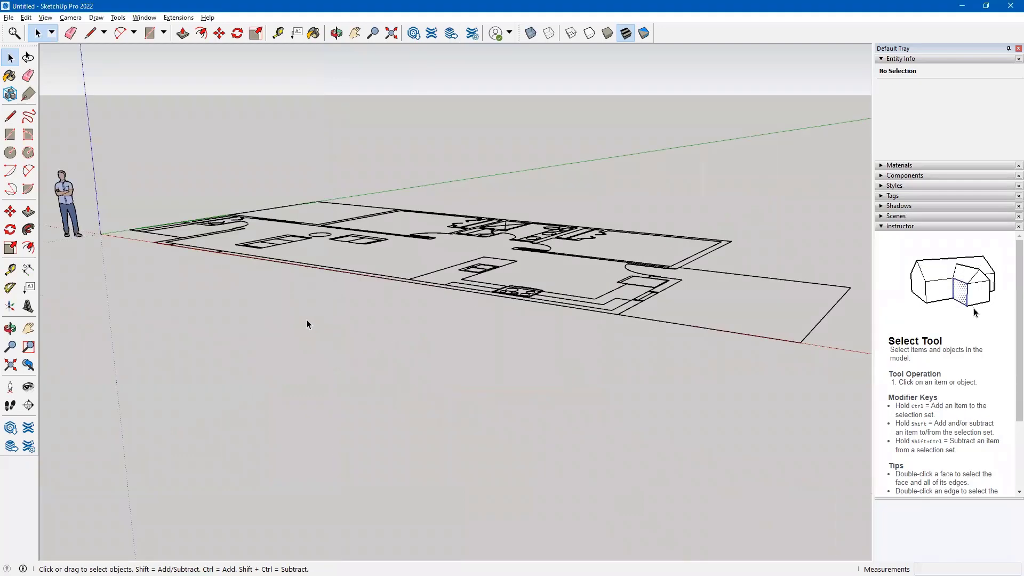
- Examine the imported floor plan from above and check its entity type in Entity Info
{"action": "key", "text": "o"}
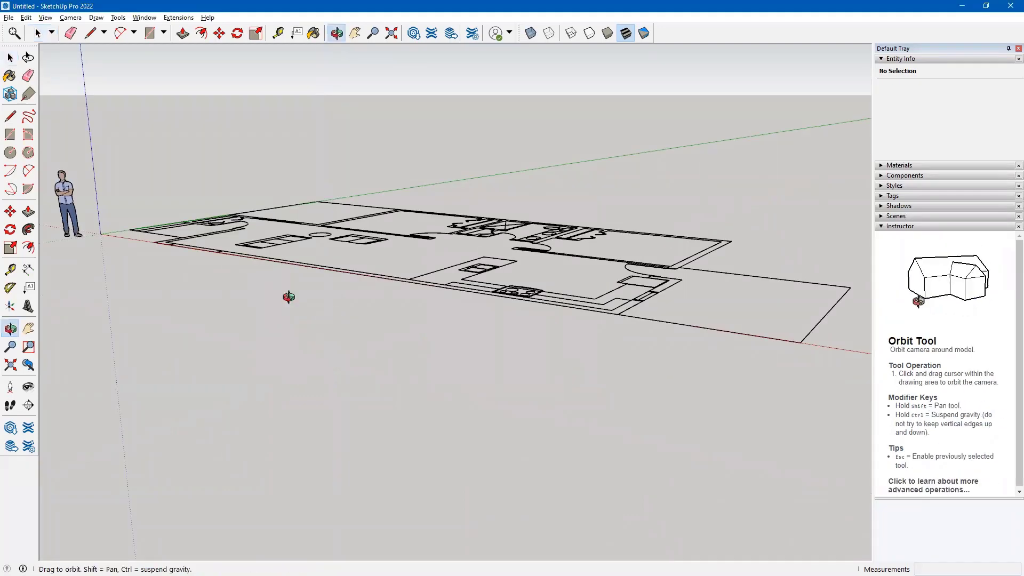
{"action": "left_click_drag", "start_coordinate": [288, 297], "coordinate": [640, 443]}
{"action": "middle_click_drag", "start_coordinate": [640, 438], "coordinate": [481, 500]}
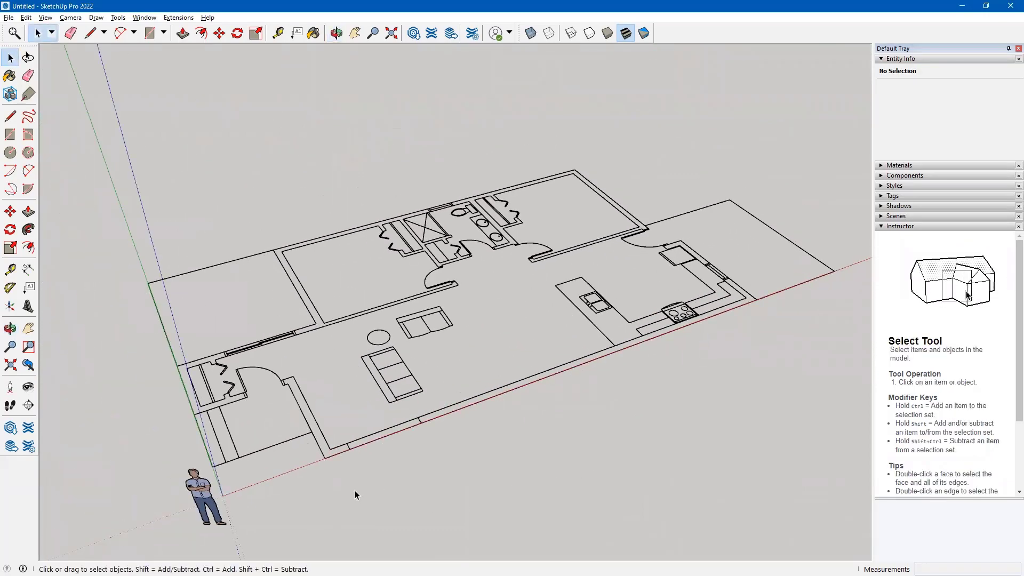
{"action": "key", "text": "o"}
{"action": "left_click_drag", "start_coordinate": [522, 451], "coordinate": [296, 424]}
{"action": "key", "text": "space"}
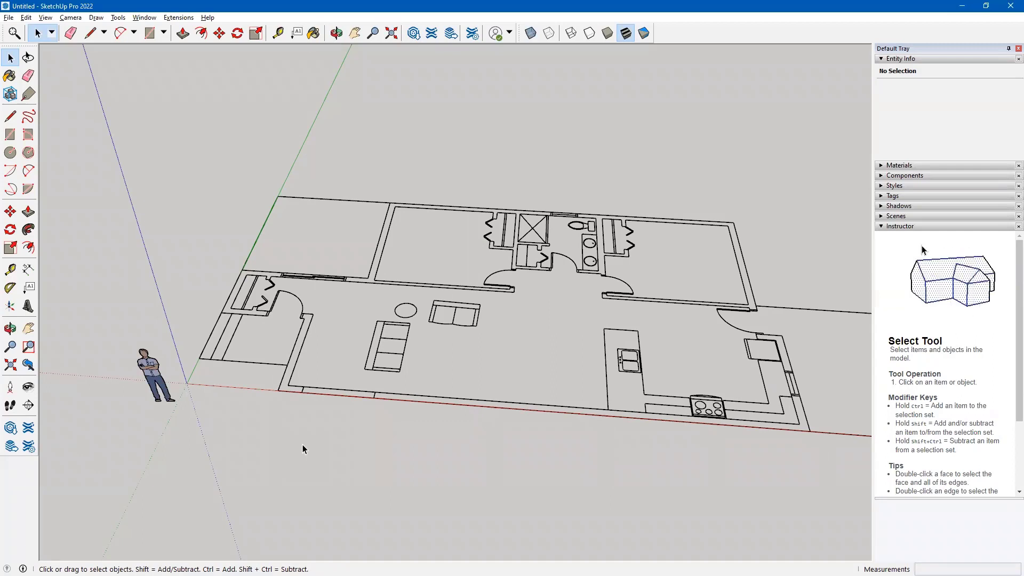
{"action": "left_click", "coordinate": [306, 343]}
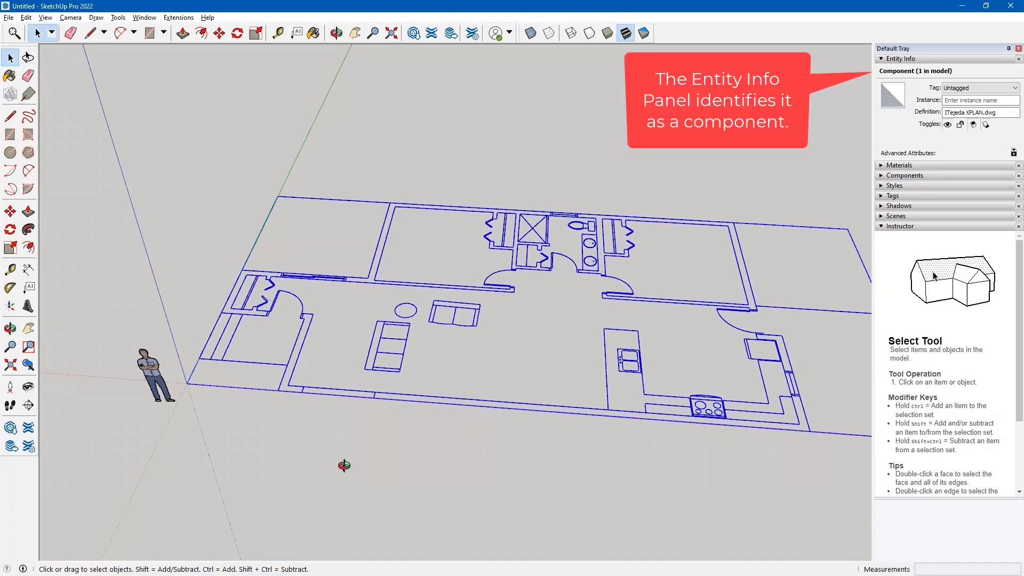
{"action": "middle_click_drag", "start_coordinate": [344, 465], "coordinate": [496, 460]}
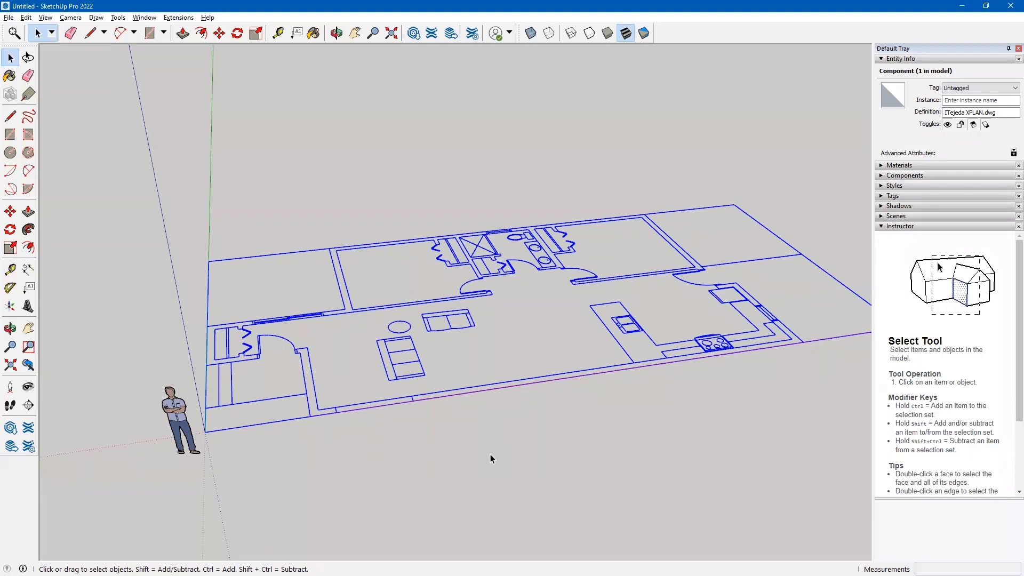
{"action": "left_click", "coordinate": [491, 454]}
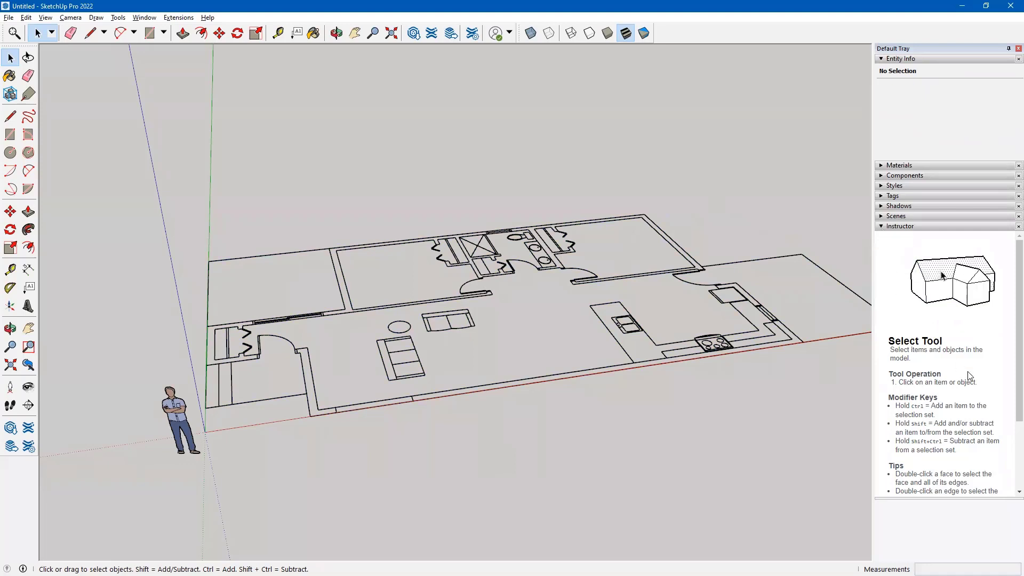
- Look through the Select Tool tips in the Instructor and collapse that section
{"action": "scroll", "coordinate": [1008, 334], "scroll_direction": "down", "scroll_amount": 3}
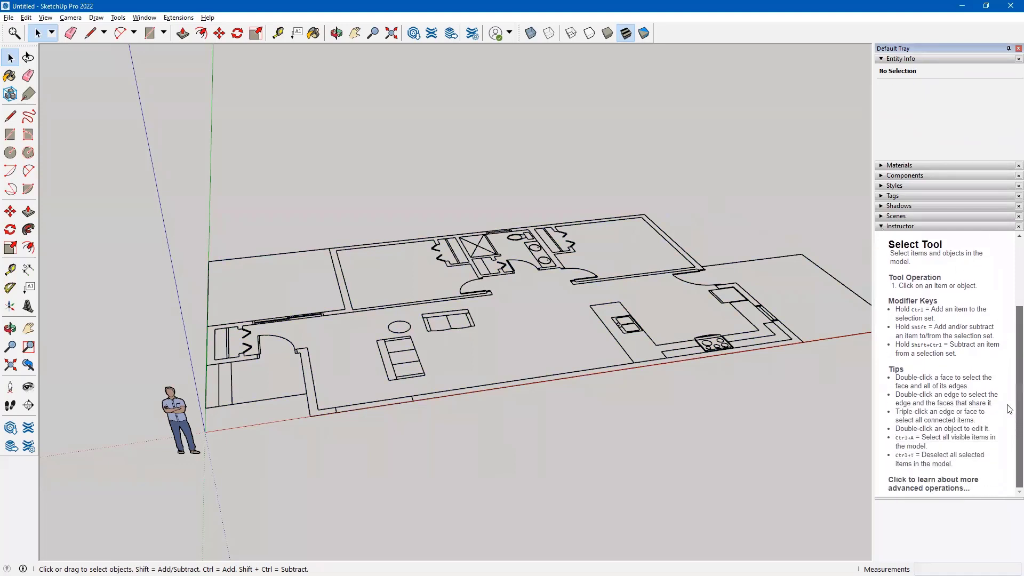
{"action": "scroll", "coordinate": [998, 310], "scroll_direction": "up", "scroll_amount": 3}
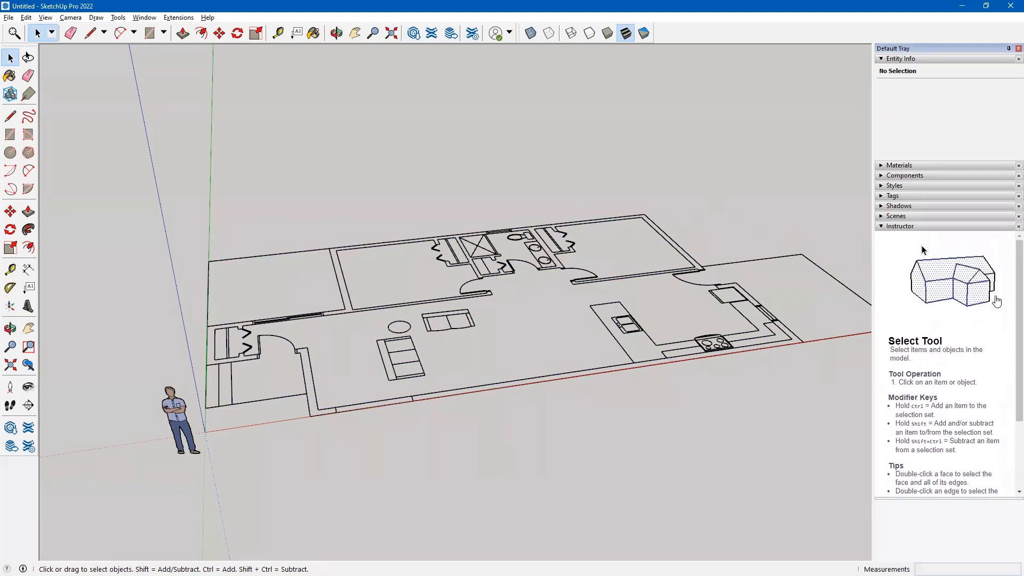
{"action": "left_click", "coordinate": [890, 226]}
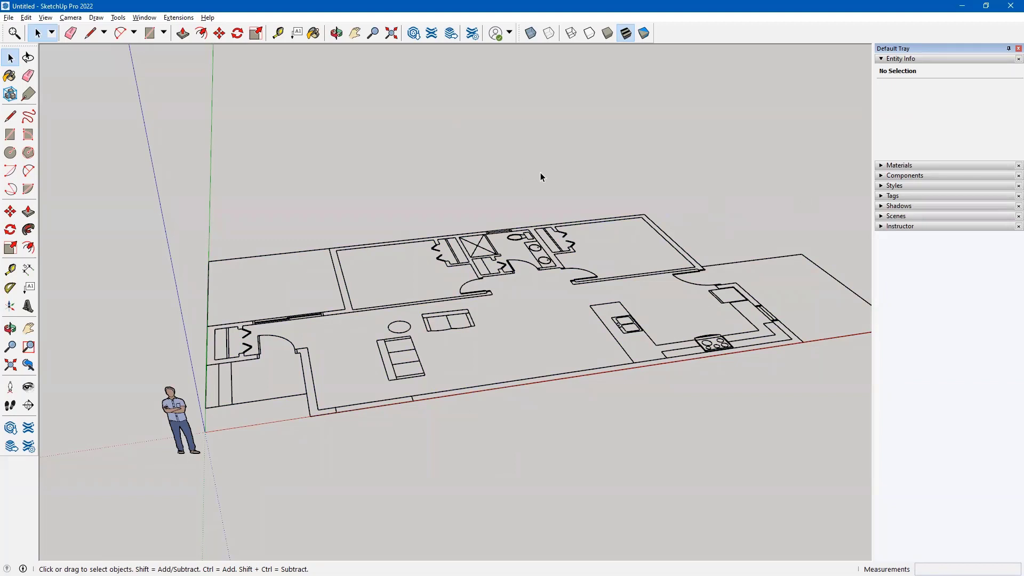
- Expand the Tags list and hide the AFURNITURE tag
{"action": "key", "text": "o"}
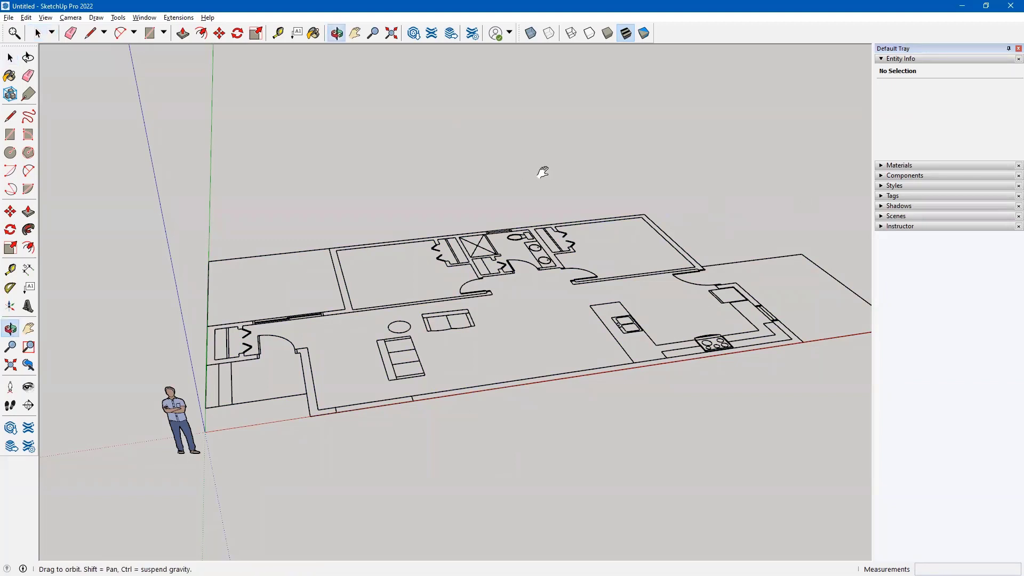
{"action": "left_click_drag", "start_coordinate": [543, 172], "coordinate": [487, 171]}
{"action": "key", "text": "space"}
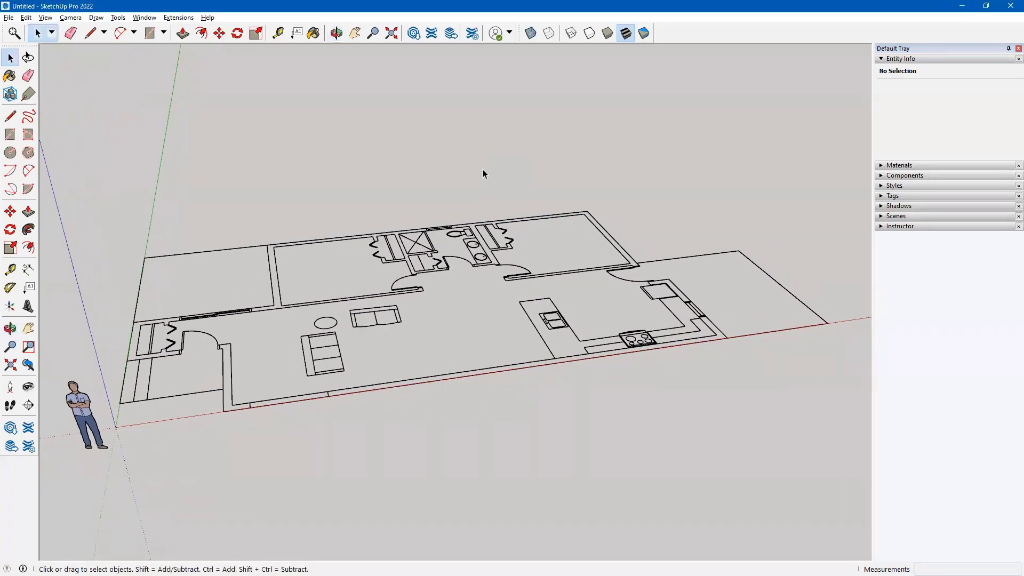
{"action": "scroll", "coordinate": [482, 170], "scroll_direction": "down", "scroll_amount": 1}
{"action": "middle_click_drag", "start_coordinate": [441, 169], "coordinate": [475, 343]}
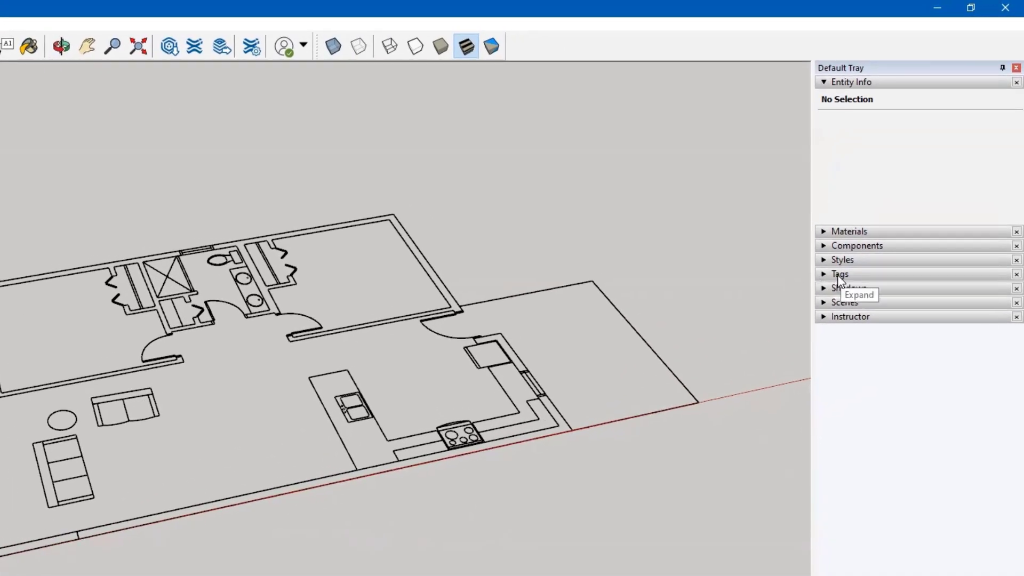
{"action": "left_click", "coordinate": [825, 275]}
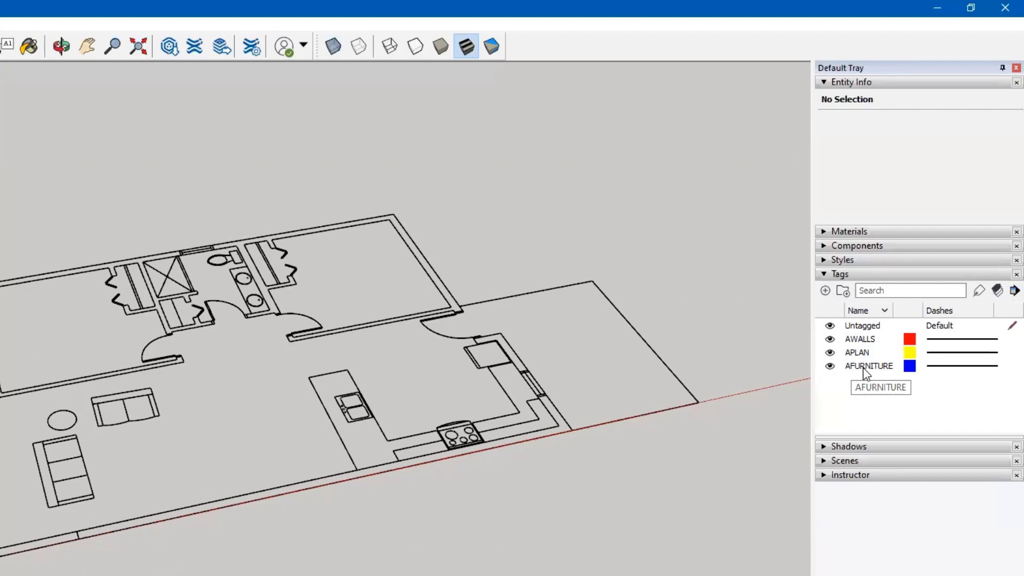
{"action": "left_click", "coordinate": [831, 366]}
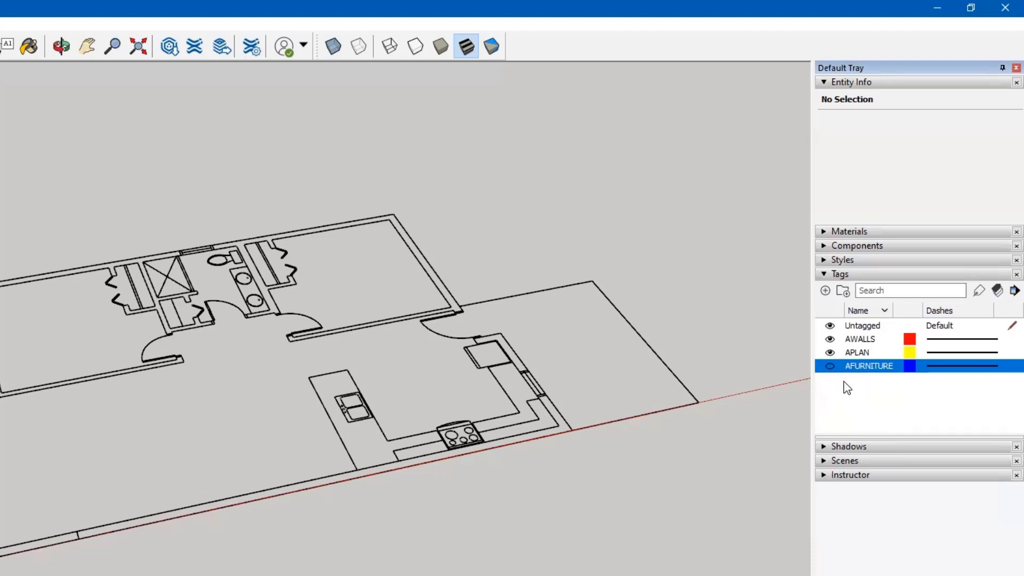
- Hide the APLAN and AWALLS tags and make both visible again
{"action": "left_click", "coordinate": [830, 352]}
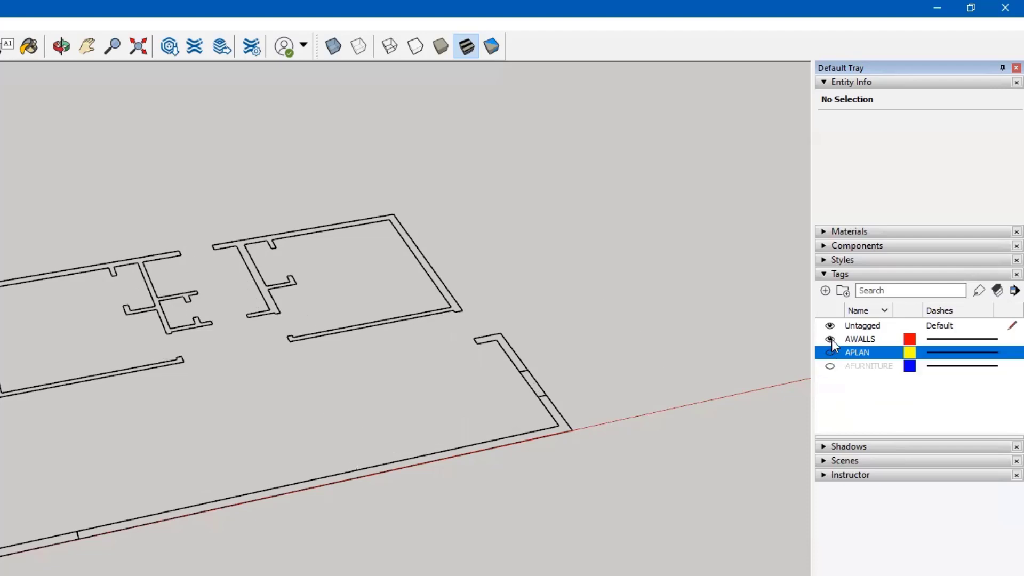
{"action": "left_click", "coordinate": [830, 340]}
{"action": "left_click", "coordinate": [830, 340]}
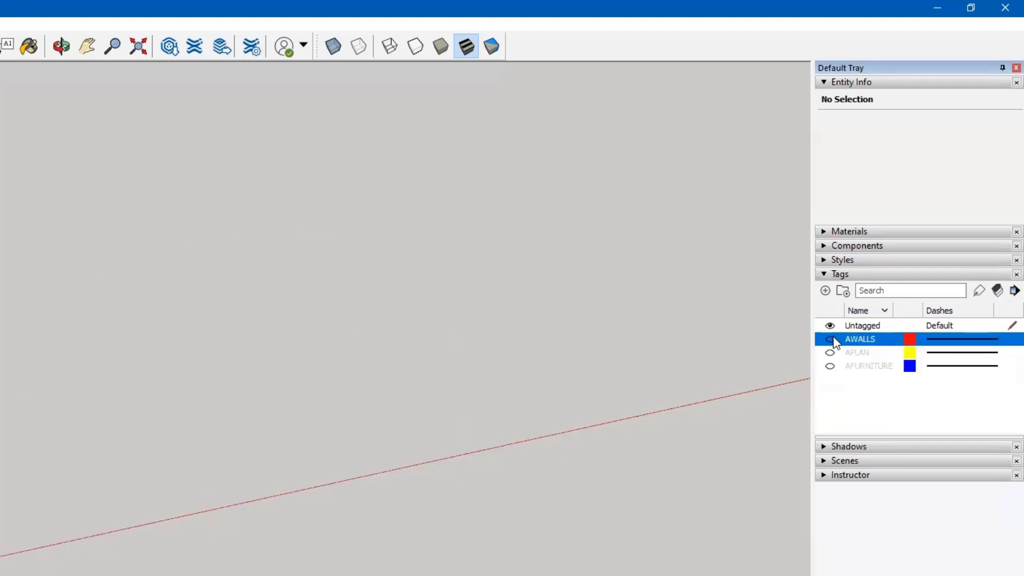
{"action": "left_click", "coordinate": [830, 352]}
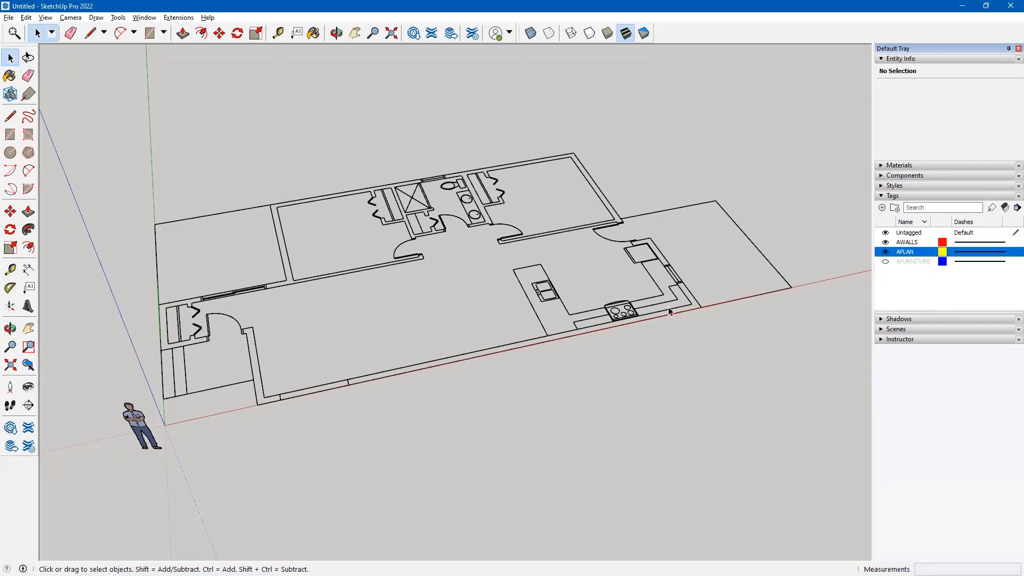
{"action": "scroll", "coordinate": [683, 302], "scroll_direction": "up", "scroll_amount": 5}
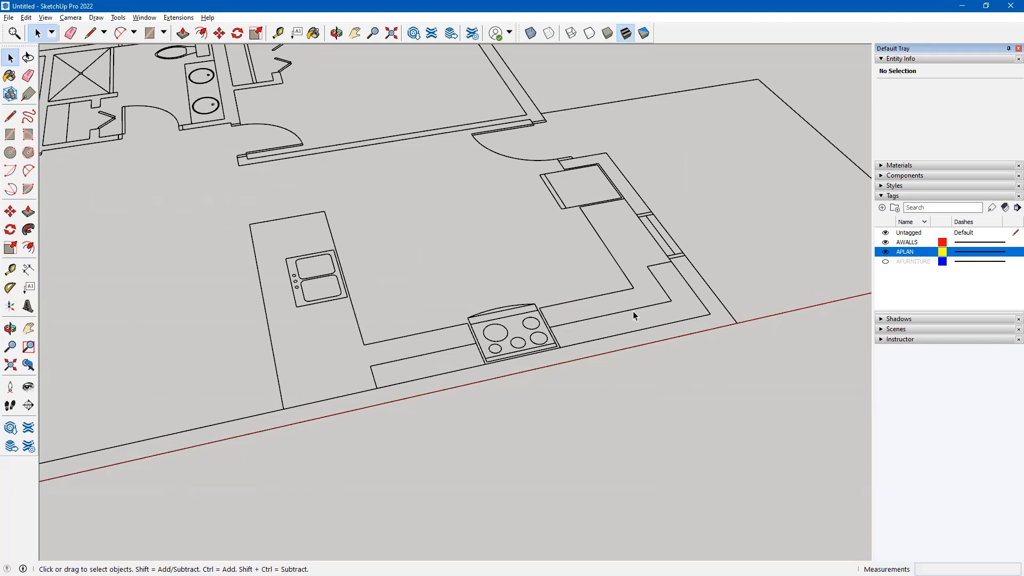
{"action": "scroll", "coordinate": [355, 264], "scroll_direction": "down", "scroll_amount": 3}
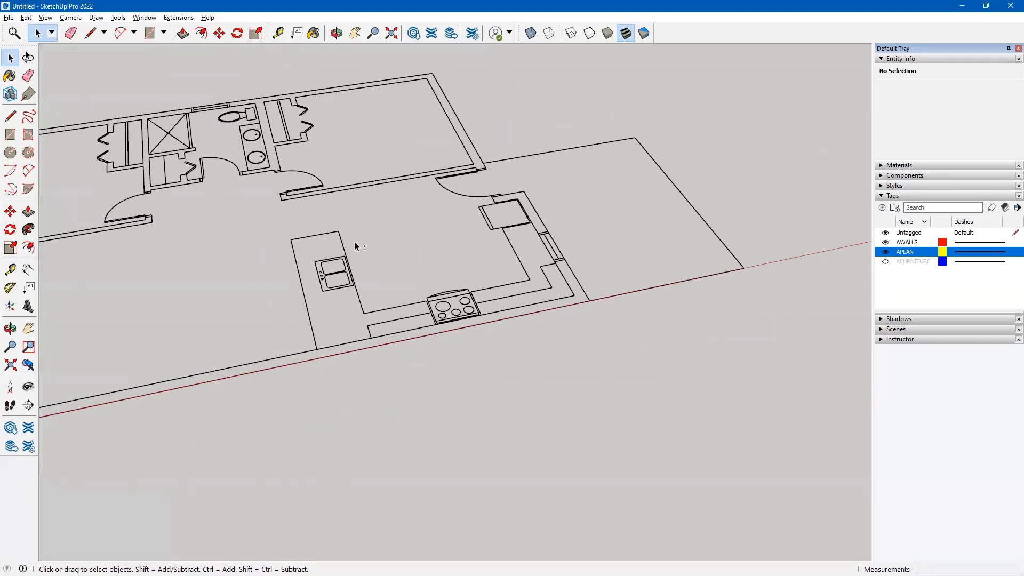
{"action": "middle_click_drag", "start_coordinate": [354, 246], "coordinate": [557, 243], "text": "shift"}
{"action": "scroll", "coordinate": [565, 251], "scroll_direction": "down", "scroll_amount": 3}
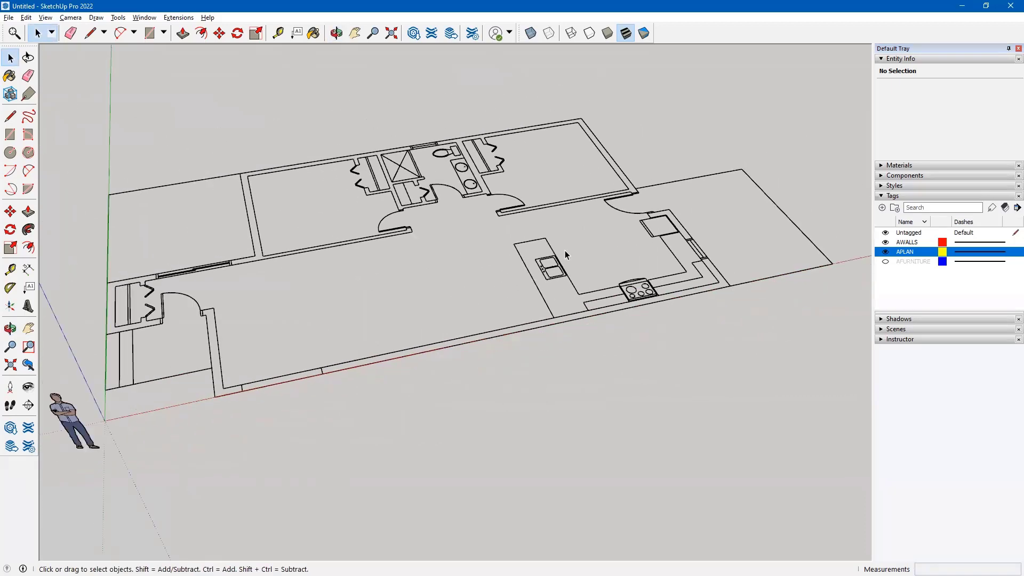
- Draw a 41' 1" by 28' 5" rectangle over the plan's main body, from the front outer wall corner to the opposite rear corner
{"action": "middle_click_drag", "start_coordinate": [462, 249], "coordinate": [508, 288], "text": "shift"}
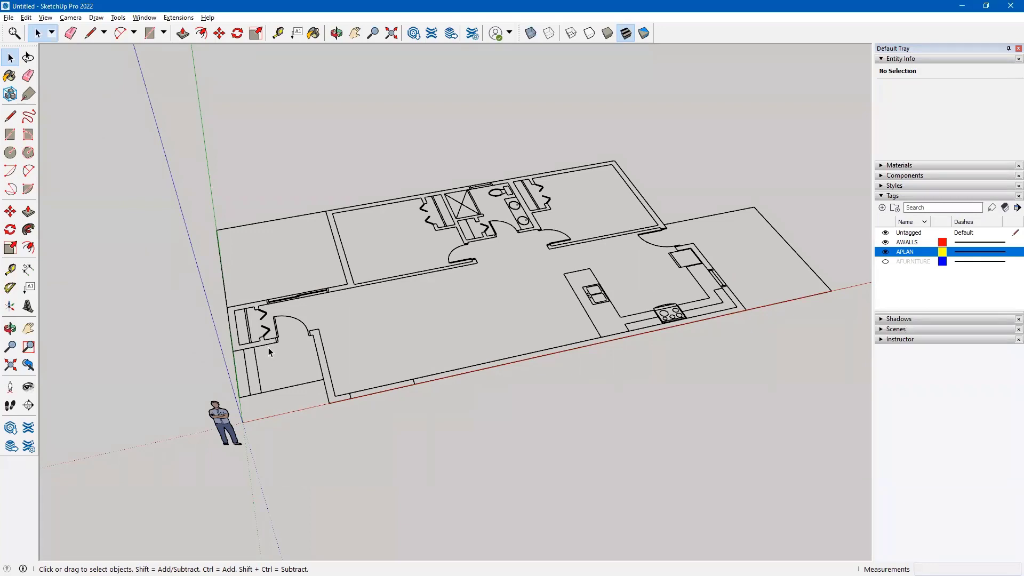
{"action": "left_click", "coordinate": [10, 136]}
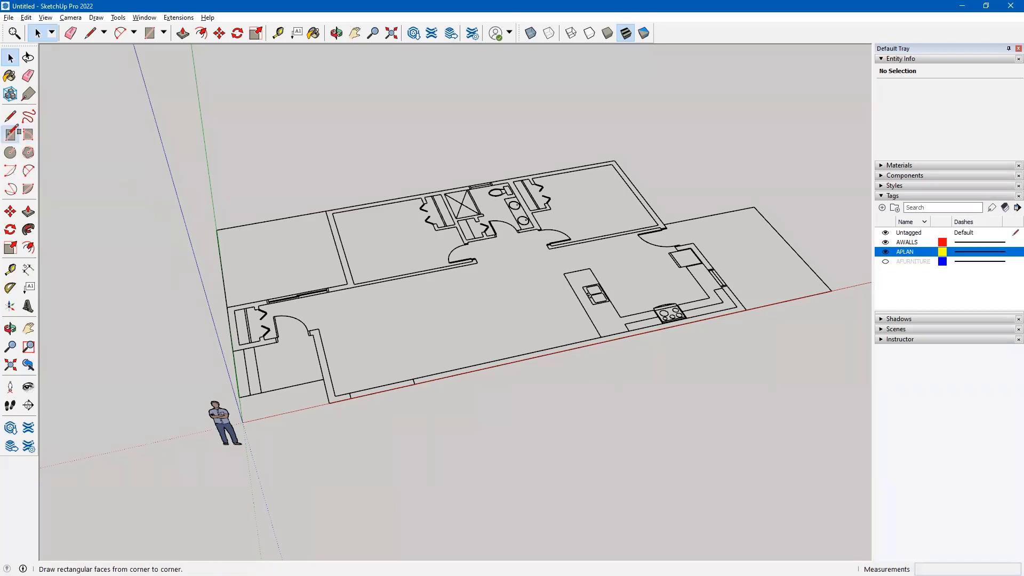
{"action": "left_click", "coordinate": [330, 404]}
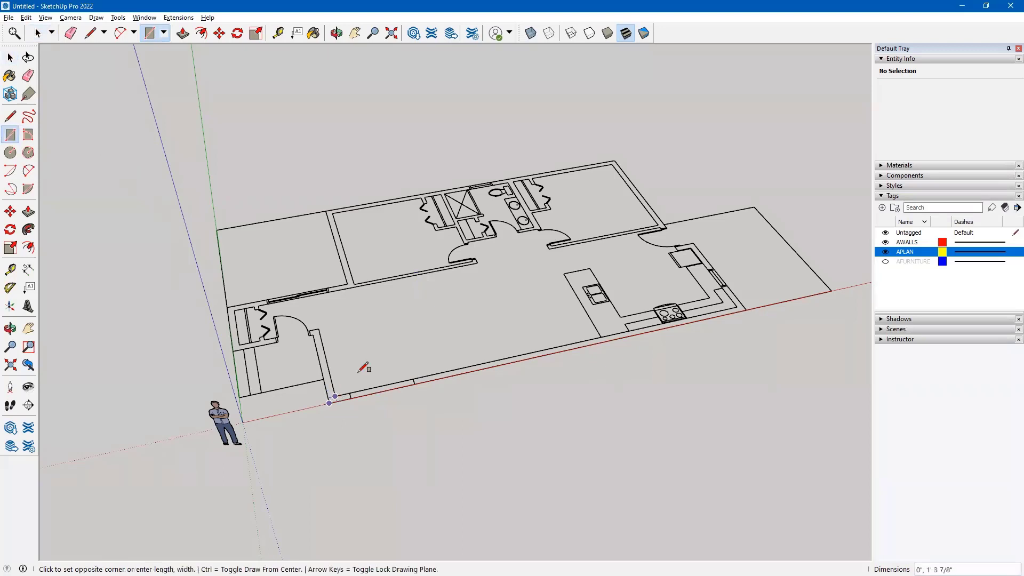
{"action": "left_click", "coordinate": [614, 160]}
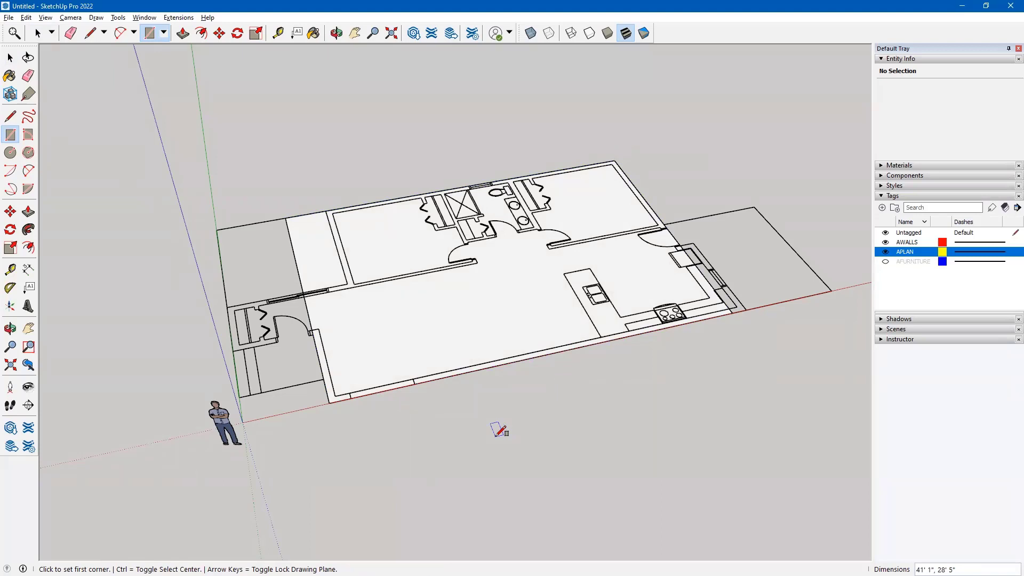
- Cover the remaining plan areas with rectangles: 11' 7" by 15' beyond the kitchen and 25' 5" by 7' 9" on the entry side
{"action": "left_click", "coordinate": [831, 290]}
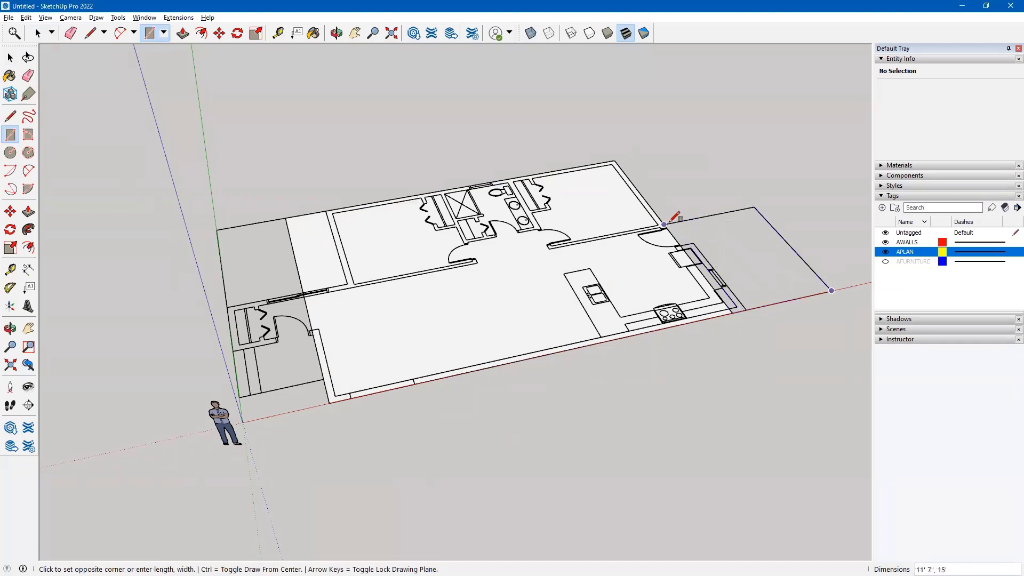
{"action": "left_click", "coordinate": [665, 224]}
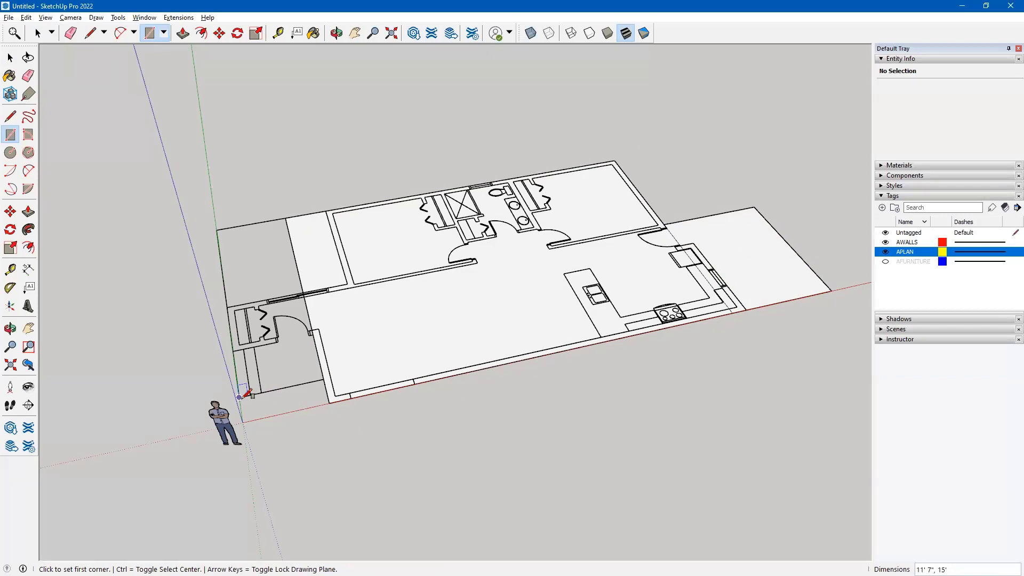
{"action": "left_click", "coordinate": [240, 397]}
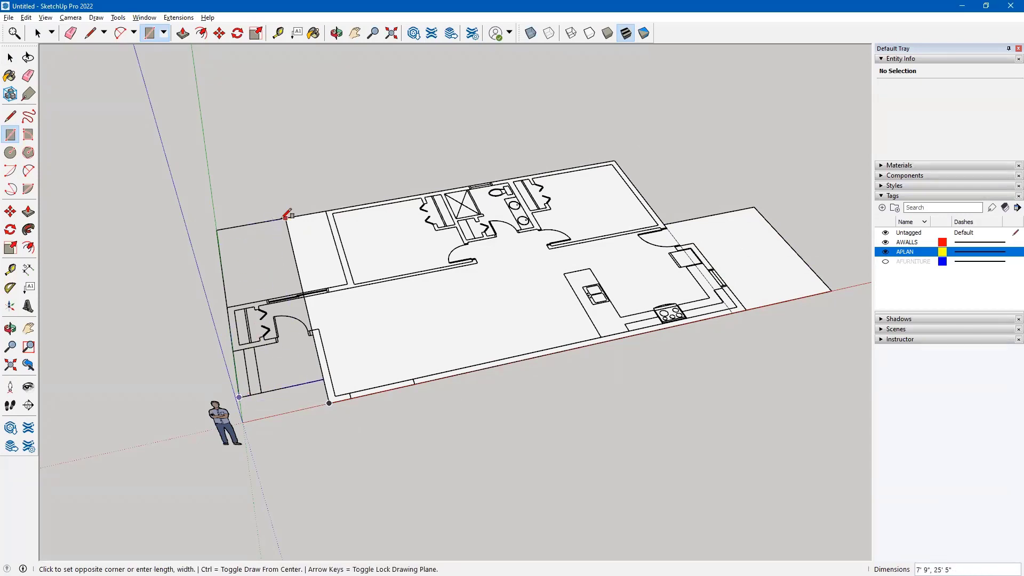
{"action": "left_click", "coordinate": [286, 219]}
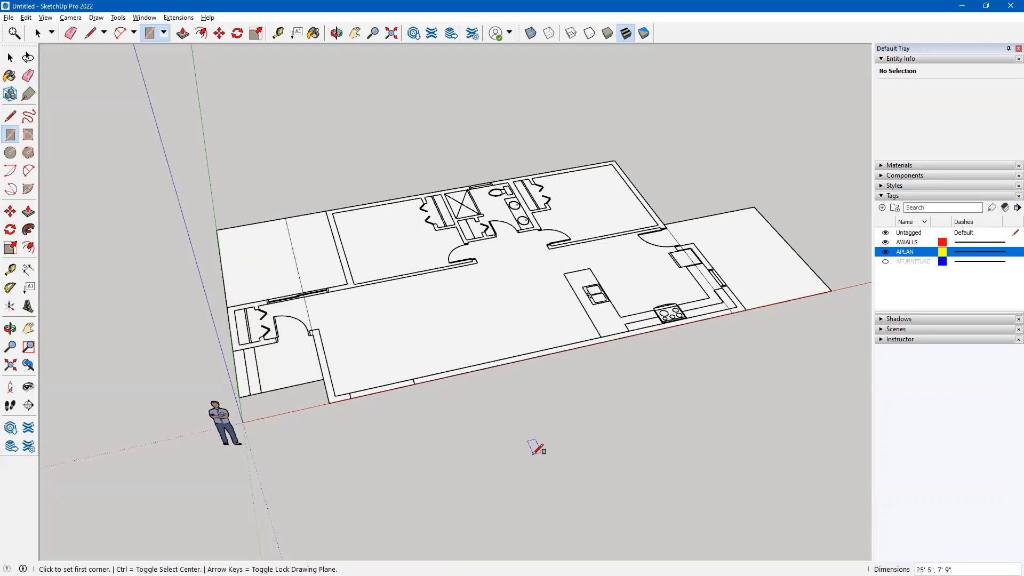
- Delete the two edges dividing the main floor rectangle from the entry-side and kitchen-side rectangles
{"action": "left_click", "coordinate": [10, 58]}
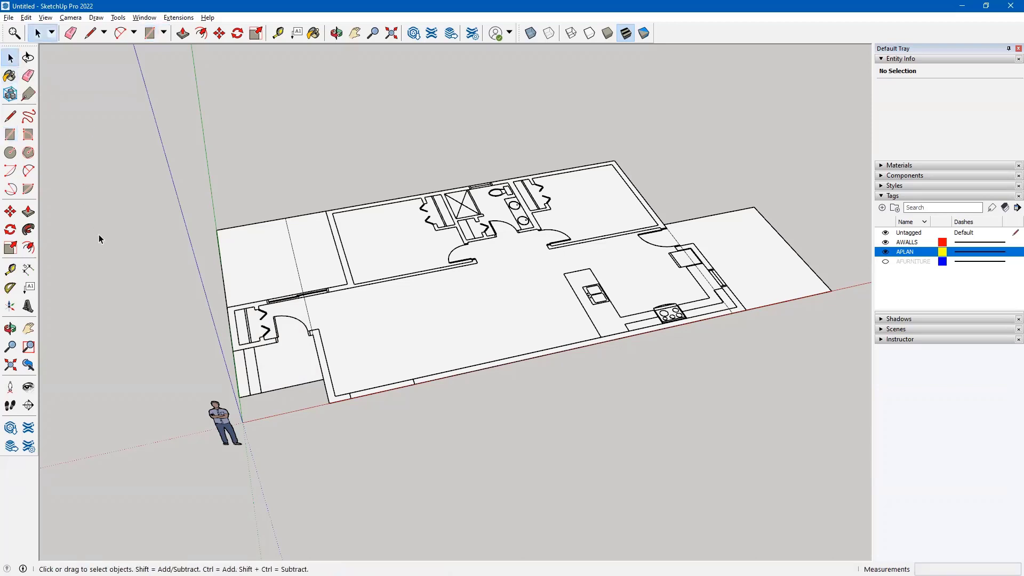
{"action": "left_click", "coordinate": [293, 251]}
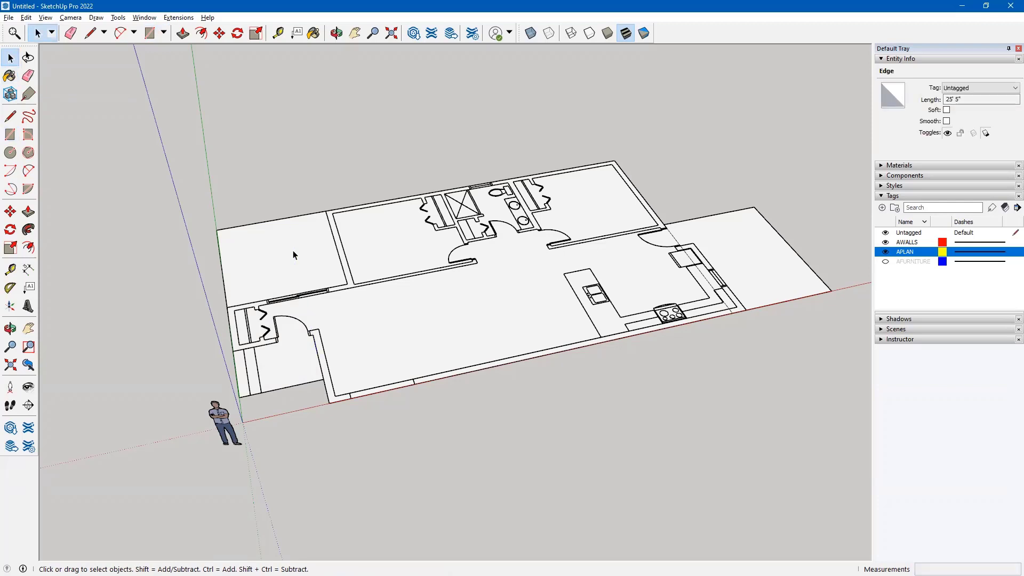
{"action": "key", "text": "Delete"}
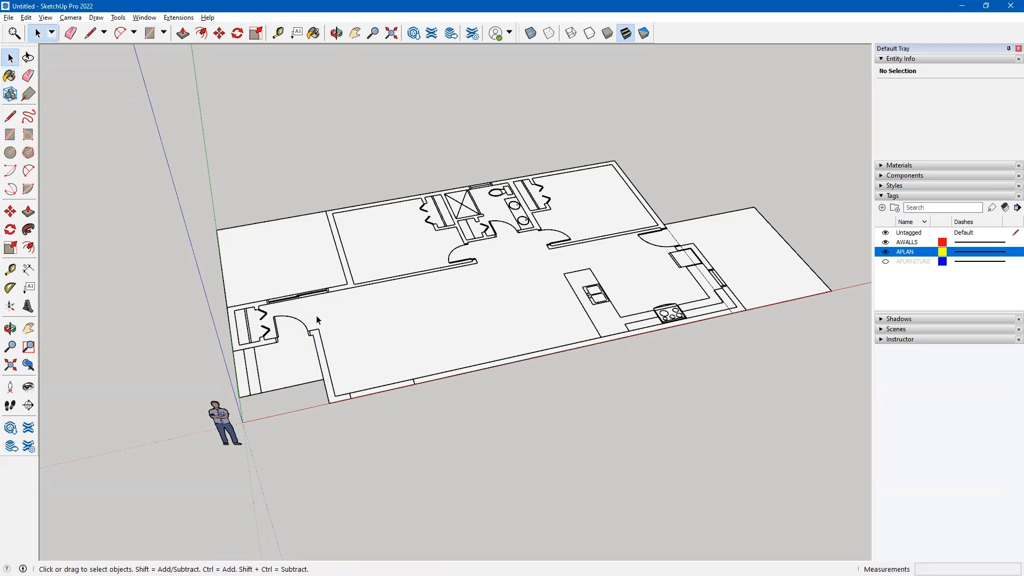
{"action": "left_click", "coordinate": [676, 244]}
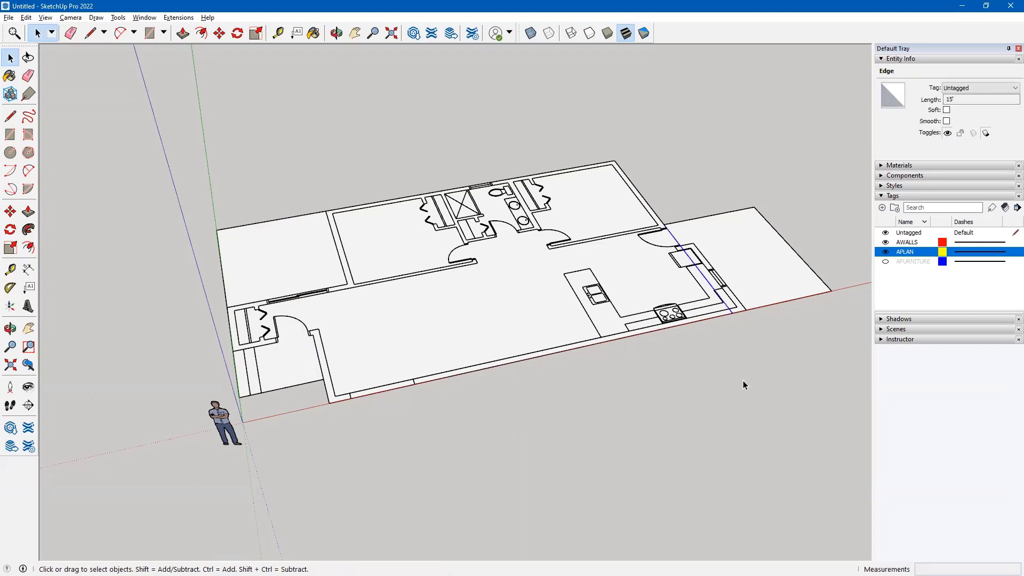
{"action": "key", "text": "Delete"}
- Push/Pull the merged floor face up 18 inches to form the slab
{"action": "left_click", "coordinate": [436, 319]}
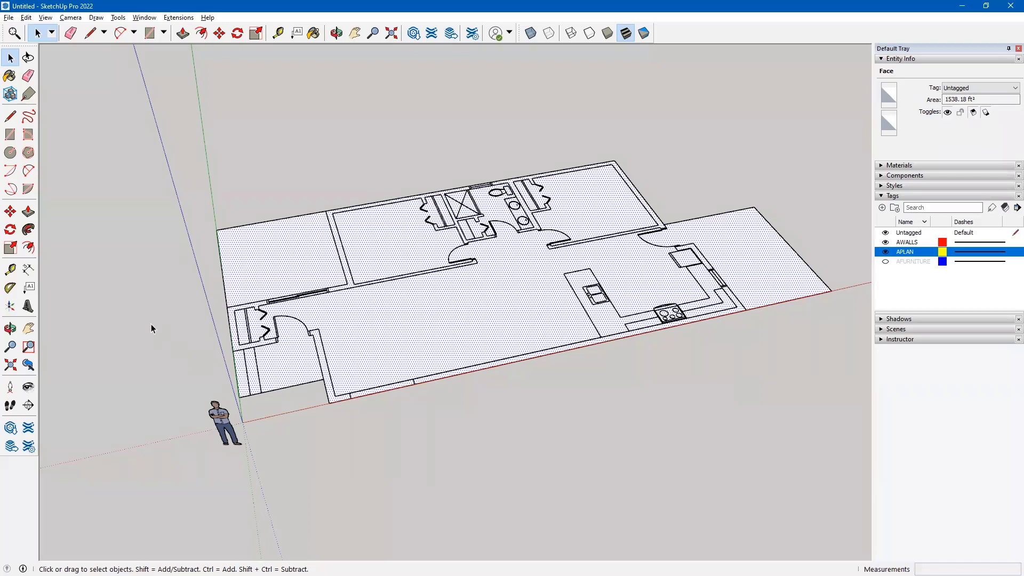
{"action": "left_click", "coordinate": [27, 213]}
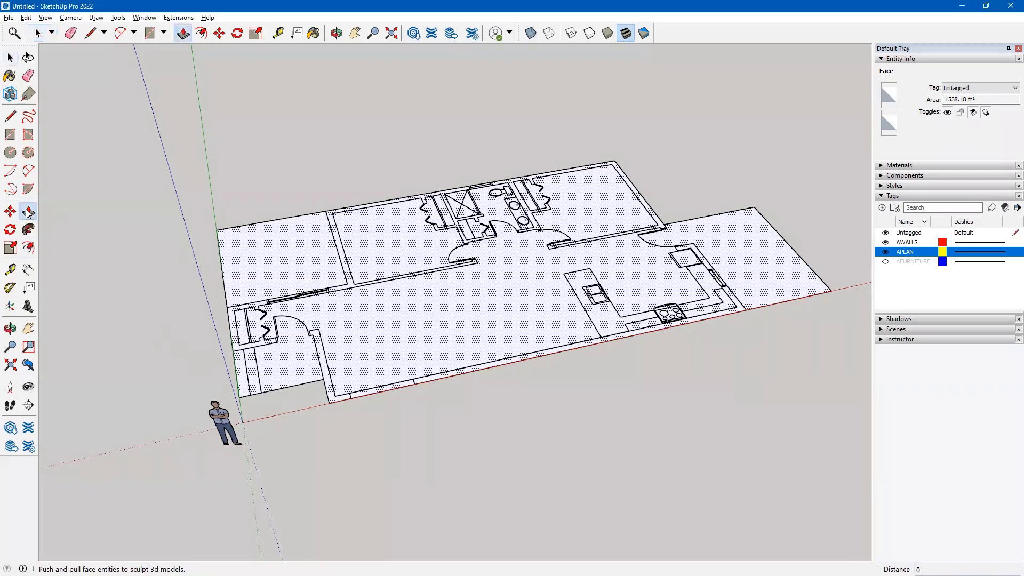
{"action": "left_click", "coordinate": [385, 337]}
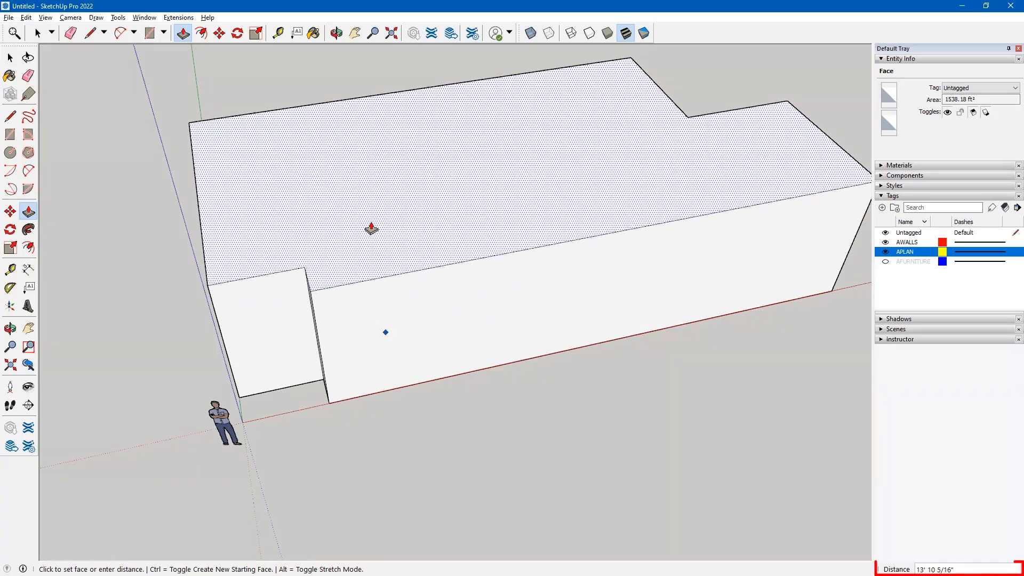
{"action": "type", "text": "18"}
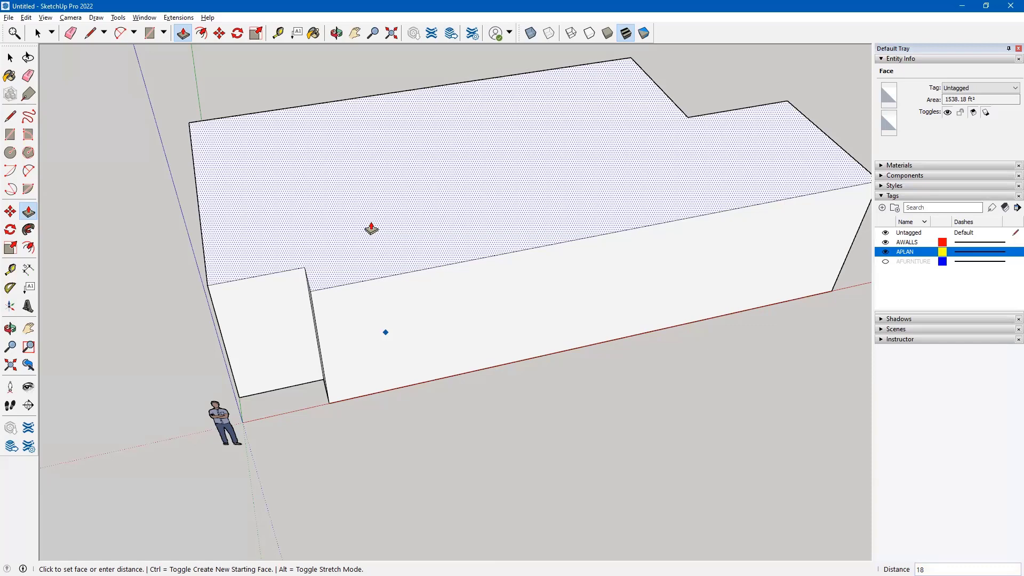
{"action": "key", "text": "Return"}
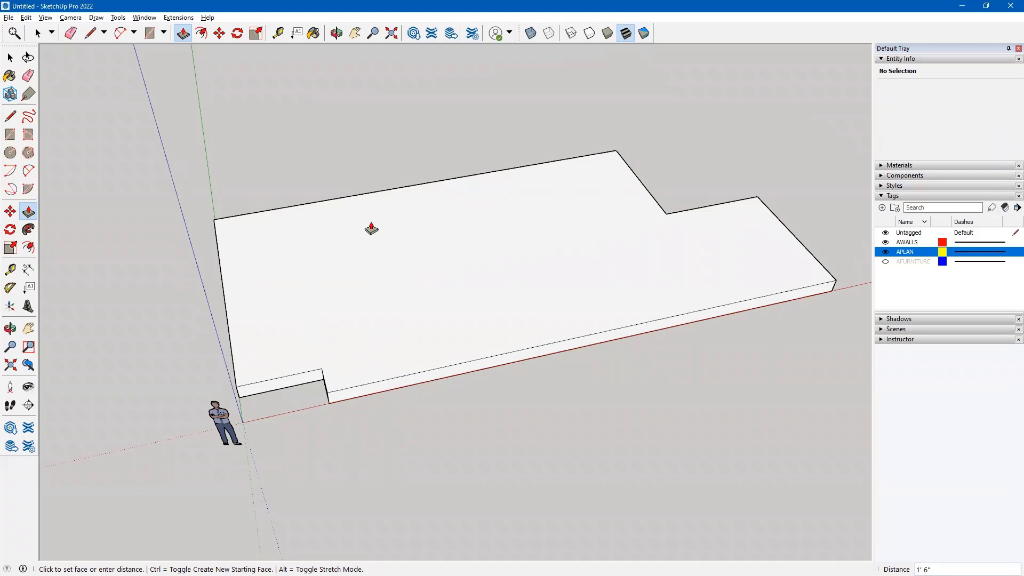
- Select all connected geometry of the floor slab and make it a group
{"action": "left_click", "coordinate": [10, 57]}
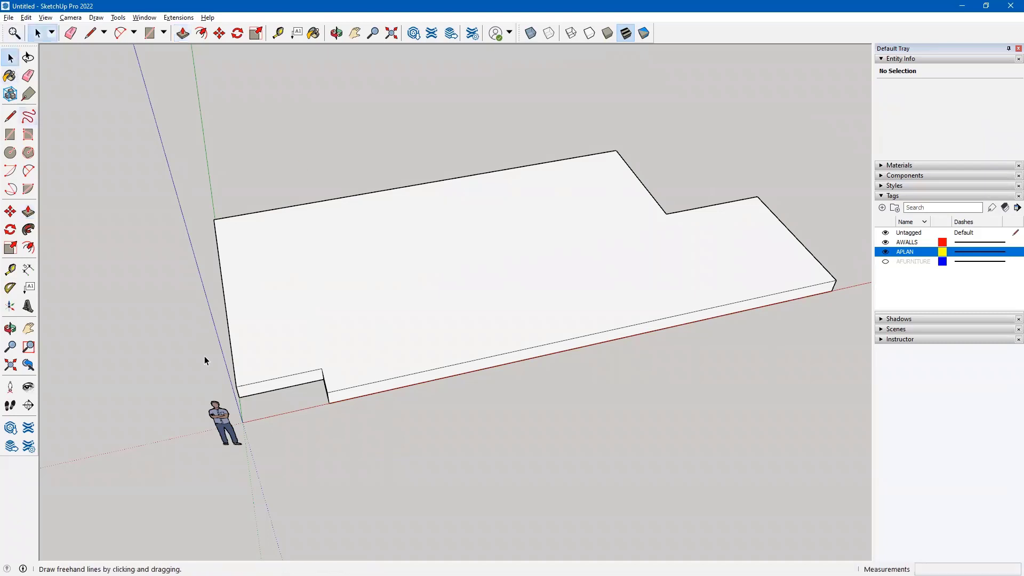
{"action": "triple_click", "coordinate": [368, 355]}
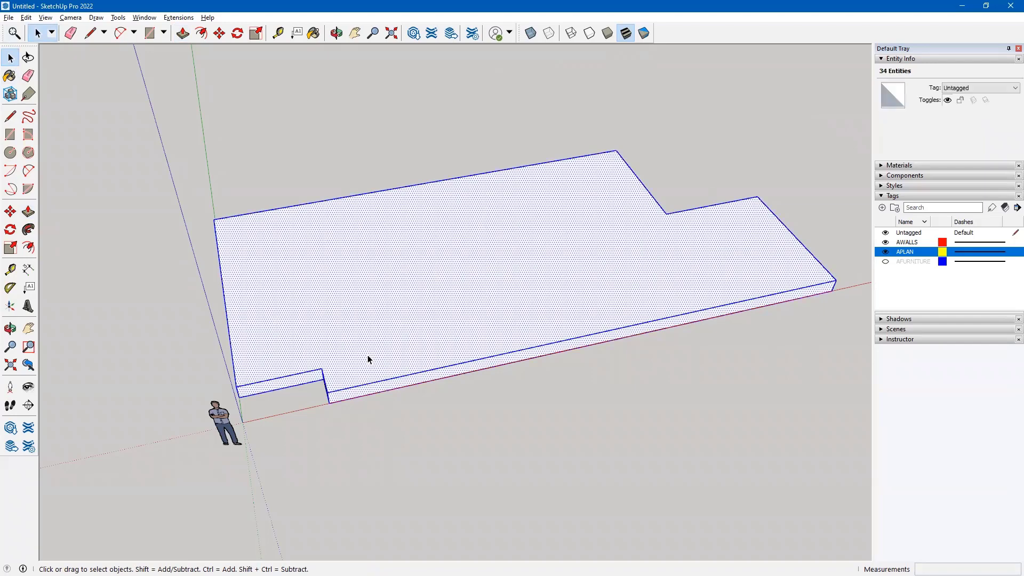
{"action": "right_click", "coordinate": [368, 359]}
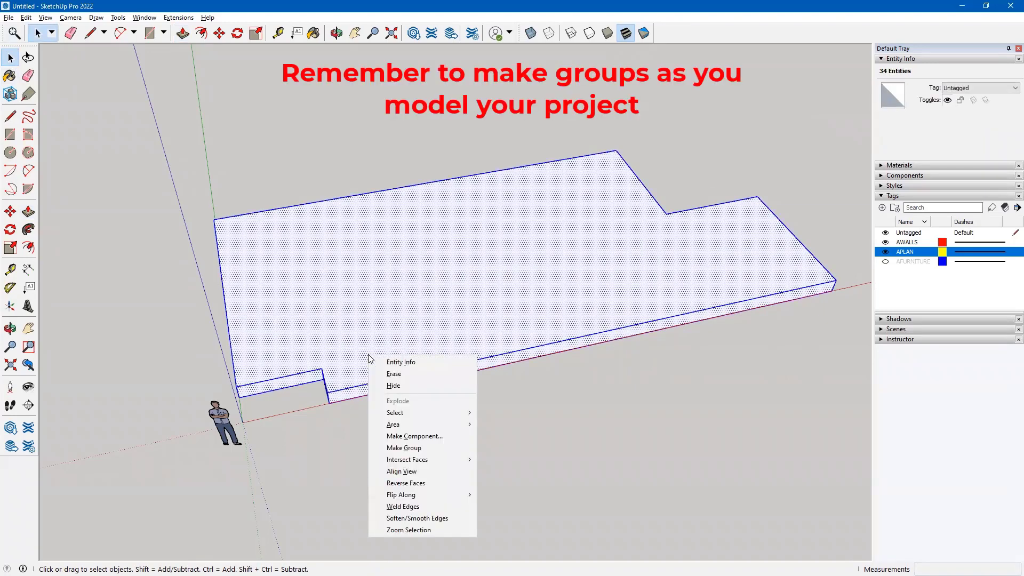
{"action": "left_click", "coordinate": [403, 449]}
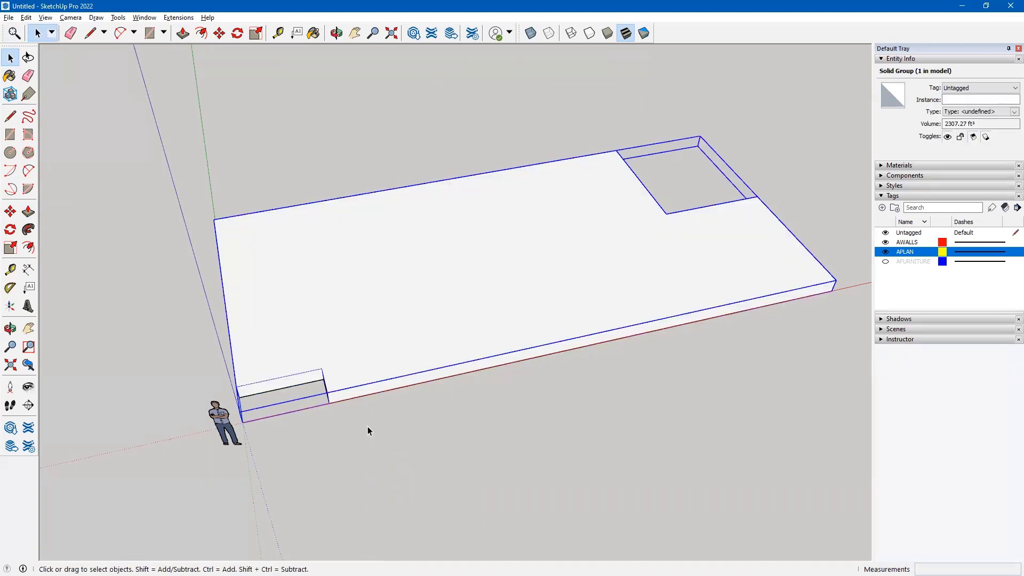
- Examine the slab from below to locate the floor plan linework on its underside, and clear the selection
{"action": "key", "text": "o"}
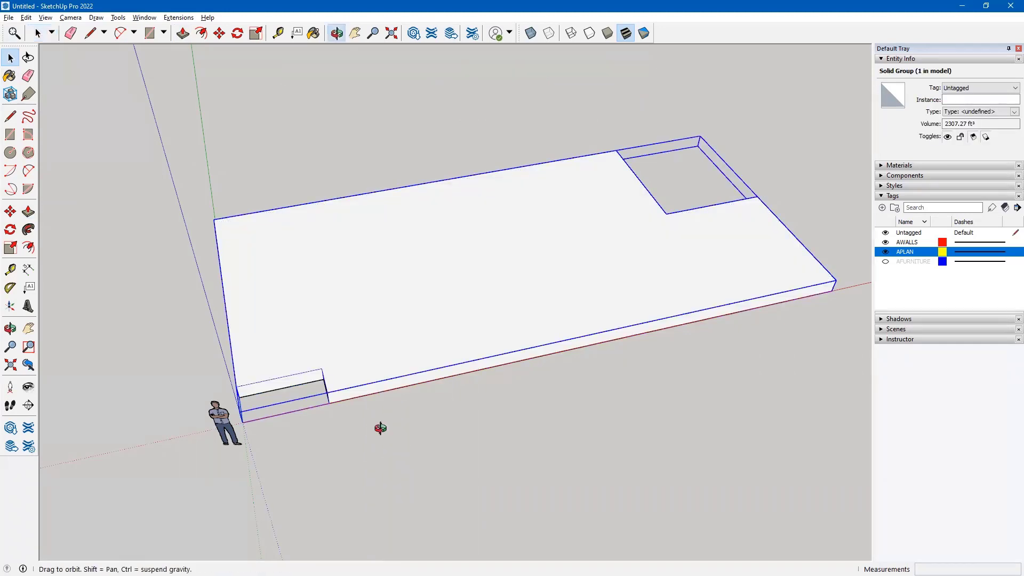
{"action": "left_click_drag", "start_coordinate": [384, 426], "coordinate": [389, 77]}
{"action": "key", "text": "space"}
{"action": "middle_click_drag", "start_coordinate": [342, 324], "coordinate": [320, 326]}
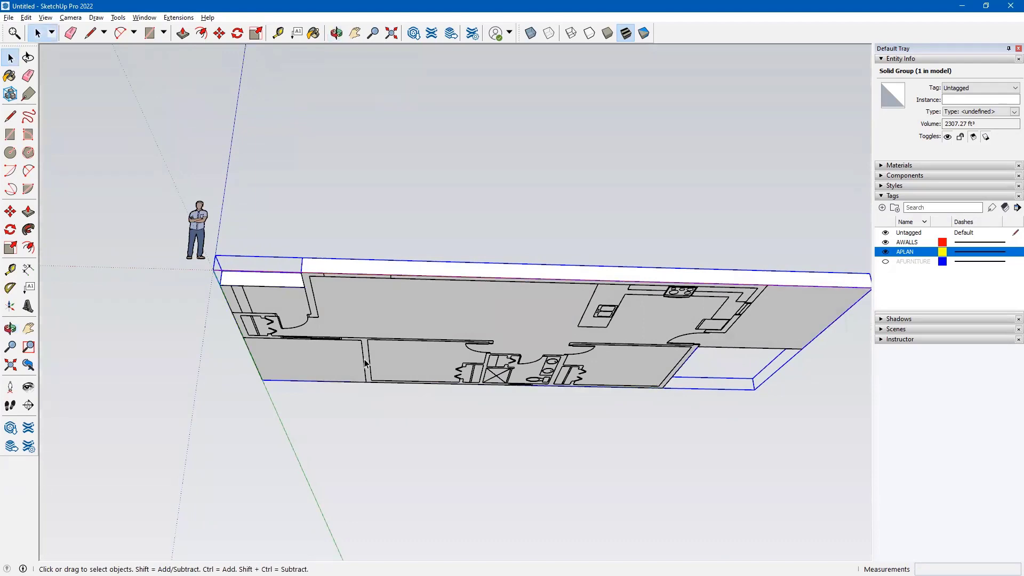
{"action": "middle_click_drag", "start_coordinate": [414, 256], "coordinate": [389, 411]}
{"action": "middle_click_drag", "start_coordinate": [302, 320], "coordinate": [264, 213]}
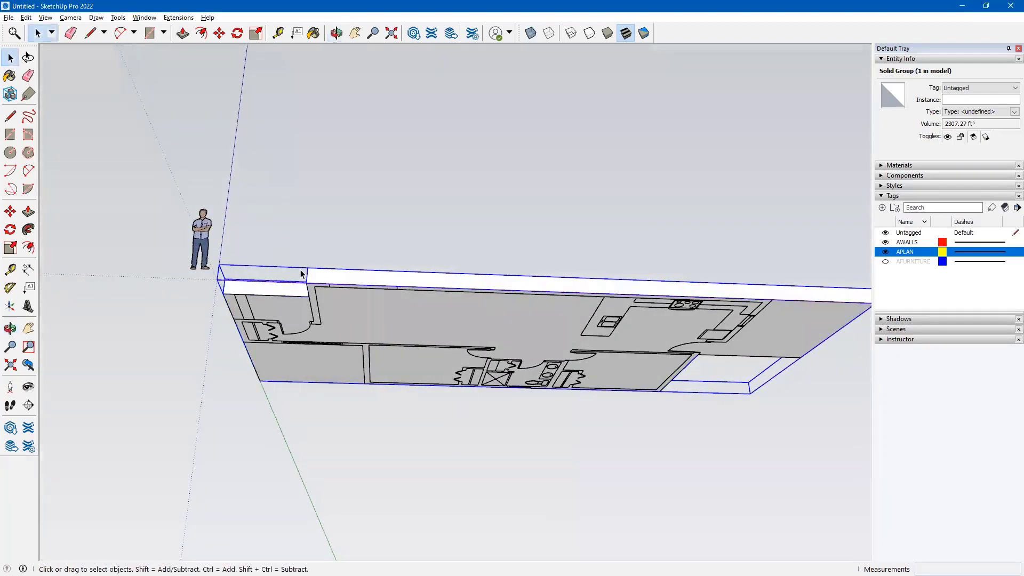
{"action": "scroll", "coordinate": [303, 275], "scroll_direction": "up", "scroll_amount": 6}
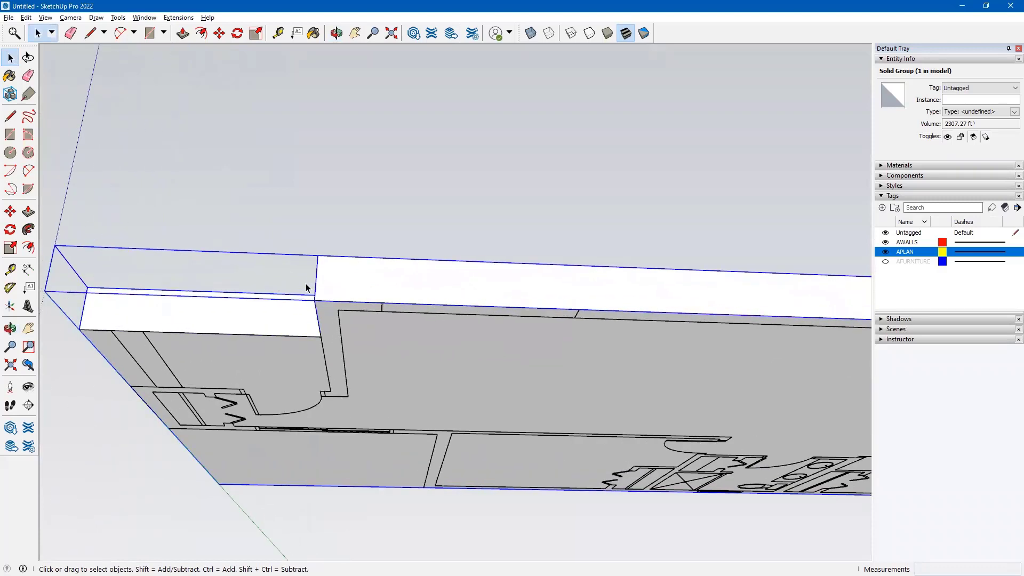
{"action": "left_click", "coordinate": [352, 205]}
{"action": "middle_click_drag", "start_coordinate": [443, 369], "coordinate": [414, 304]}
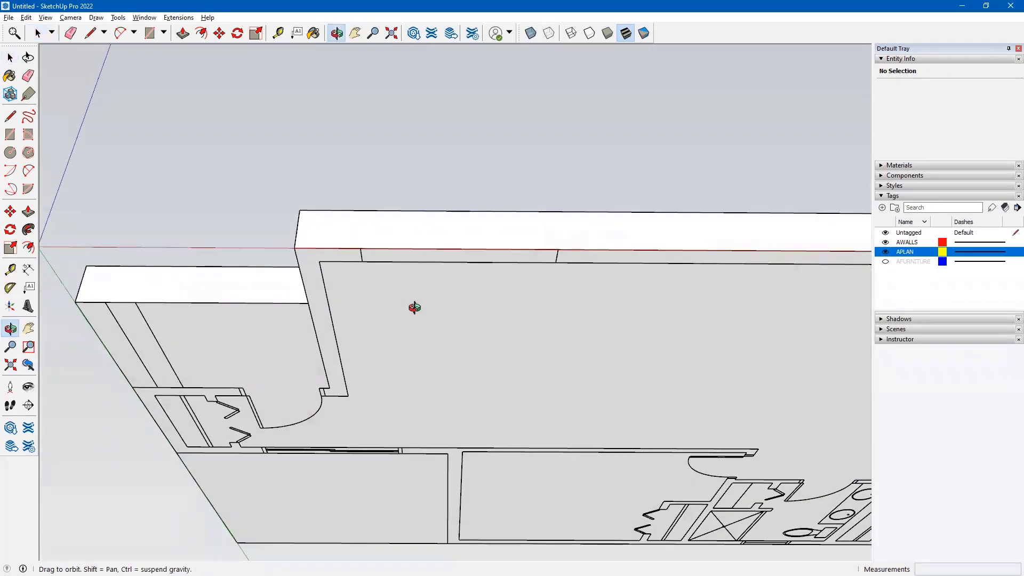
- Move the imported floor plan component up 1' 6" from the slab's bottom front corner to its top corner, and deselect it
{"action": "left_click", "coordinate": [341, 367]}
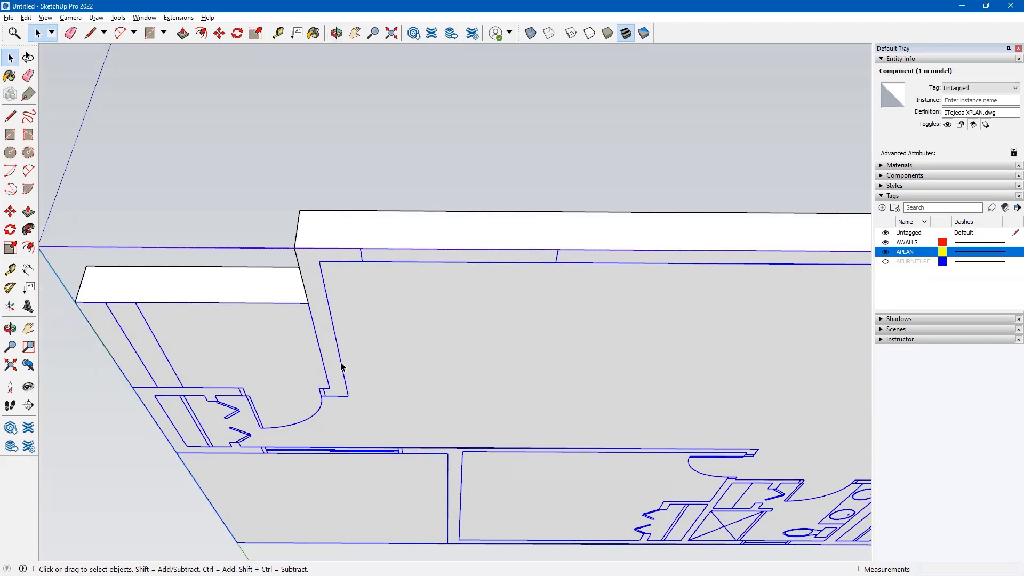
{"action": "left_click", "coordinate": [10, 212]}
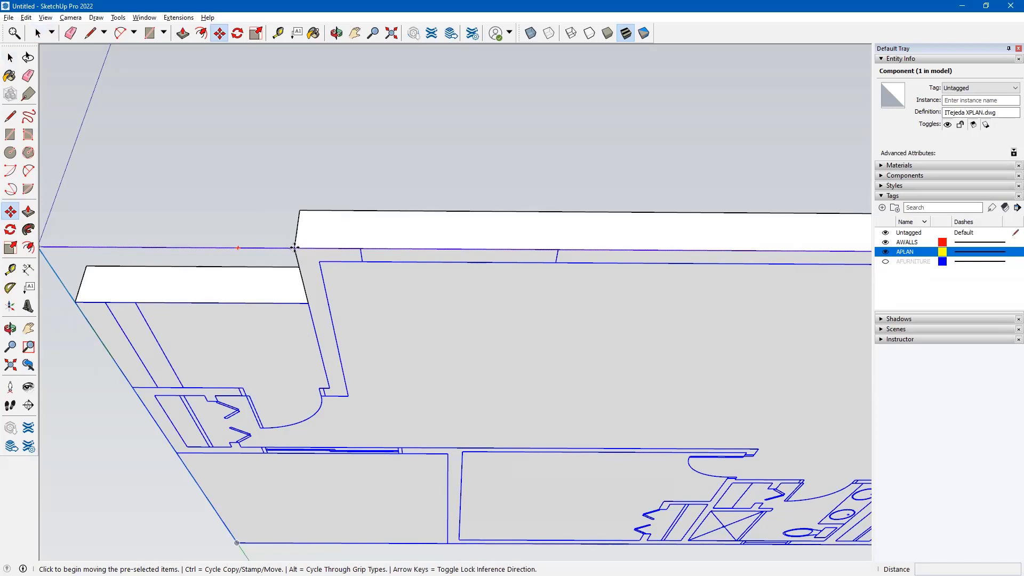
{"action": "left_click", "coordinate": [294, 249]}
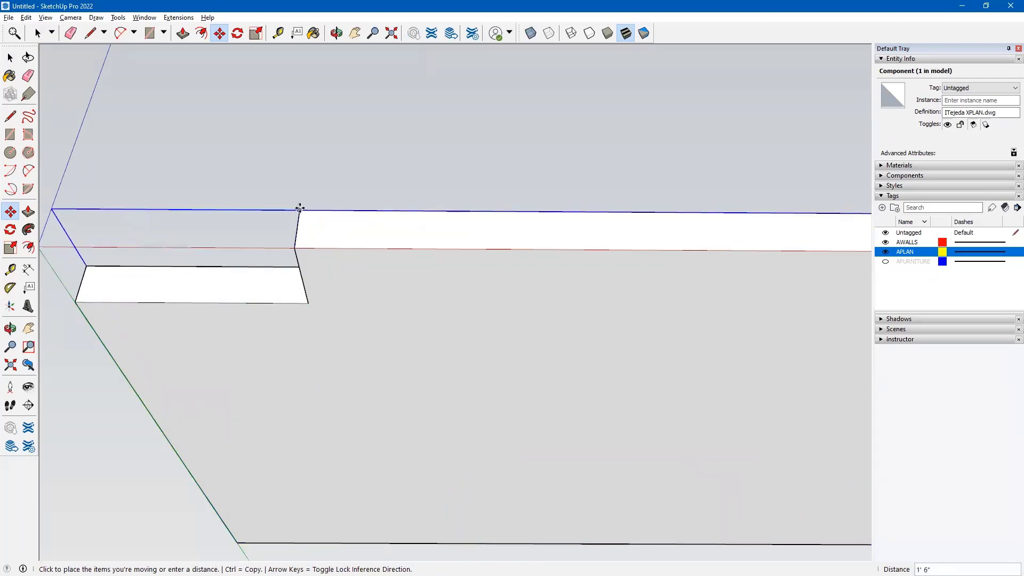
{"action": "key", "text": "o"}
{"action": "left_click_drag", "start_coordinate": [298, 213], "coordinate": [428, 443]}
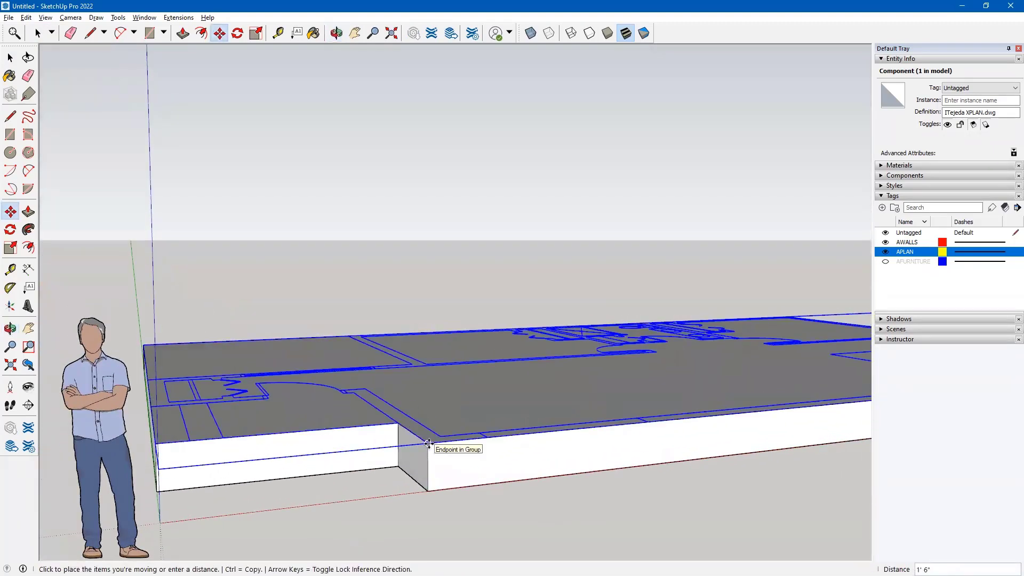
{"action": "left_click", "coordinate": [429, 443]}
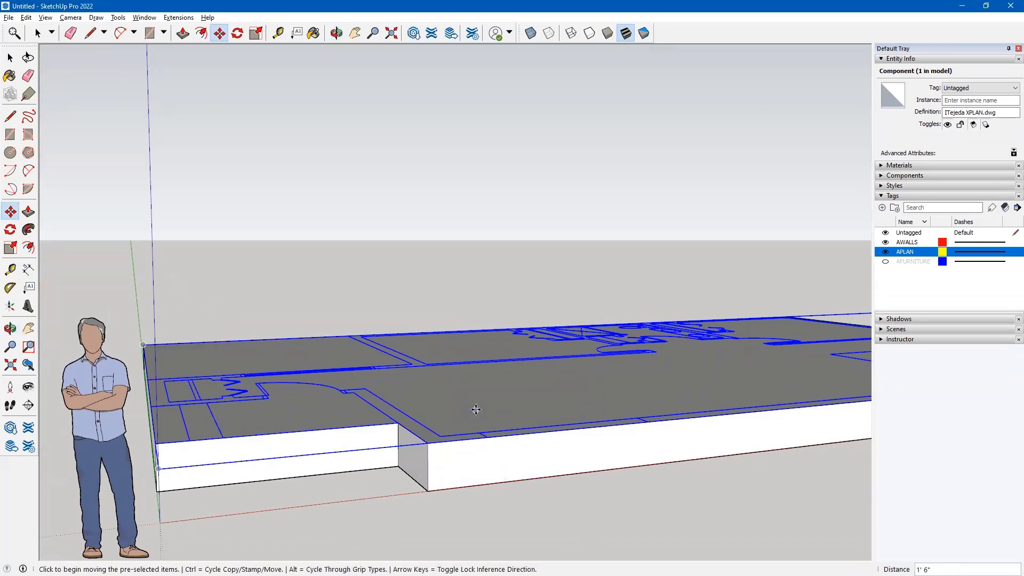
{"action": "scroll", "coordinate": [480, 414], "scroll_direction": "down", "scroll_amount": 3}
{"action": "middle_click_drag", "start_coordinate": [581, 381], "coordinate": [389, 503]}
{"action": "left_click", "coordinate": [11, 57]}
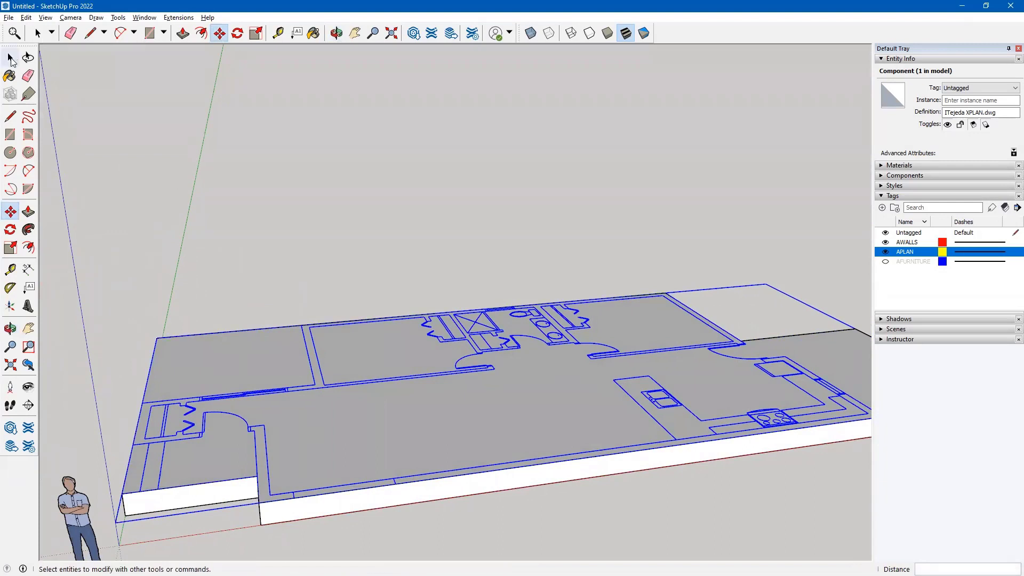
{"action": "left_click", "coordinate": [405, 241]}
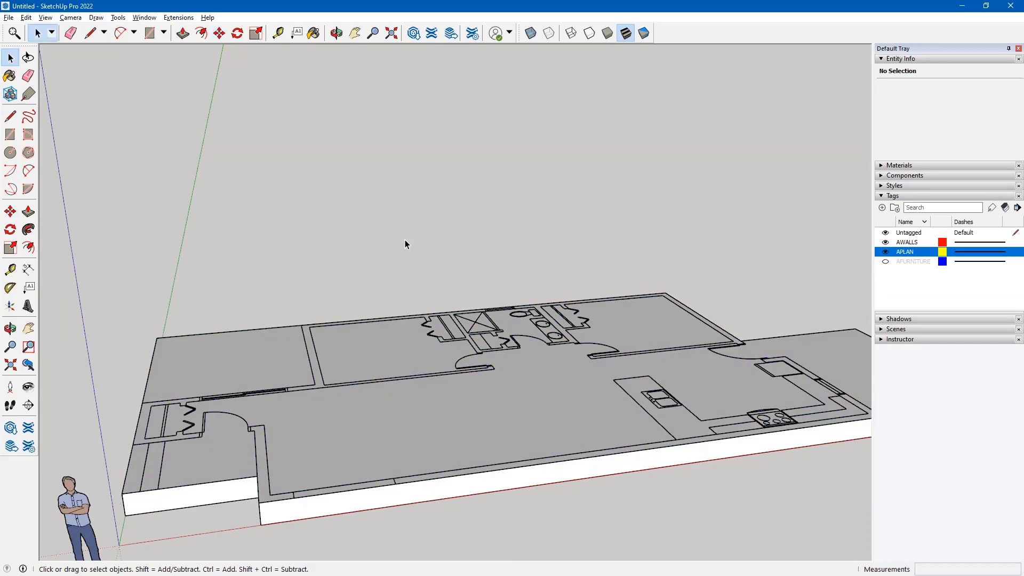
- Save the model in the Arch 170 folder as a SketchUp file named with the author's name followed by "Building"
{"action": "left_click", "coordinate": [9, 17]}
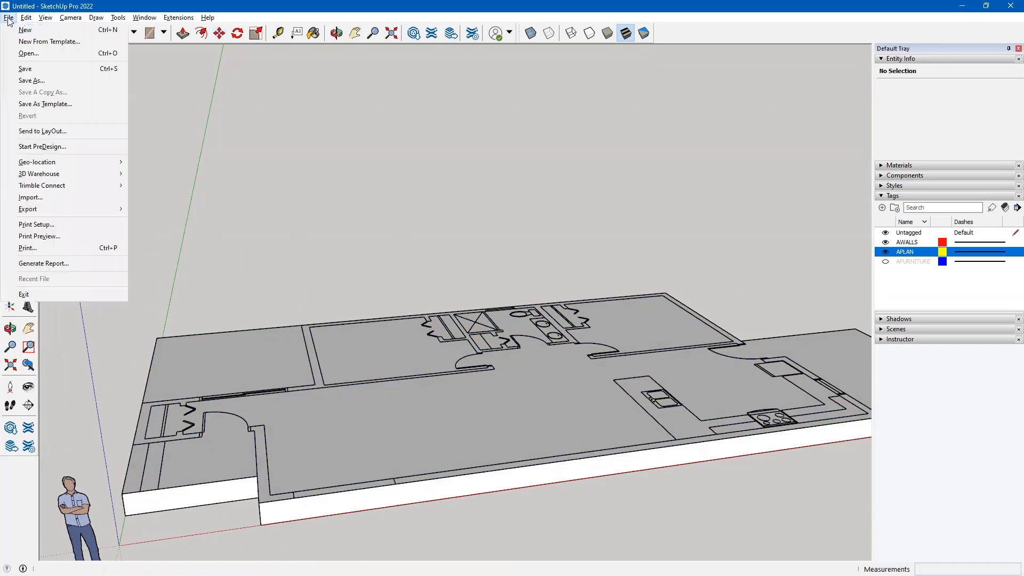
{"action": "left_click", "coordinate": [32, 80]}
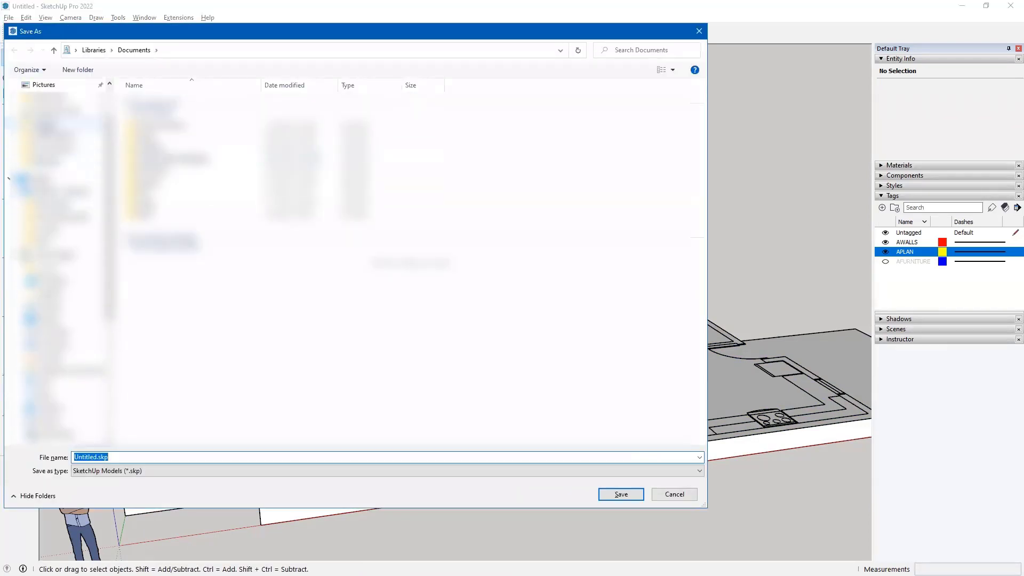
{"action": "left_click", "coordinate": [132, 458]}
{"action": "double_click", "coordinate": [132, 457]}
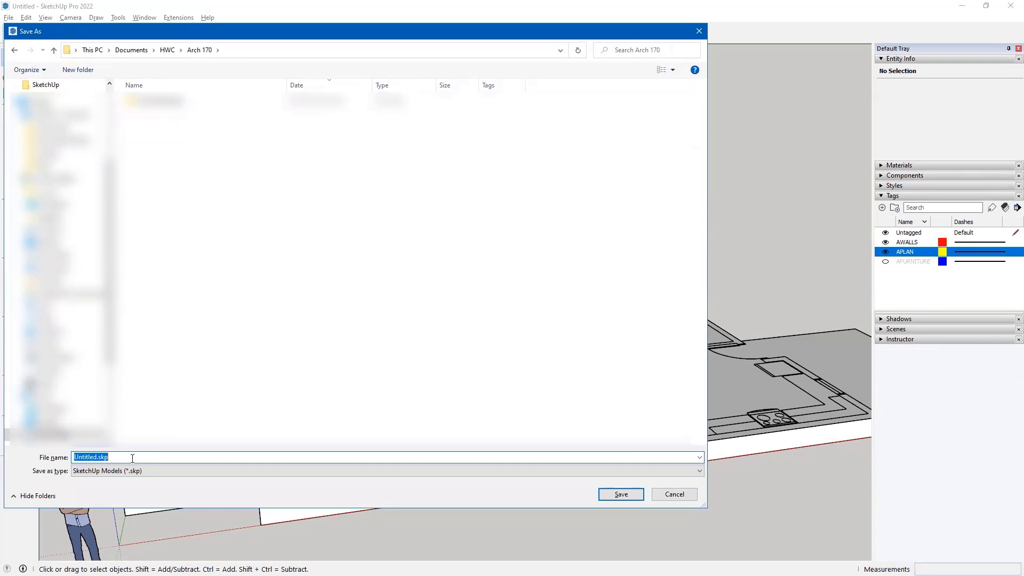
{"action": "type", "text": "ITejeda"}
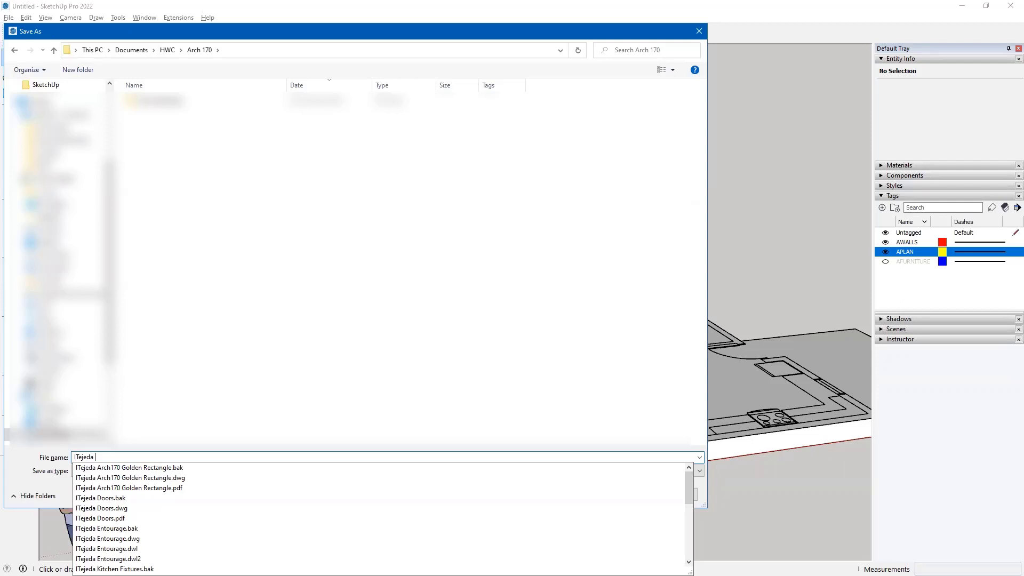
{"action": "type", "text": "Building"}
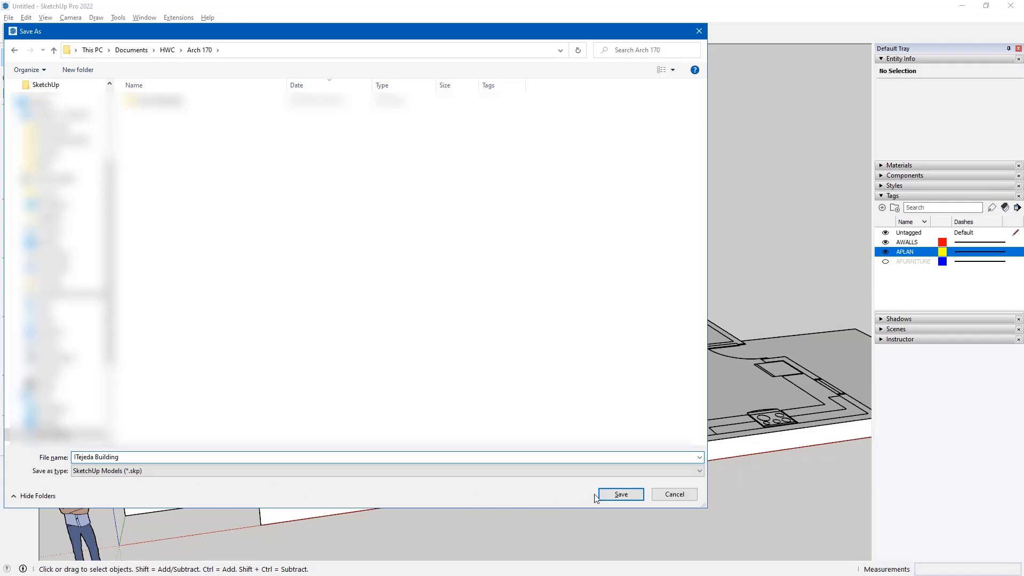
{"action": "left_click", "coordinate": [614, 495]}
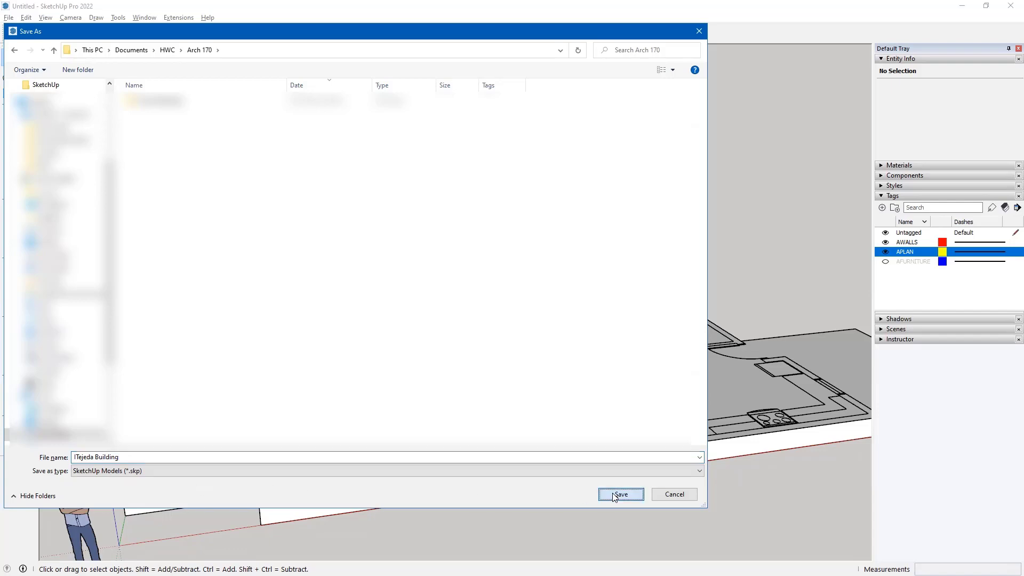
- Start tracing the exterior walls with the Line tool, from the rear patio-side corner around the closet walls to the entry door jamb
{"action": "scroll", "coordinate": [603, 384], "scroll_direction": "down", "scroll_amount": 3}
{"action": "middle_click_drag", "start_coordinate": [539, 332], "coordinate": [485, 451]}
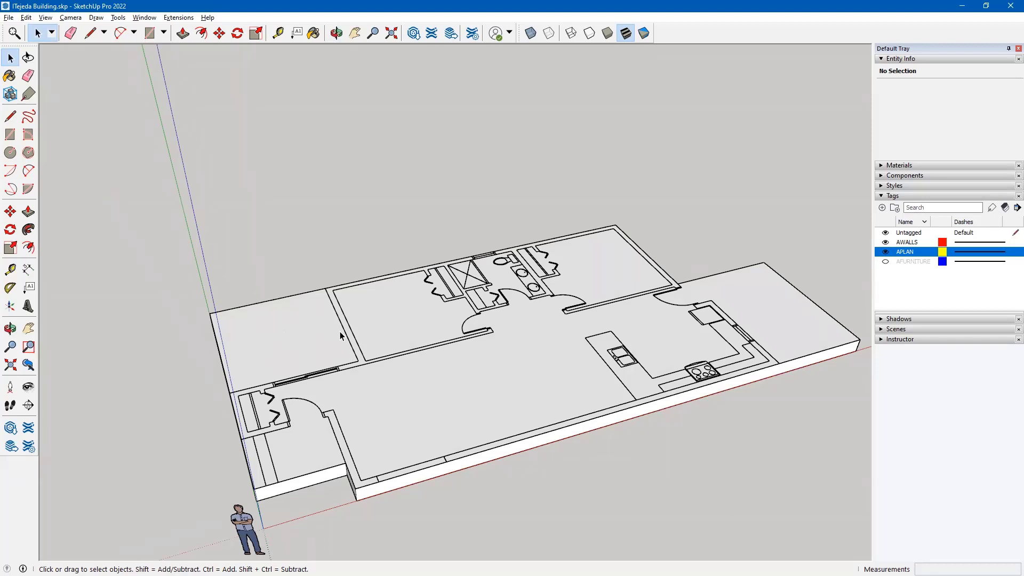
{"action": "left_click", "coordinate": [10, 117]}
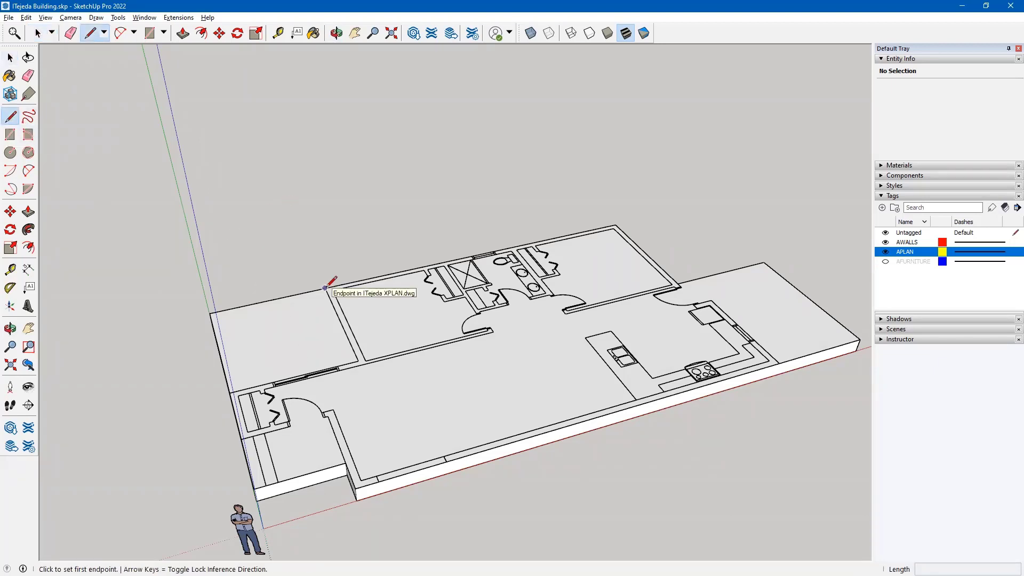
{"action": "left_click", "coordinate": [325, 288]}
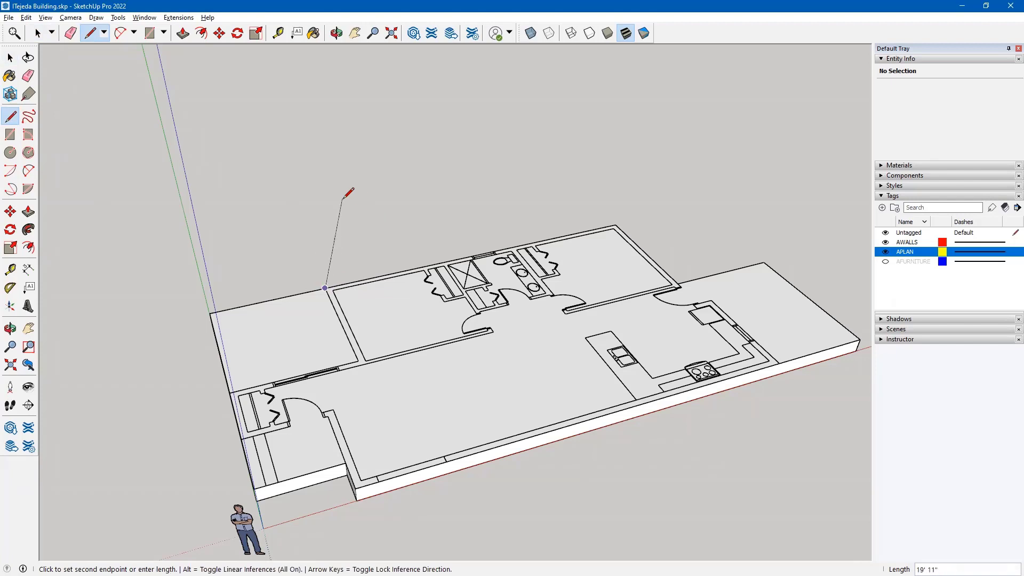
{"action": "left_click", "coordinate": [358, 361]}
{"action": "left_click", "coordinate": [230, 393]}
{"action": "left_click", "coordinate": [241, 439]}
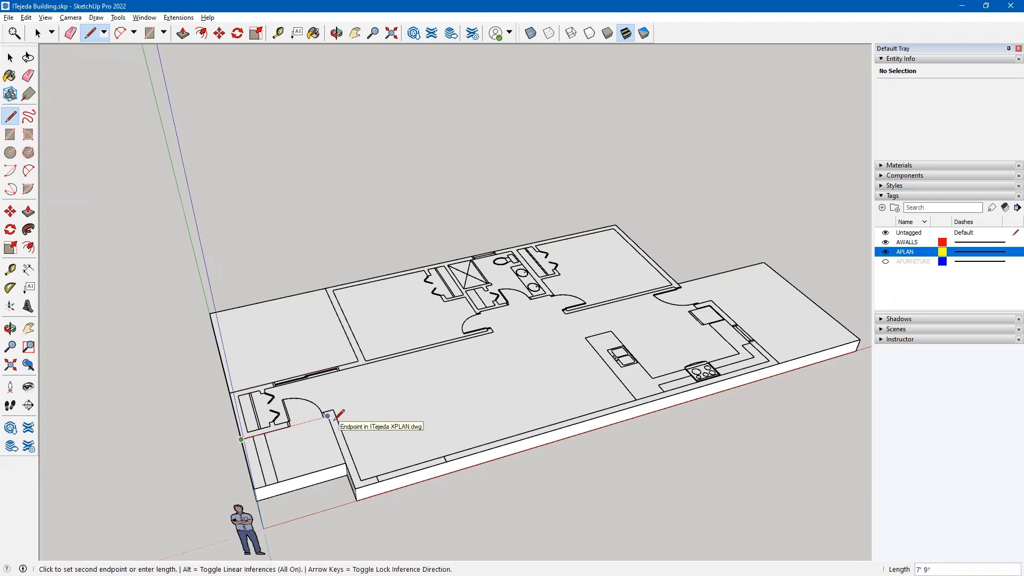
{"action": "scroll", "coordinate": [338, 424], "scroll_direction": "up", "scroll_amount": 4}
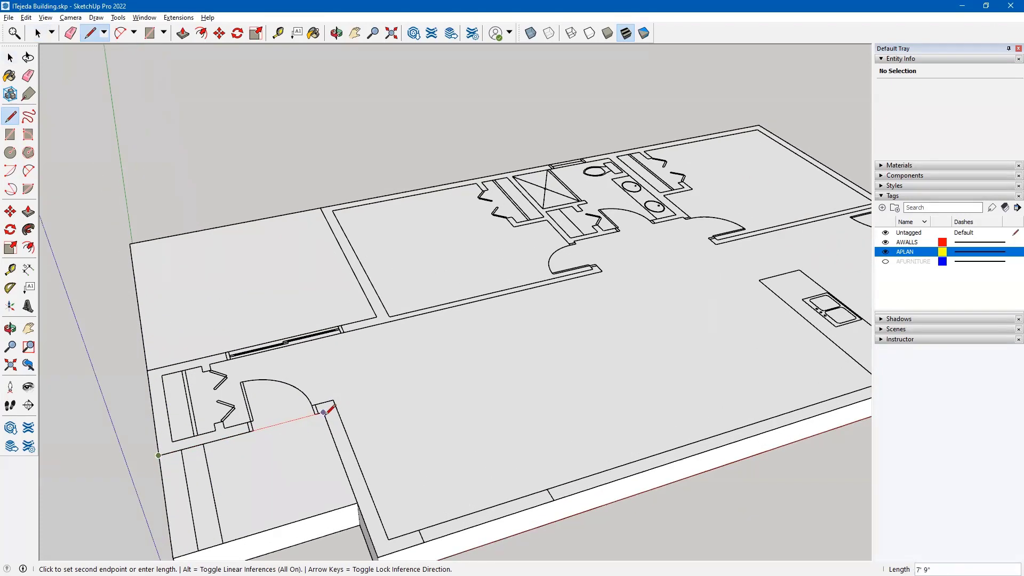
{"action": "left_click", "coordinate": [323, 412]}
- Continue the outline along the front wall and around the kitchen's exterior corner to the jamb of the 36-inch door
{"action": "scroll", "coordinate": [389, 507], "scroll_direction": "down", "scroll_amount": 1}
{"action": "left_click", "coordinate": [378, 548]}
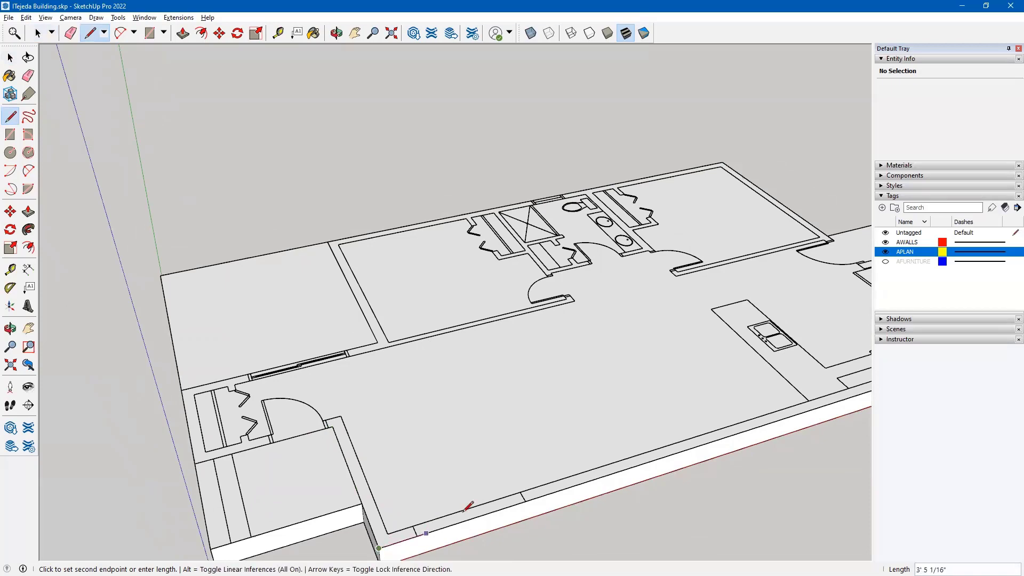
{"action": "middle_click_drag", "start_coordinate": [584, 417], "coordinate": [389, 457], "text": "shift"}
{"action": "left_click", "coordinate": [751, 390]}
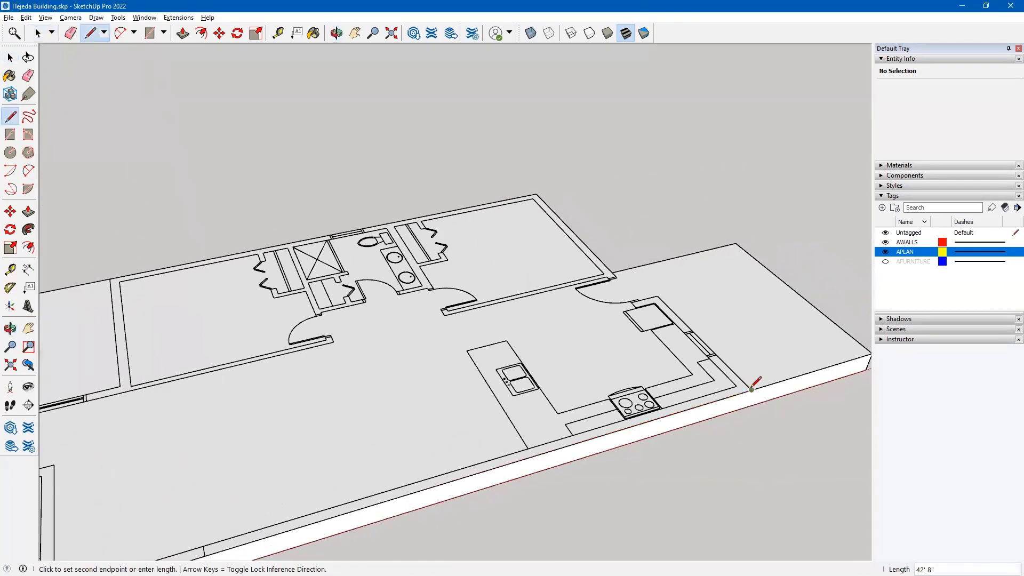
{"action": "scroll", "coordinate": [667, 282], "scroll_direction": "up", "scroll_amount": 3}
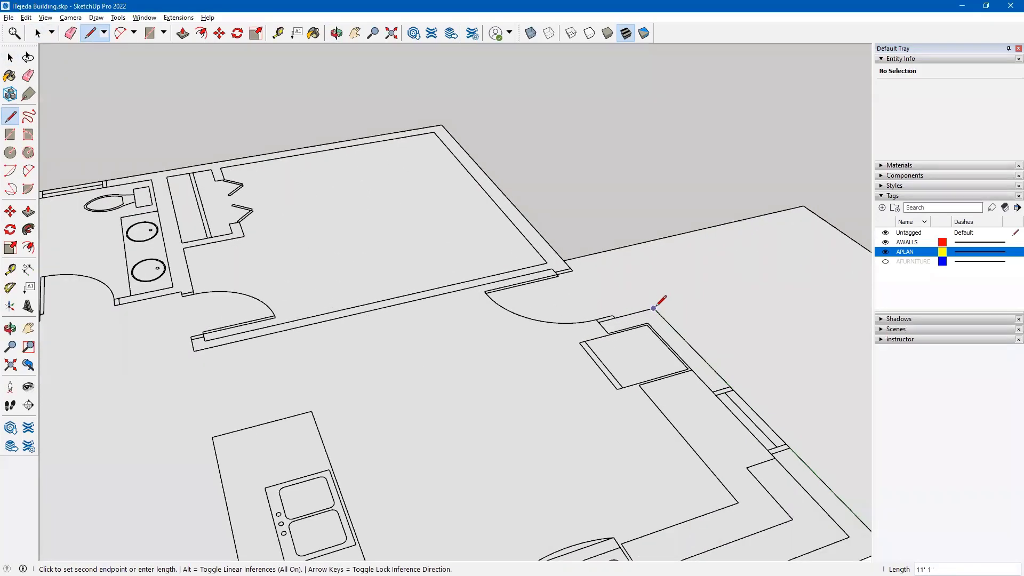
{"action": "left_click", "coordinate": [653, 308]}
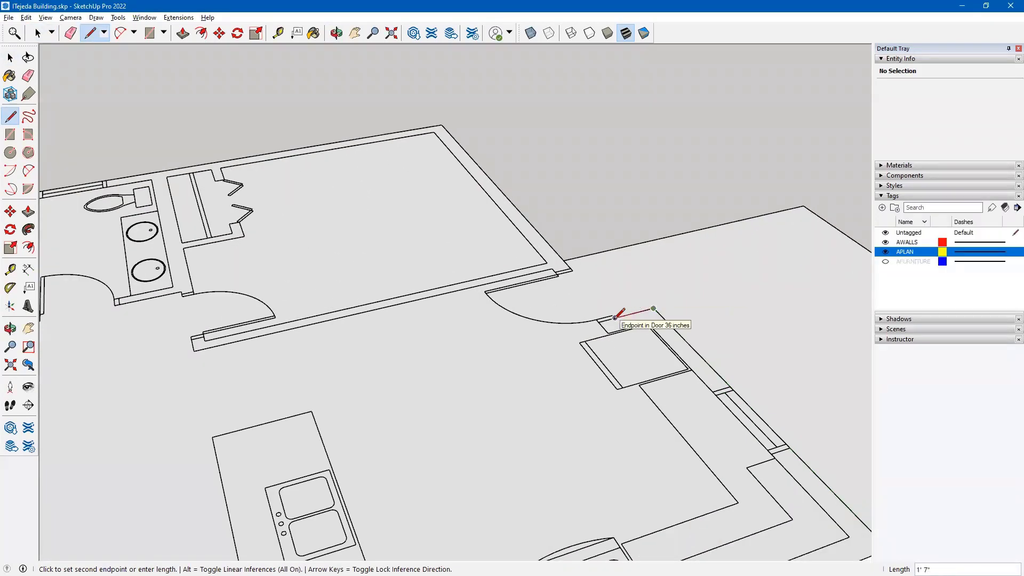
{"action": "left_click", "coordinate": [615, 317]}
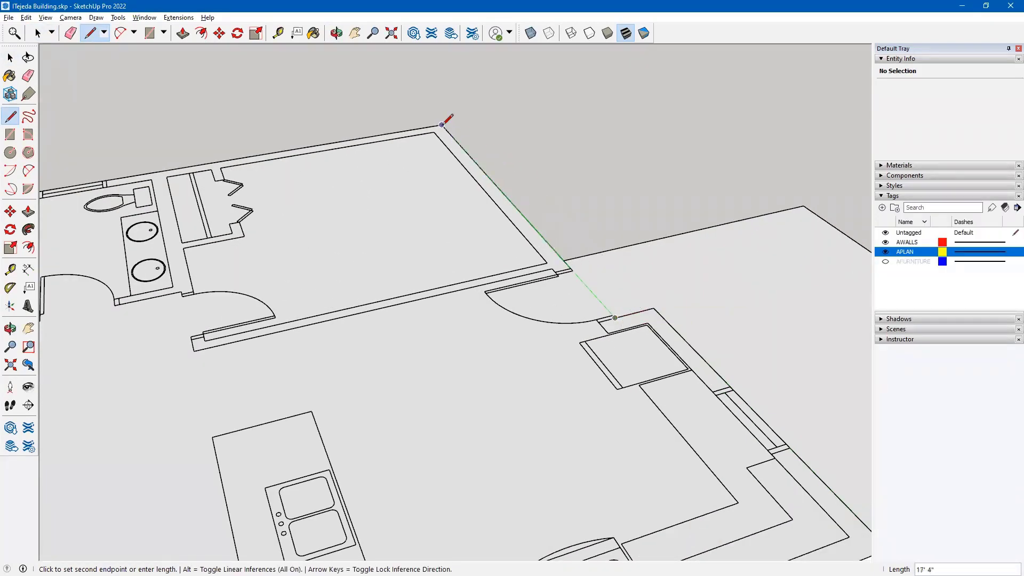
- Close the wall outline through the rear bedroom corner and along the back wall to the starting point, and leave the Line tool
{"action": "left_click", "coordinate": [442, 124]}
{"action": "scroll", "coordinate": [460, 214], "scroll_direction": "down", "scroll_amount": 5}
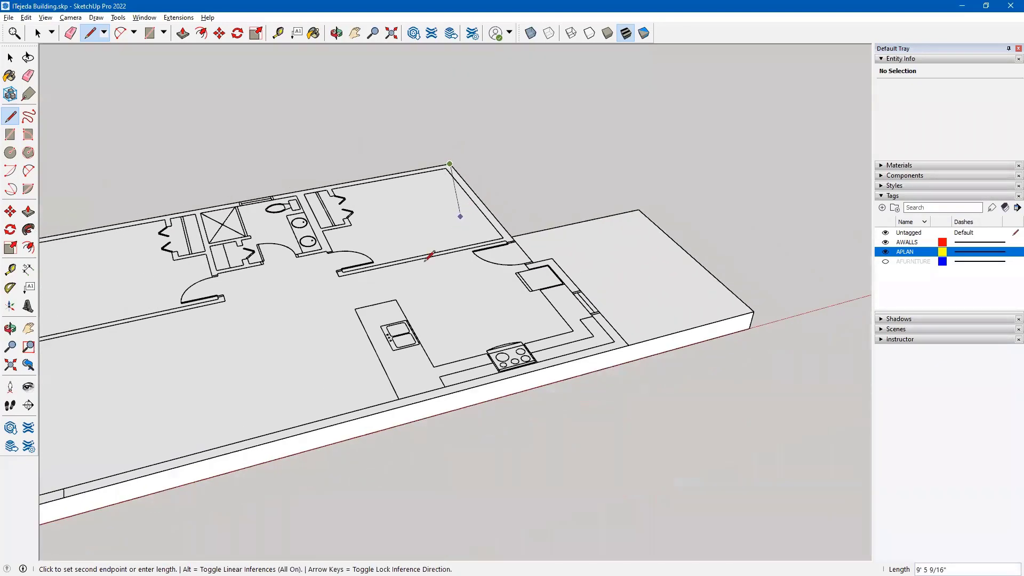
{"action": "mouse_move", "coordinate": [343, 274]}
{"action": "middle_mouse_down"}
{"action": "mouse_move", "coordinate": [434, 293]}
{"action": "mouse_move", "coordinate": [631, 292]}
{"action": "middle_mouse_up"}
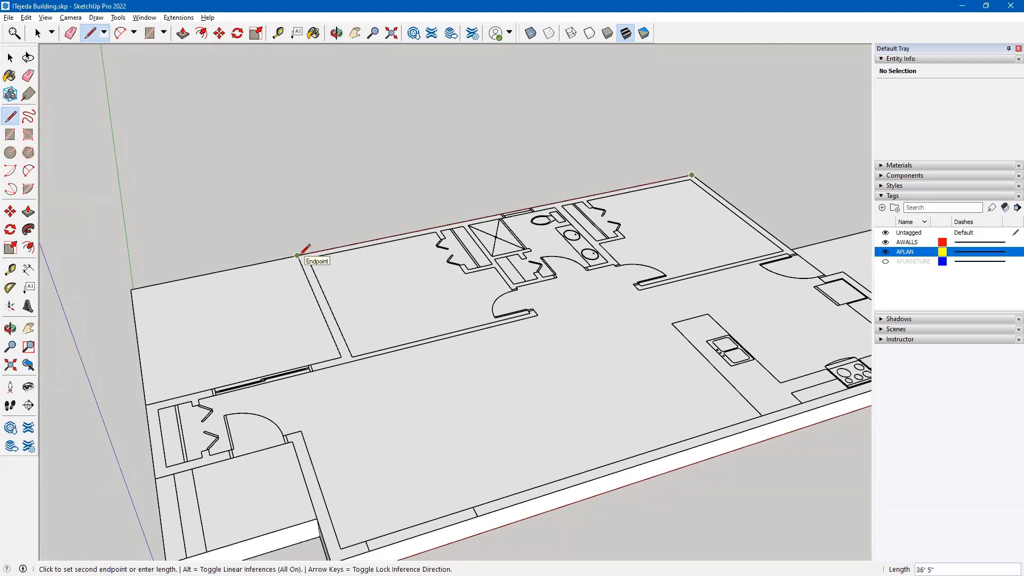
{"action": "left_click", "coordinate": [297, 255]}
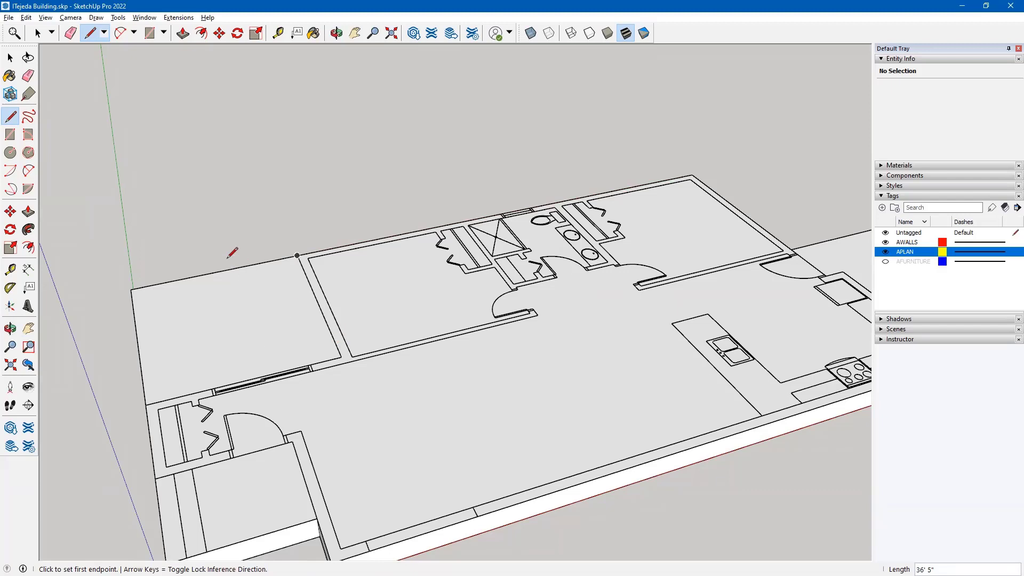
{"action": "key", "text": "space"}
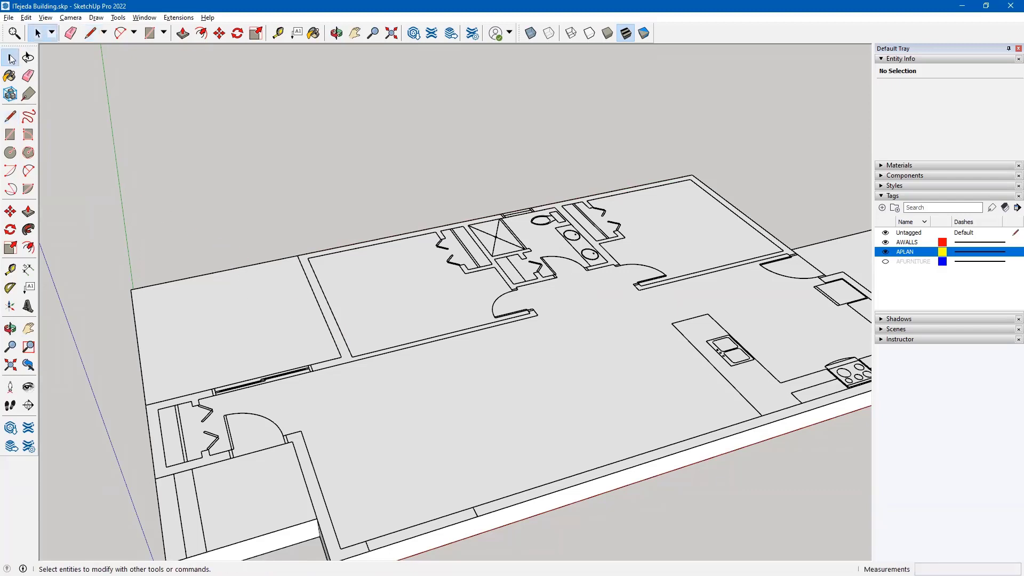
- Select the traced outline's face to check its extent, and clear the selection
{"action": "left_click", "coordinate": [390, 289]}
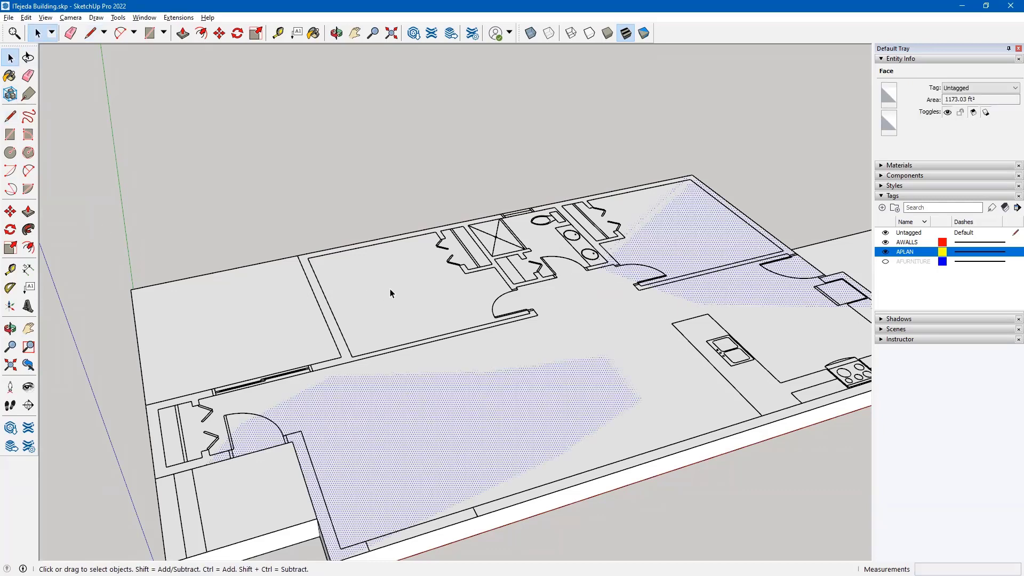
{"action": "middle_click_drag", "start_coordinate": [424, 395], "coordinate": [458, 340]}
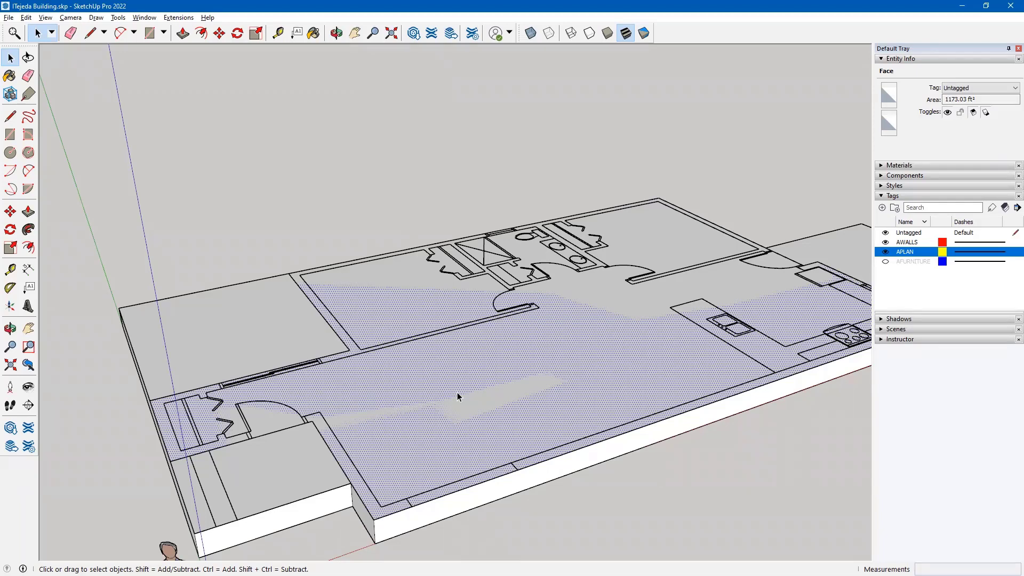
{"action": "left_click", "coordinate": [648, 510]}
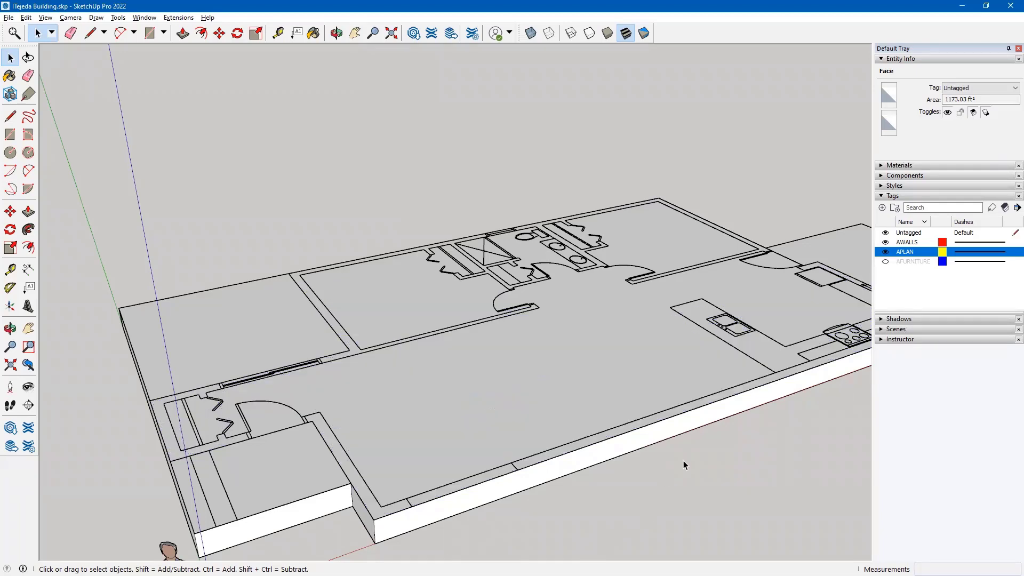
- Hide the floor slab group
{"action": "mouse_move", "coordinate": [684, 460]}
{"action": "middle_mouse_down"}
{"action": "mouse_move", "coordinate": [665, 455]}
{"action": "mouse_move", "coordinate": [688, 467]}
{"action": "middle_mouse_up"}
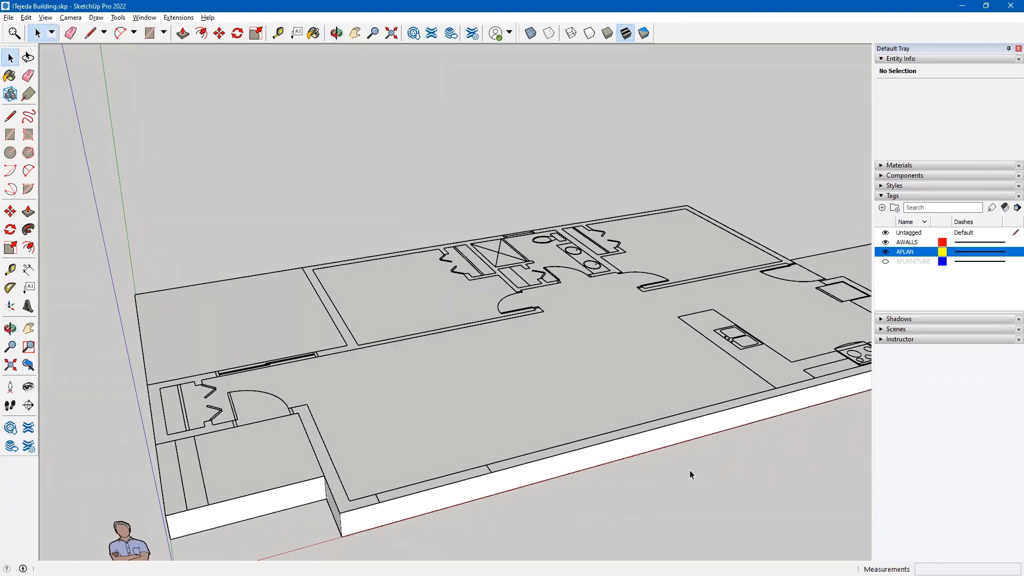
{"action": "left_click", "coordinate": [264, 505]}
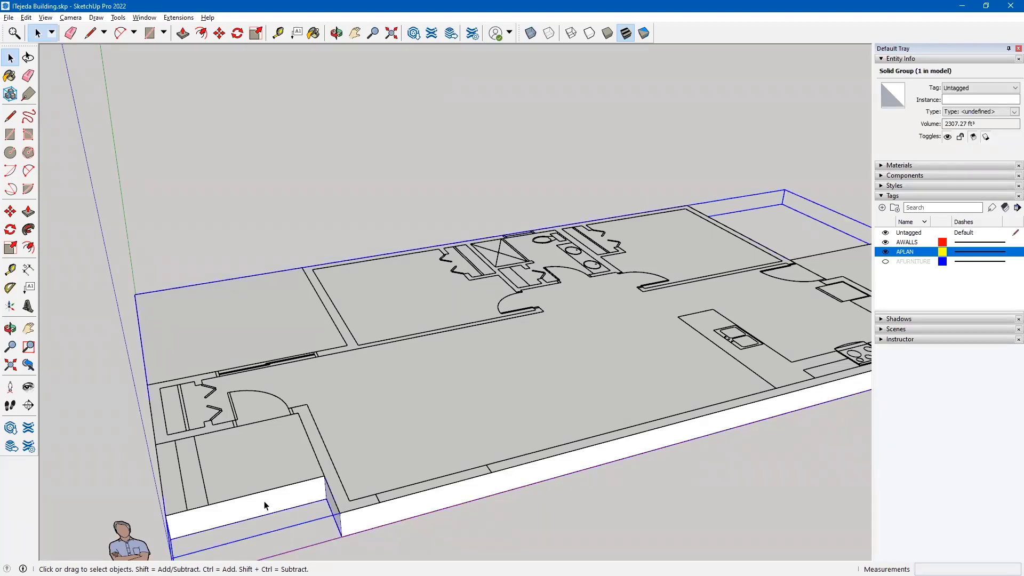
{"action": "right_click", "coordinate": [265, 505]}
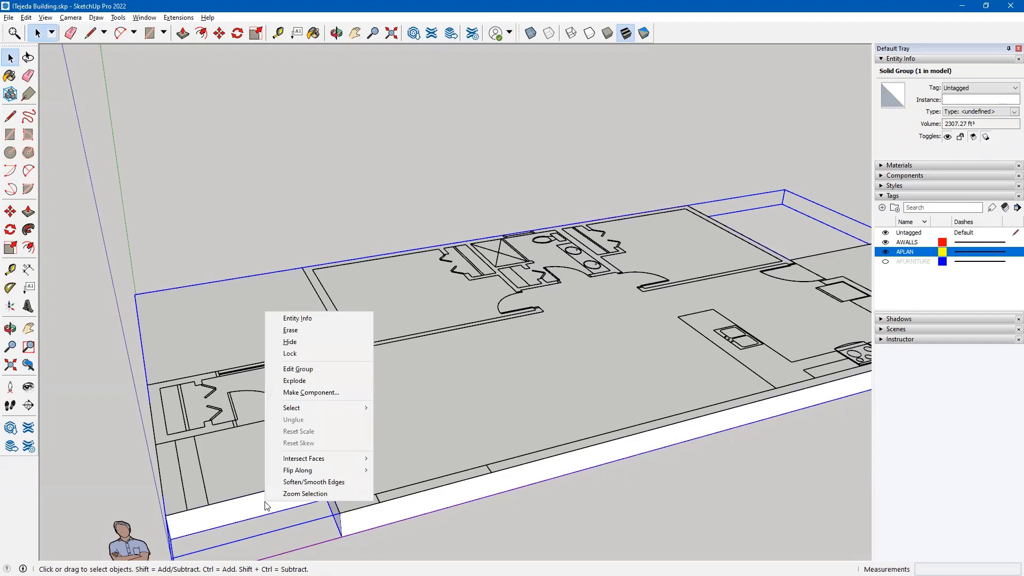
{"action": "left_click", "coordinate": [292, 344]}
- Hide the imported floor plan component so that only the traced face is left
{"action": "middle_click_drag", "start_coordinate": [601, 514], "coordinate": [584, 497]}
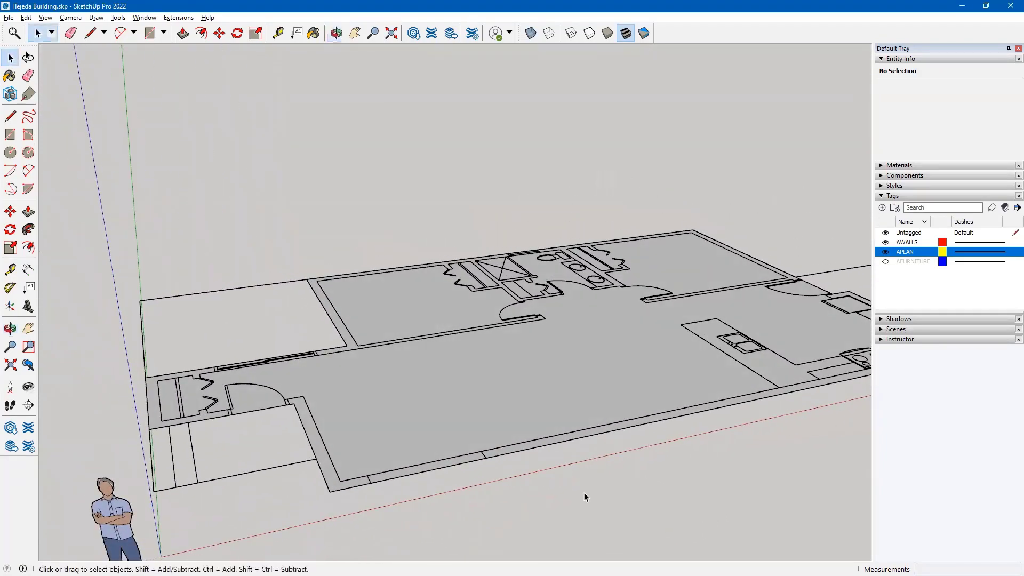
{"action": "left_click", "coordinate": [219, 478]}
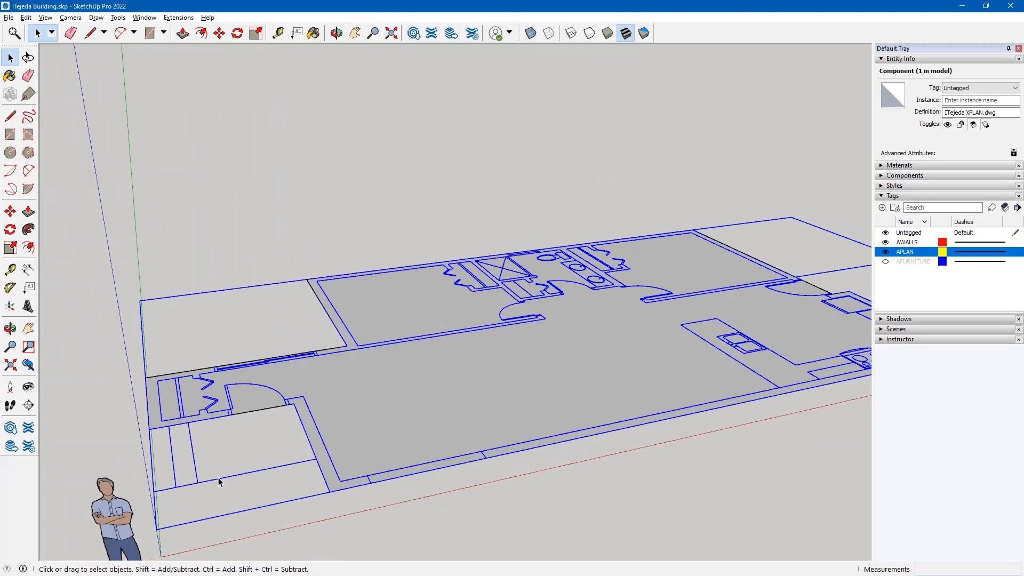
{"action": "right_click", "coordinate": [219, 481]}
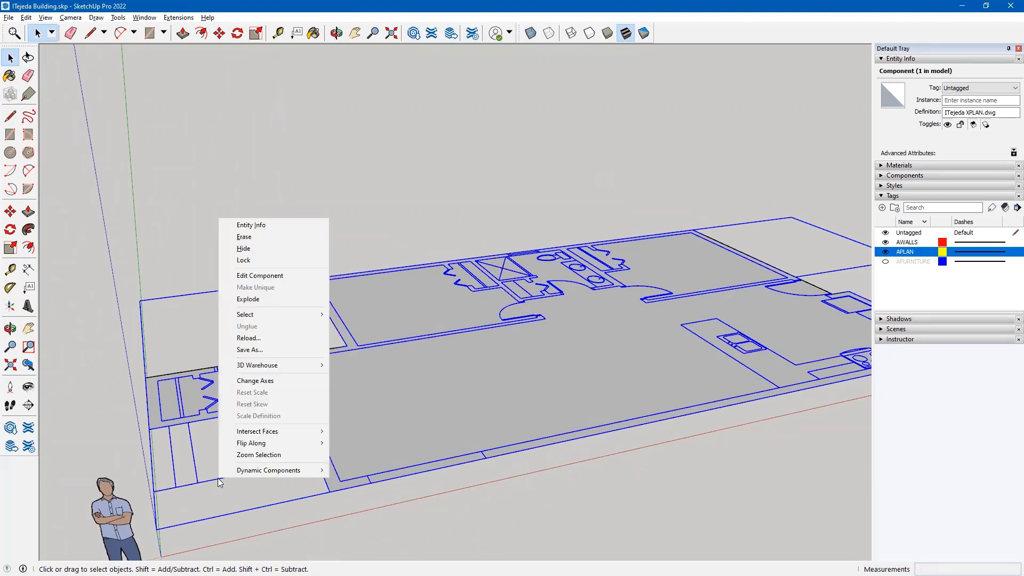
{"action": "left_click", "coordinate": [254, 249]}
{"action": "scroll", "coordinate": [563, 382], "scroll_direction": "down", "scroll_amount": 2}
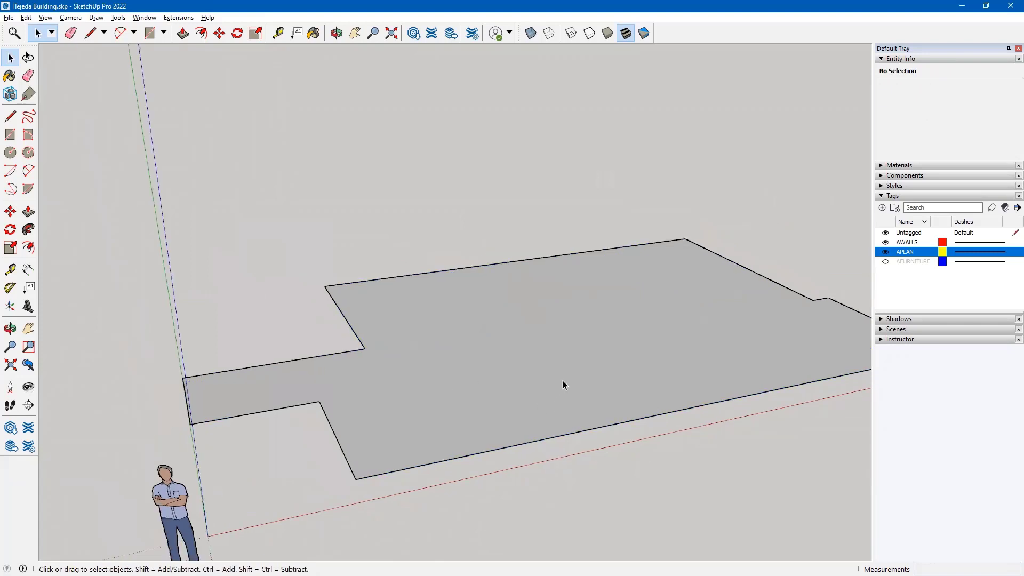
- Push/Pull the traced house outline face up 9'
{"action": "mouse_move", "coordinate": [502, 369]}
{"action": "middle_mouse_down", "text": "shift"}
{"action": "mouse_move", "coordinate": [448, 377]}
{"action": "mouse_move", "coordinate": [442, 396]}
{"action": "mouse_move", "coordinate": [480, 343]}
{"action": "mouse_move", "coordinate": [496, 366]}
{"action": "mouse_move", "coordinate": [501, 358]}
{"action": "middle_mouse_up", "text": "shift"}
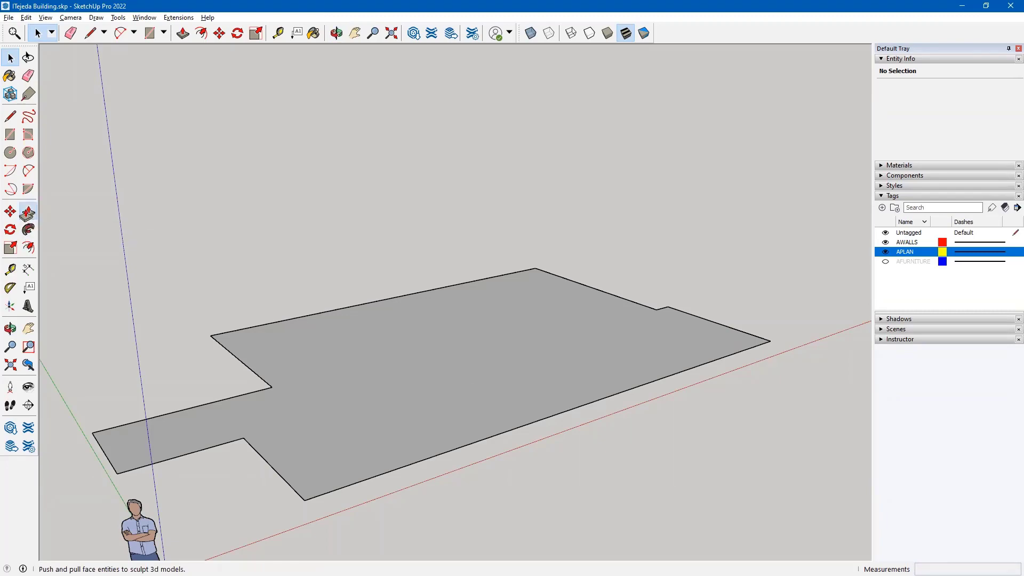
{"action": "left_click", "coordinate": [27, 212]}
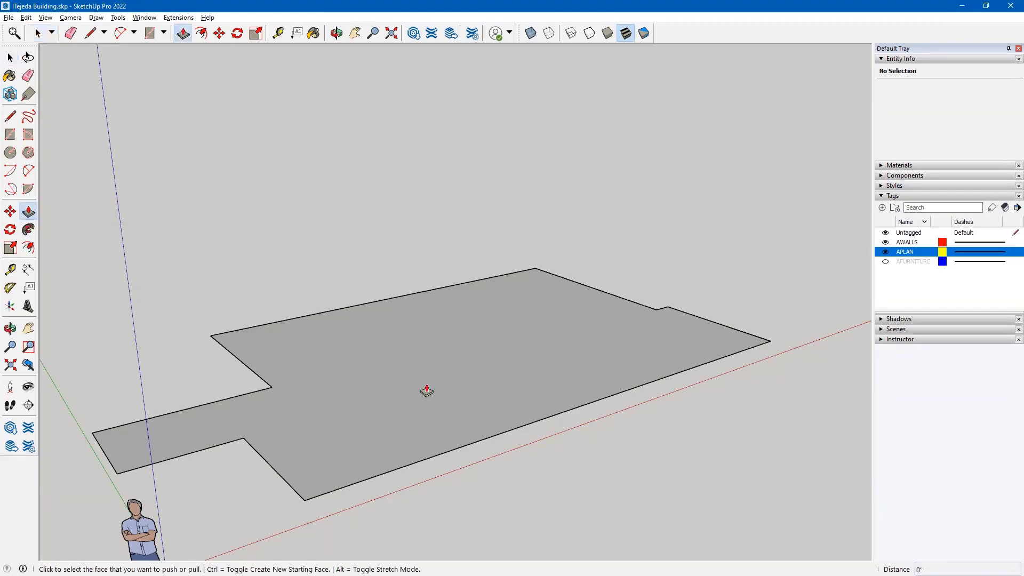
{"action": "left_click", "coordinate": [463, 397]}
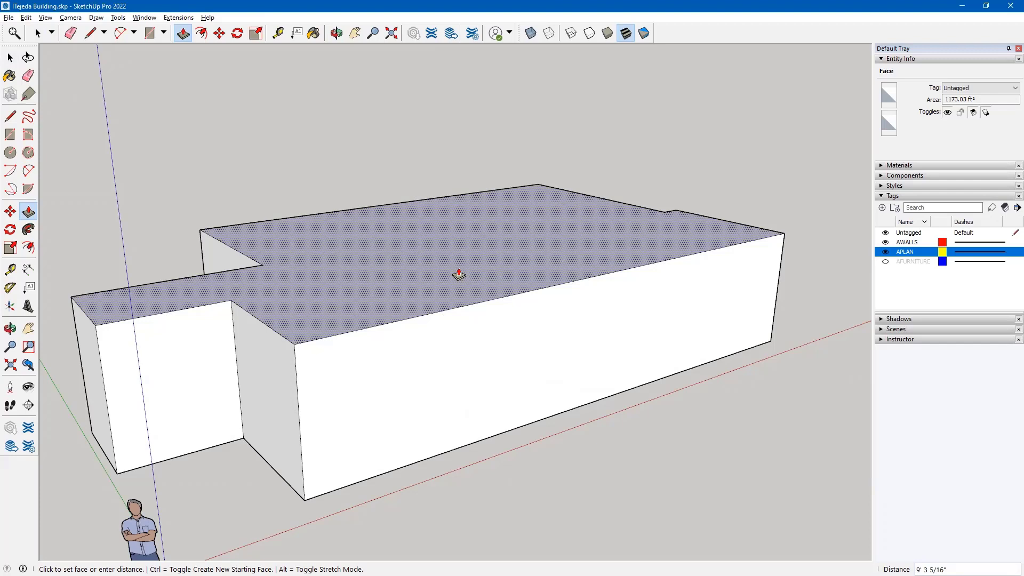
{"action": "type", "text": "9'"}
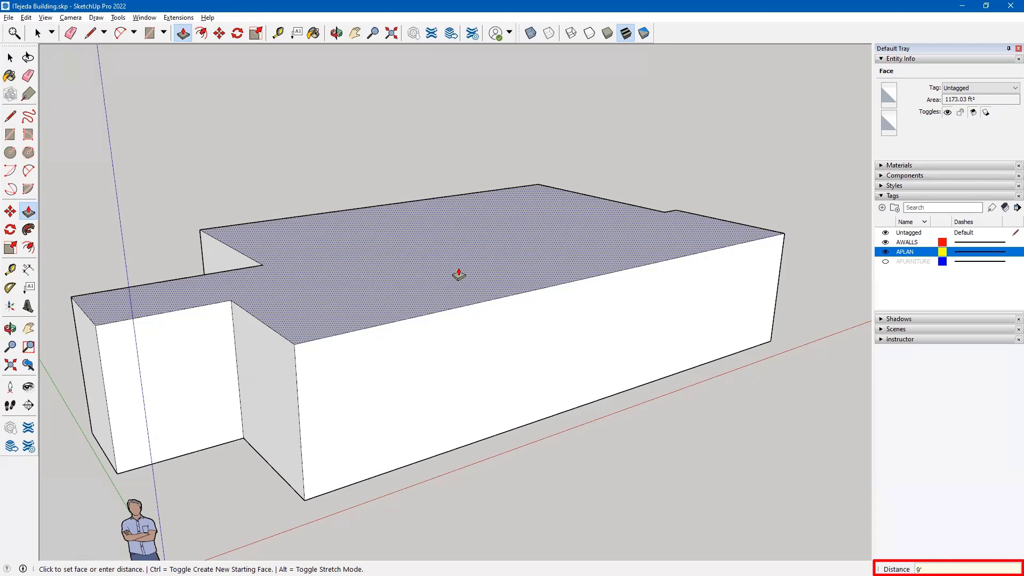
{"action": "key", "text": "Return"}
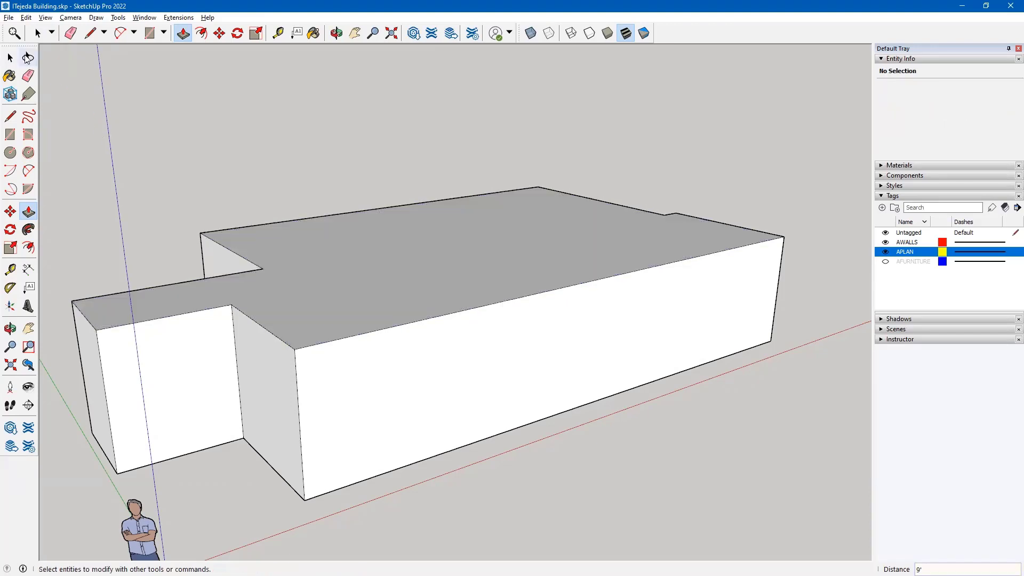
- Draw a 6' 4" line across the roof face from the inner corner to the opposite edge, separating the small front block
{"action": "left_click", "coordinate": [11, 59]}
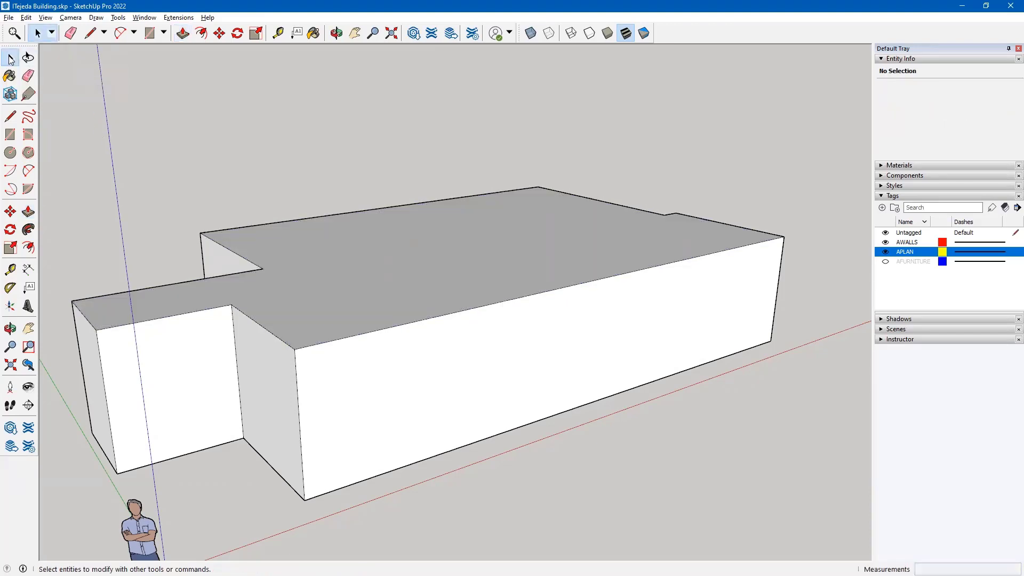
{"action": "middle_click_drag", "start_coordinate": [405, 288], "coordinate": [502, 458]}
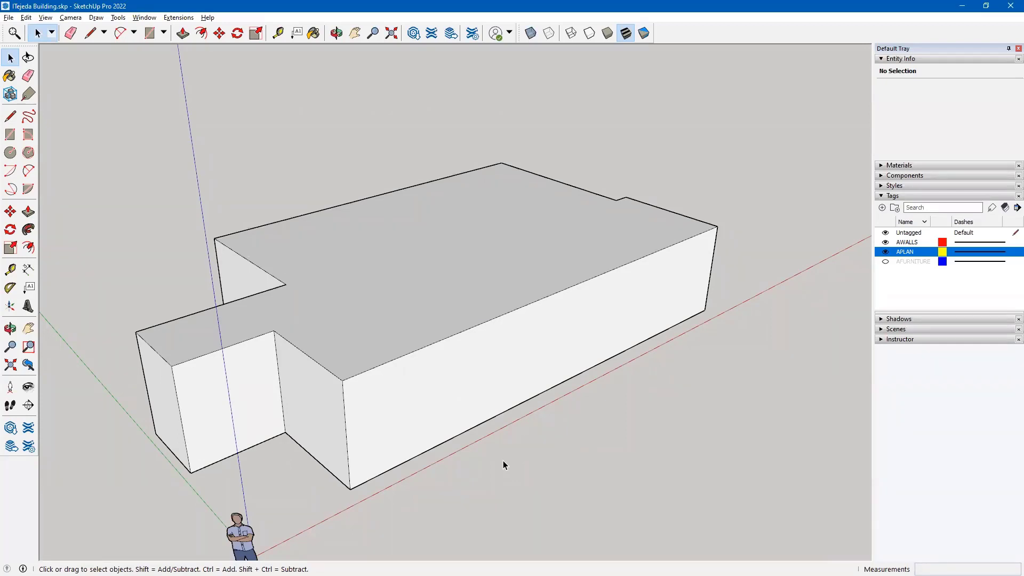
{"action": "left_click", "coordinate": [10, 116]}
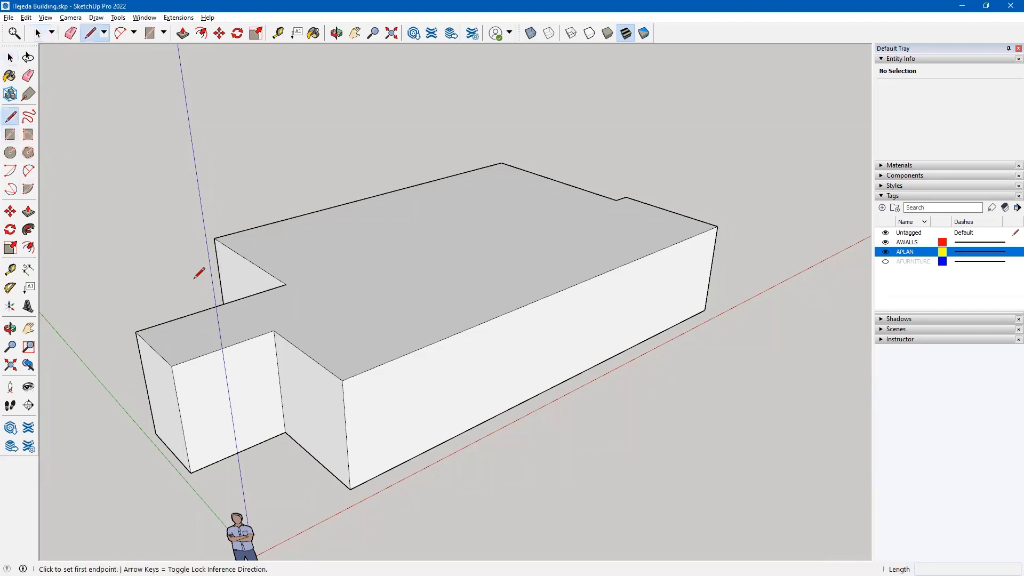
{"action": "left_click", "coordinate": [273, 330]}
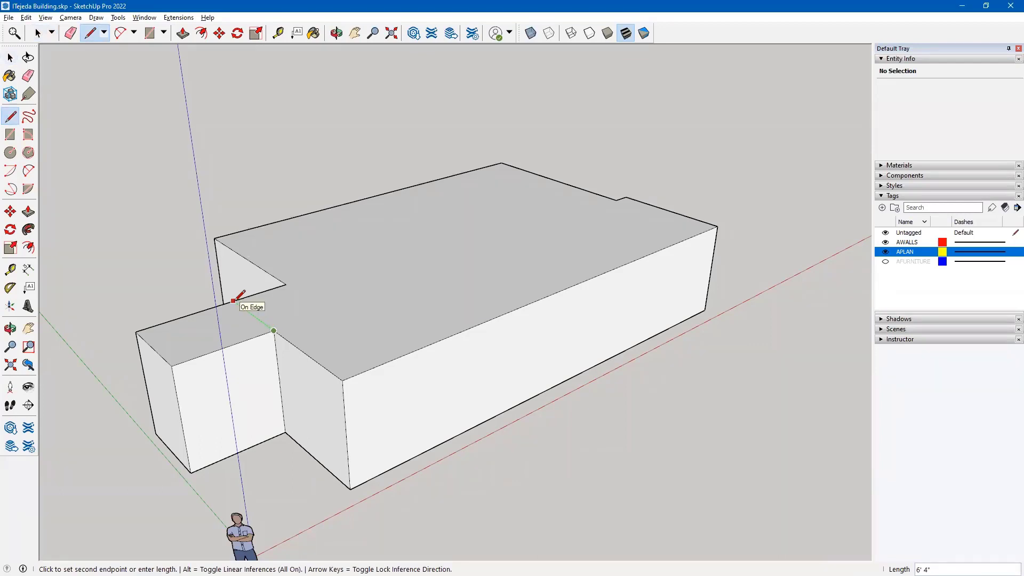
{"action": "left_click", "coordinate": [233, 301]}
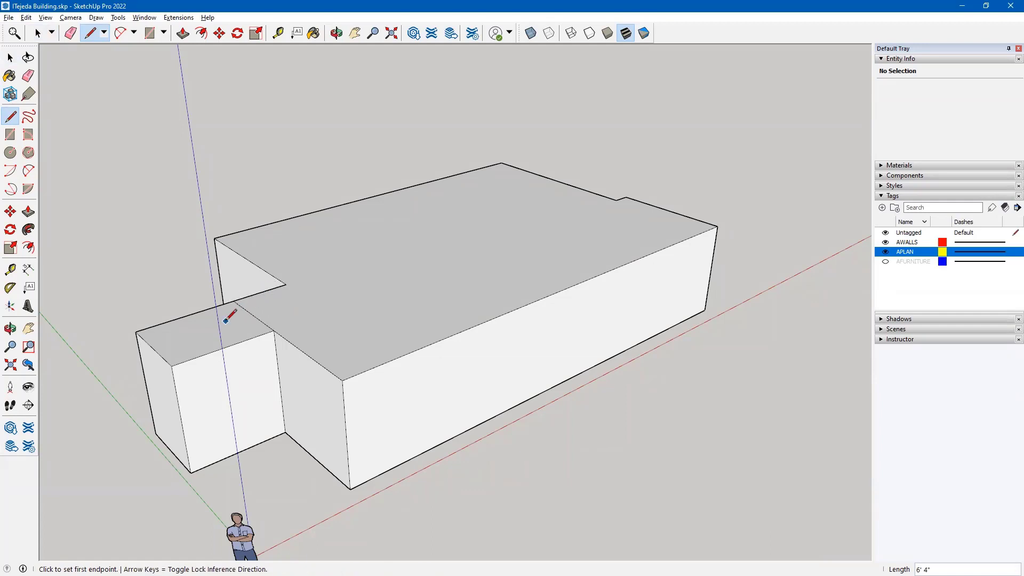
- Push/Pull the main building's roof face up 1' above the small front block
{"action": "left_click", "coordinate": [27, 213]}
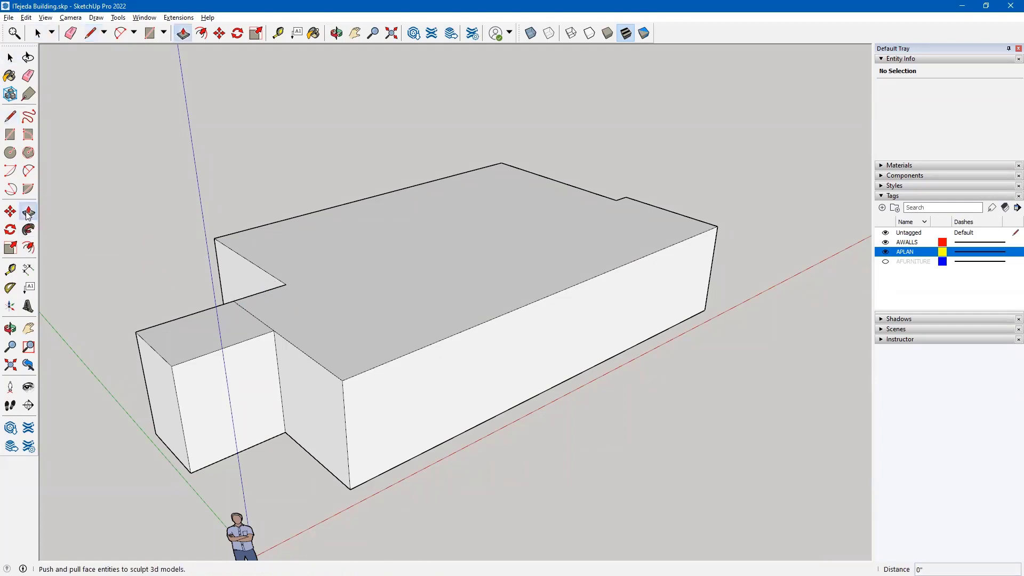
{"action": "left_click", "coordinate": [384, 299]}
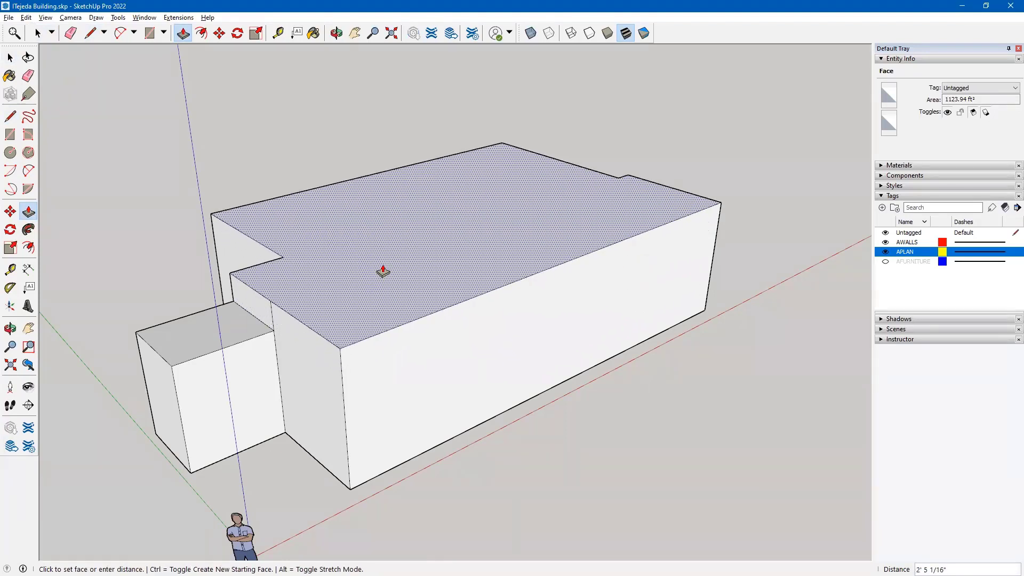
{"action": "type", "text": "1'"}
{"action": "key", "text": "Return"}
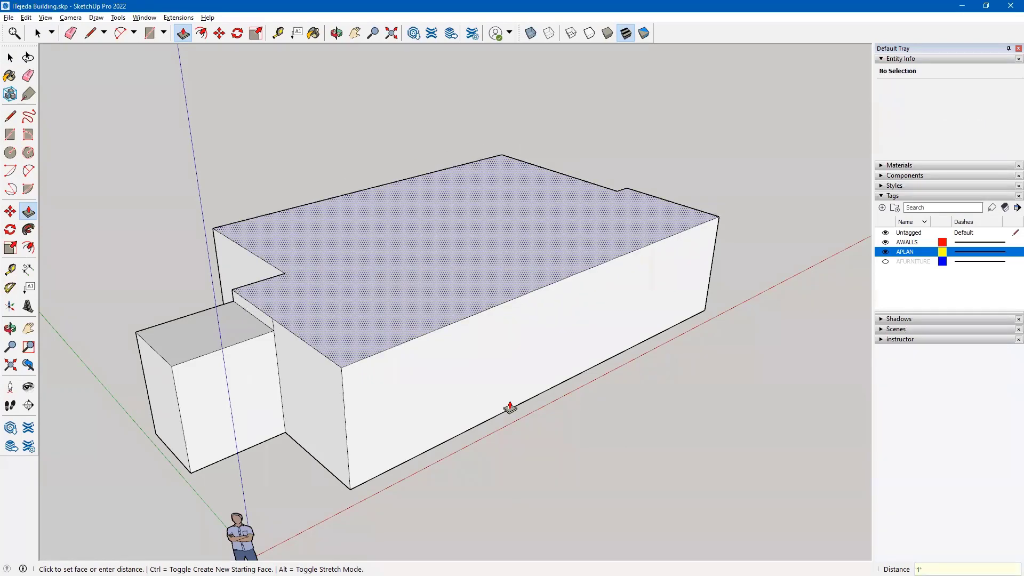
- Erase the leftover vertical edge on the main building's front wall above the small block's inner corner
{"action": "middle_click_drag", "start_coordinate": [558, 379], "coordinate": [359, 295]}
{"action": "scroll", "coordinate": [330, 314], "scroll_direction": "up", "scroll_amount": 4}
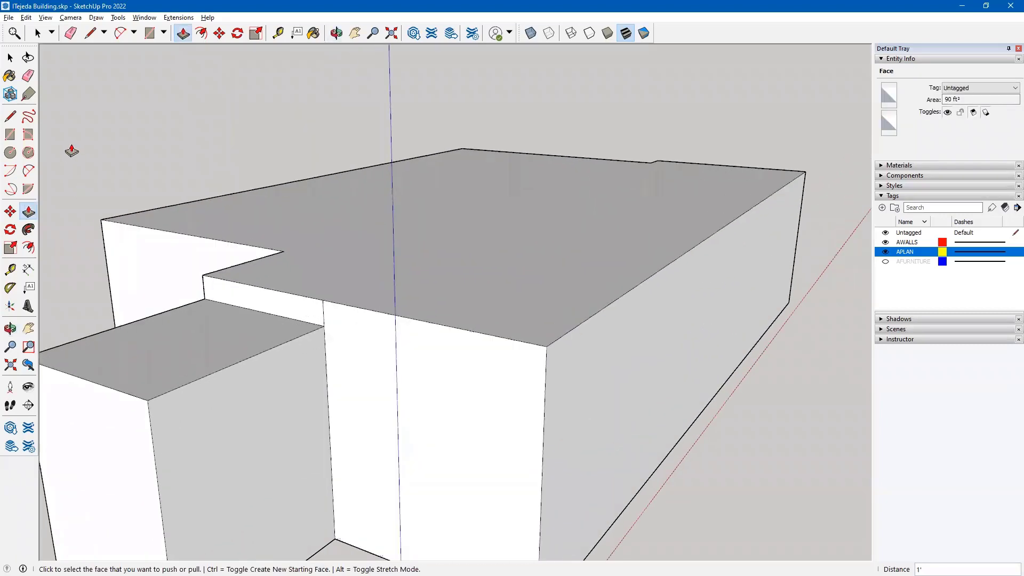
{"action": "left_click", "coordinate": [29, 78]}
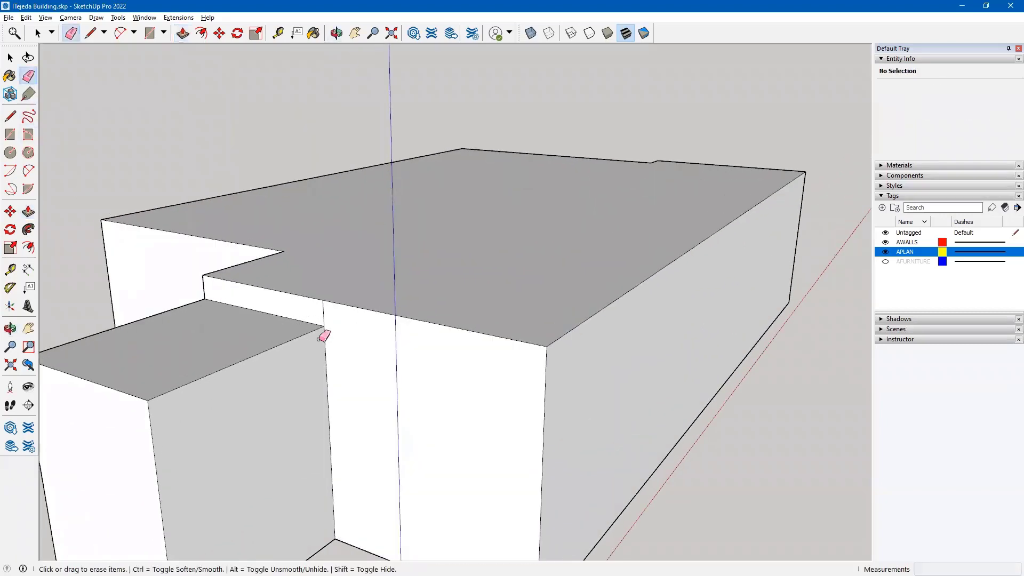
{"action": "scroll", "coordinate": [649, 350], "scroll_direction": "down", "scroll_amount": 5}
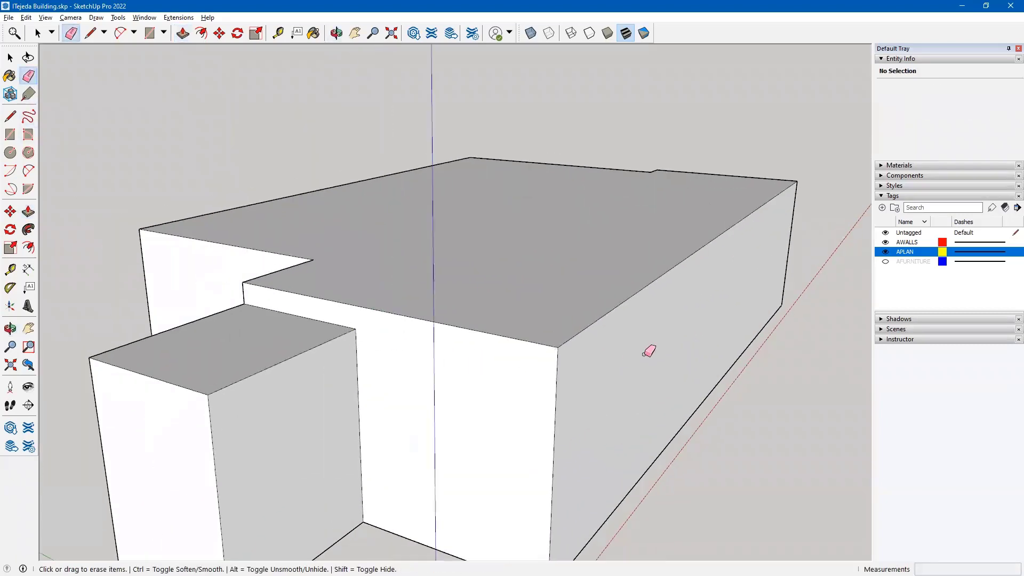
- Draw a 36' 5" line along the main roof from the inner corner to the back edge, splitting the roof lengthwise
{"action": "mouse_move", "coordinate": [654, 378]}
{"action": "middle_mouse_down"}
{"action": "mouse_move", "coordinate": [512, 361]}
{"action": "mouse_move", "coordinate": [524, 366]}
{"action": "mouse_move", "coordinate": [534, 415]}
{"action": "middle_mouse_up"}
{"action": "mouse_move", "coordinate": [596, 456]}
{"action": "left_mouse_down"}
{"action": "mouse_move", "coordinate": [656, 476]}
{"action": "mouse_move", "coordinate": [727, 458]}
{"action": "mouse_move", "coordinate": [779, 393]}
{"action": "mouse_move", "coordinate": [739, 441]}
{"action": "left_mouse_up"}
{"action": "key", "text": "e"}
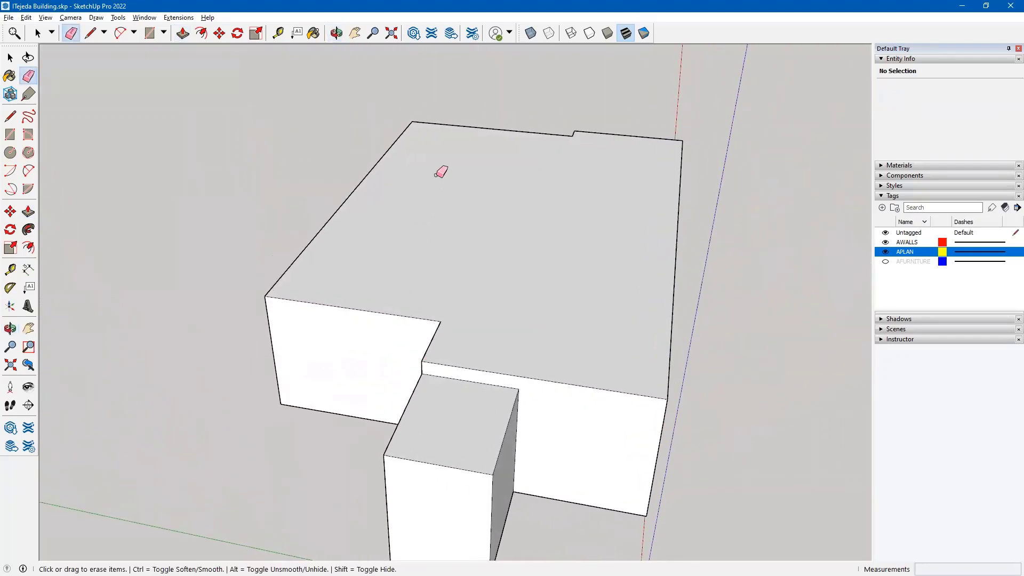
{"action": "left_click", "coordinate": [10, 122]}
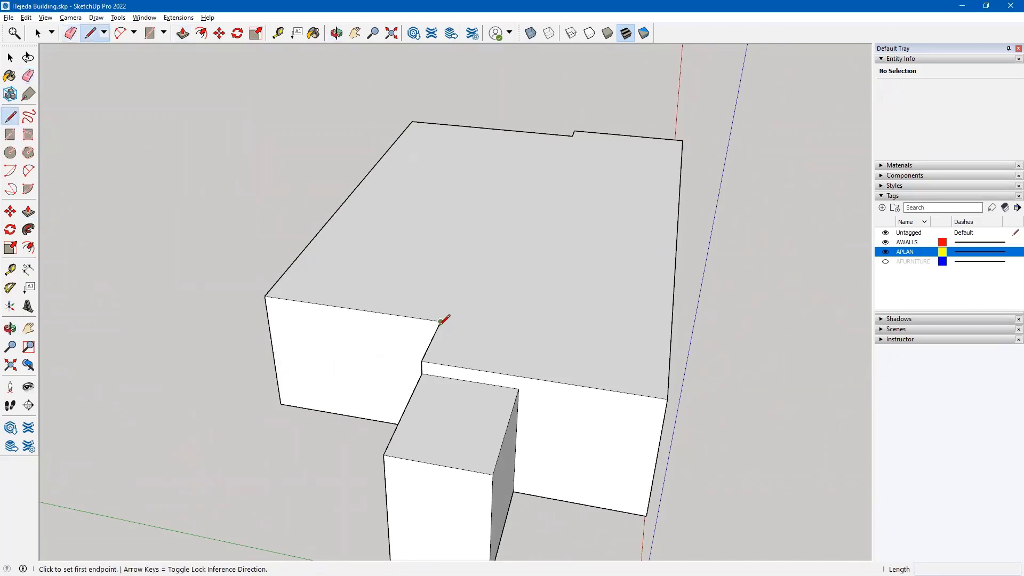
{"action": "left_click", "coordinate": [441, 322]}
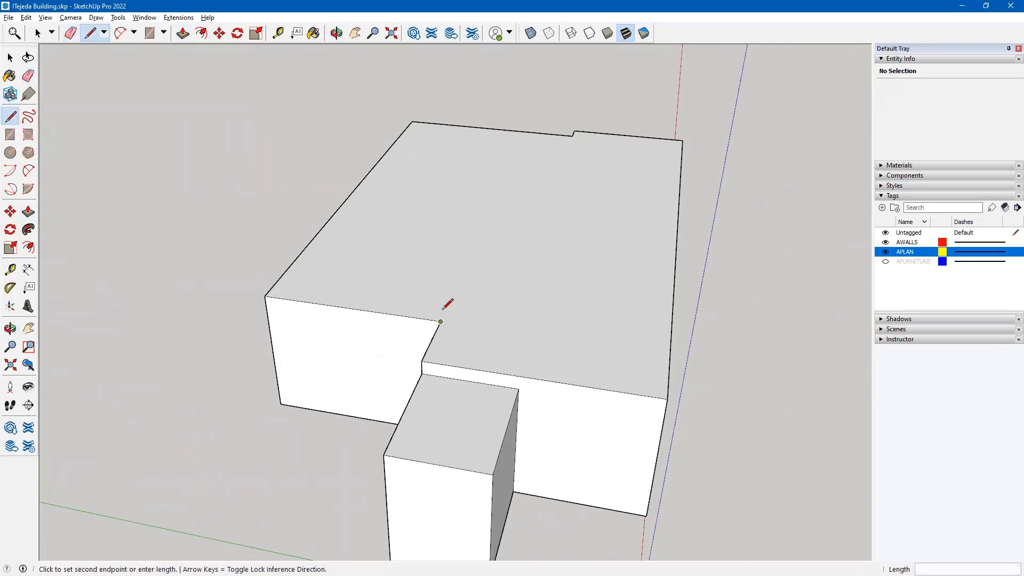
{"action": "left_click", "coordinate": [532, 134]}
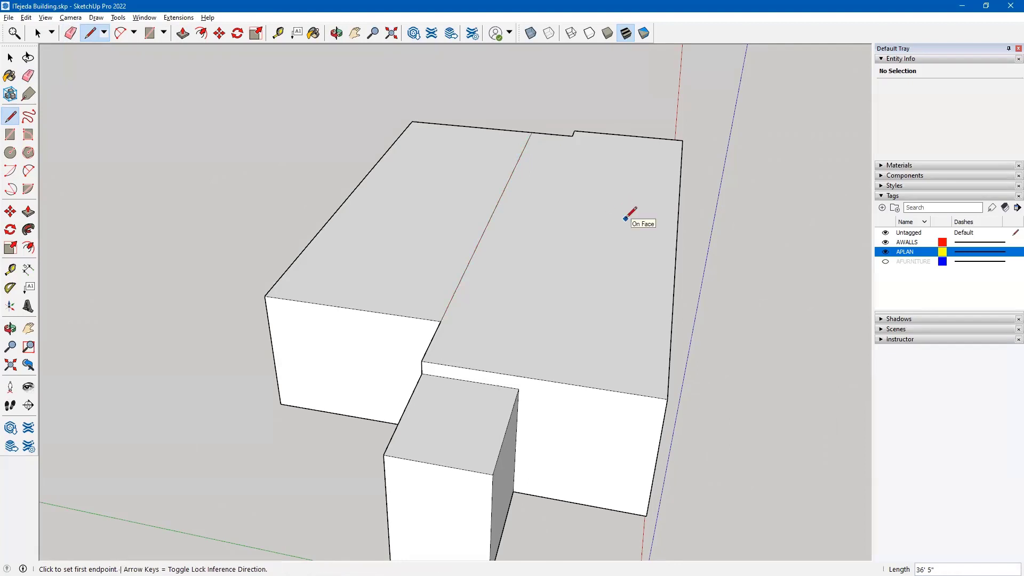
- Push/Pull the split-off side section of the roof down 1', level with the small front block's top corner
{"action": "left_click", "coordinate": [29, 212]}
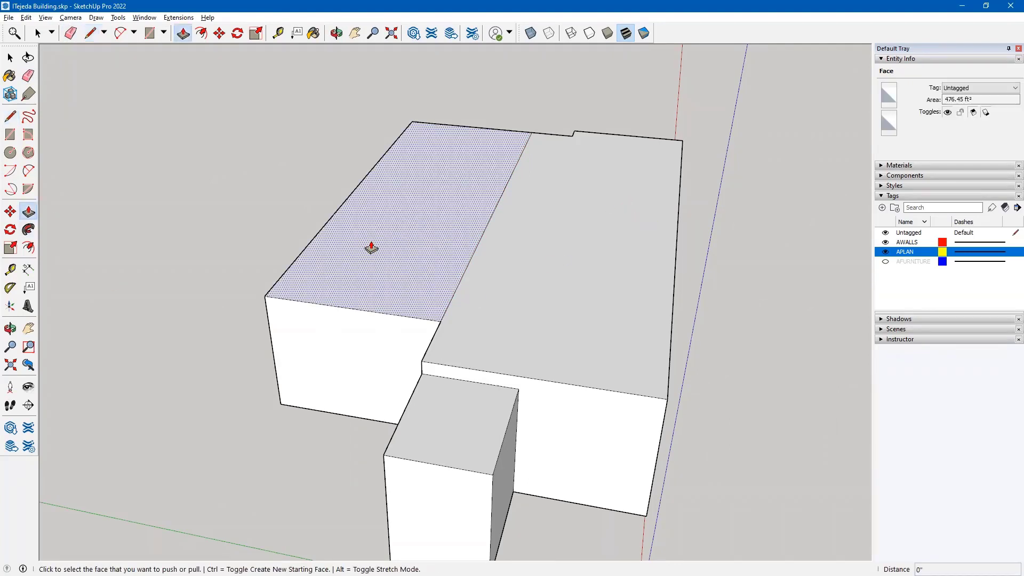
{"action": "left_click", "coordinate": [371, 248]}
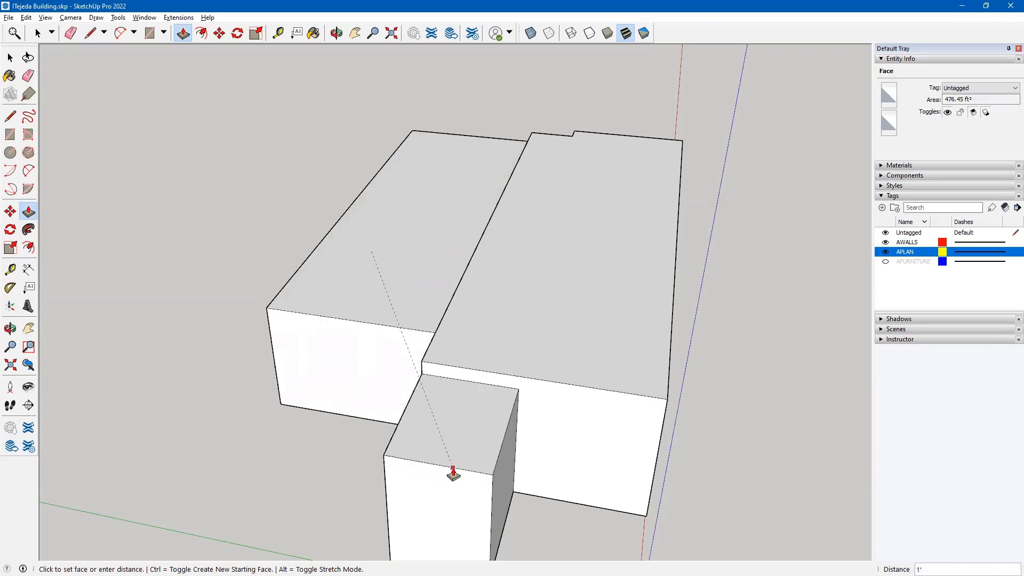
{"action": "middle_click_drag", "start_coordinate": [453, 411], "coordinate": [656, 416]}
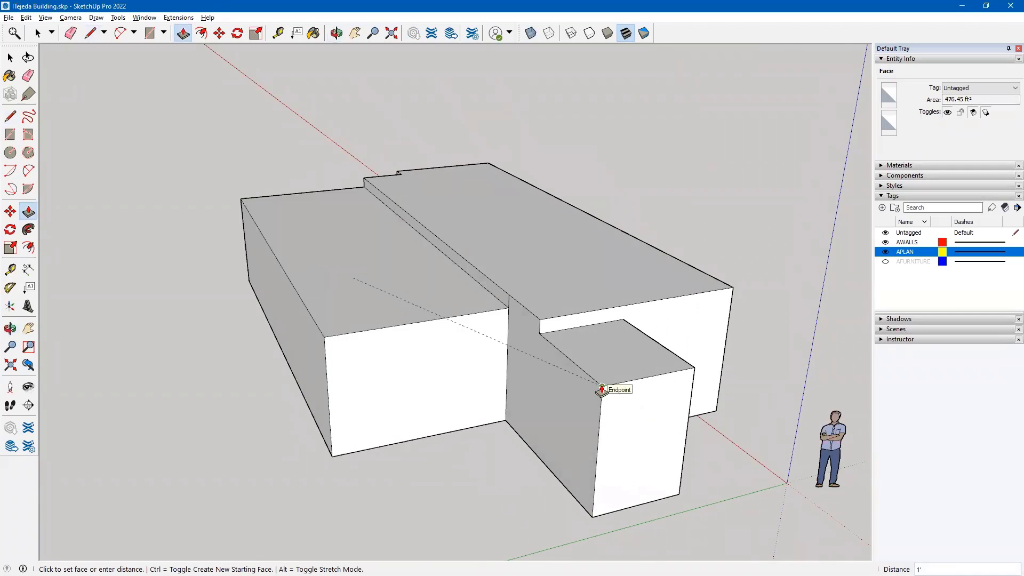
{"action": "left_click", "coordinate": [602, 387]}
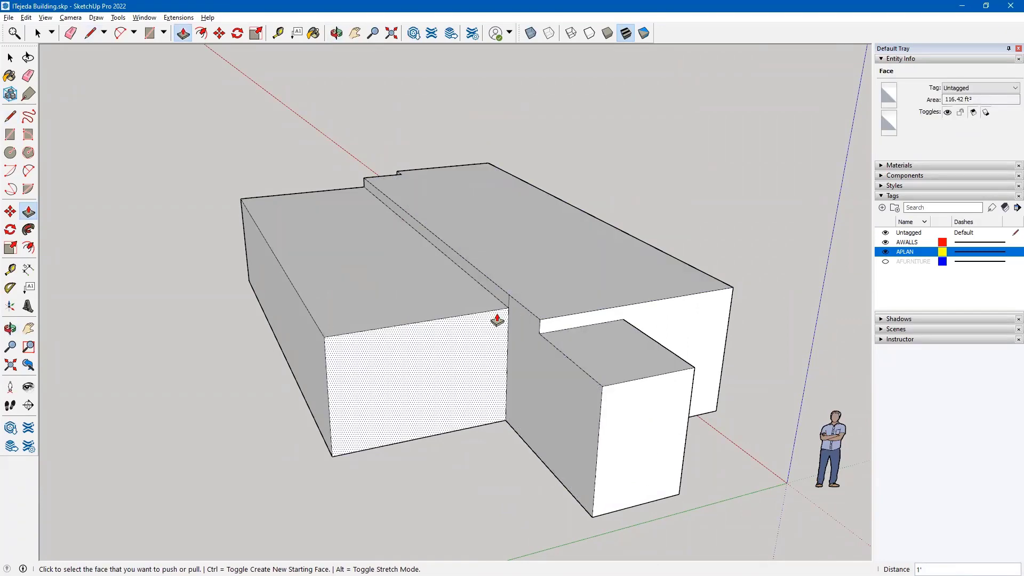
- Erase the leftover short vertical edge on the step wall where the lowered side section meets the main block
{"action": "scroll", "coordinate": [507, 308], "scroll_direction": "up", "scroll_amount": 4}
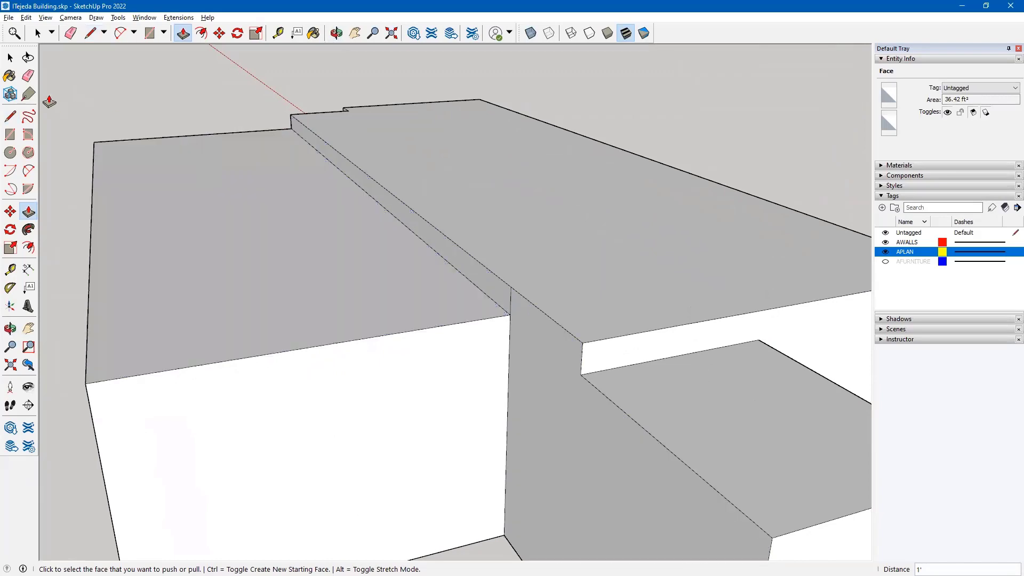
{"action": "key", "text": "e"}
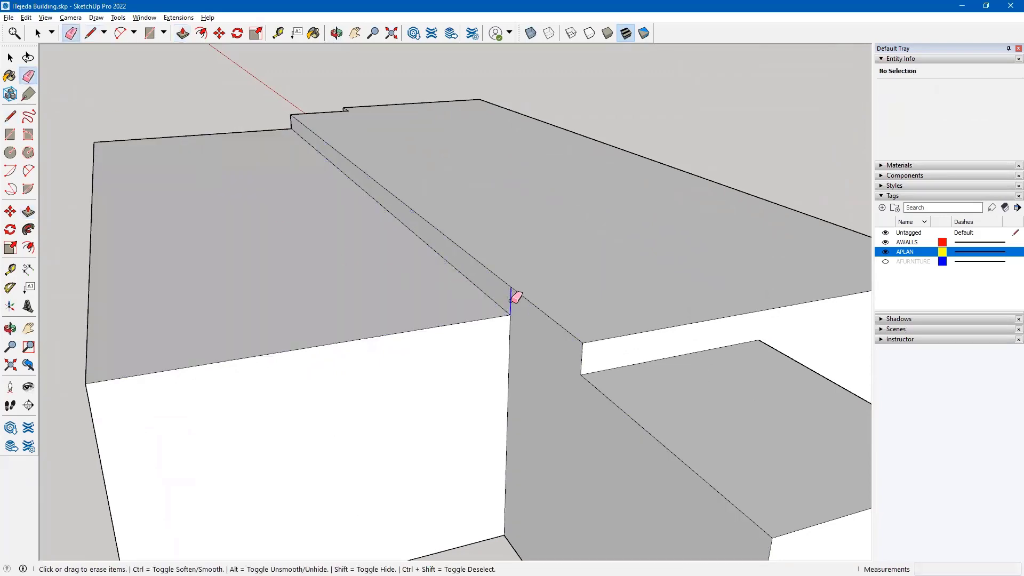
{"action": "scroll", "coordinate": [516, 298], "scroll_direction": "down", "scroll_amount": 6}
- Make the entire building volume a group, and enter and exit the group to check it
{"action": "mouse_move", "coordinate": [651, 327]}
{"action": "middle_mouse_down"}
{"action": "mouse_move", "coordinate": [206, 268]}
{"action": "mouse_move", "coordinate": [366, 310]}
{"action": "middle_mouse_up"}
{"action": "scroll", "coordinate": [469, 341], "scroll_direction": "down", "scroll_amount": 3}
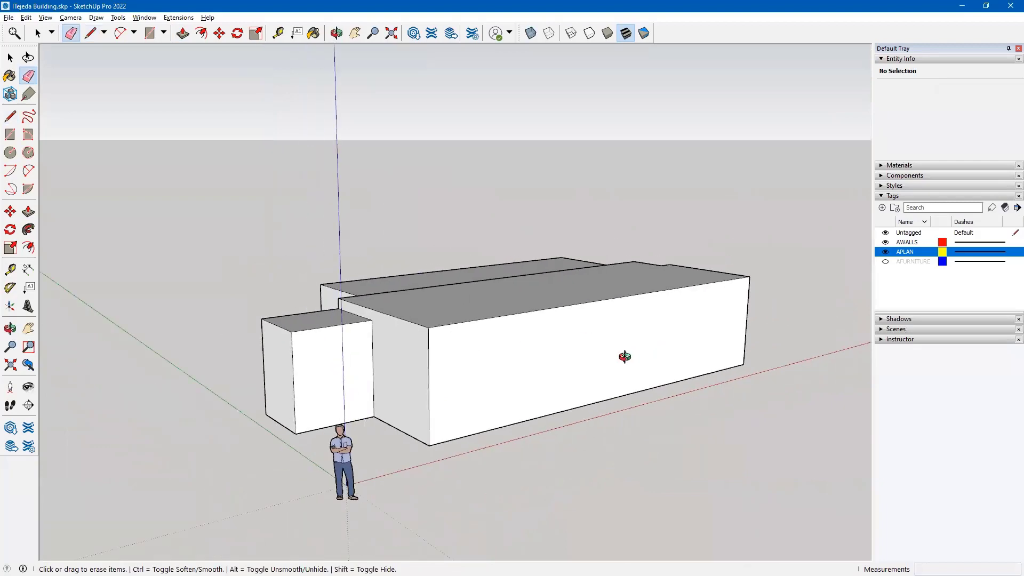
{"action": "mouse_move", "coordinate": [625, 357]}
{"action": "middle_mouse_down"}
{"action": "mouse_move", "coordinate": [455, 366]}
{"action": "mouse_move", "coordinate": [503, 339]}
{"action": "mouse_move", "coordinate": [617, 342]}
{"action": "mouse_move", "coordinate": [509, 344]}
{"action": "middle_mouse_up"}
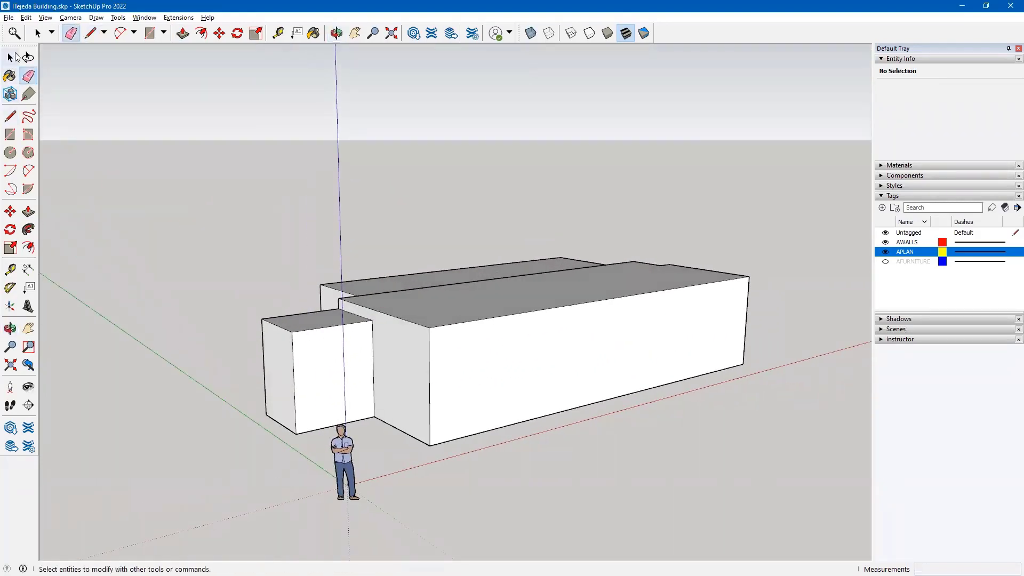
{"action": "left_click", "coordinate": [11, 57]}
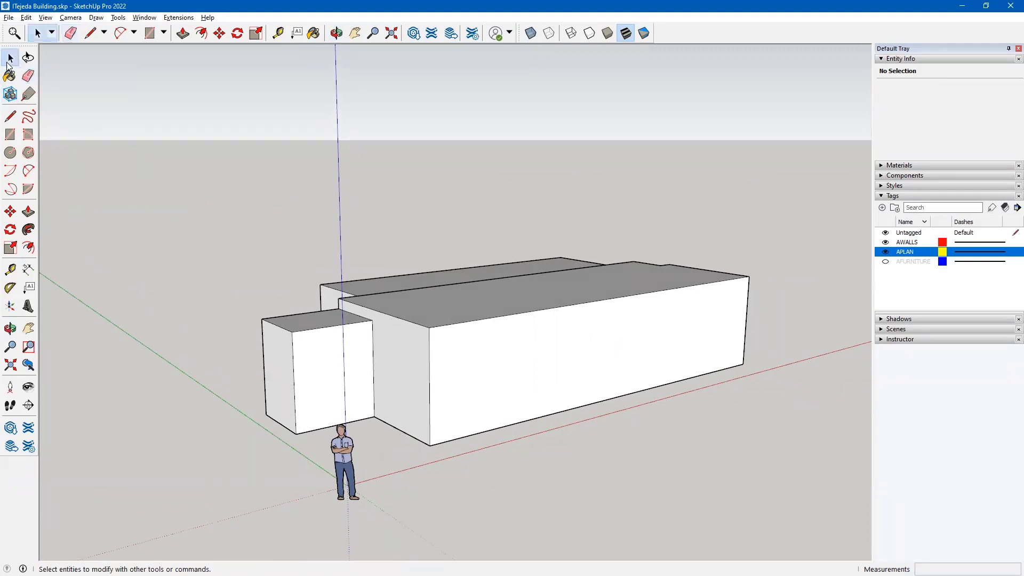
{"action": "triple_click", "coordinate": [458, 372]}
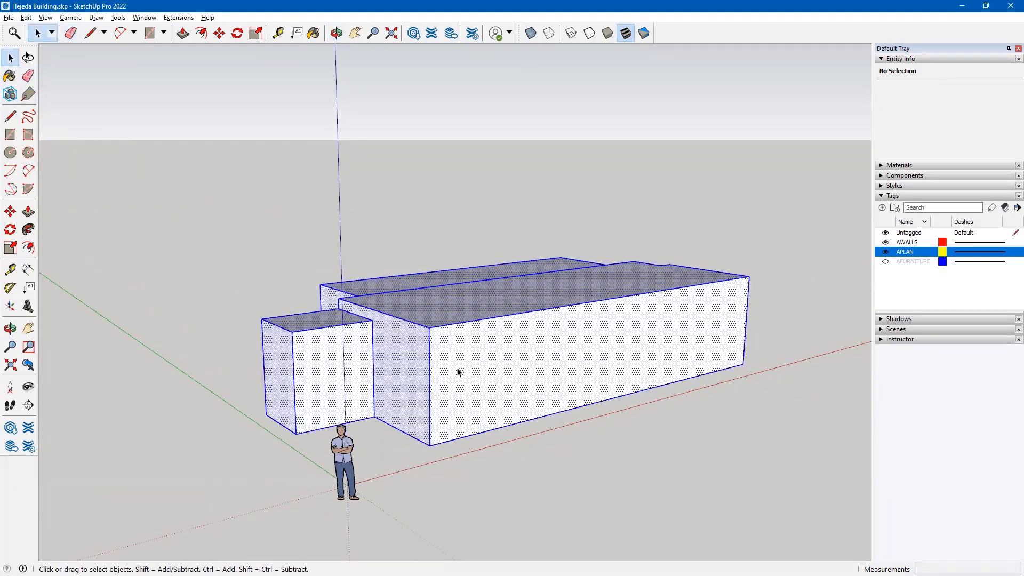
{"action": "right_click", "coordinate": [458, 372]}
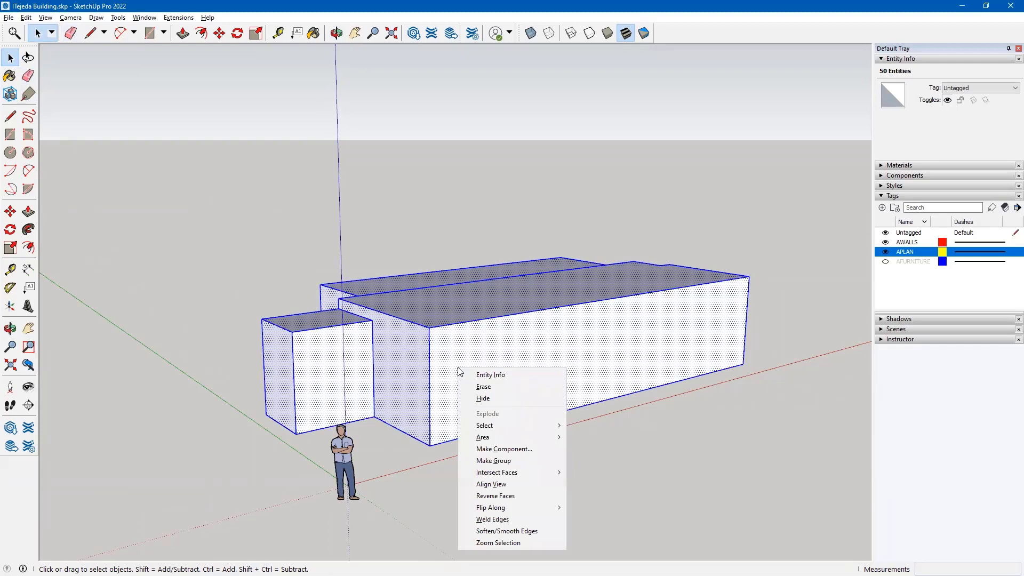
{"action": "left_click", "coordinate": [490, 461]}
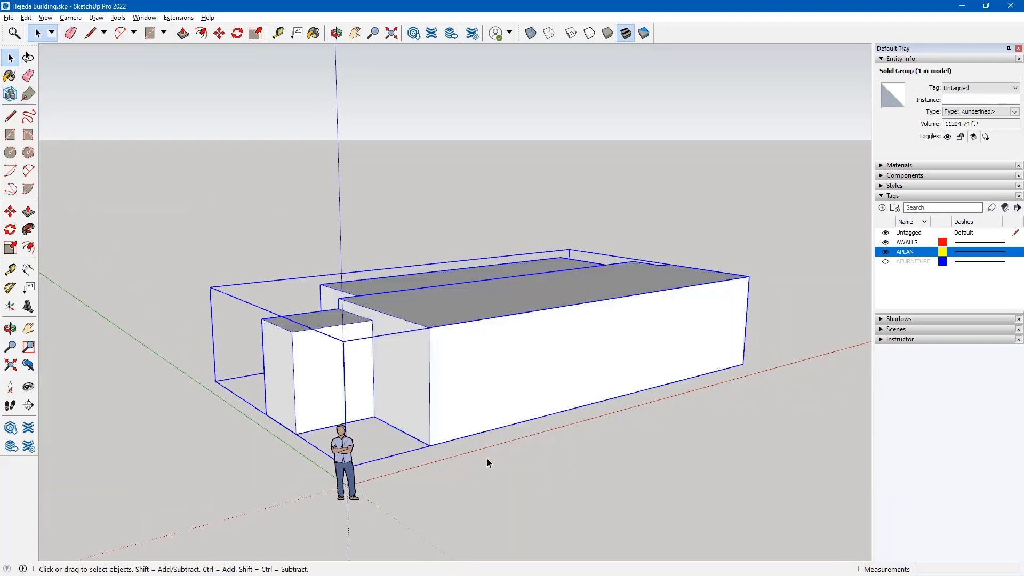
{"action": "double_click", "coordinate": [447, 374]}
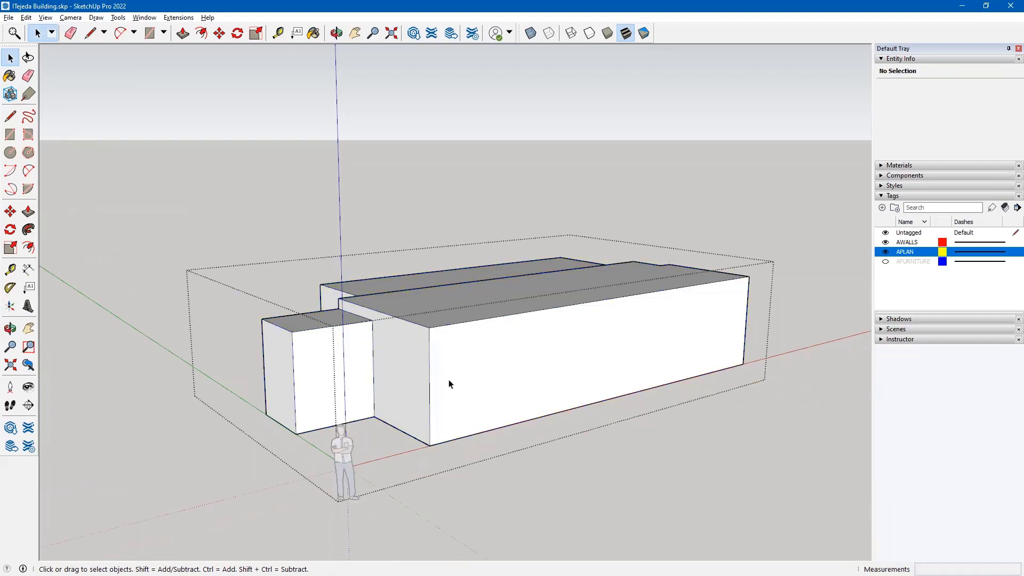
{"action": "left_click", "coordinate": [631, 481]}
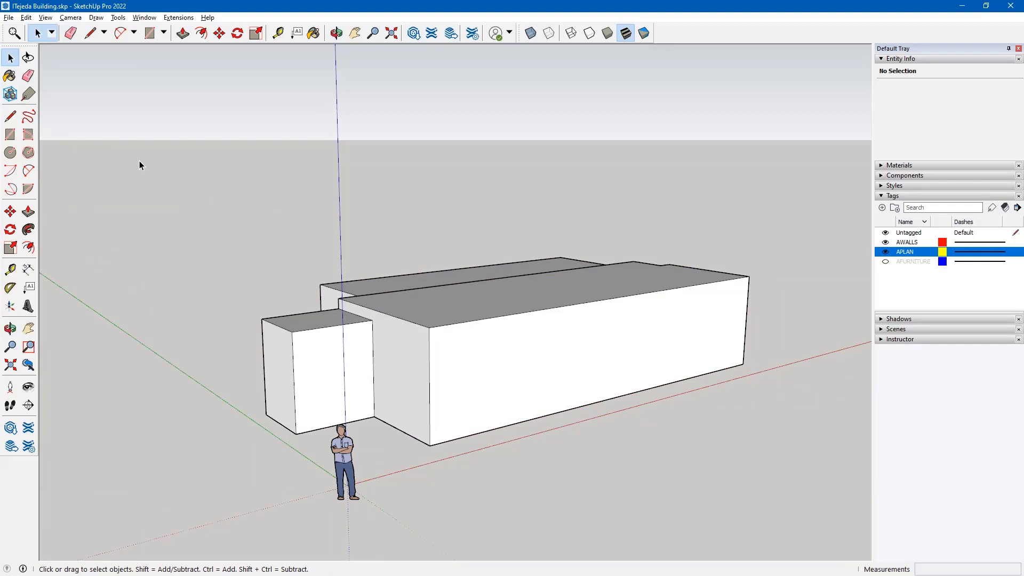
- Unhide all hidden objects, including the floor slab
{"action": "left_click", "coordinate": [26, 19]}
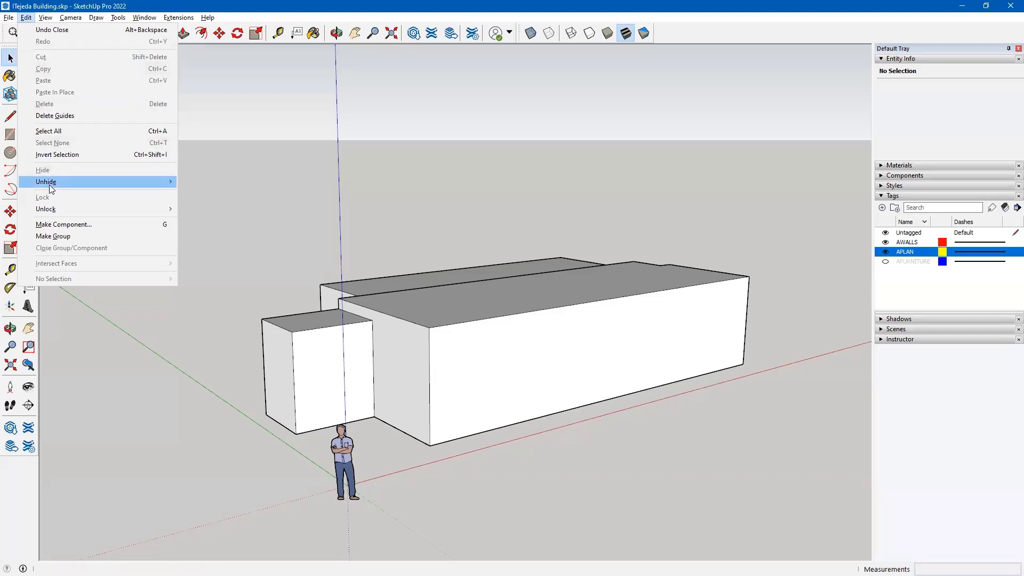
{"action": "mouse_move", "coordinate": [48, 184]}
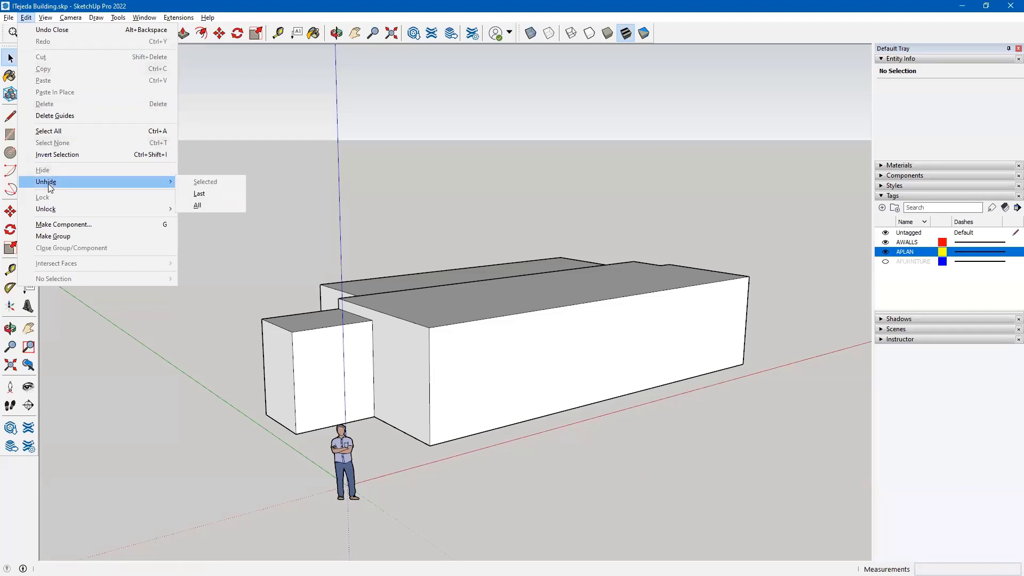
{"action": "left_click", "coordinate": [208, 213]}
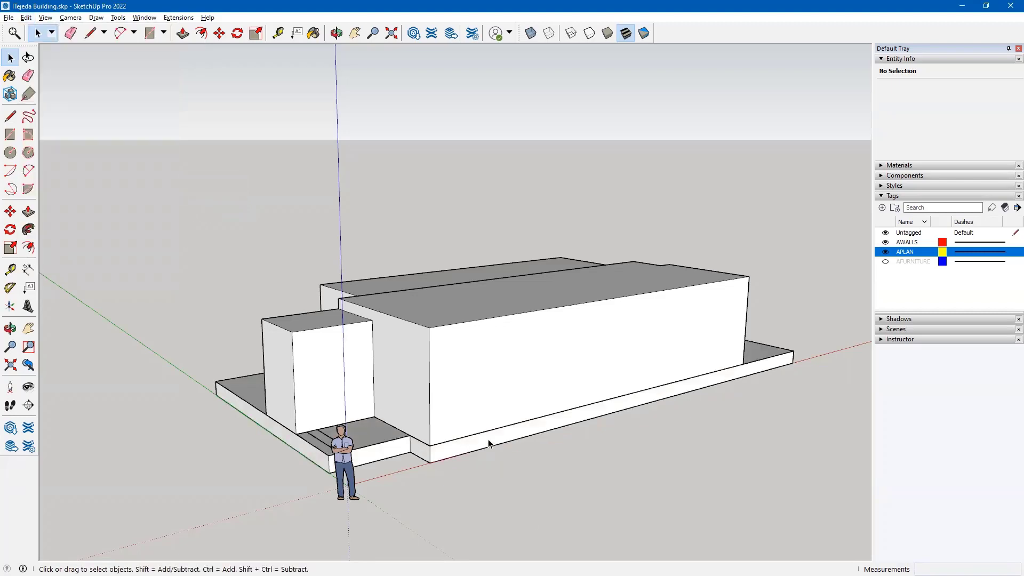
- Open the floor slab group for editing and enable Hide Rest Of Model for group editing
{"action": "middle_click_drag", "start_coordinate": [567, 454], "coordinate": [500, 424]}
{"action": "scroll", "coordinate": [497, 456], "scroll_direction": "down", "scroll_amount": 2}
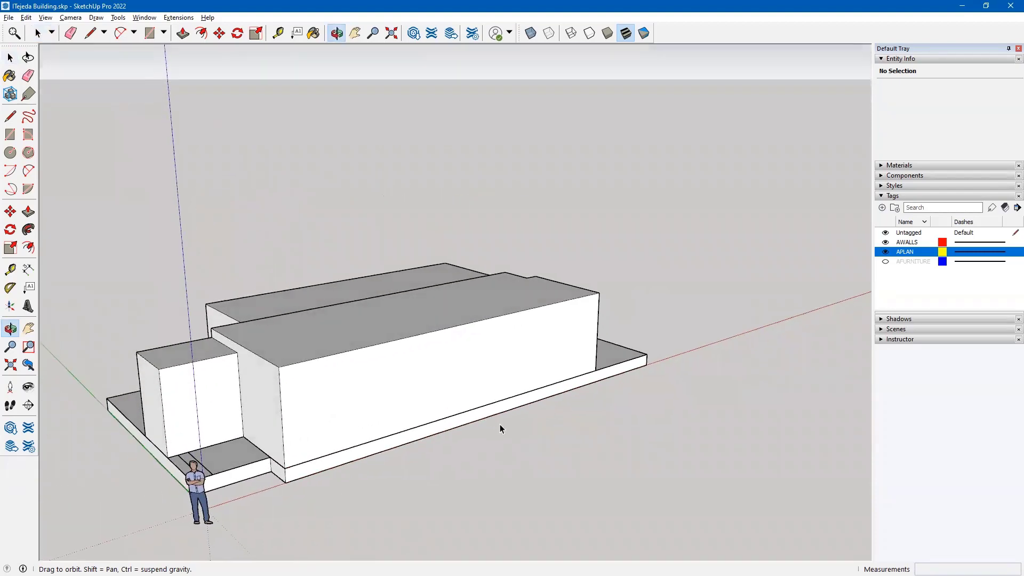
{"action": "key", "text": "space"}
{"action": "middle_click_drag", "start_coordinate": [425, 447], "coordinate": [500, 463]}
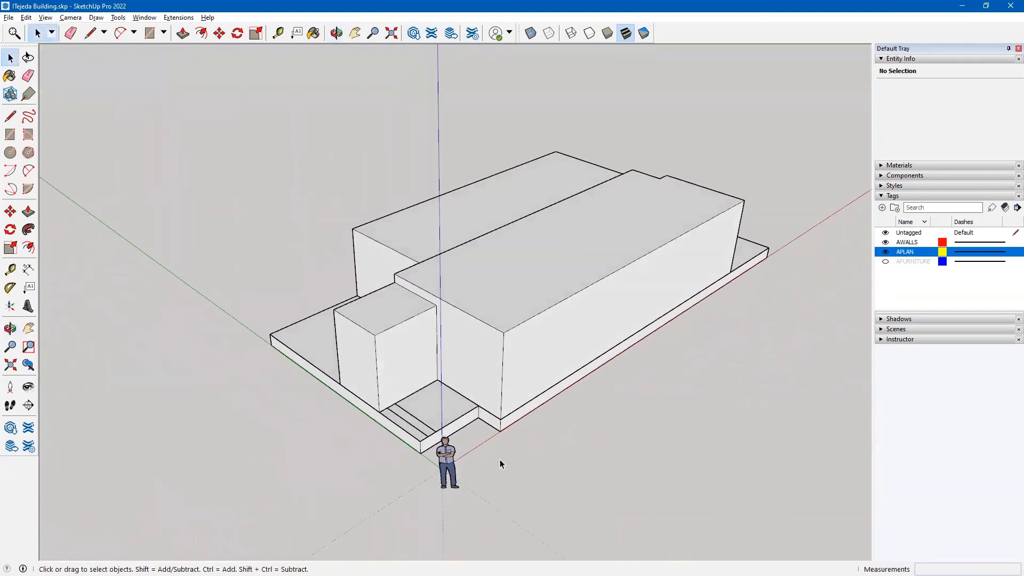
{"action": "scroll", "coordinate": [411, 438], "scroll_direction": "up", "scroll_amount": 5}
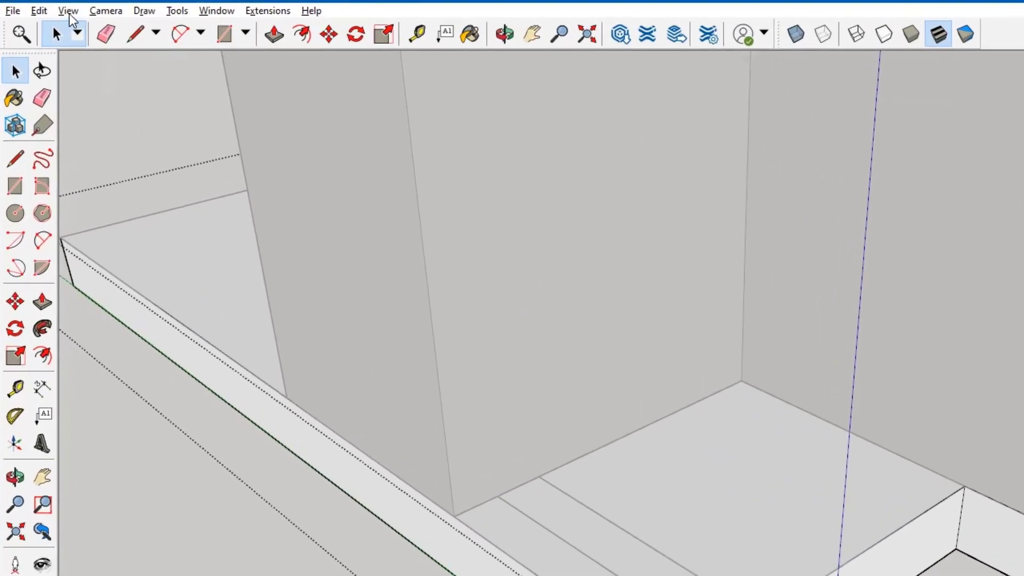
{"action": "left_click", "coordinate": [68, 16]}
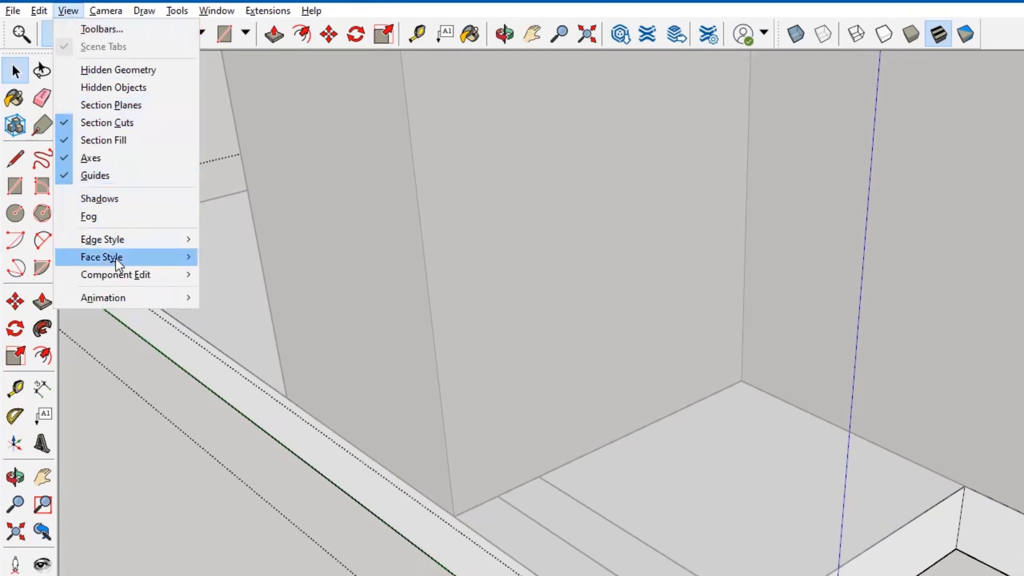
{"action": "mouse_move", "coordinate": [115, 280]}
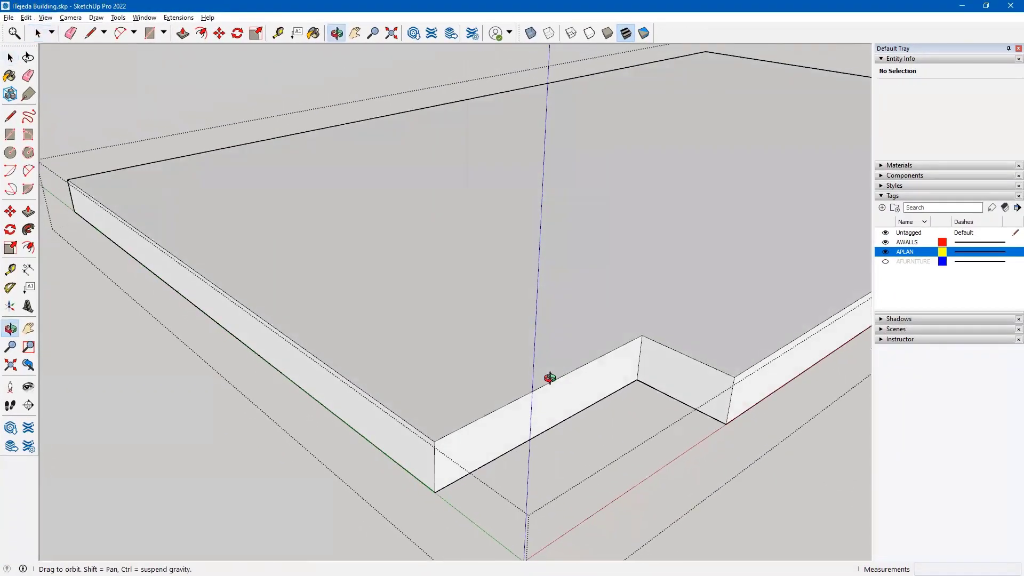
- Turn off Hide Rest Of Model to show the building and floor plan around the open slab group
{"action": "left_click_drag", "start_coordinate": [550, 378], "coordinate": [553, 404]}
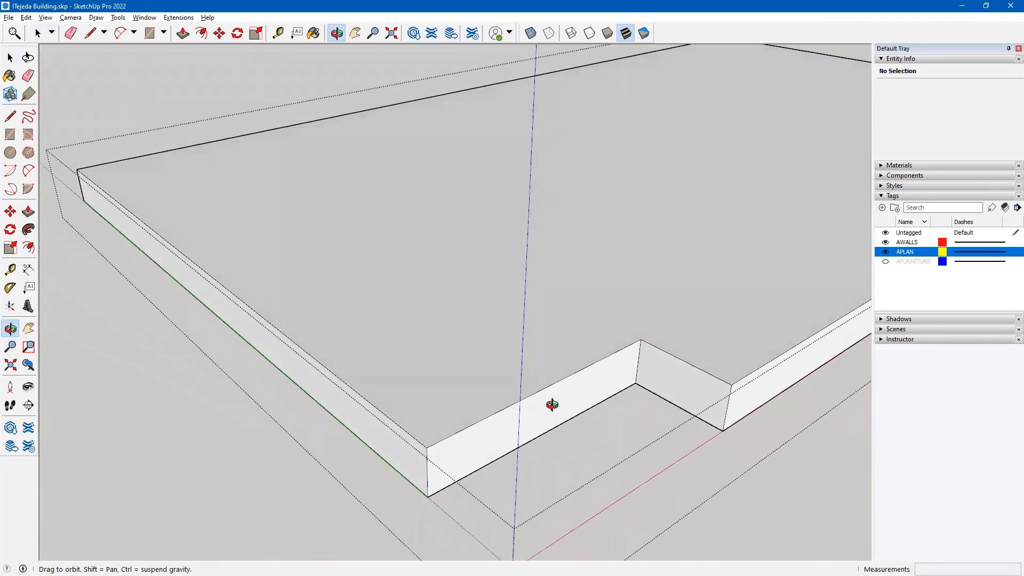
{"action": "key", "text": "space"}
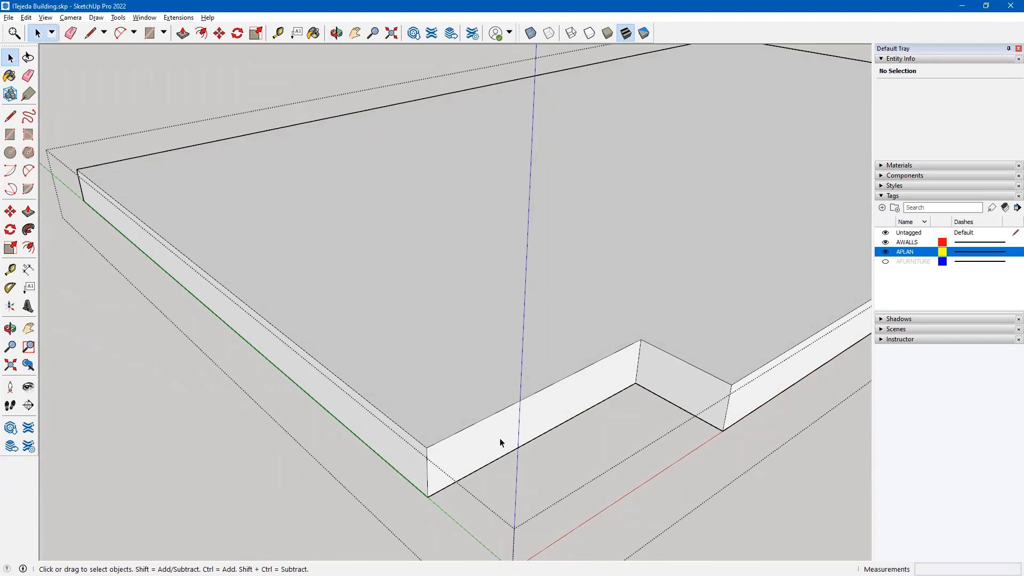
{"action": "left_click", "coordinate": [45, 18]}
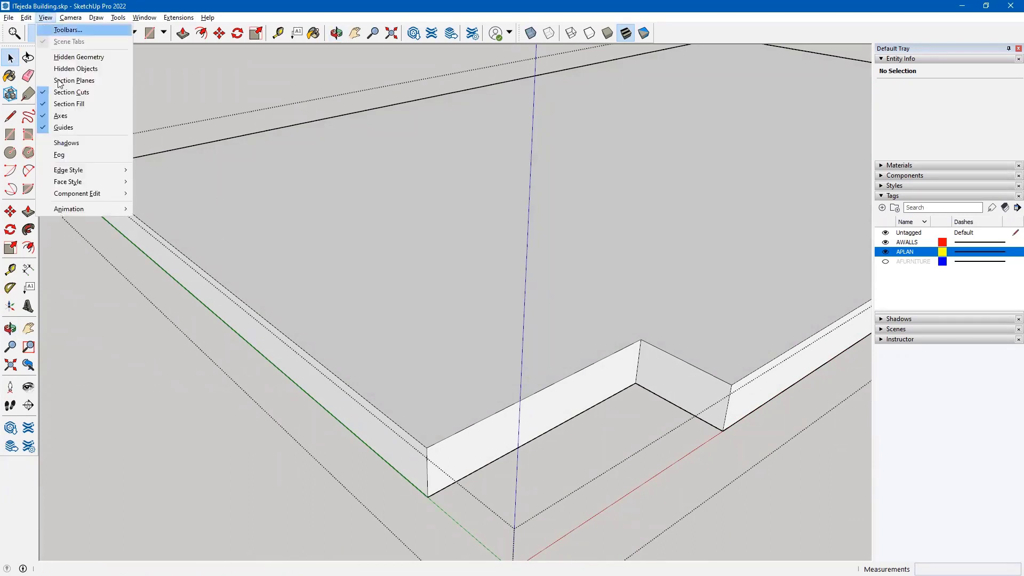
{"action": "mouse_move", "coordinate": [82, 198]}
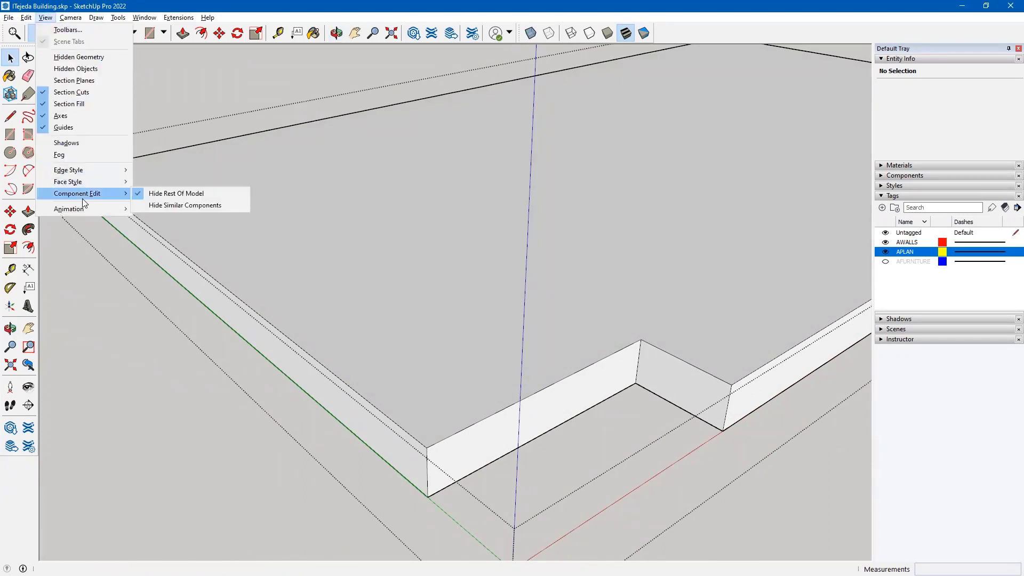
{"action": "left_click", "coordinate": [138, 192]}
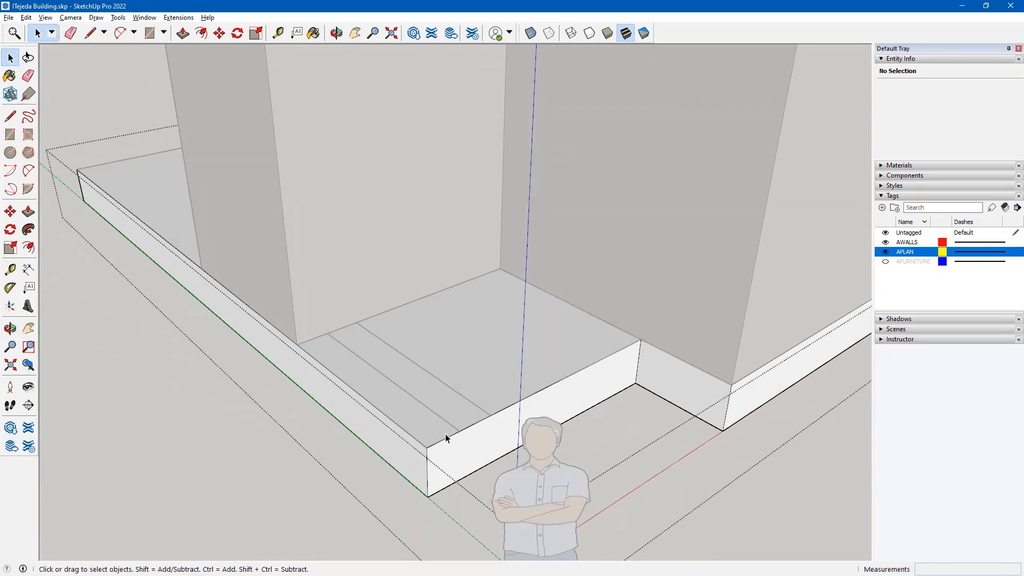
- Trace the two parallel step lines of the floor plan onto the slab's top face beside the front corner
{"action": "left_click", "coordinate": [10, 115]}
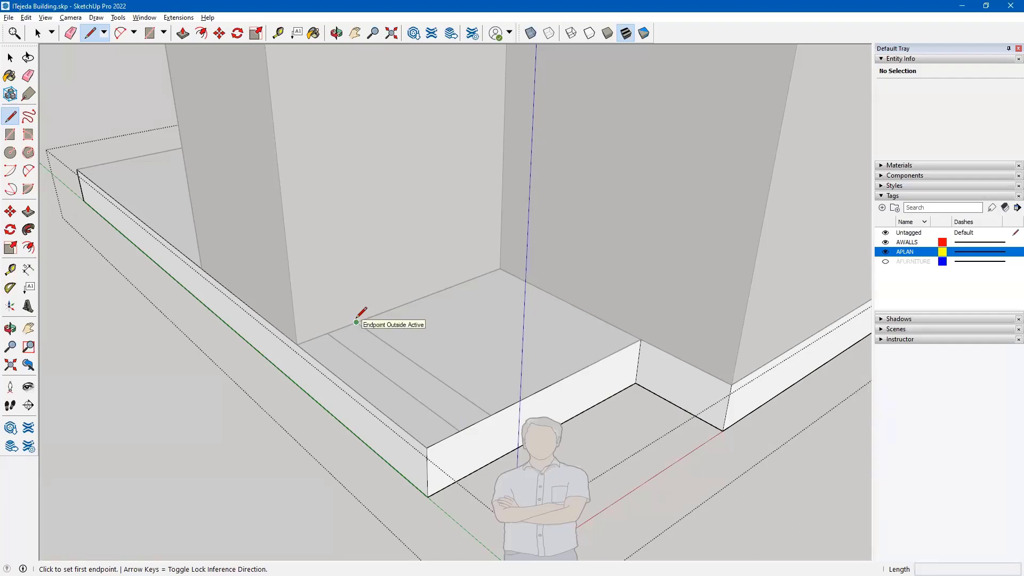
{"action": "left_click", "coordinate": [356, 321]}
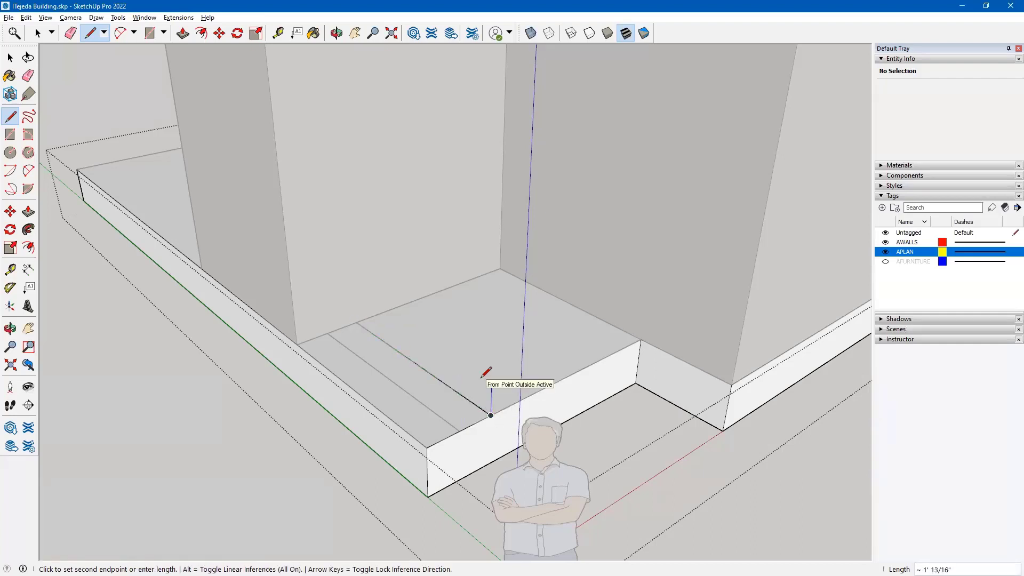
{"action": "key", "text": "Escape"}
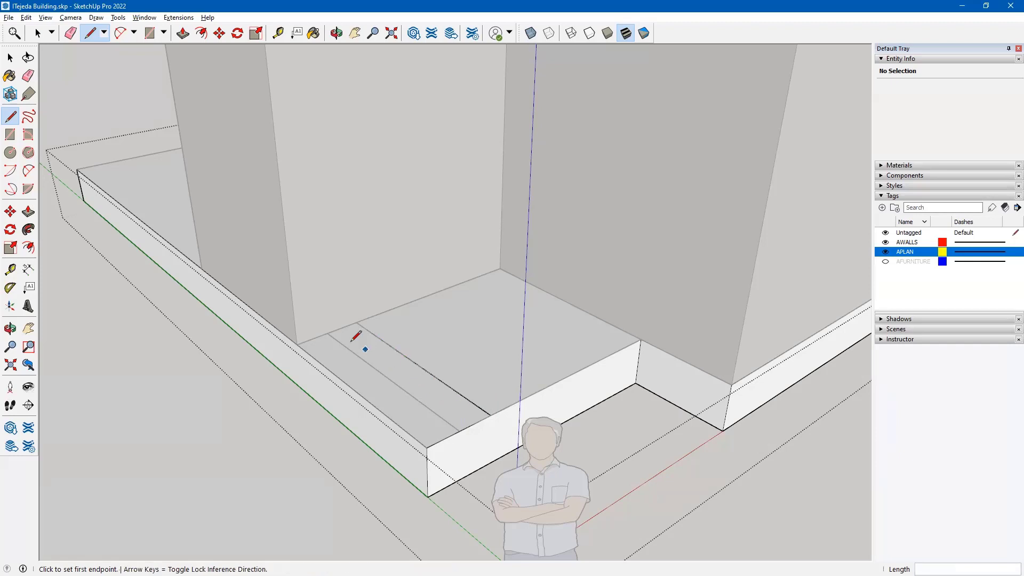
{"action": "left_click", "coordinate": [328, 333]}
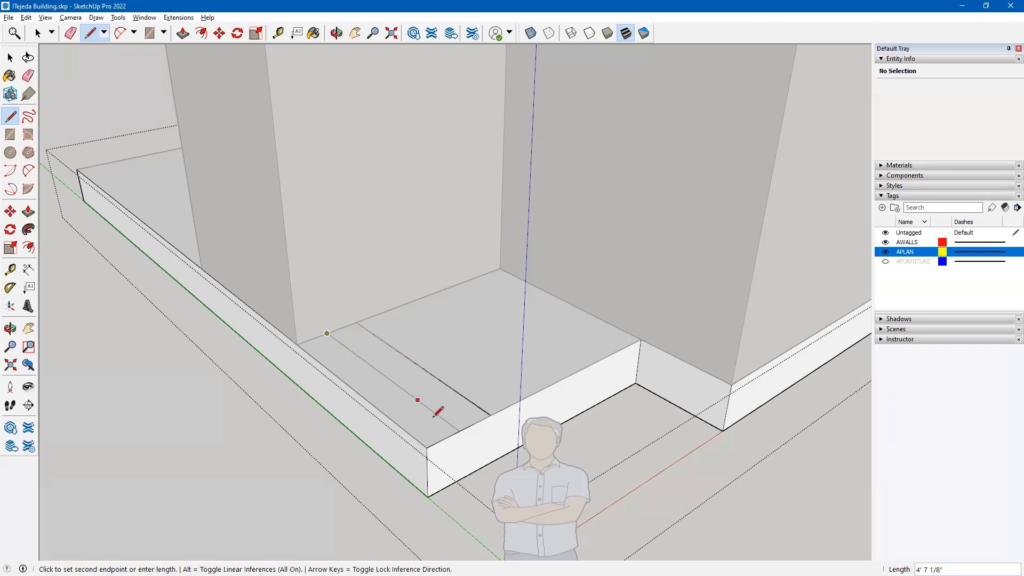
{"action": "left_click", "coordinate": [459, 431]}
{"action": "key", "text": "Escape"}
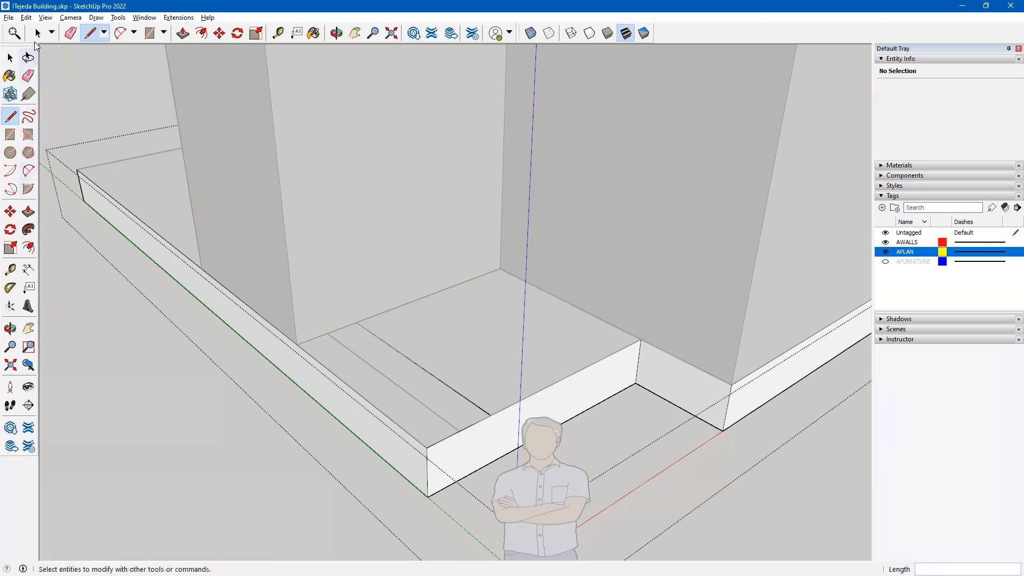
- Hide the rest of the model and draw a 2' line joining the inner ends of both step lines to the slab's edge
{"action": "left_click", "coordinate": [45, 18]}
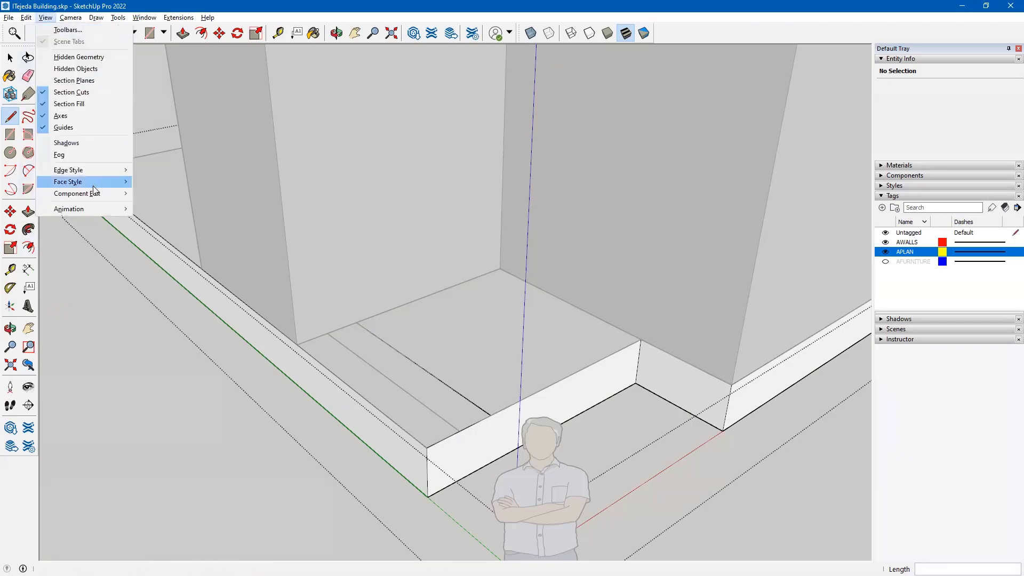
{"action": "mouse_move", "coordinate": [93, 196]}
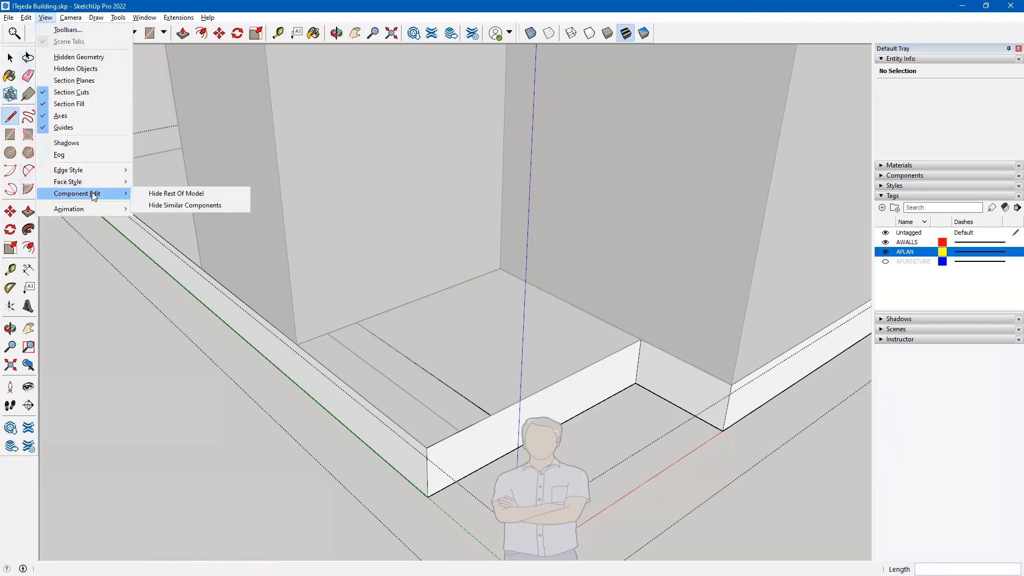
{"action": "left_click", "coordinate": [144, 194]}
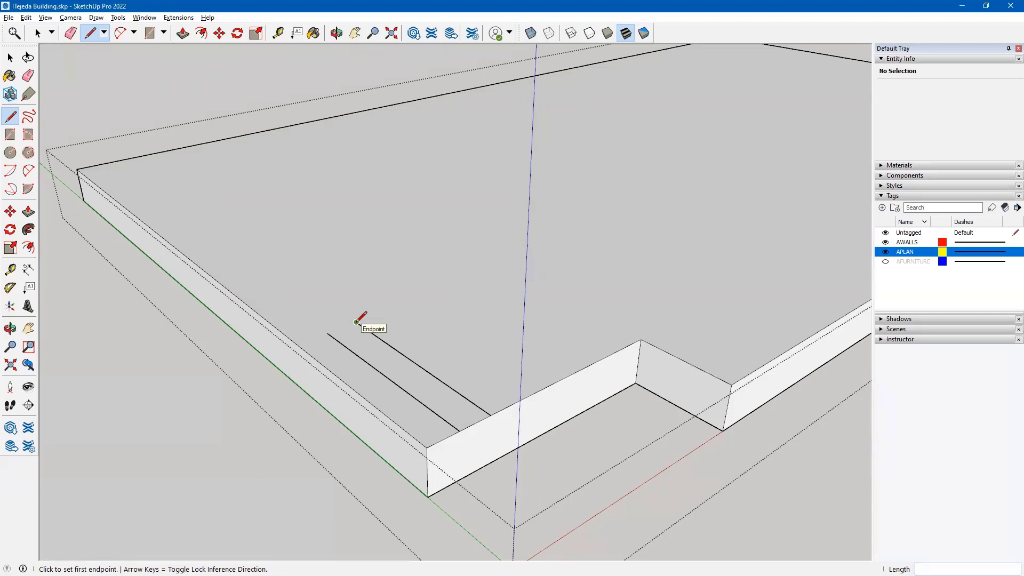
{"action": "left_click", "coordinate": [356, 322]}
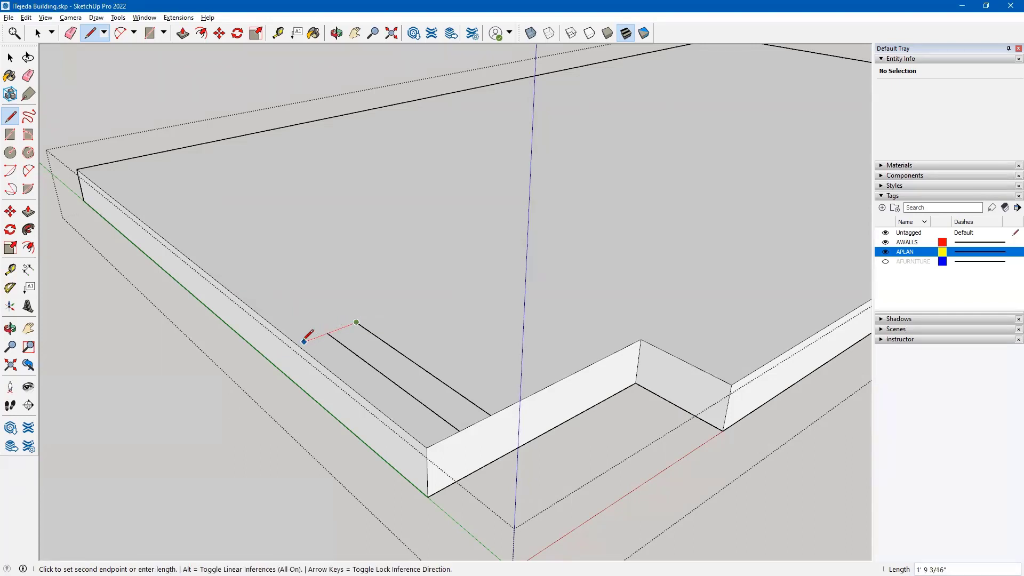
{"action": "type", "text": "2"}
{"action": "key", "text": "Return"}
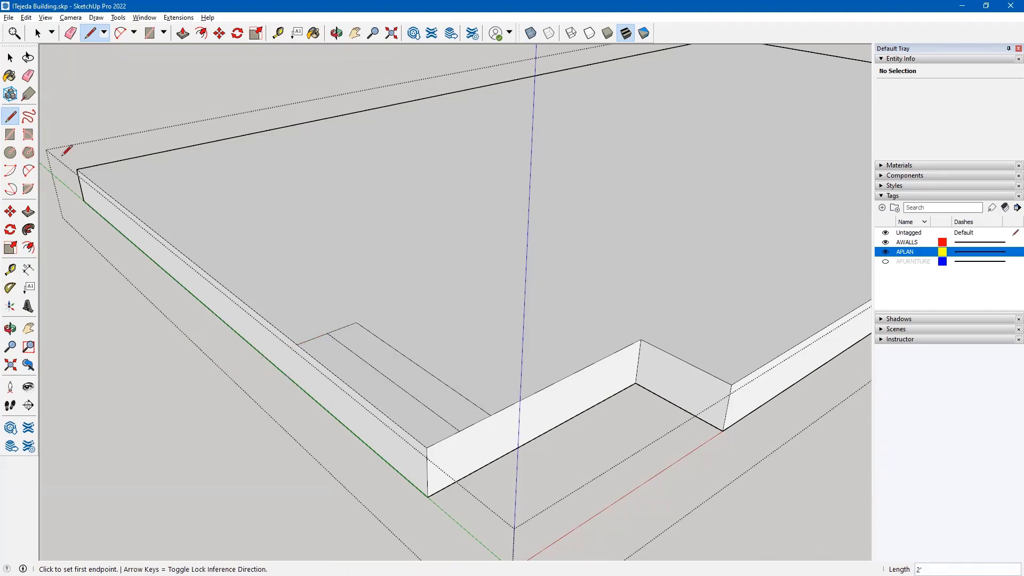
- Push/Pull the outer step strip at the slab's front corner down 6"
{"action": "left_click", "coordinate": [10, 59]}
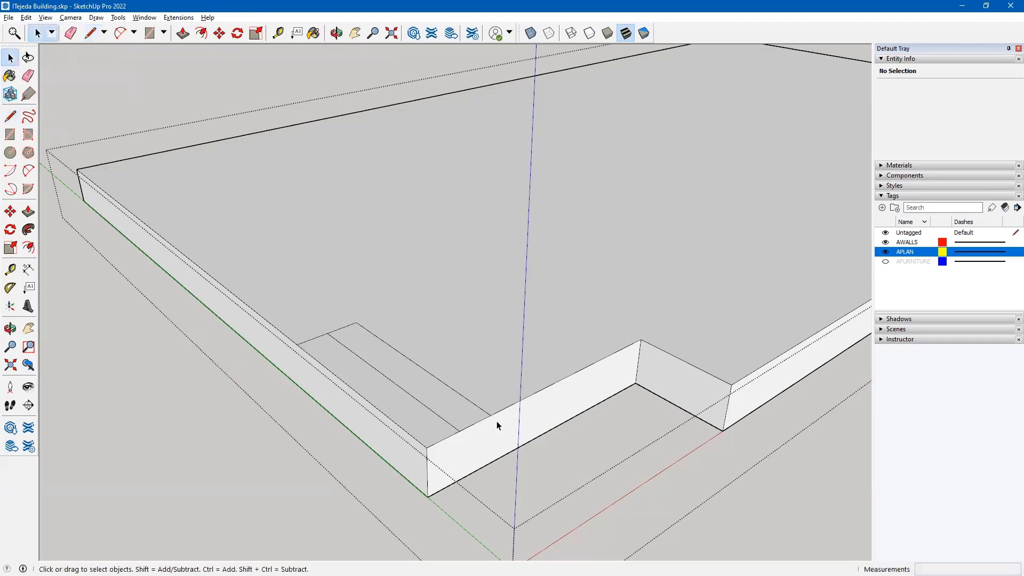
{"action": "middle_click_drag", "start_coordinate": [492, 425], "coordinate": [404, 492]}
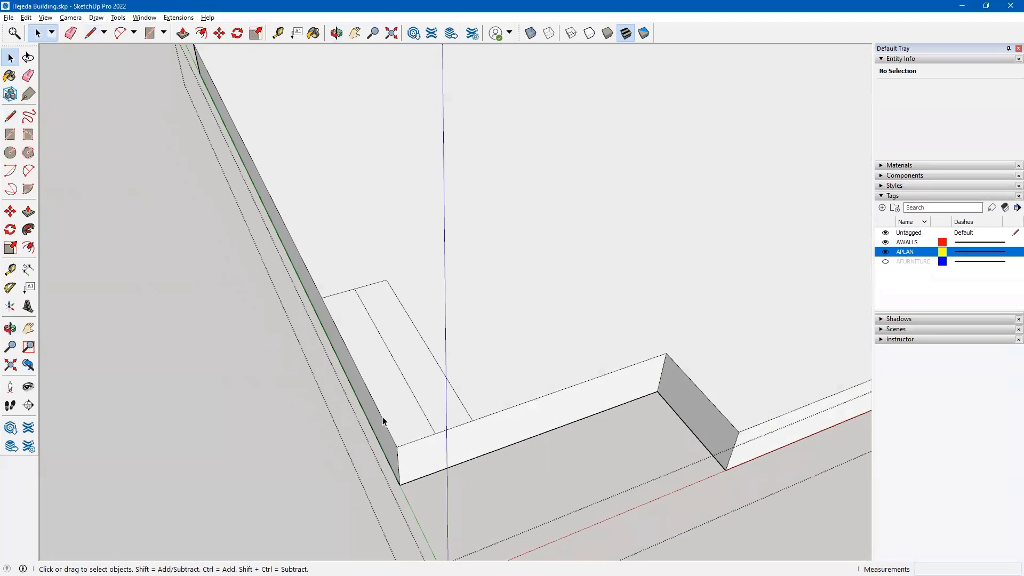
{"action": "middle_click_drag", "start_coordinate": [383, 417], "coordinate": [467, 346]}
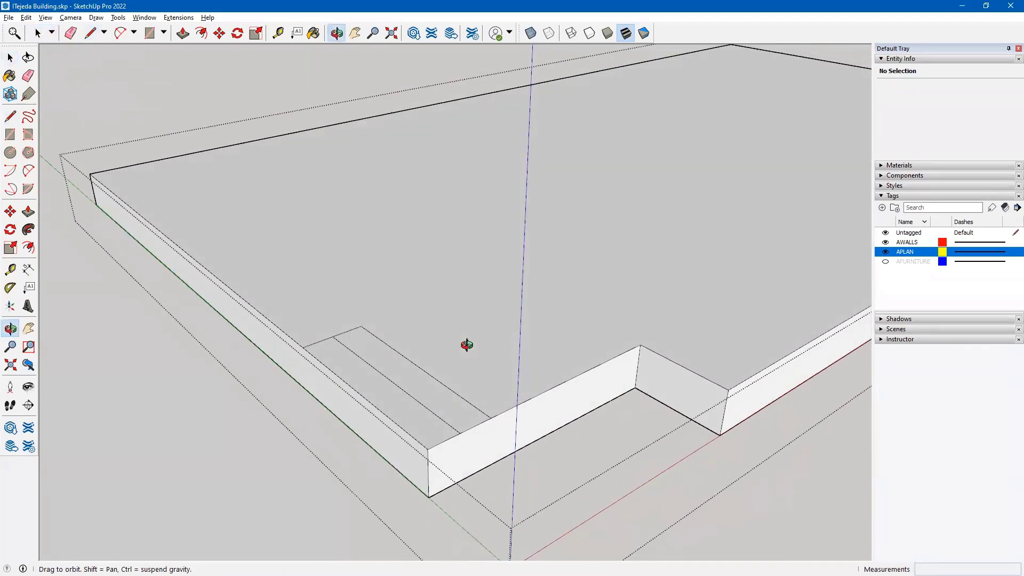
{"action": "scroll", "coordinate": [461, 410], "scroll_direction": "up", "scroll_amount": 3}
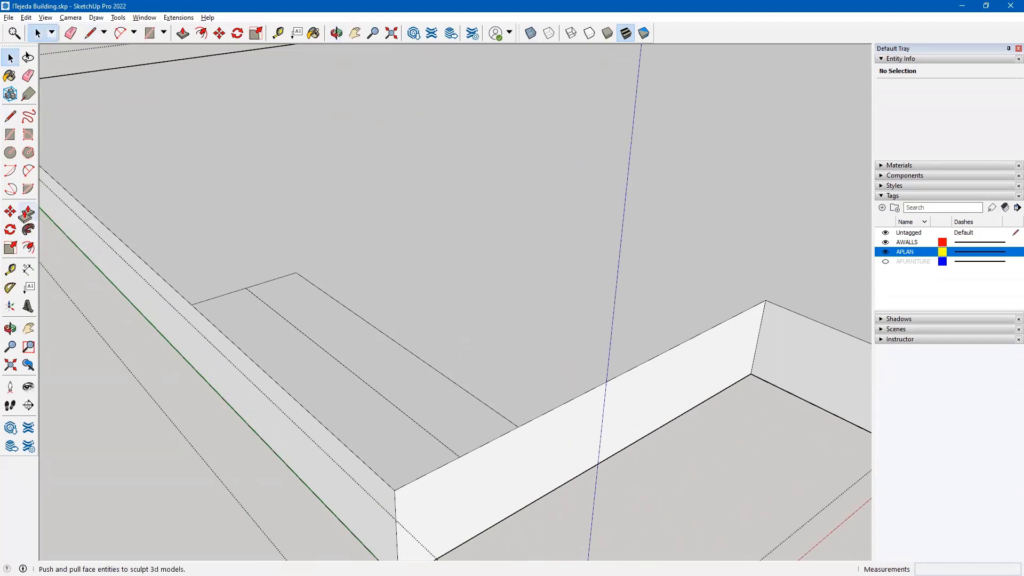
{"action": "left_click", "coordinate": [28, 211]}
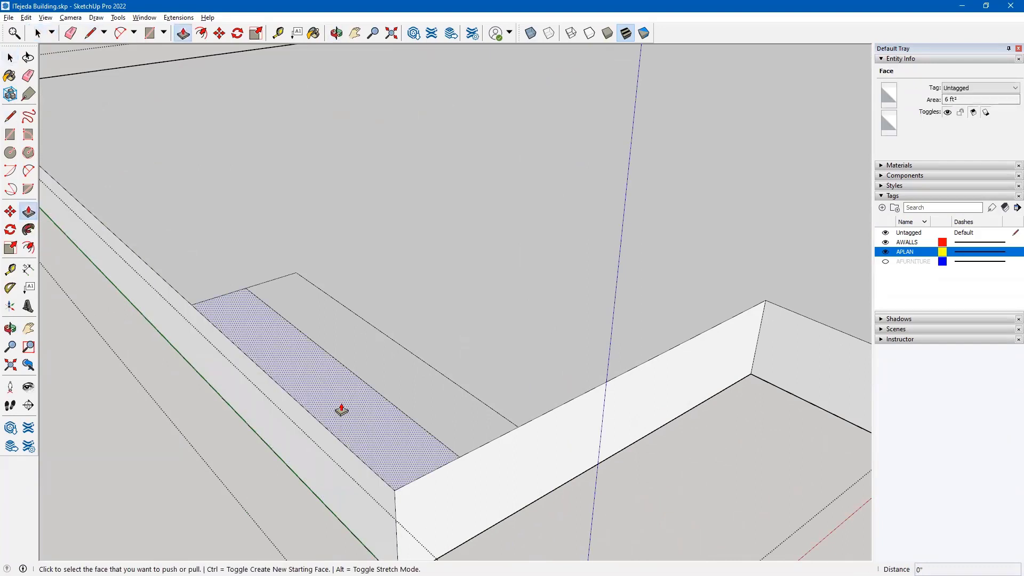
{"action": "left_click", "coordinate": [341, 410]}
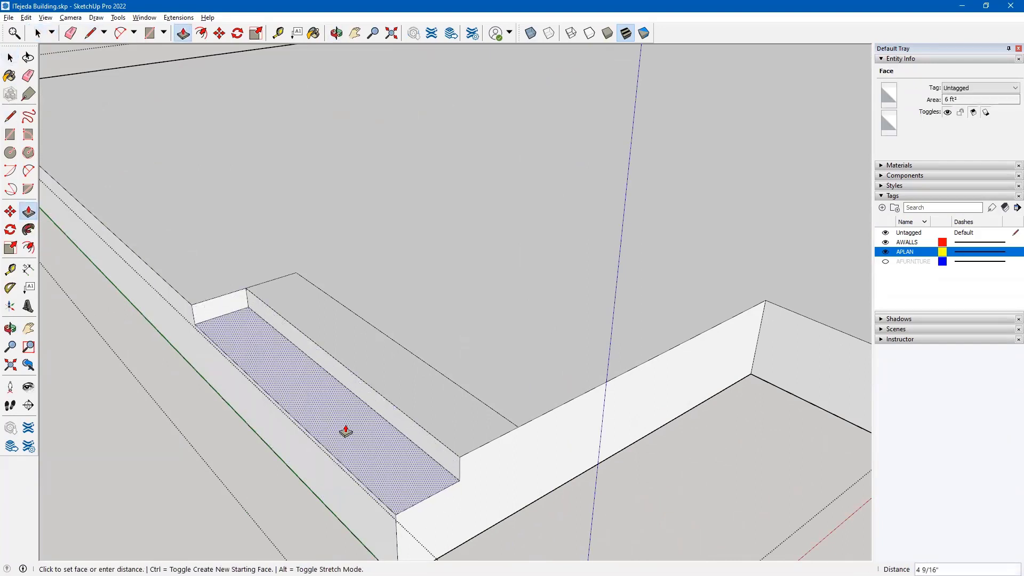
{"action": "left_click", "coordinate": [345, 431]}
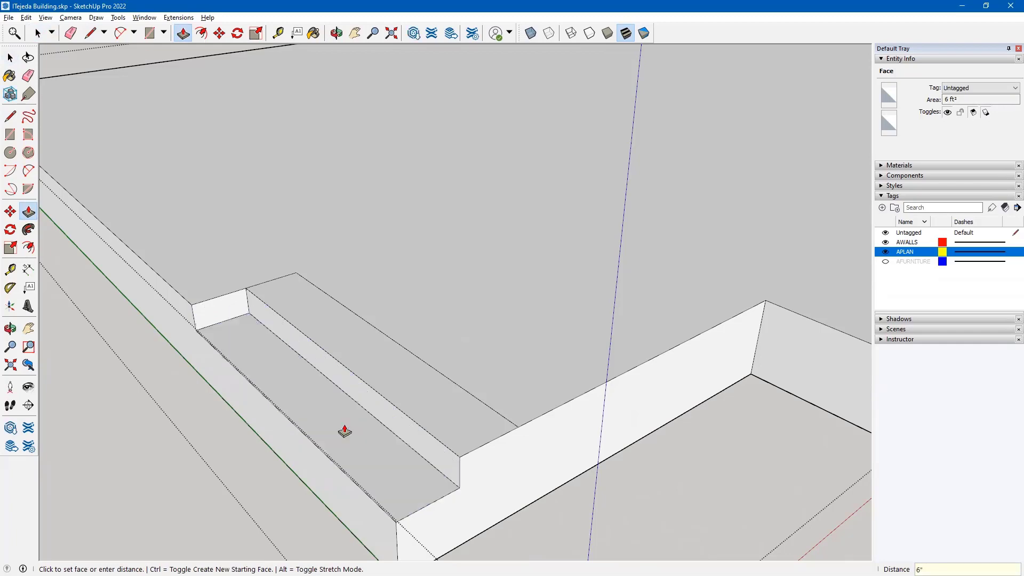
- Push/Pull the inner step strip down 6", level with the lowered outer strip
{"action": "middle_click_drag", "start_coordinate": [468, 419], "coordinate": [401, 412]}
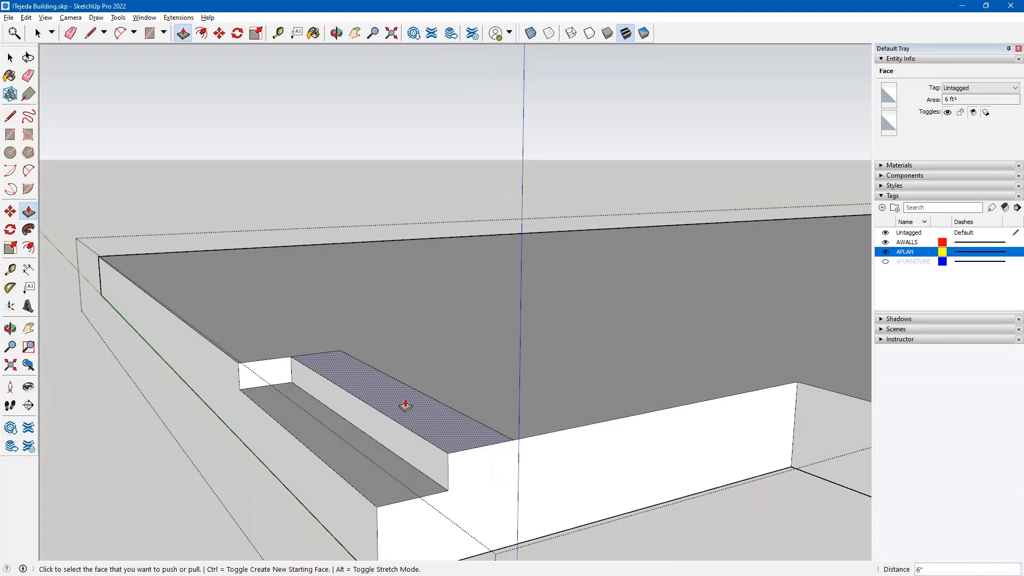
{"action": "left_click", "coordinate": [406, 406]}
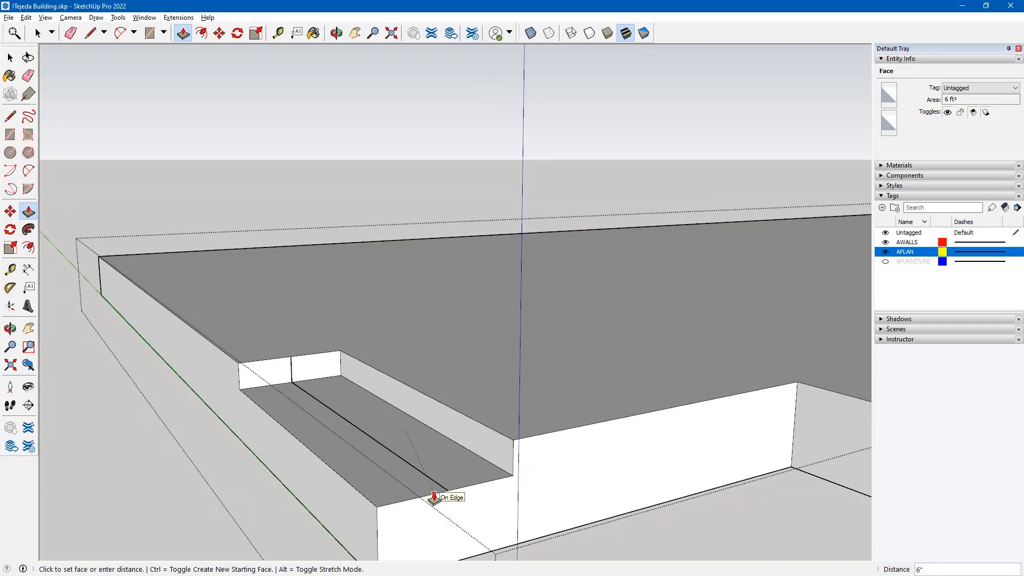
{"action": "left_click", "coordinate": [433, 497]}
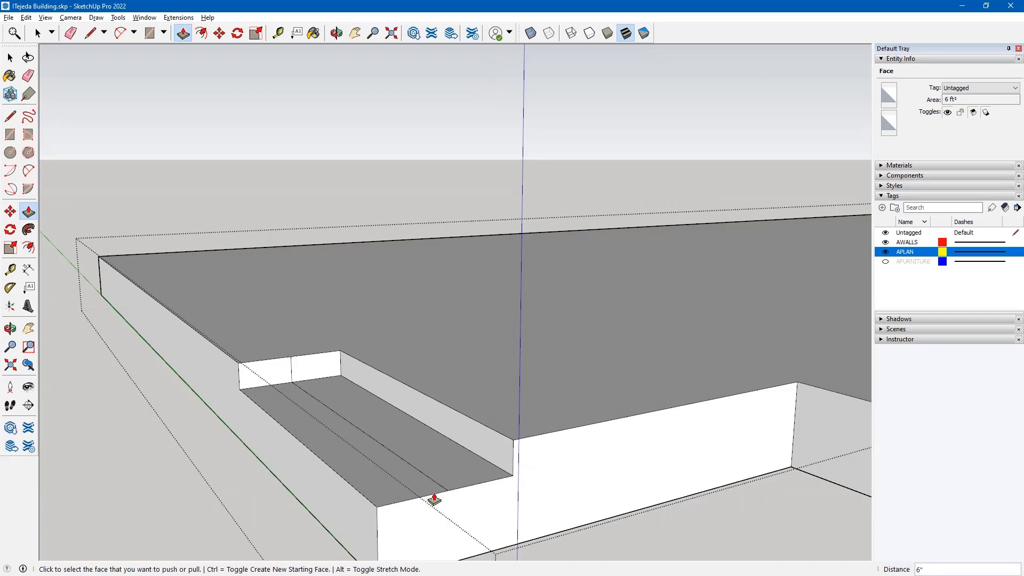
- Push/Pull the outer step strip down another 6" to form the lower tread
{"action": "left_click", "coordinate": [348, 464]}
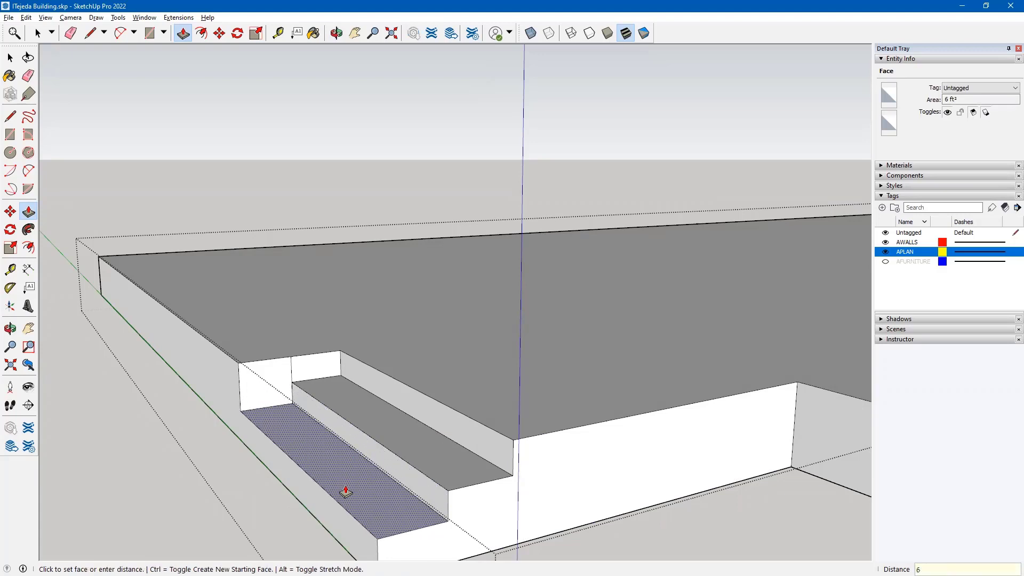
{"action": "type", "text": "6"}
{"action": "key", "text": "Return"}
{"action": "mouse_move", "coordinate": [345, 487]}
{"action": "middle_mouse_down"}
{"action": "mouse_move", "coordinate": [435, 473]}
{"action": "mouse_move", "coordinate": [489, 511]}
{"action": "mouse_move", "coordinate": [473, 476]}
{"action": "mouse_move", "coordinate": [379, 448]}
{"action": "mouse_move", "coordinate": [110, 179]}
{"action": "middle_mouse_up"}
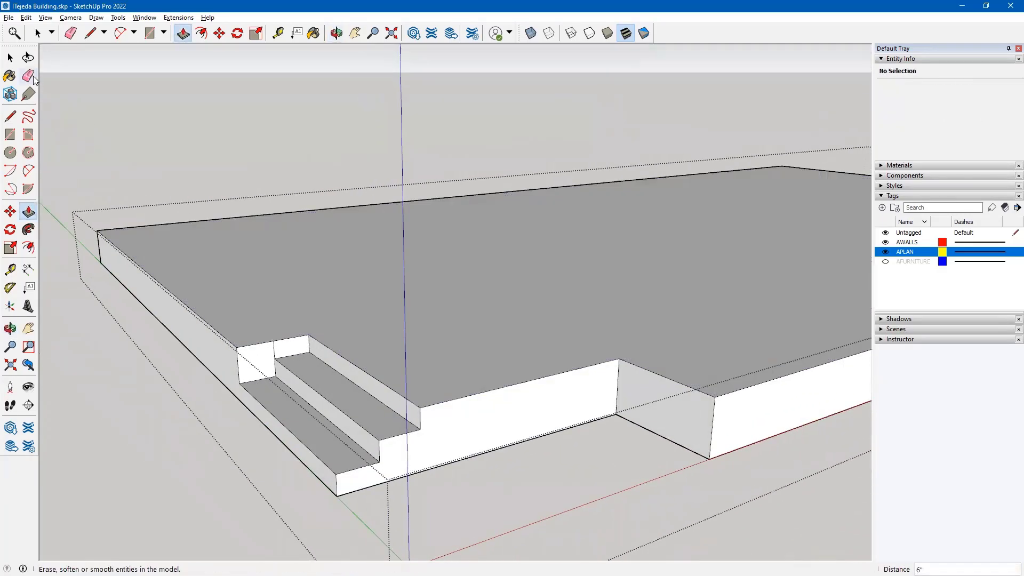
- Erase the leftover vertical edge on the slab's side wall at the inner end of the steps
{"action": "left_click", "coordinate": [28, 76]}
{"action": "scroll", "coordinate": [247, 359], "scroll_direction": "up", "scroll_amount": 3}
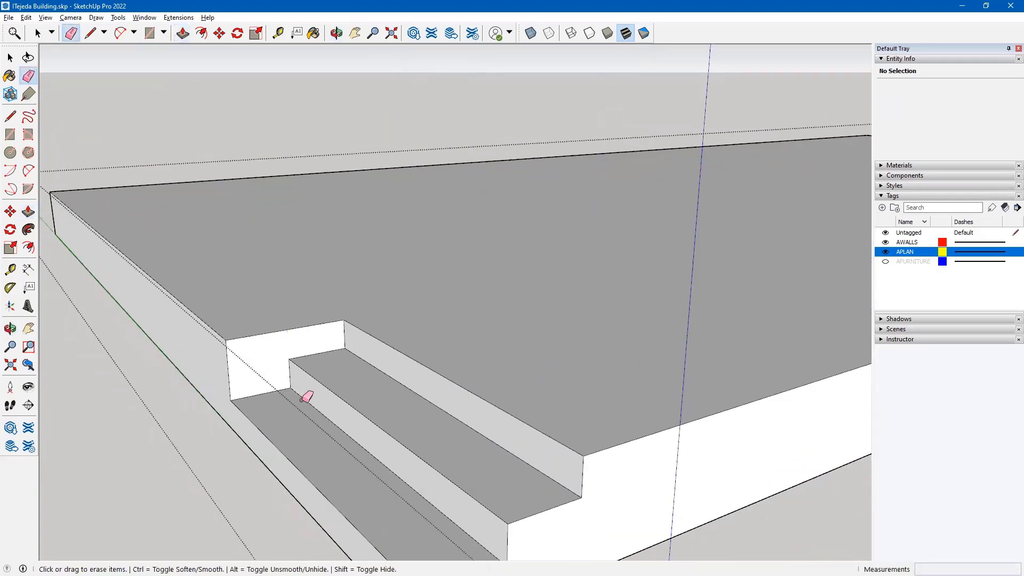
{"action": "mouse_move", "coordinate": [391, 402]}
{"action": "middle_mouse_down"}
{"action": "mouse_move", "coordinate": [338, 286]}
{"action": "mouse_move", "coordinate": [288, 270]}
{"action": "mouse_move", "coordinate": [313, 303]}
{"action": "middle_mouse_up"}
{"action": "scroll", "coordinate": [316, 305], "scroll_direction": "down", "scroll_amount": 5}
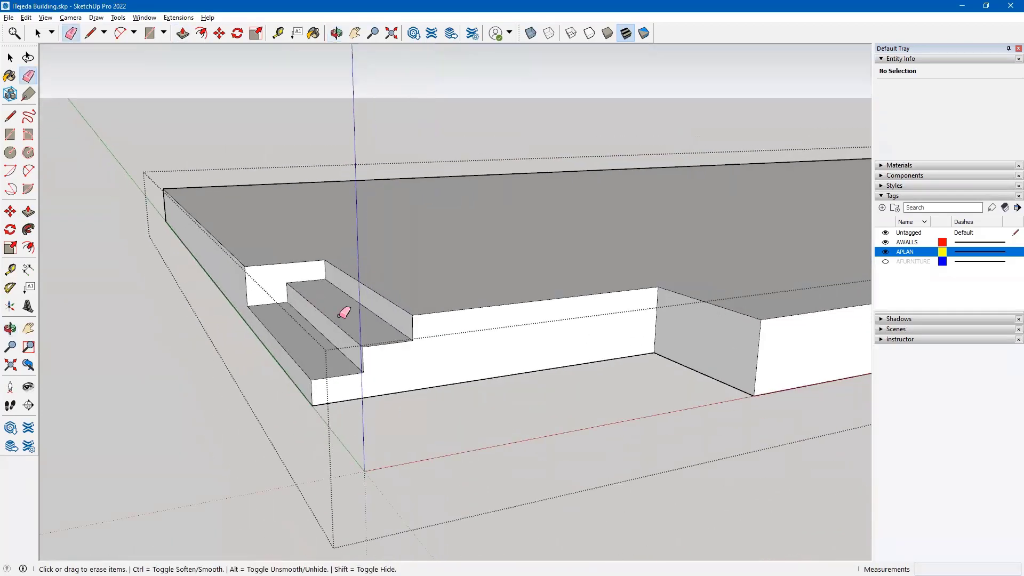
{"action": "mouse_move", "coordinate": [421, 354]}
{"action": "middle_mouse_down", "text": "shift"}
{"action": "mouse_move", "coordinate": [324, 400]}
{"action": "mouse_move", "coordinate": [341, 416]}
{"action": "mouse_move", "coordinate": [411, 421]}
{"action": "mouse_move", "coordinate": [402, 434]}
{"action": "middle_mouse_up", "text": "shift"}
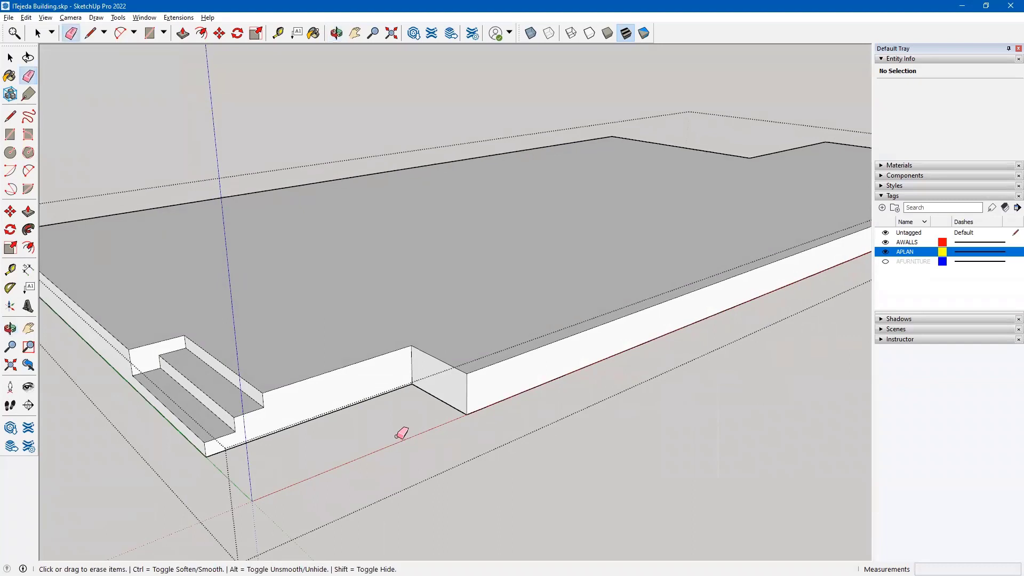
- Exit the slab group to return to the whole model
{"action": "scroll", "coordinate": [400, 434], "scroll_direction": "down", "scroll_amount": 1}
{"action": "left_click", "coordinate": [11, 58]}
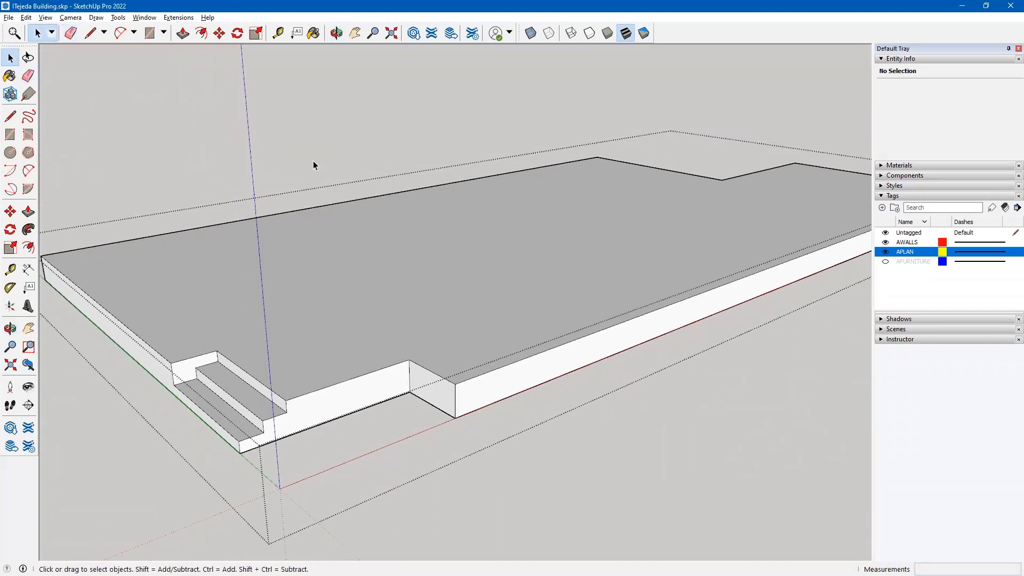
{"action": "left_click", "coordinate": [312, 161]}
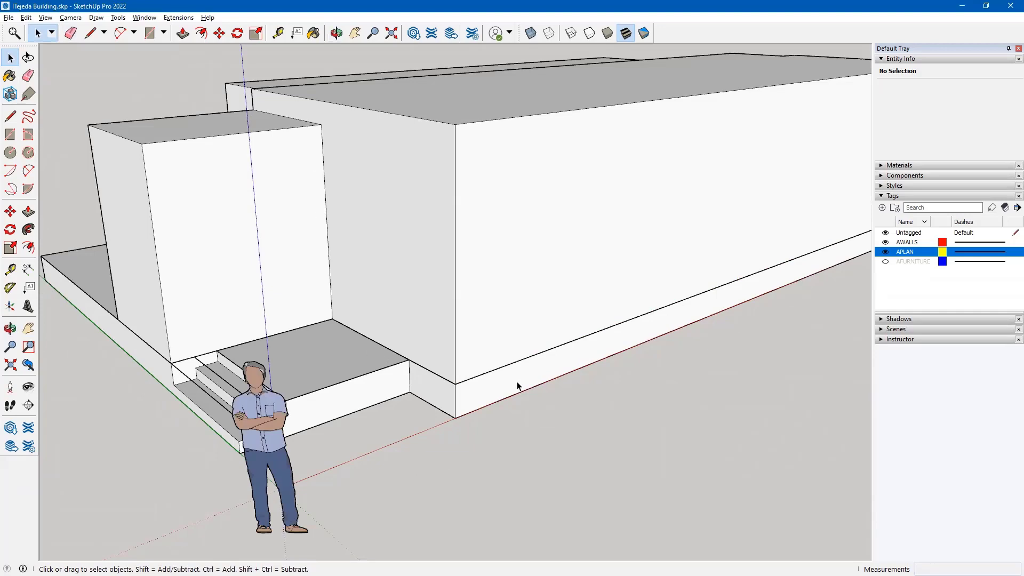
- Open the building group, delete the main volume's roof face and exit the group to look at the floor plan inside
{"action": "middle_click_drag", "start_coordinate": [517, 385], "coordinate": [416, 404]}
{"action": "scroll", "coordinate": [401, 309], "scroll_direction": "down", "scroll_amount": 3}
{"action": "scroll", "coordinate": [414, 404], "scroll_direction": "down", "scroll_amount": 3}
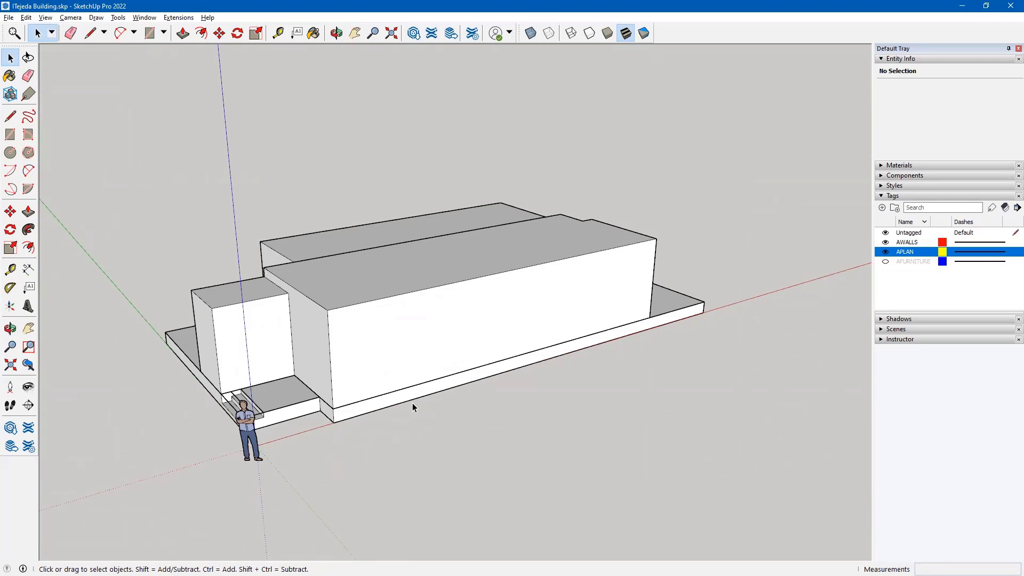
{"action": "middle_click_drag", "start_coordinate": [339, 280], "coordinate": [398, 373]}
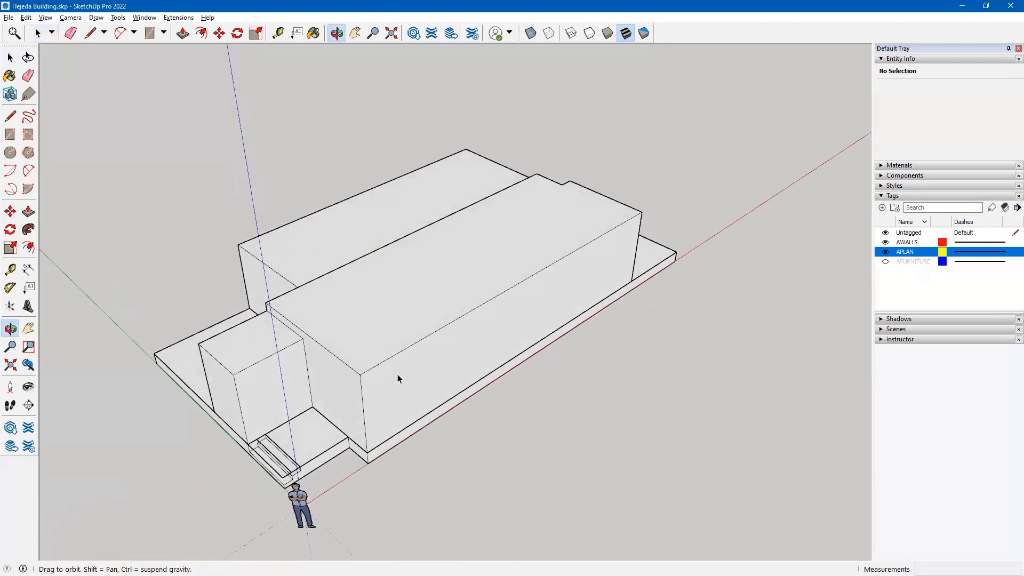
{"action": "double_click", "coordinate": [386, 313]}
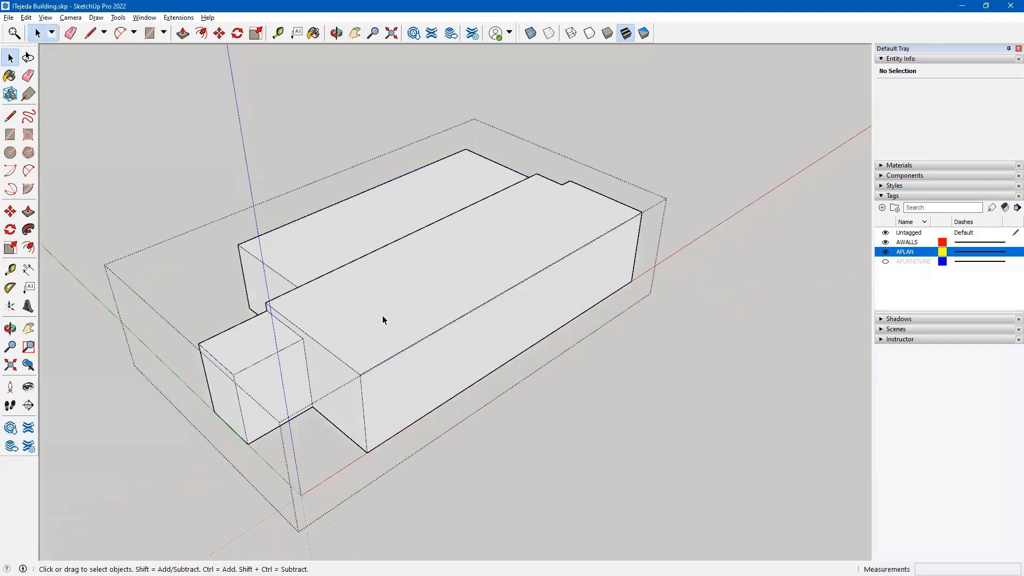
{"action": "left_click", "coordinate": [383, 319]}
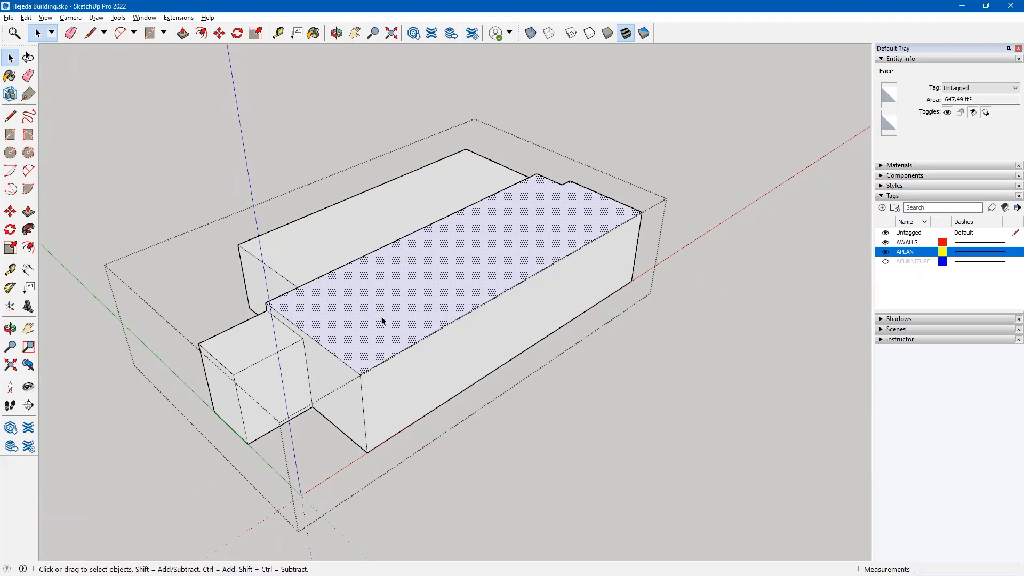
{"action": "key", "text": "Delete"}
{"action": "middle_click_drag", "start_coordinate": [384, 301], "coordinate": [453, 331]}
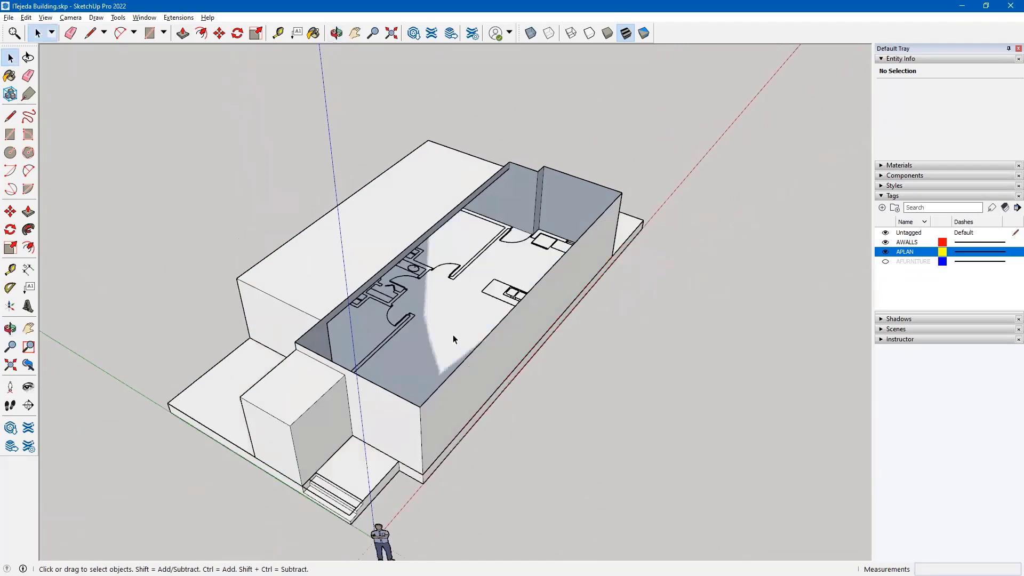
{"action": "middle_click_drag", "start_coordinate": [442, 352], "coordinate": [367, 329]}
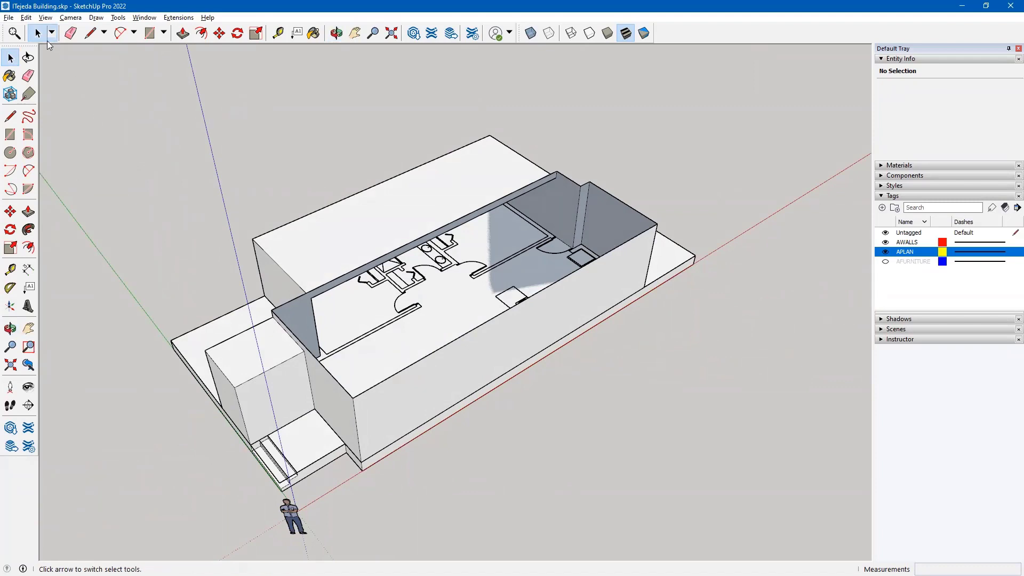
- Undo the group closing and the roof face deletion, and exit the building group
{"action": "left_click", "coordinate": [26, 18]}
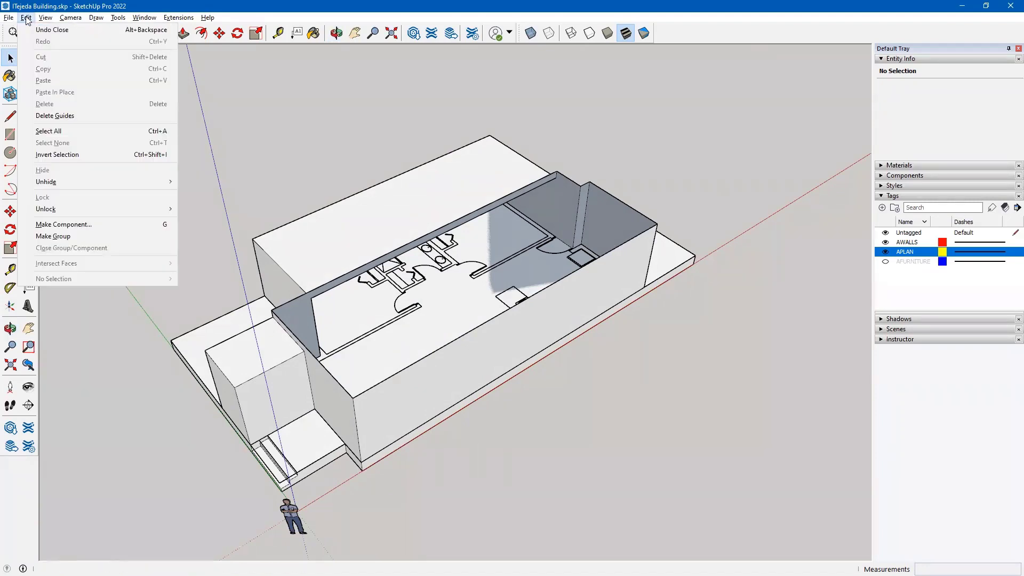
{"action": "left_click", "coordinate": [160, 30]}
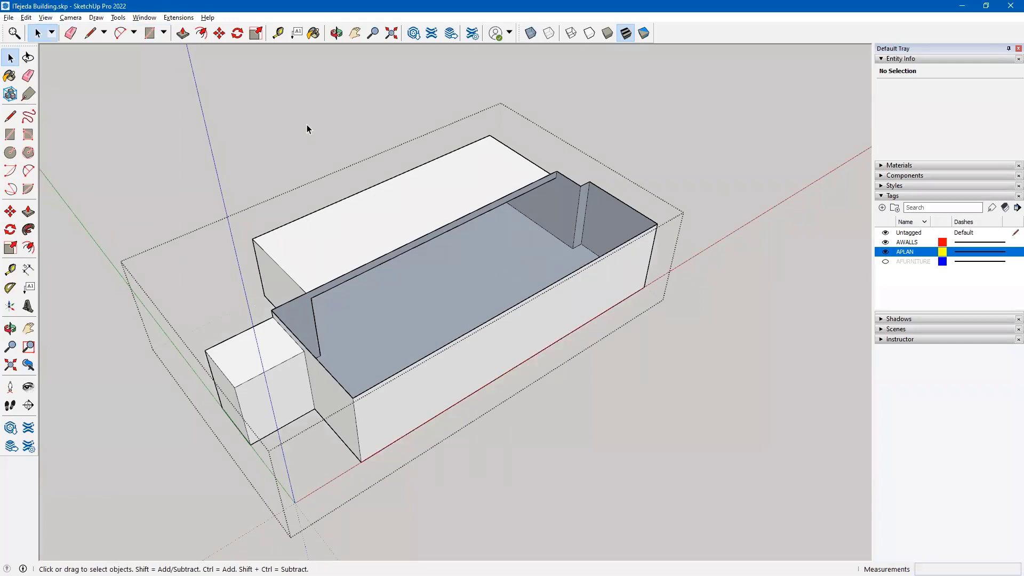
{"action": "key", "text": "ctrl+z"}
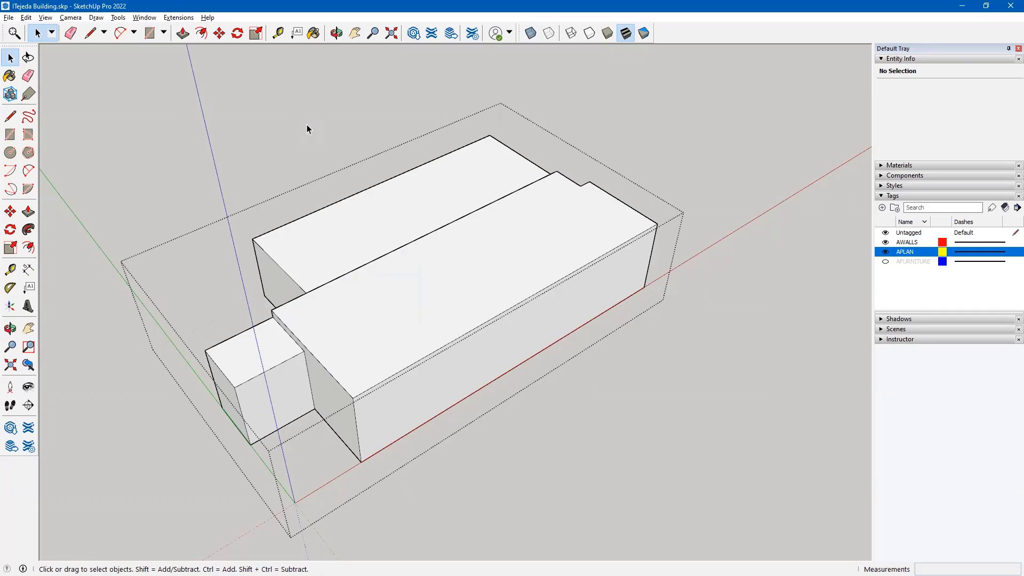
{"action": "key", "text": "Escape"}
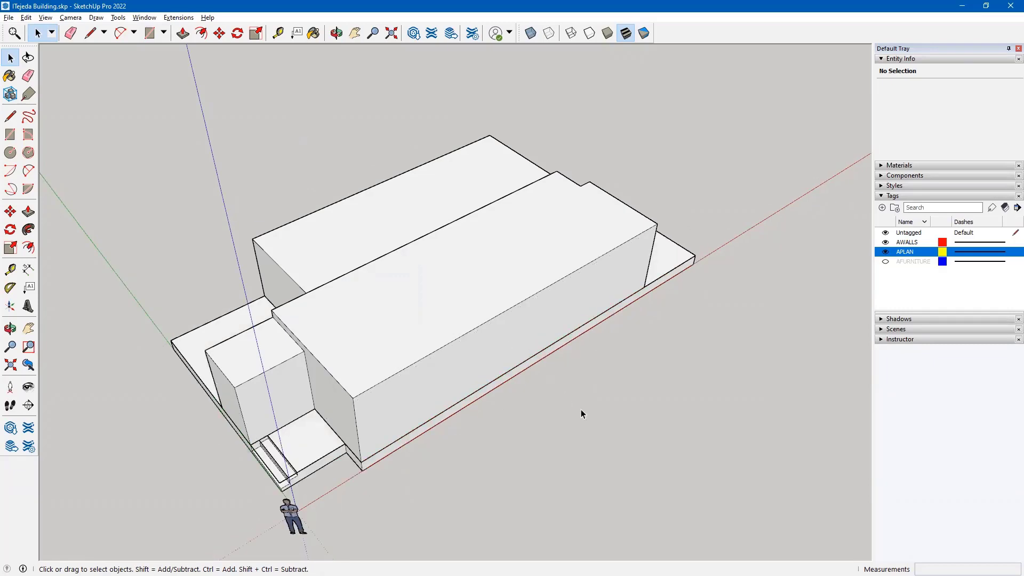
- Delete the scale figure standing in front of the entrance steps
{"action": "middle_click_drag", "start_coordinate": [610, 411], "coordinate": [610, 312]}
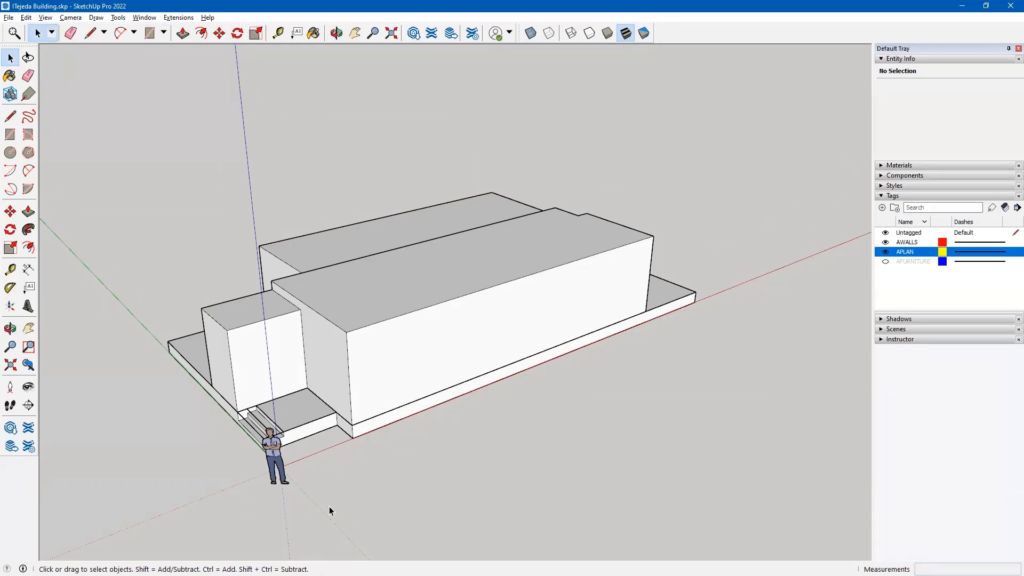
{"action": "left_click", "coordinate": [271, 475]}
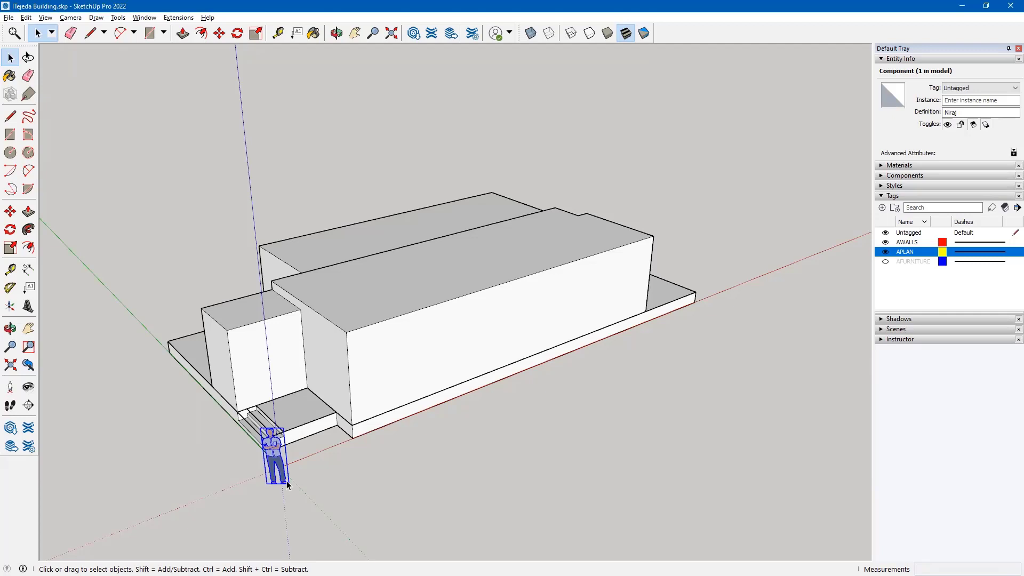
{"action": "key", "text": "Delete"}
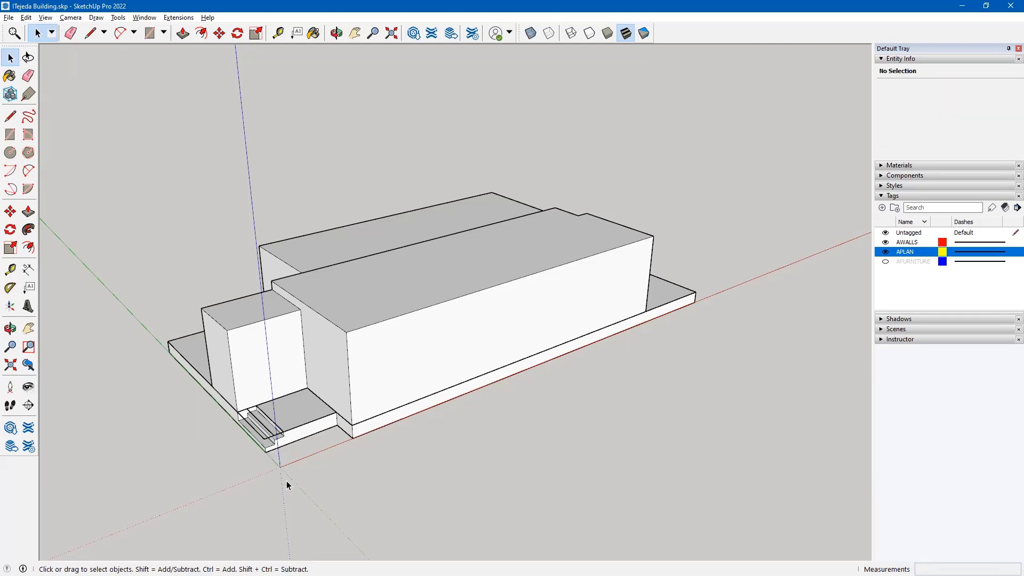
- Switch the camera to parallel projection and orbit around the house
{"action": "middle_click_drag", "start_coordinate": [494, 376], "coordinate": [486, 314]}
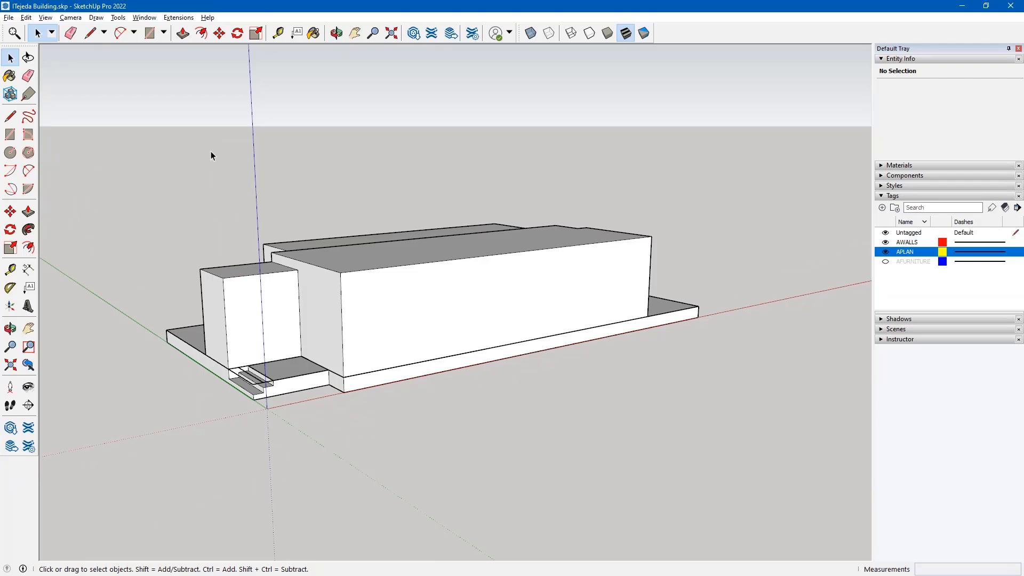
{"action": "left_click", "coordinate": [71, 19]}
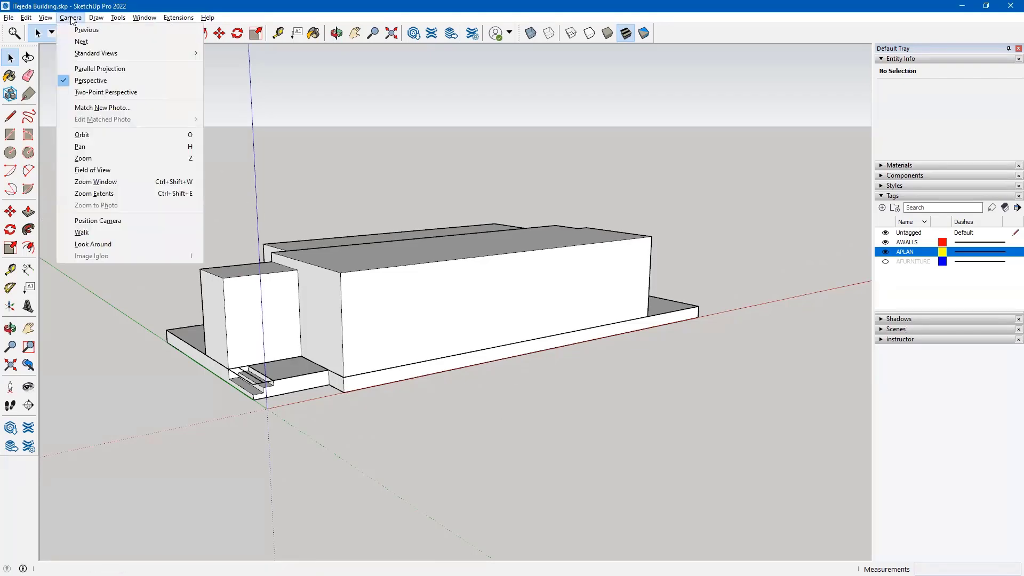
{"action": "left_click", "coordinate": [85, 70]}
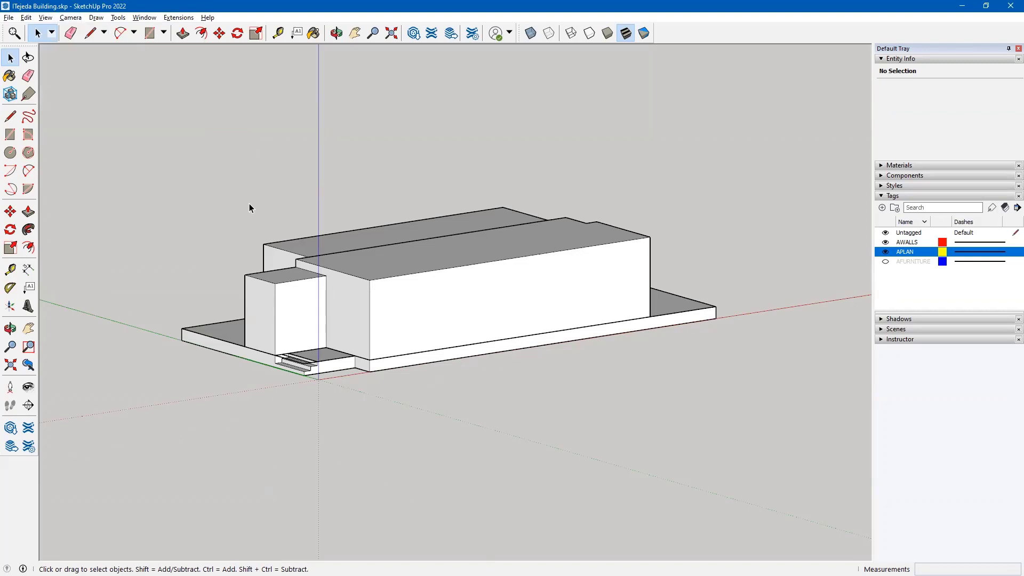
{"action": "key", "text": "o"}
{"action": "left_click_drag", "start_coordinate": [441, 297], "coordinate": [411, 340]}
{"action": "key", "text": "space"}
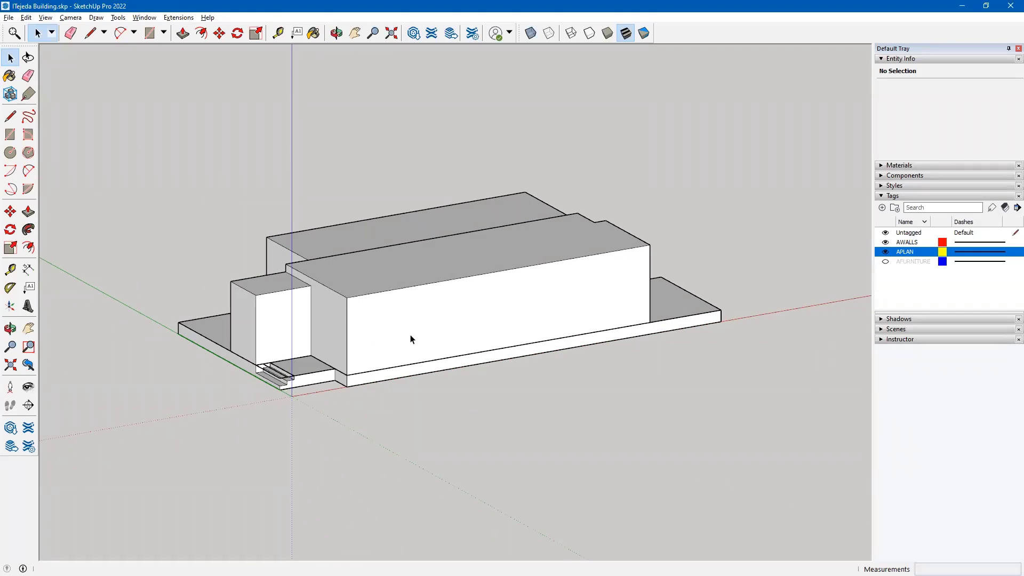
- Display the Views tool set and dock it beside the Styles tools
{"action": "right_click", "coordinate": [678, 35]}
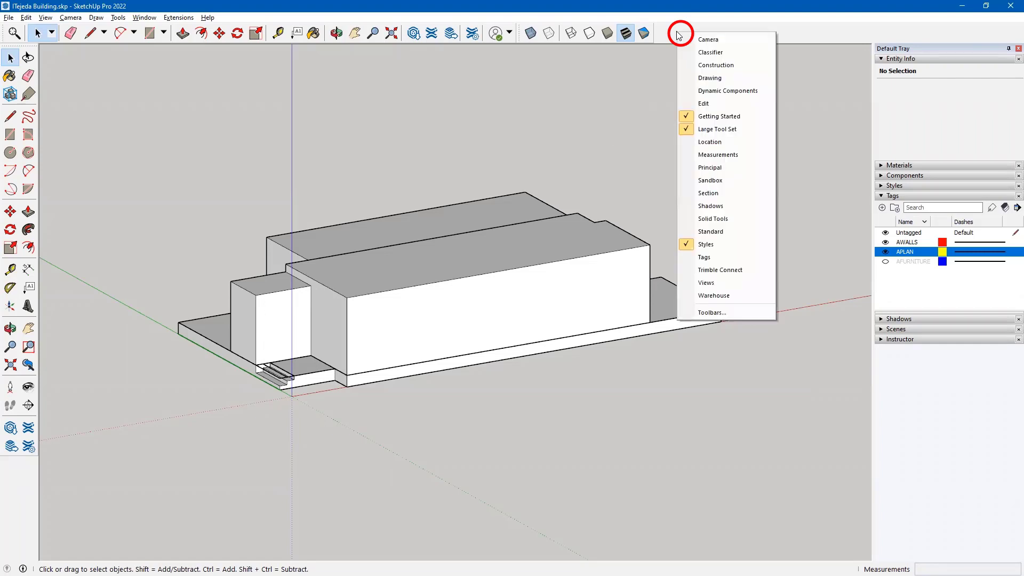
{"action": "left_click", "coordinate": [701, 284]}
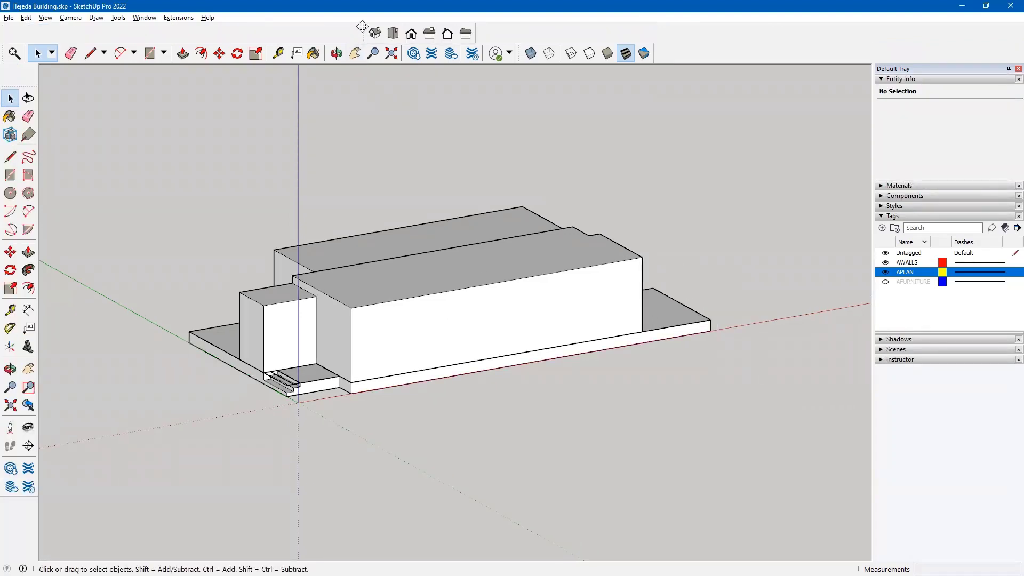
{"action": "left_click_drag", "start_coordinate": [365, 25], "coordinate": [657, 58]}
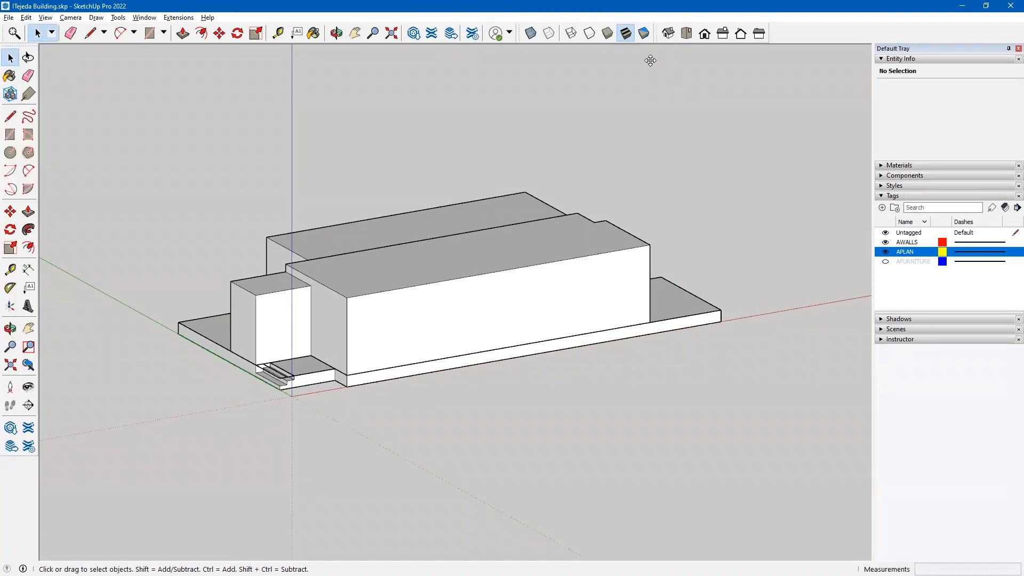
- Examine the house in the isometric, top, front, right, back and left standard views, looking closely at the steps from the front
{"action": "left_click", "coordinate": [668, 33]}
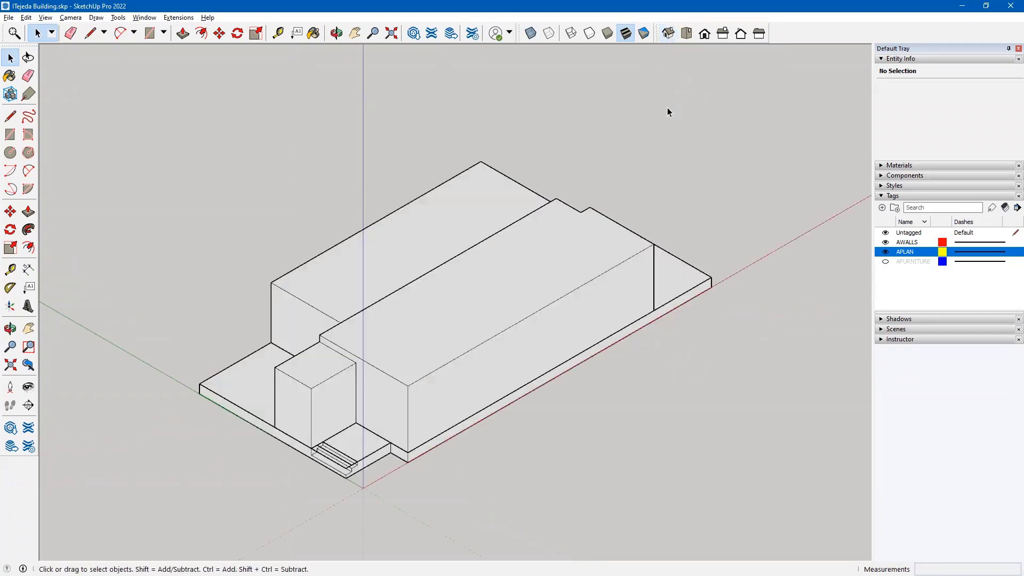
{"action": "left_click", "coordinate": [687, 33]}
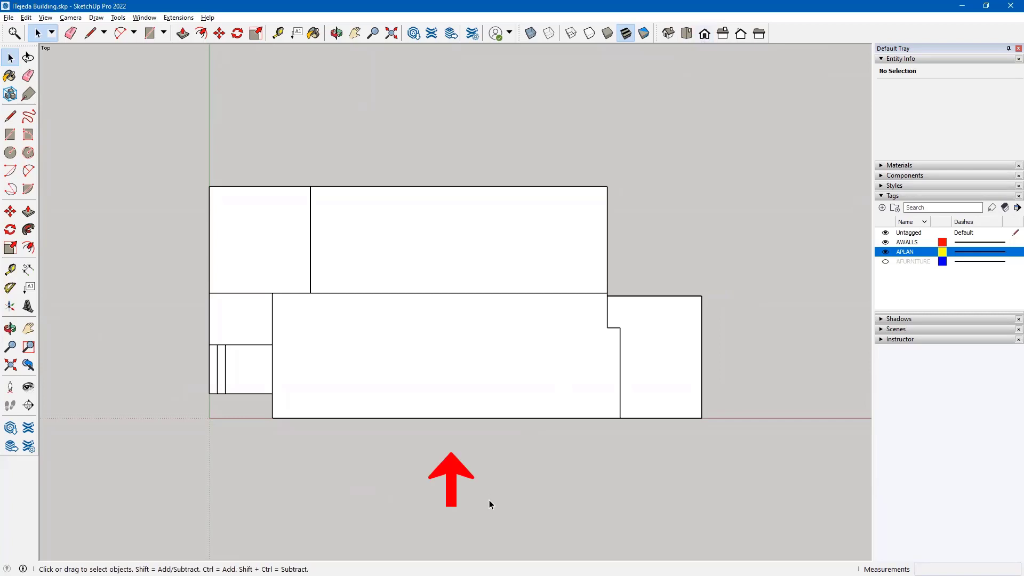
{"action": "left_click", "coordinate": [704, 35]}
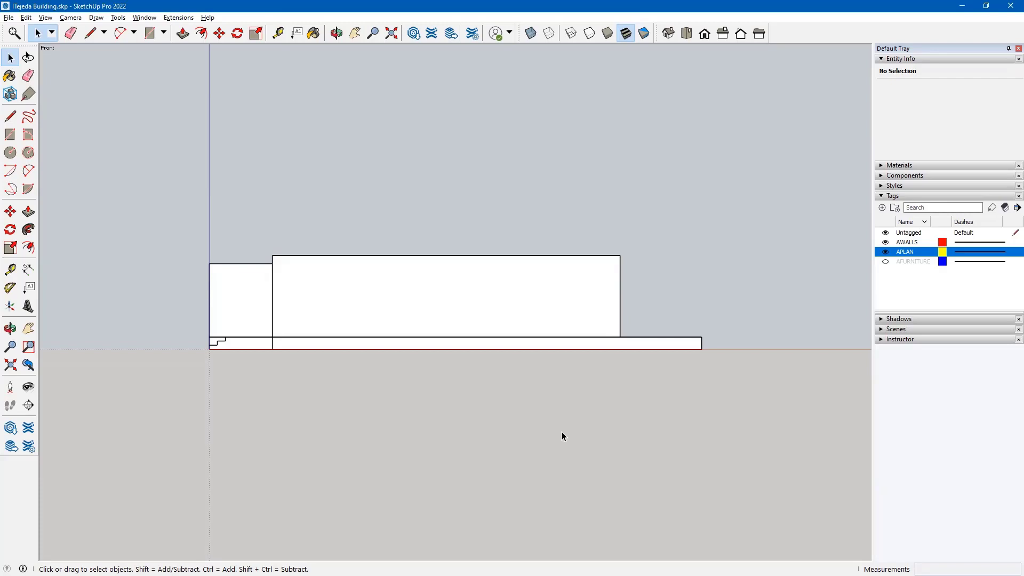
{"action": "scroll", "coordinate": [213, 347], "scroll_direction": "up", "scroll_amount": 5}
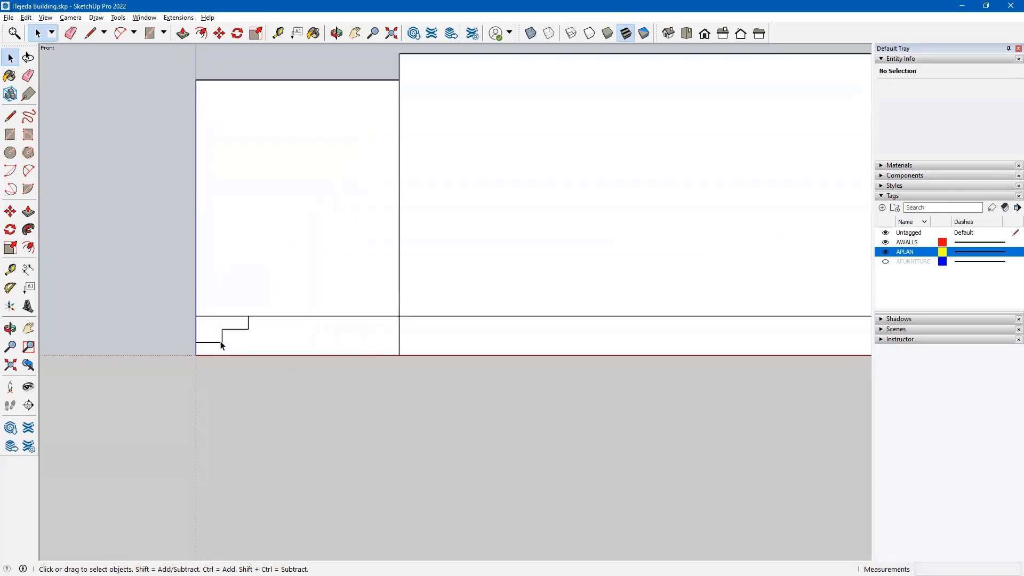
{"action": "scroll", "coordinate": [299, 350], "scroll_direction": "down", "scroll_amount": 4}
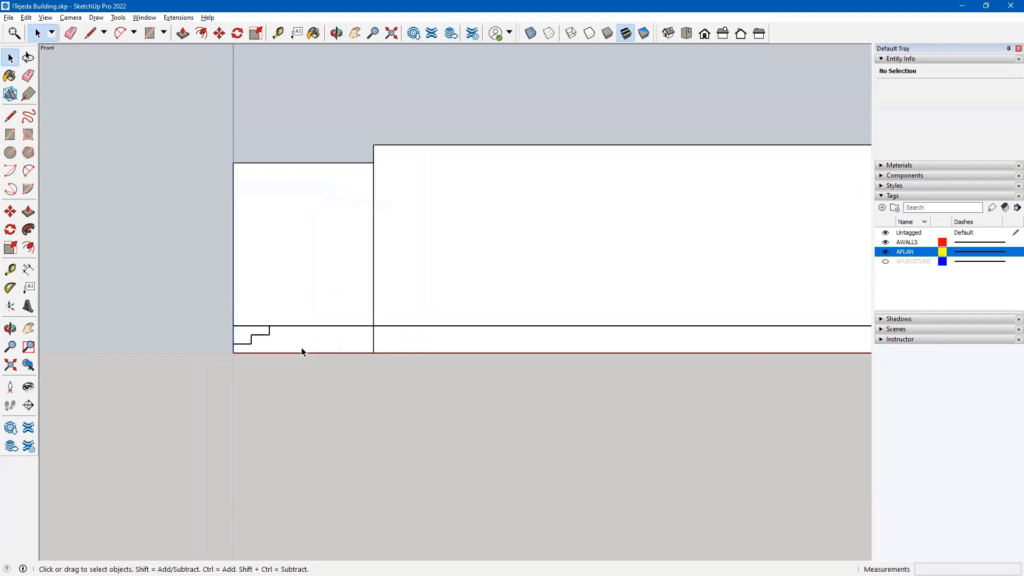
{"action": "scroll", "coordinate": [309, 355], "scroll_direction": "down", "scroll_amount": 2}
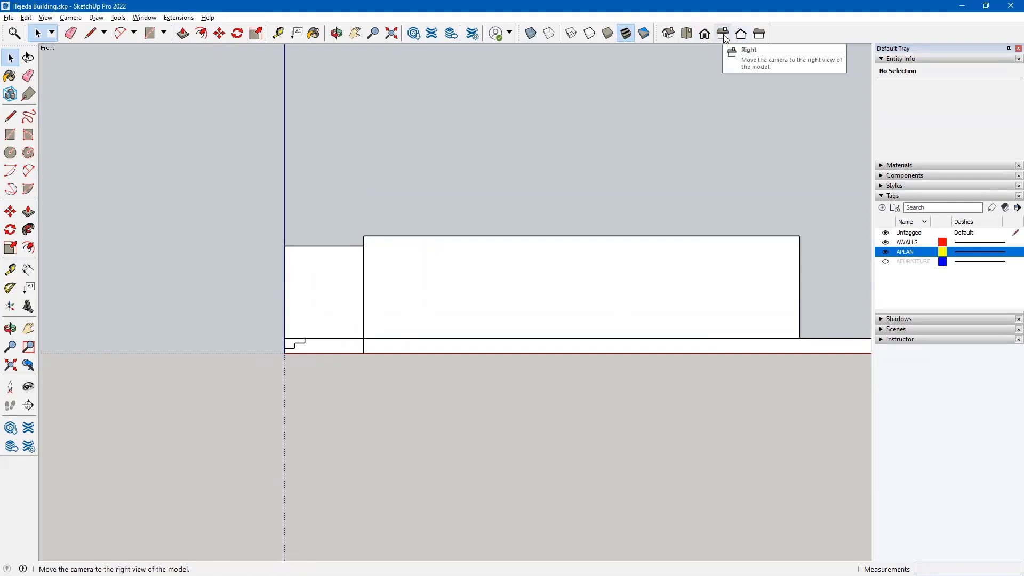
{"action": "left_click", "coordinate": [723, 34]}
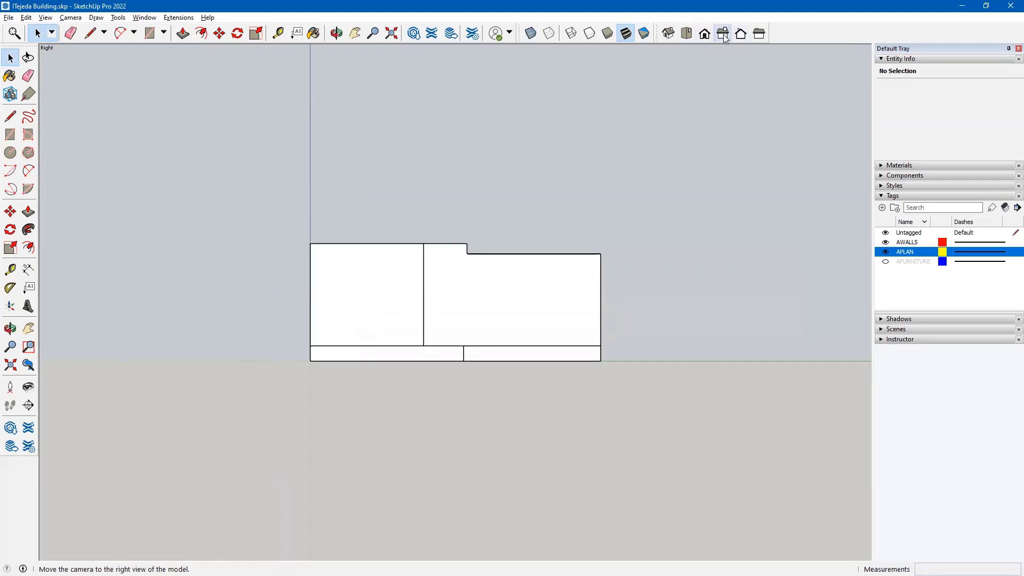
{"action": "left_click", "coordinate": [741, 35]}
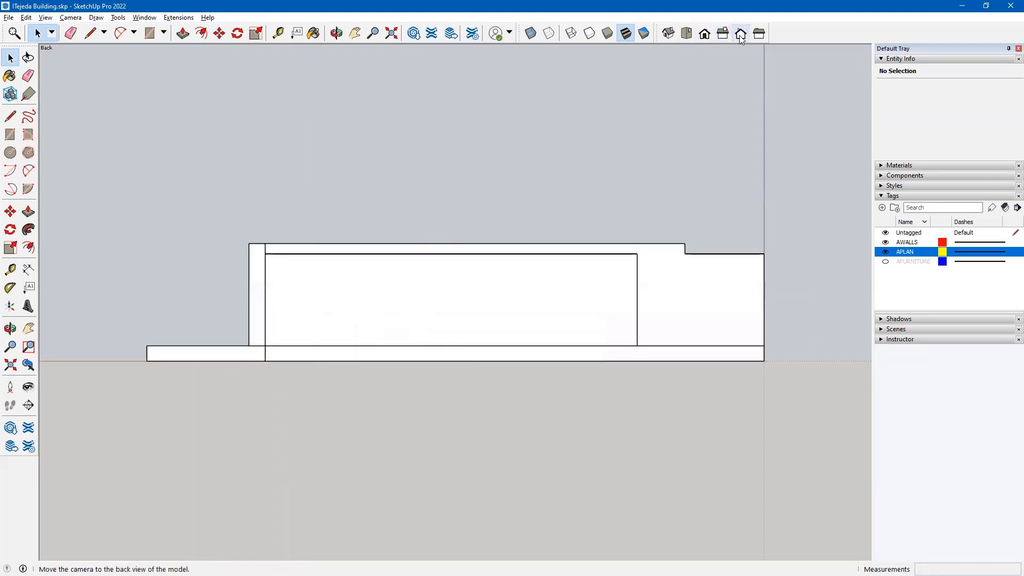
{"action": "left_click", "coordinate": [759, 35]}
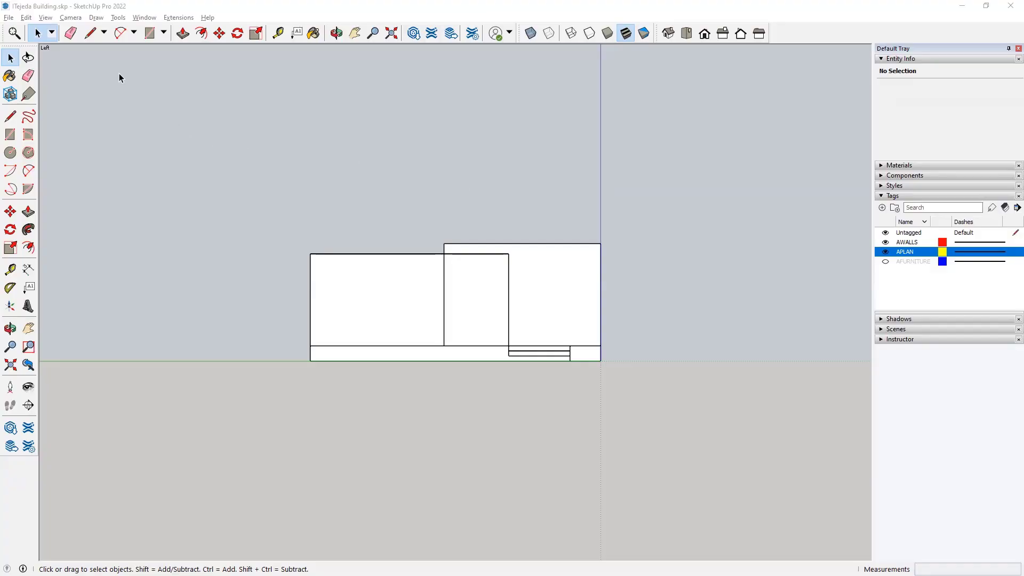
- Switch the camera back to perspective projection and view the house from the top
{"action": "left_click", "coordinate": [74, 18]}
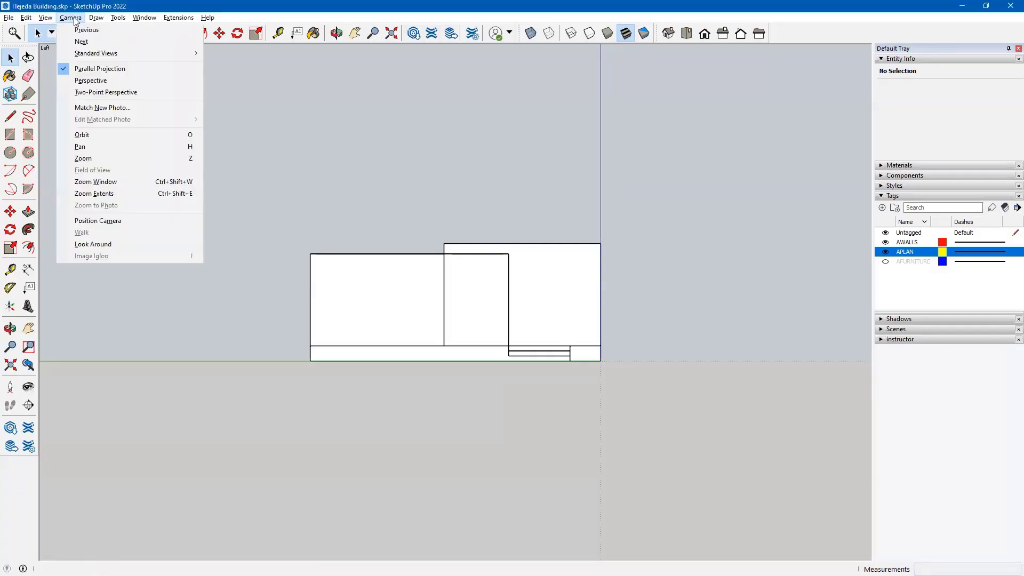
{"action": "left_click", "coordinate": [92, 81]}
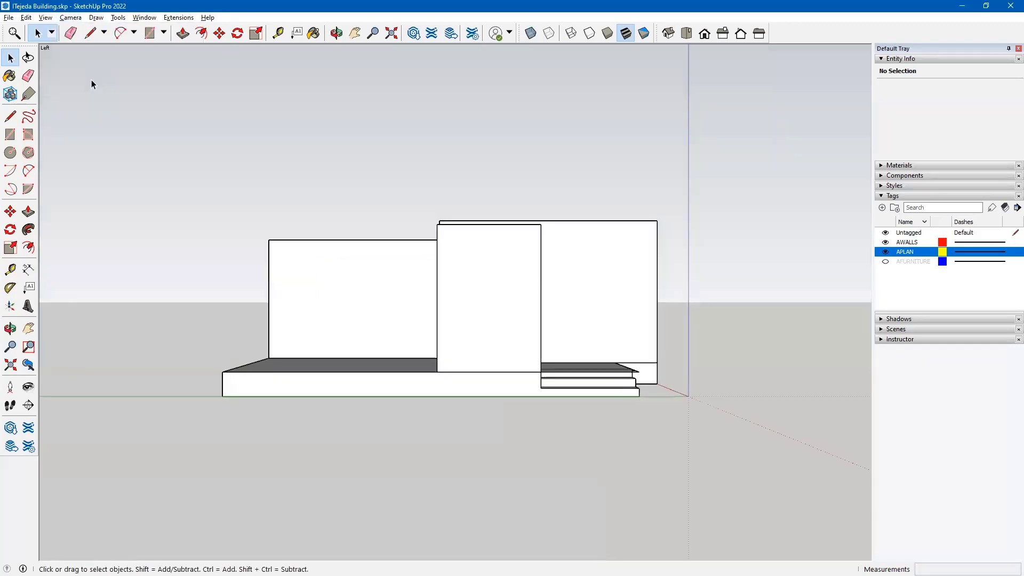
{"action": "middle_click_drag", "start_coordinate": [651, 224], "coordinate": [553, 284]}
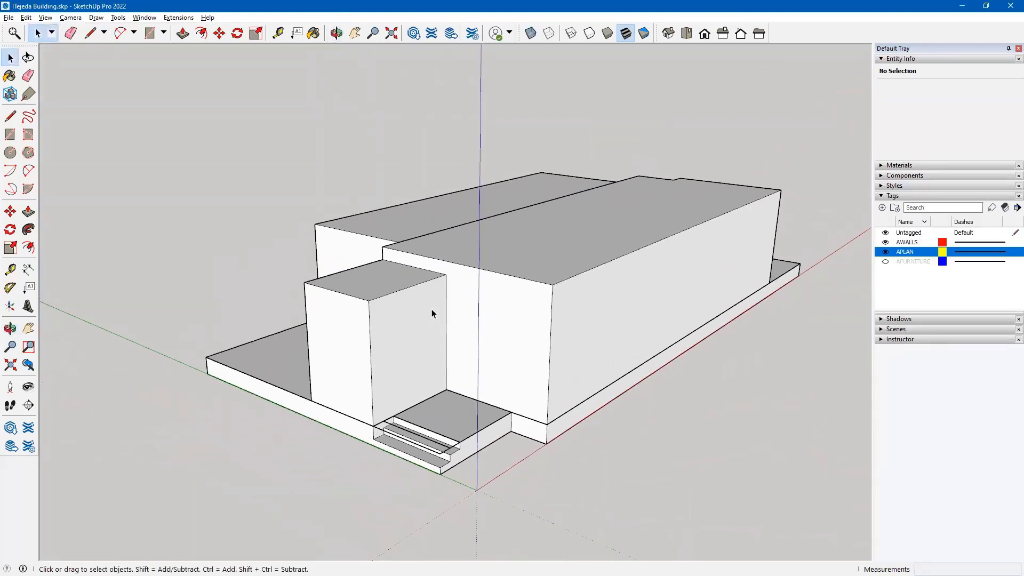
{"action": "left_click", "coordinate": [688, 34]}
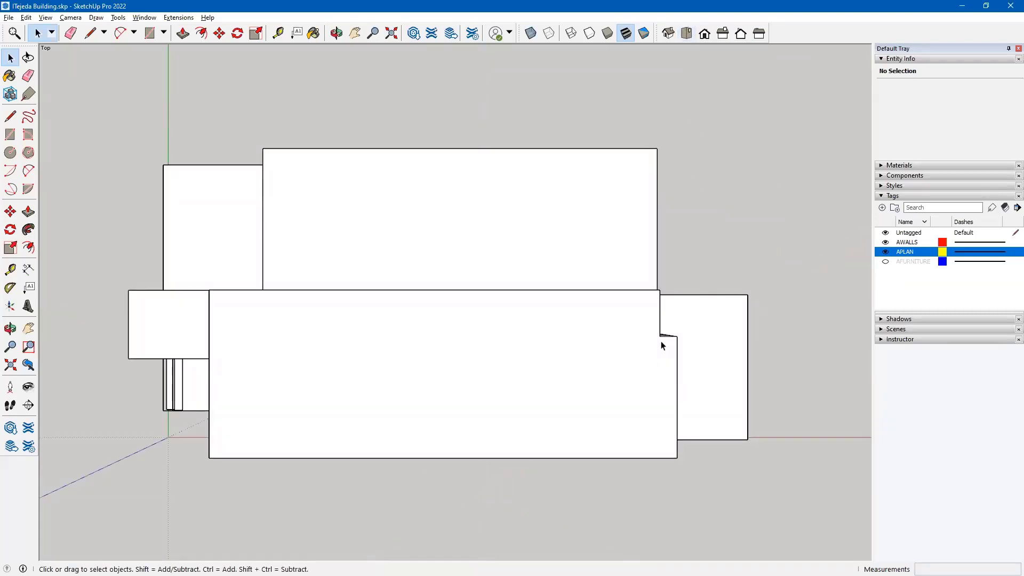
- Switch the camera to parallel projection and examine the house in the standard front view and from orbited angles
{"action": "left_click", "coordinate": [705, 34]}
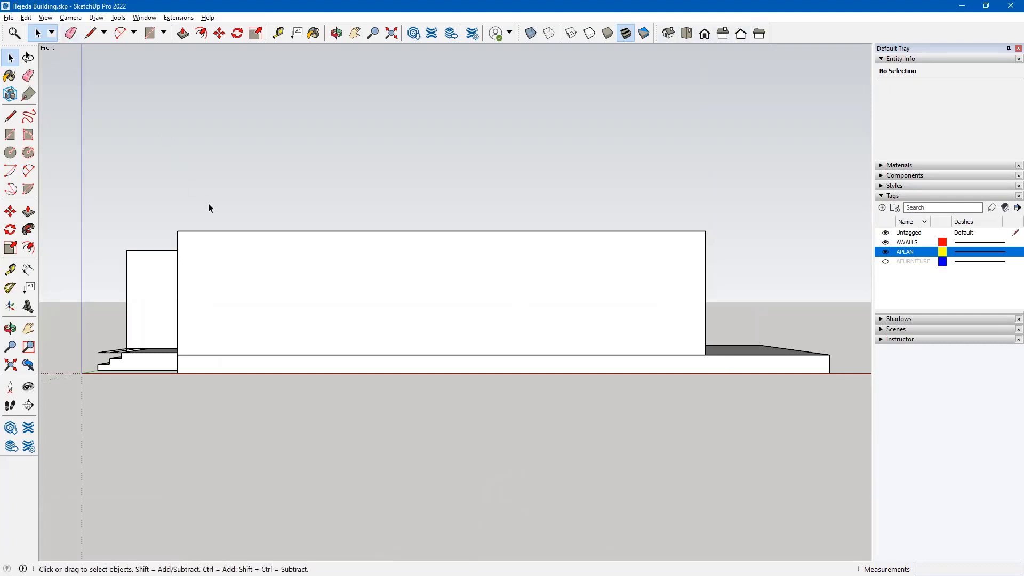
{"action": "left_click", "coordinate": [46, 17]}
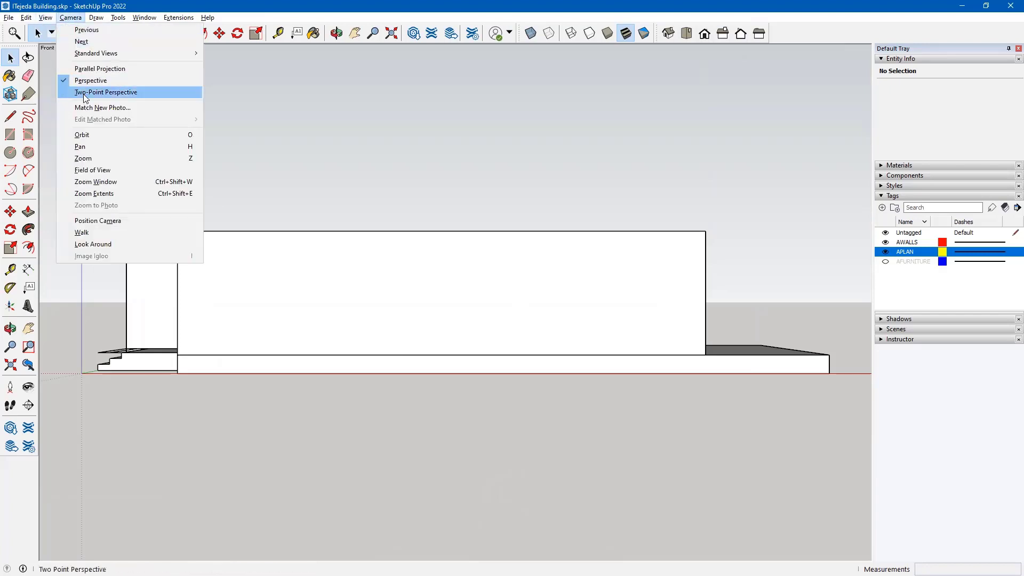
{"action": "left_click", "coordinate": [86, 70]}
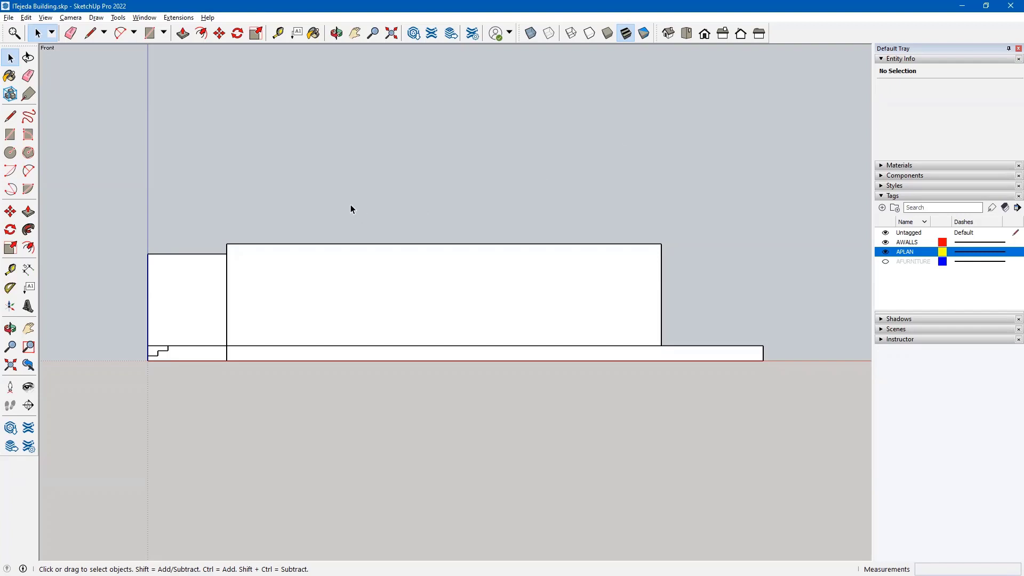
{"action": "middle_click_drag", "start_coordinate": [347, 207], "coordinate": [454, 305]}
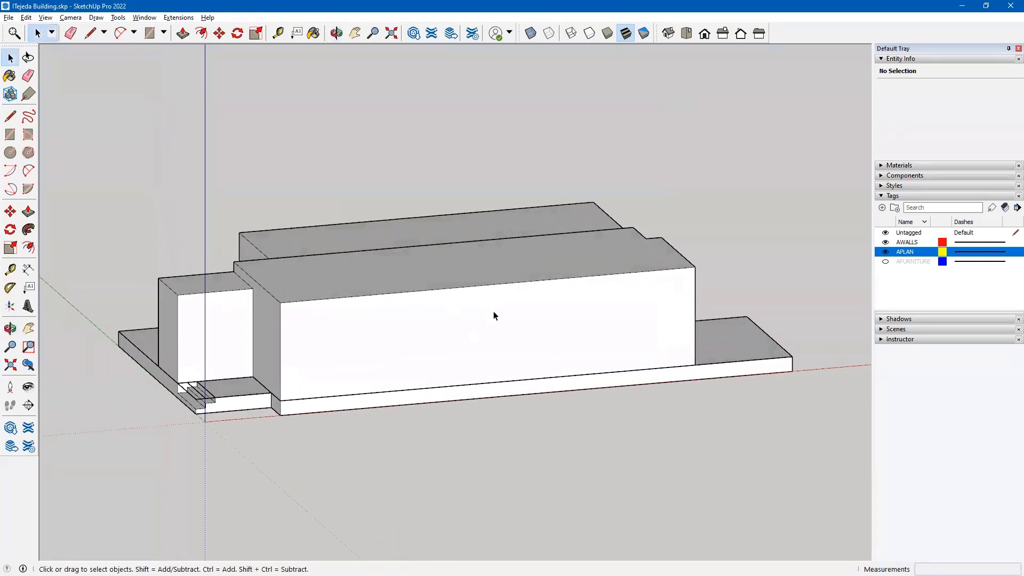
{"action": "left_click", "coordinate": [704, 35]}
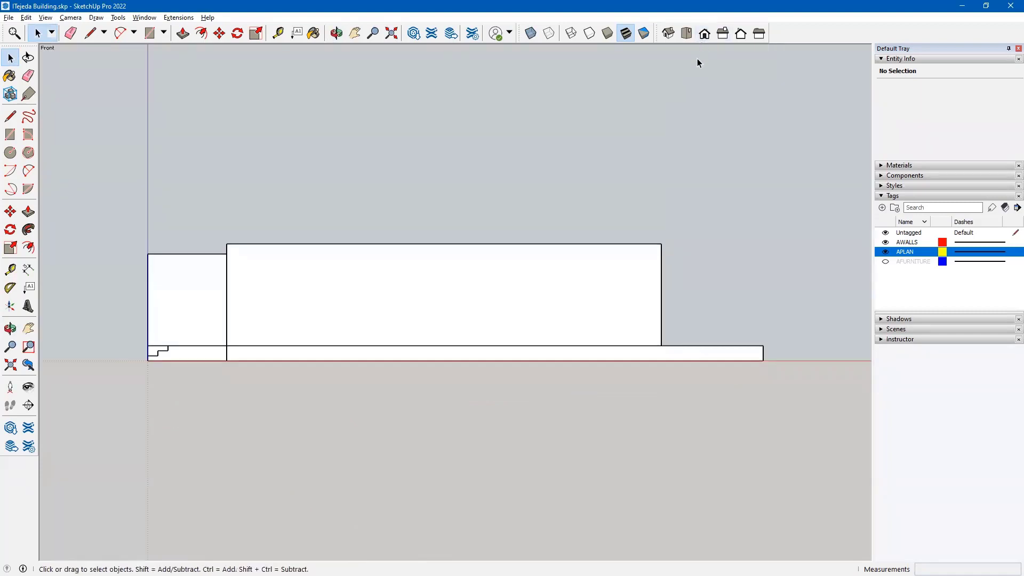
{"action": "scroll", "coordinate": [530, 348], "scroll_direction": "up", "scroll_amount": 3}
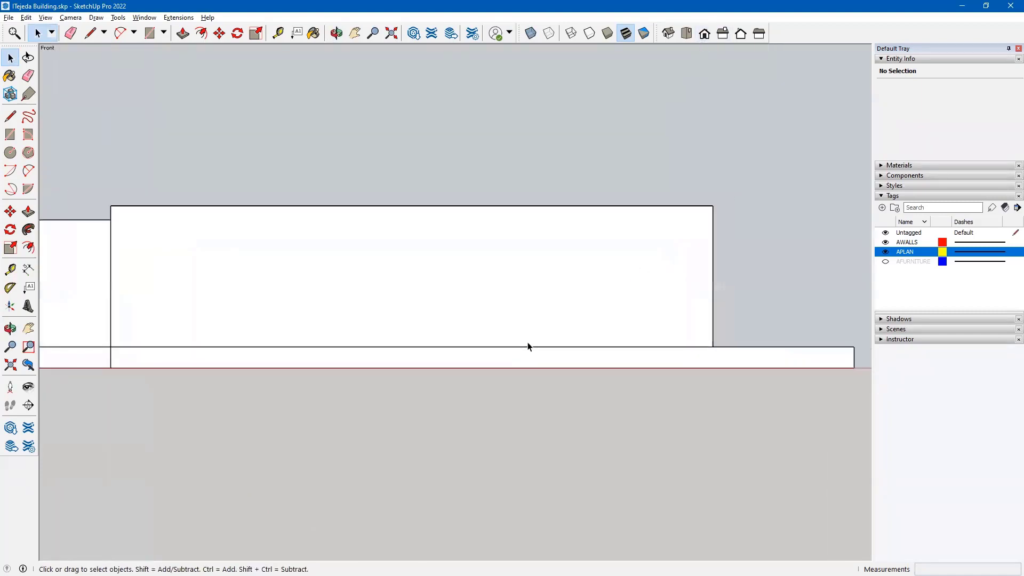
{"action": "scroll", "coordinate": [528, 347], "scroll_direction": "down", "scroll_amount": 3}
{"action": "scroll", "coordinate": [585, 283], "scroll_direction": "up", "scroll_amount": 1}
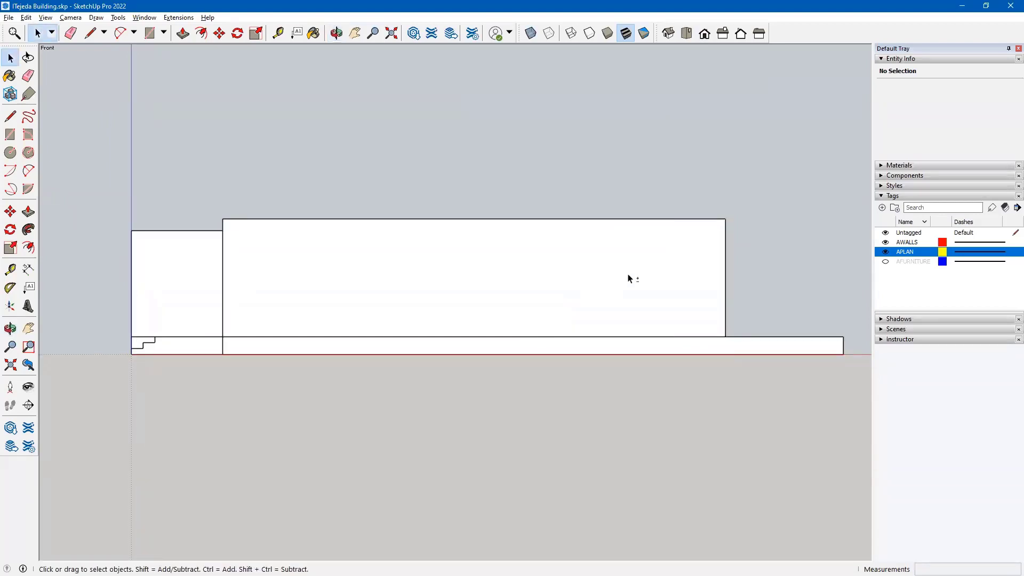
{"action": "middle_click_drag", "start_coordinate": [629, 279], "coordinate": [569, 293], "text": "shift"}
{"action": "middle_click_drag", "start_coordinate": [455, 258], "coordinate": [555, 330]}
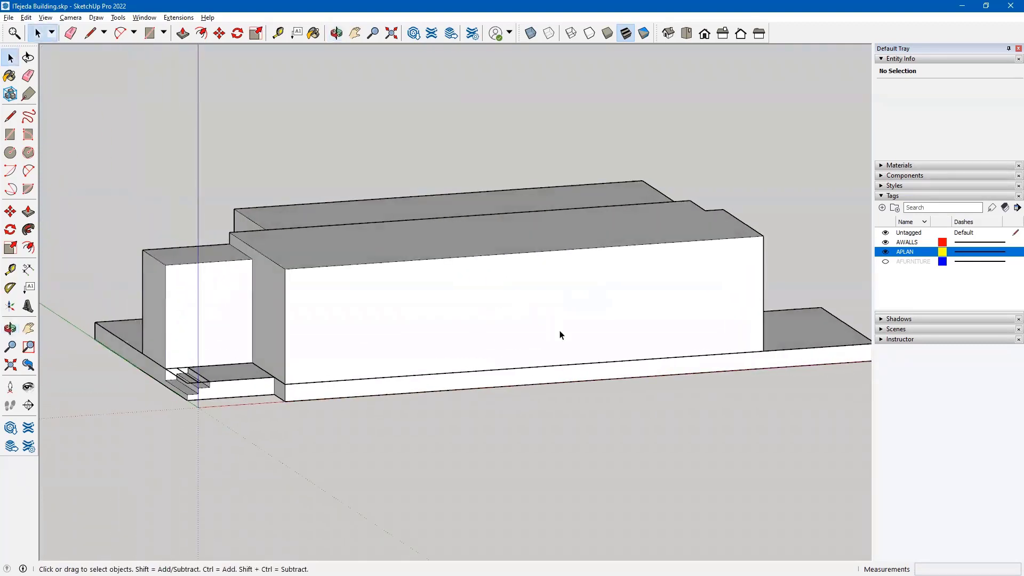
- Switch the camera back to perspective projection and view the house from above the entrance steps
{"action": "left_click", "coordinate": [70, 18]}
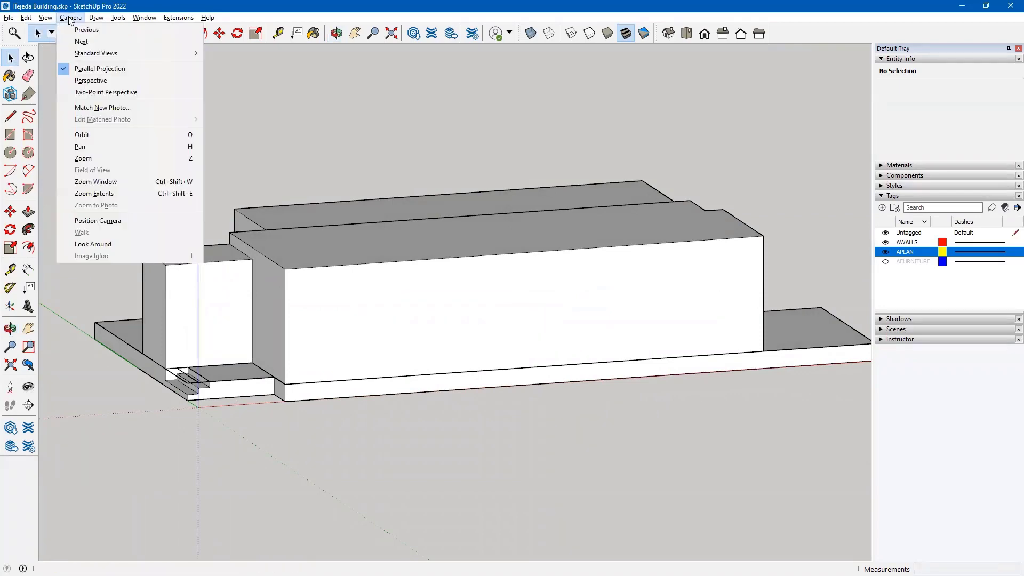
{"action": "left_click", "coordinate": [95, 81]}
{"action": "middle_click_drag", "start_coordinate": [264, 239], "coordinate": [467, 411]}
{"action": "scroll", "coordinate": [396, 280], "scroll_direction": "down", "scroll_amount": 4}
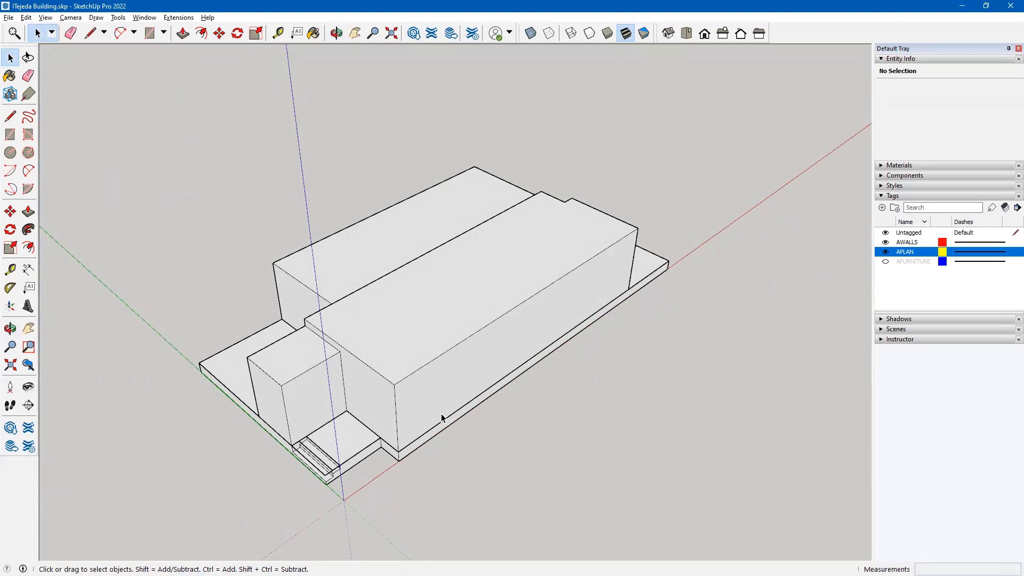
{"action": "middle_click_drag", "start_coordinate": [354, 338], "coordinate": [447, 326]}
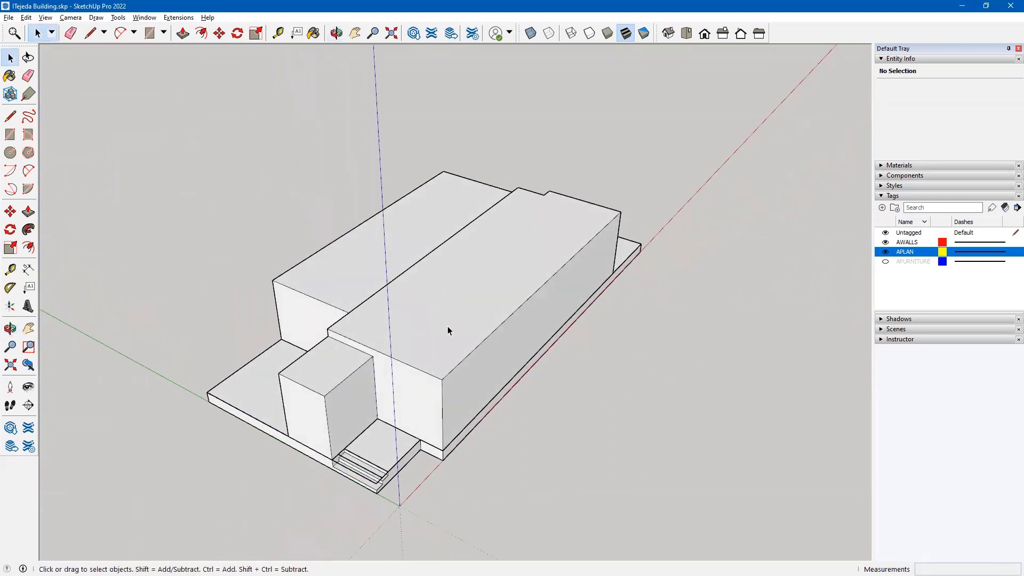
- Inside the building group, push/pull the roofs of the small entrance block and the rear block up 1' to the main roof's level
{"action": "double_click", "coordinate": [422, 334]}
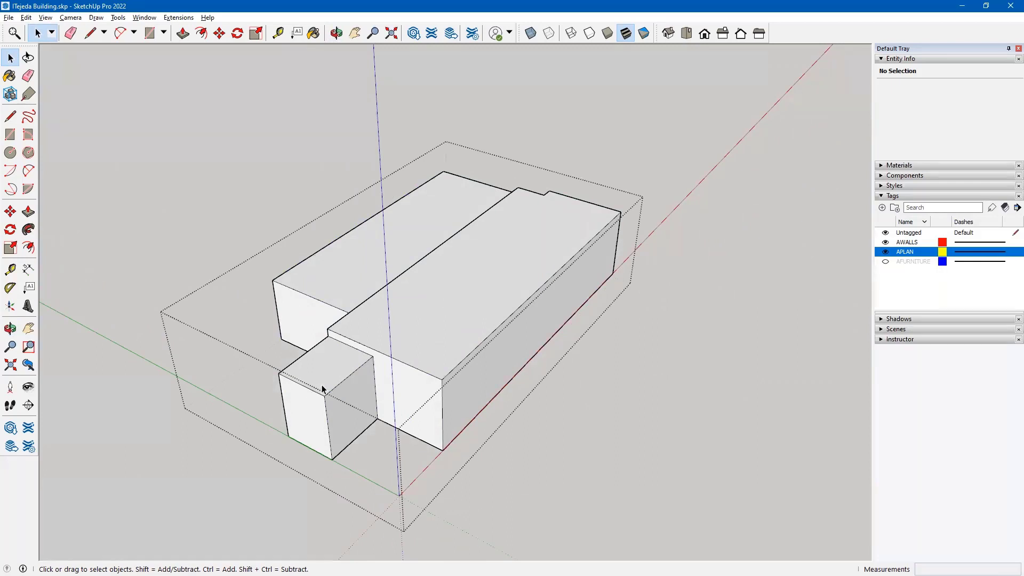
{"action": "key", "text": "p"}
{"action": "left_click", "coordinate": [332, 369]}
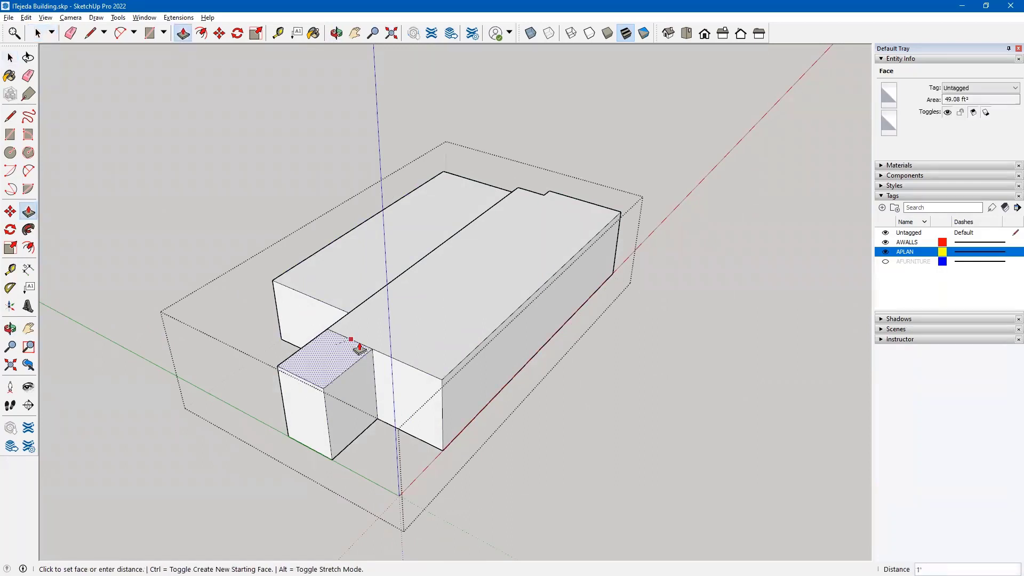
{"action": "left_click", "coordinate": [382, 355]}
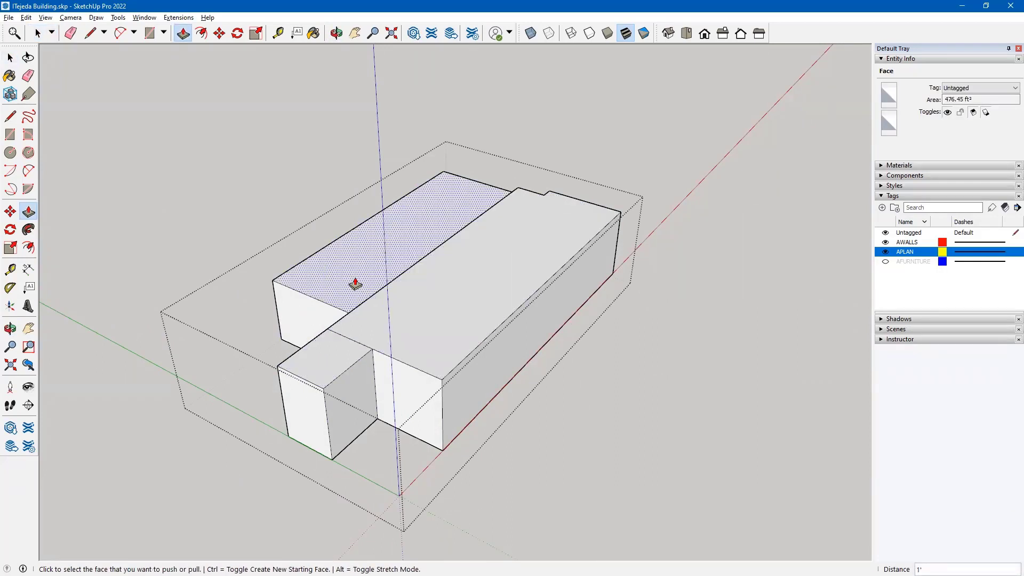
{"action": "left_click", "coordinate": [381, 283]}
{"action": "left_click", "coordinate": [406, 273]}
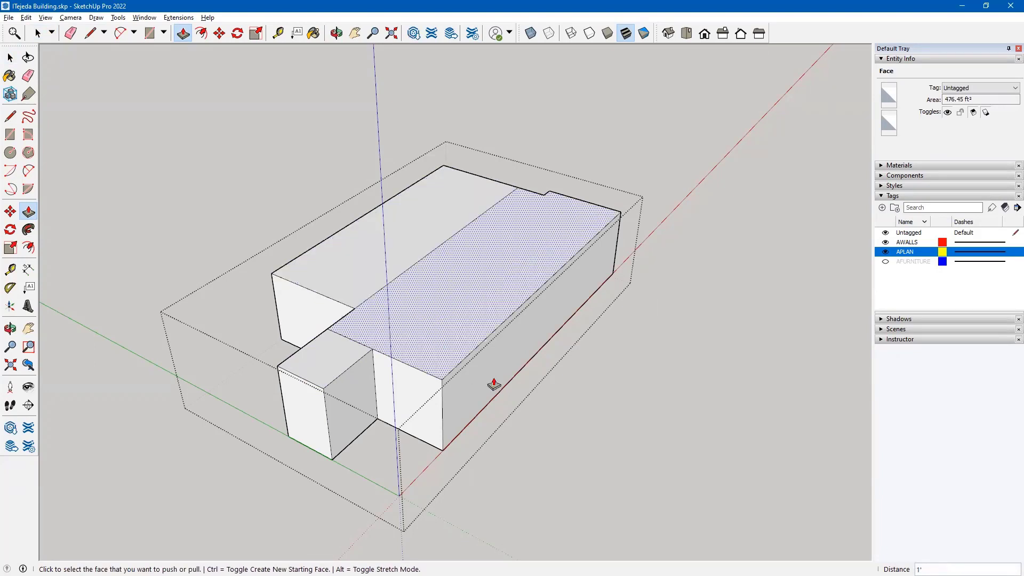
- Erase the two seam edges between the roof areas to merge them into one face, and close the building group
{"action": "left_click", "coordinate": [29, 75]}
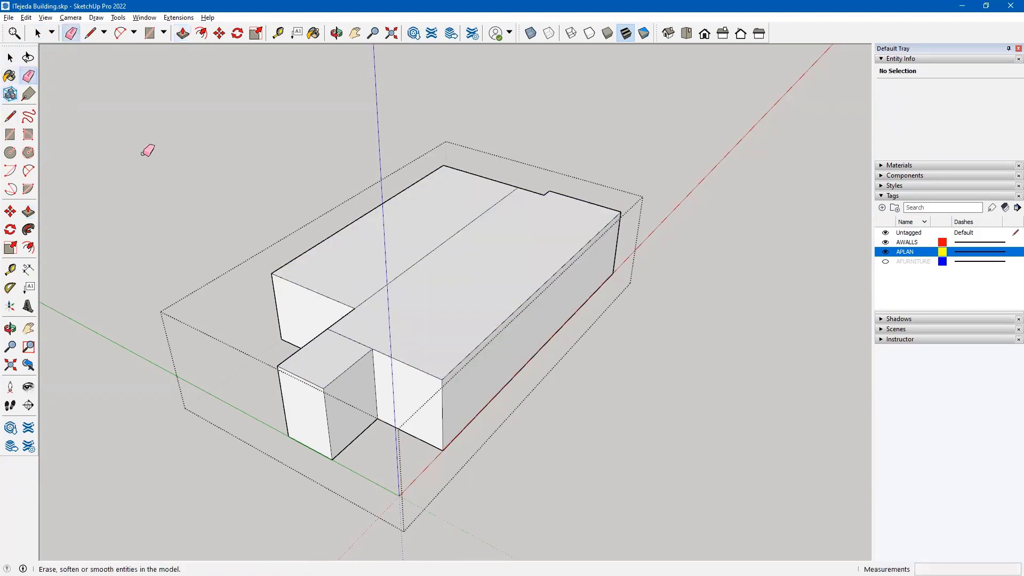
{"action": "left_click", "coordinate": [412, 267]}
{"action": "left_click", "coordinate": [350, 339]}
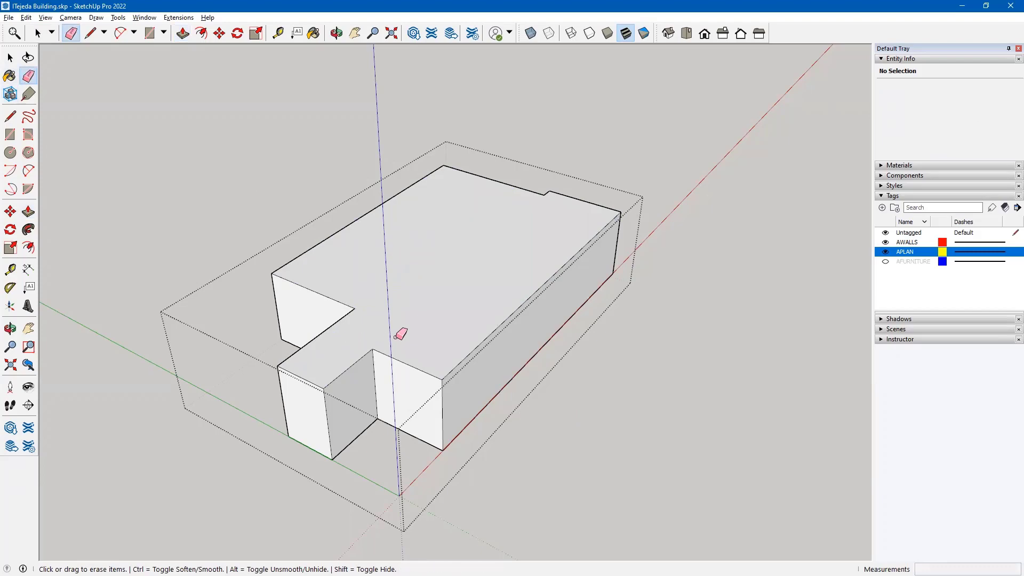
{"action": "middle_click_drag", "start_coordinate": [561, 416], "coordinate": [426, 373]}
{"action": "left_click", "coordinate": [10, 57]}
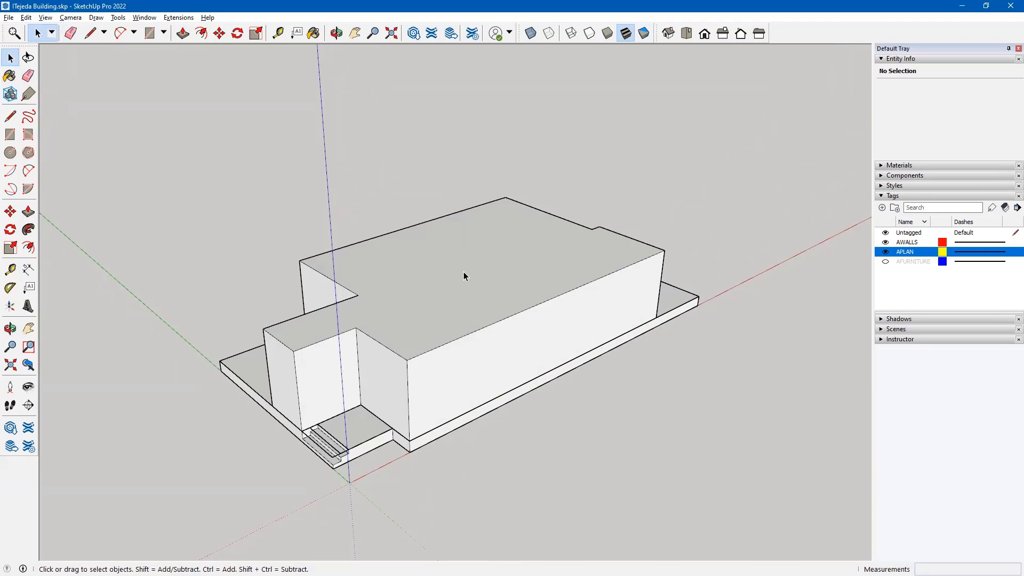
- Open the building group and copy the whole roof face together with its bounding edges
{"action": "mouse_move", "coordinate": [466, 277]}
{"action": "middle_mouse_down"}
{"action": "mouse_move", "coordinate": [415, 316]}
{"action": "mouse_move", "coordinate": [478, 293]}
{"action": "middle_mouse_up"}
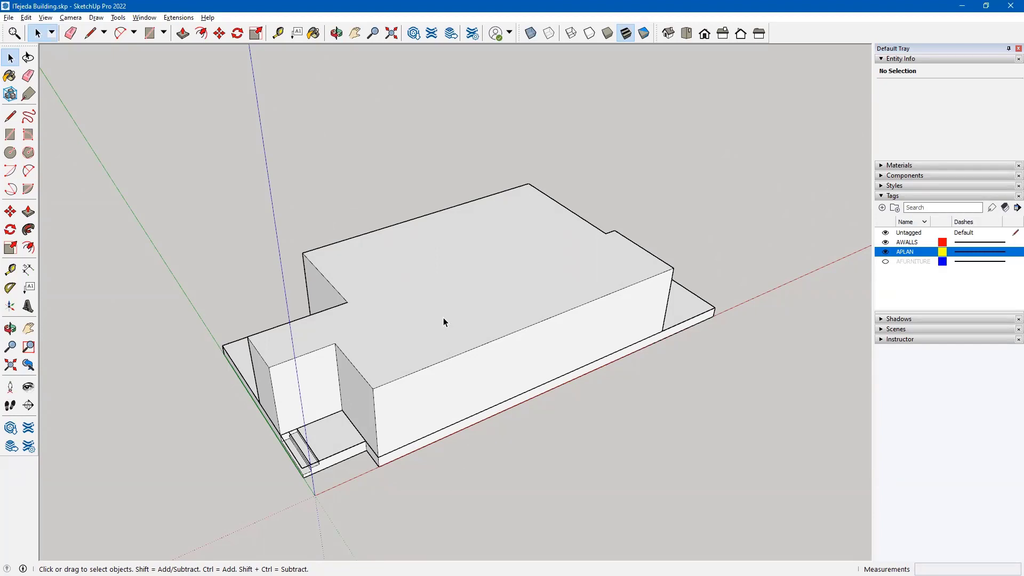
{"action": "double_click", "coordinate": [444, 318]}
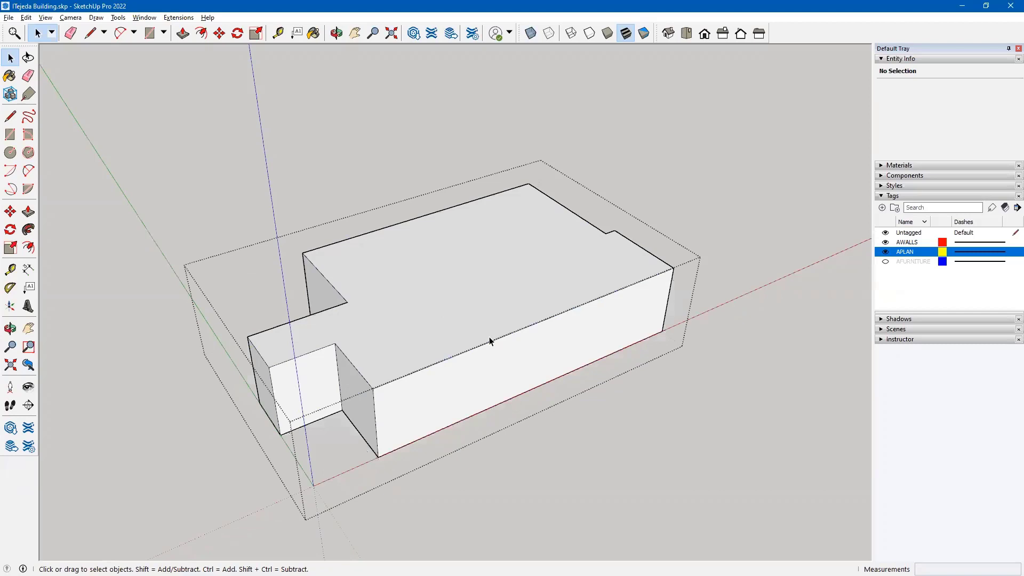
{"action": "double_click", "coordinate": [469, 295]}
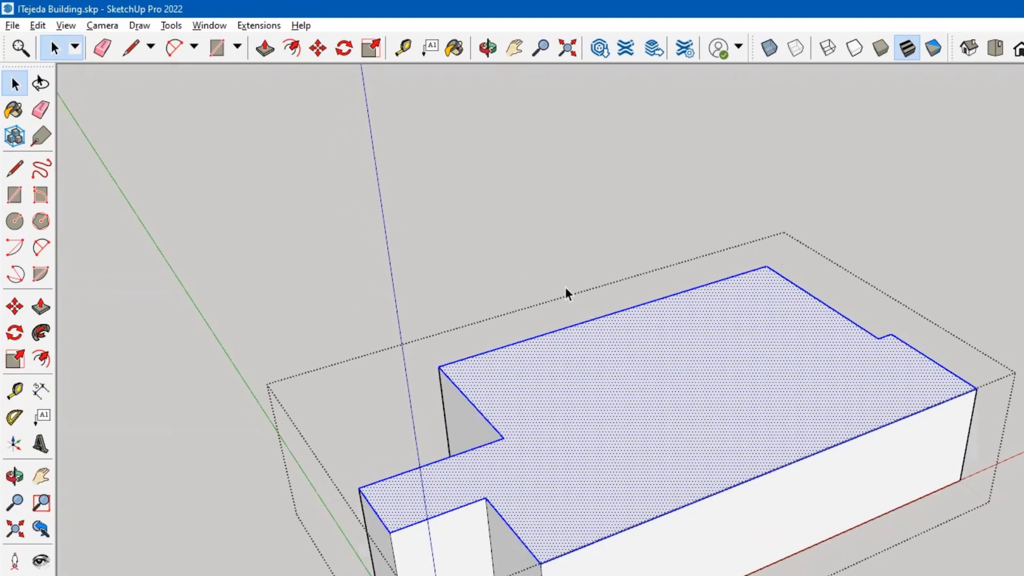
{"action": "left_click", "coordinate": [37, 25]}
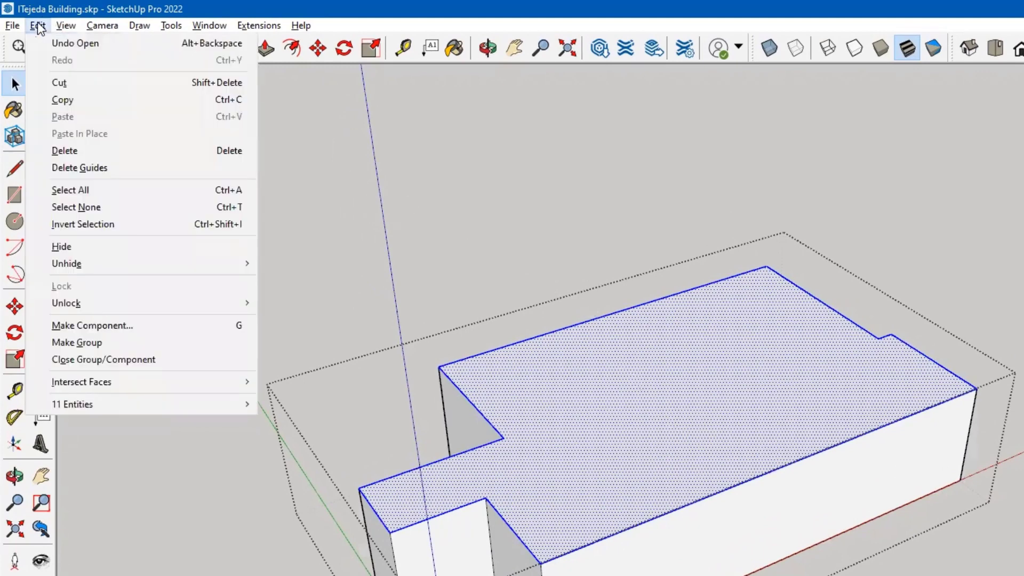
{"action": "left_click", "coordinate": [79, 101]}
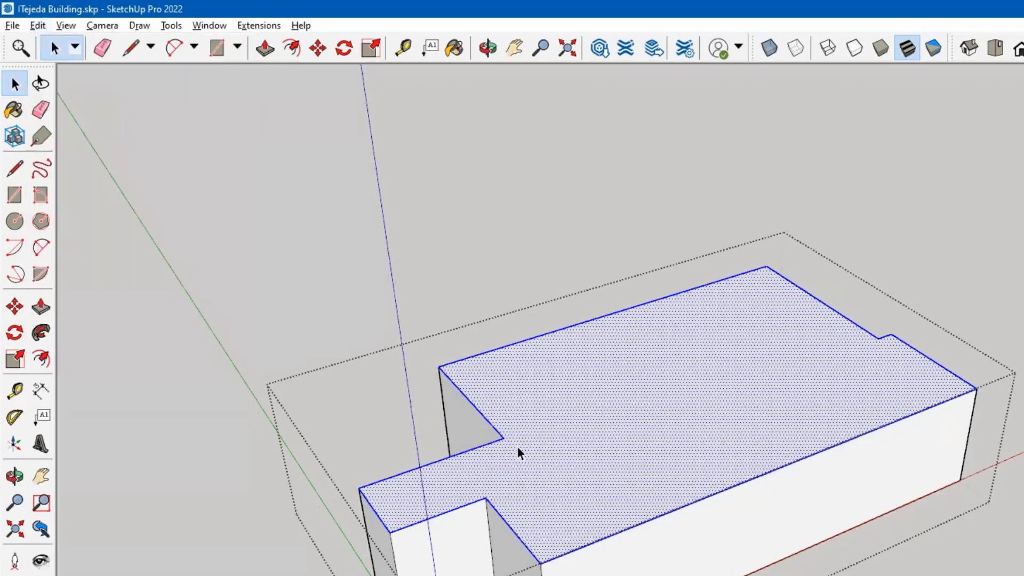
- Paste the copied roof face in place outside the building group and select that group
{"action": "left_click", "coordinate": [314, 297]}
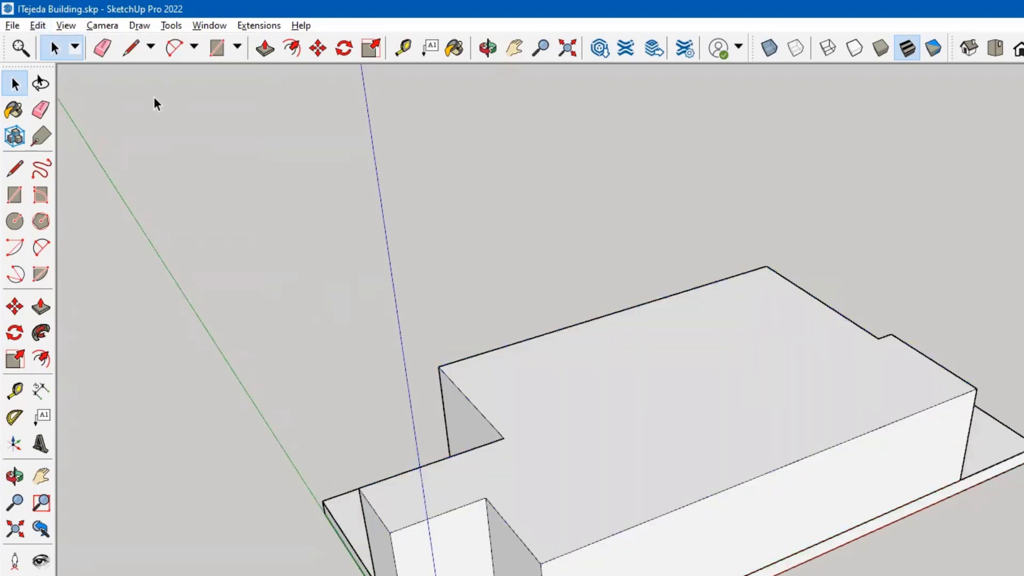
{"action": "left_click", "coordinate": [38, 26]}
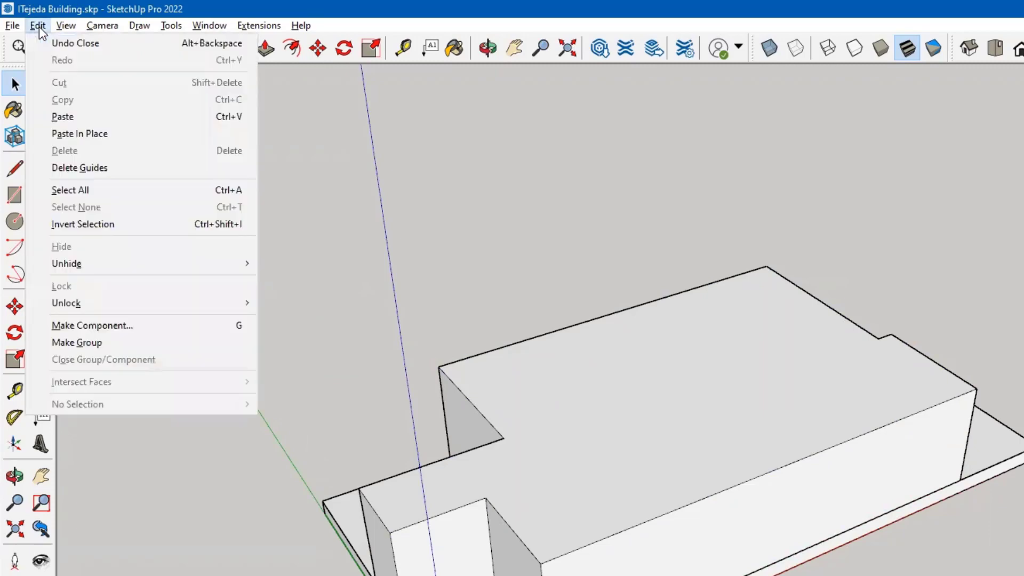
{"action": "left_click", "coordinate": [100, 136]}
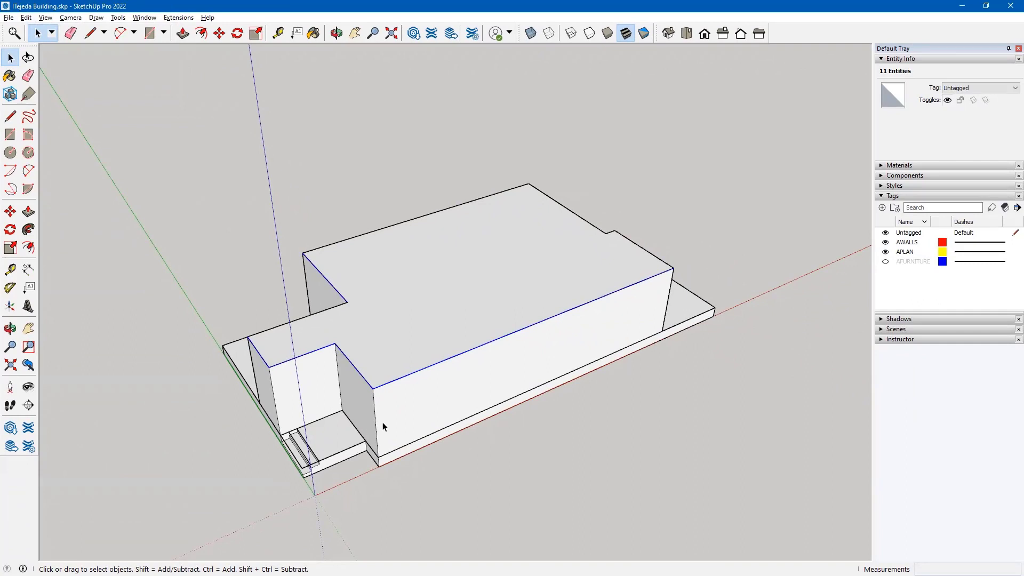
{"action": "key", "text": "ctrl+g"}
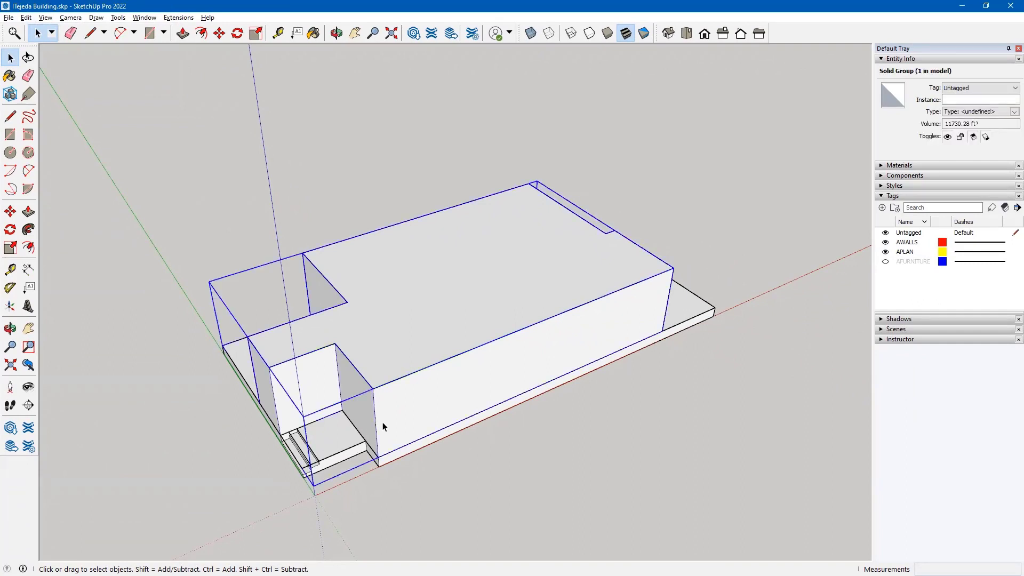
- Hide the solid walls group so the roof outline face and floor plan can be worked on
{"action": "right_click", "coordinate": [383, 423]}
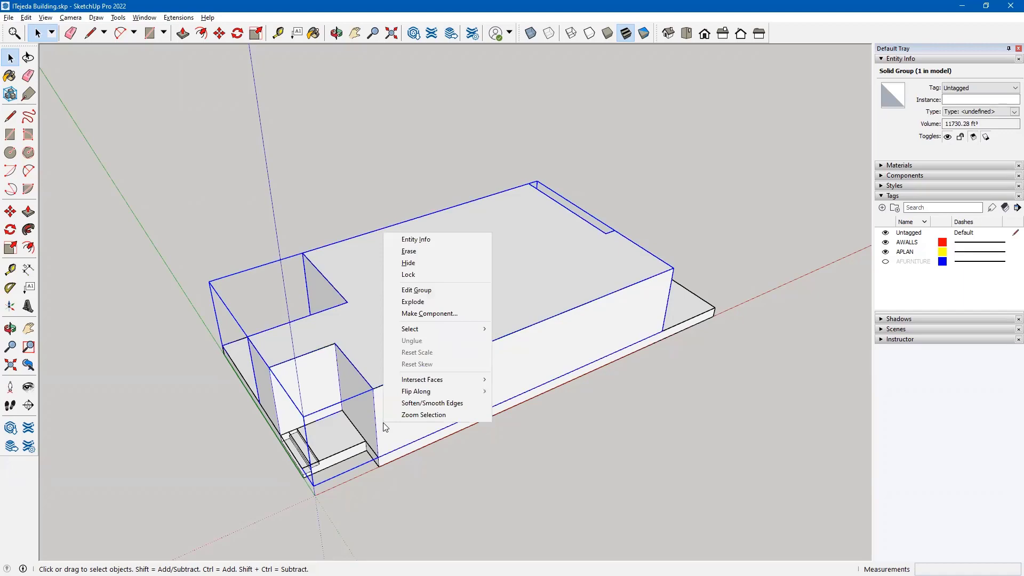
{"action": "left_click", "coordinate": [407, 263]}
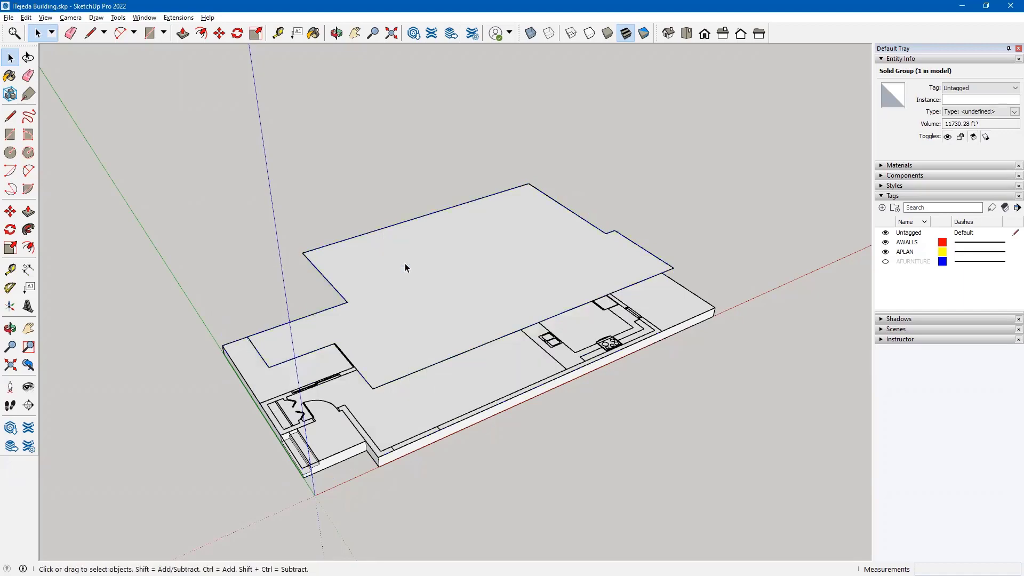
{"action": "middle_click_drag", "start_coordinate": [530, 409], "coordinate": [526, 493]}
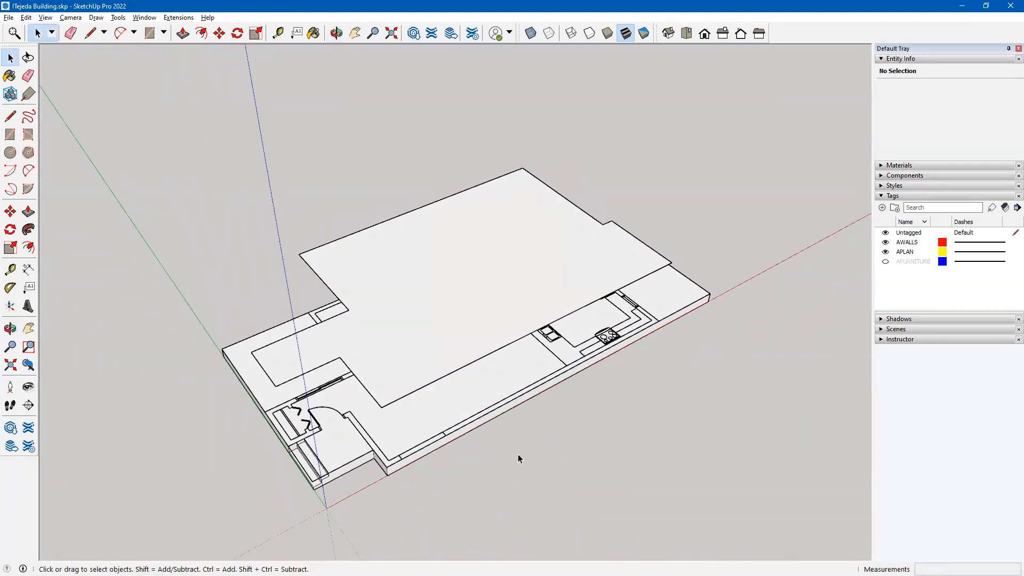
{"action": "scroll", "coordinate": [510, 284], "scroll_direction": "up", "scroll_amount": 3}
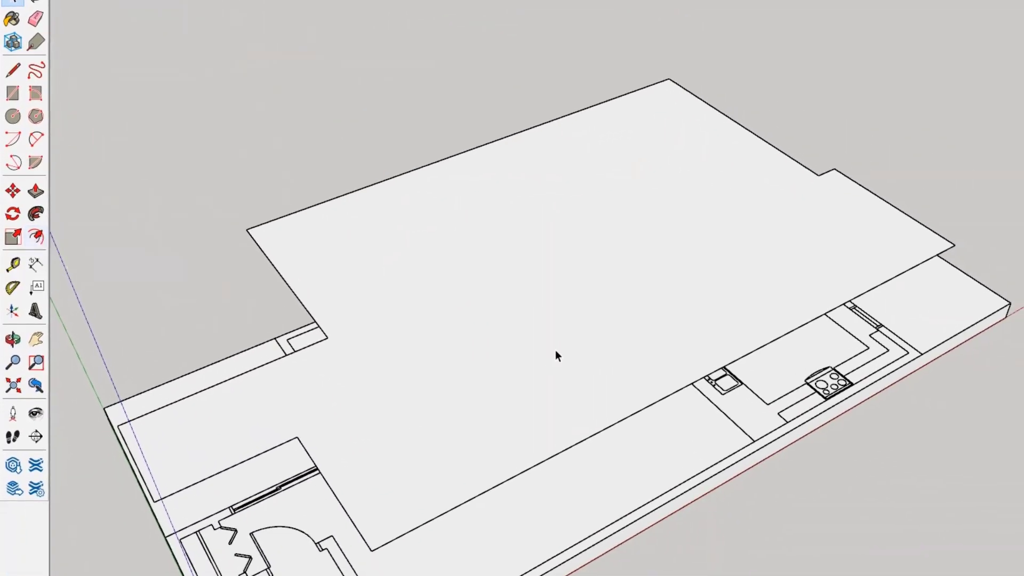
- Hide the floor plan component and the base slab group beneath the roof outline face
{"action": "left_click", "coordinate": [391, 299]}
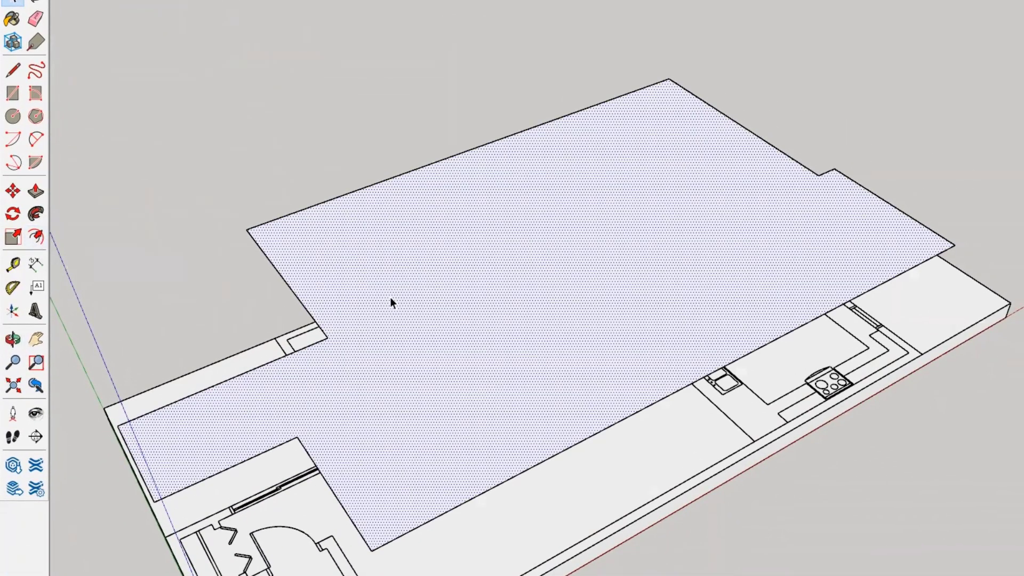
{"action": "key", "text": "o"}
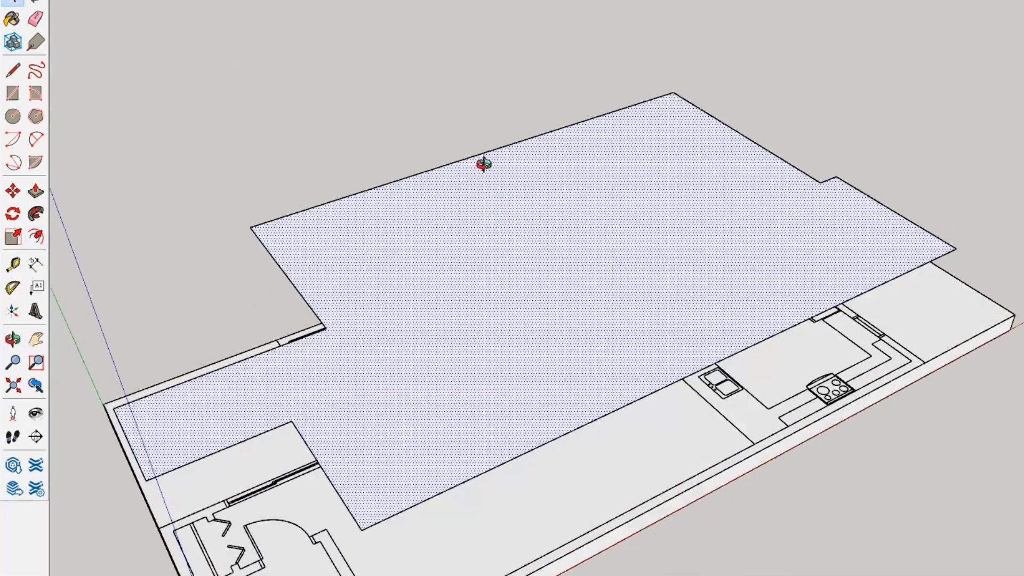
{"action": "left_click_drag", "start_coordinate": [480, 165], "coordinate": [512, 119]}
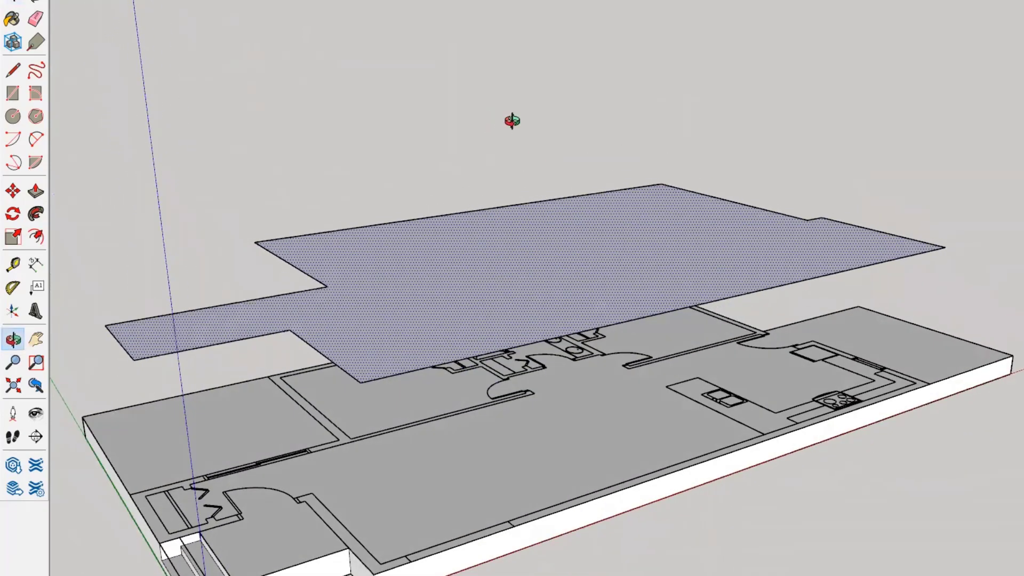
{"action": "key", "text": "space"}
{"action": "left_click", "coordinate": [248, 166]}
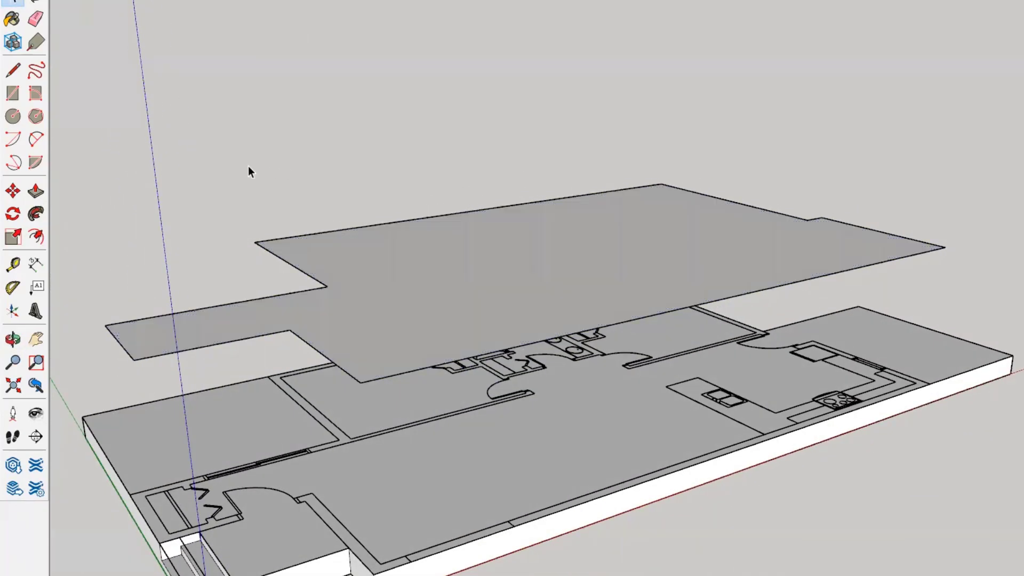
{"action": "left_click", "coordinate": [344, 444]}
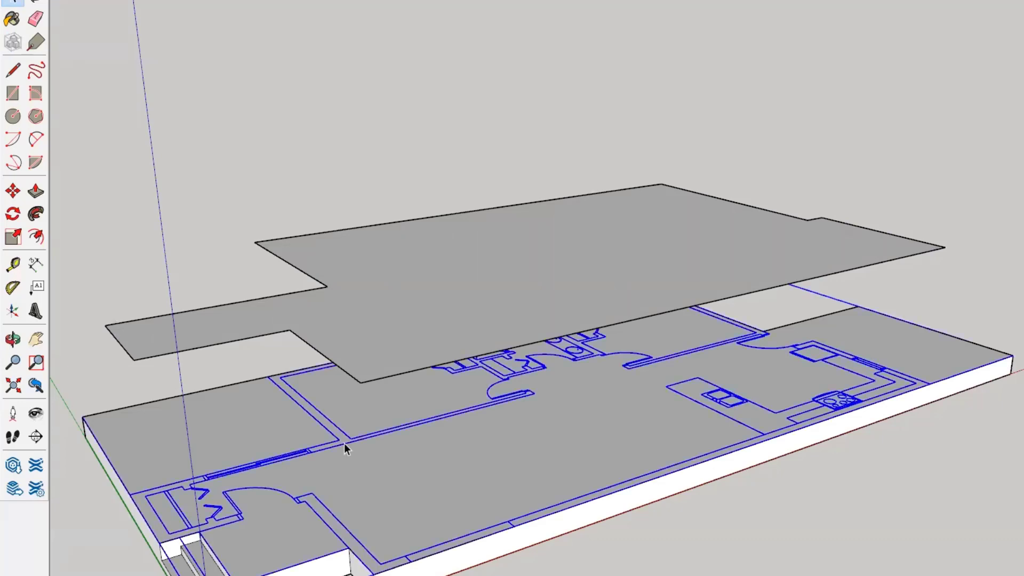
{"action": "right_click", "coordinate": [344, 443]}
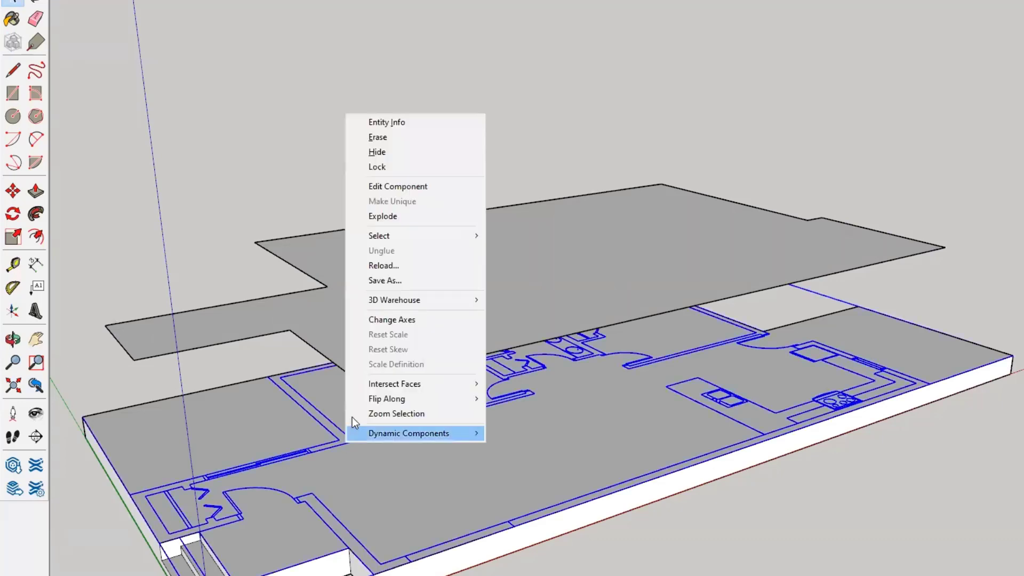
{"action": "left_click", "coordinate": [379, 155]}
{"action": "left_click", "coordinate": [374, 517]}
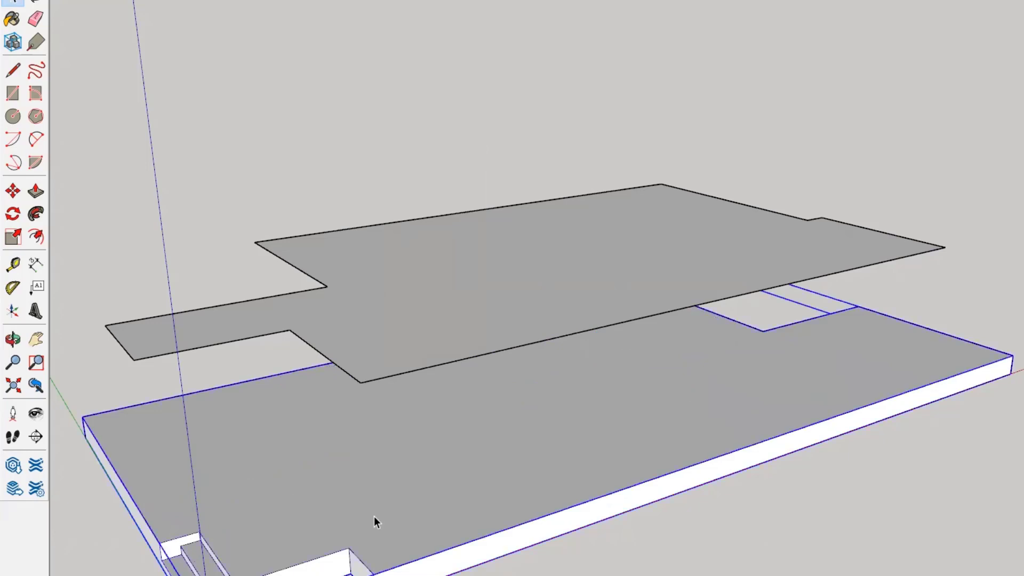
{"action": "right_click", "coordinate": [373, 517]}
{"action": "left_click", "coordinate": [408, 315]}
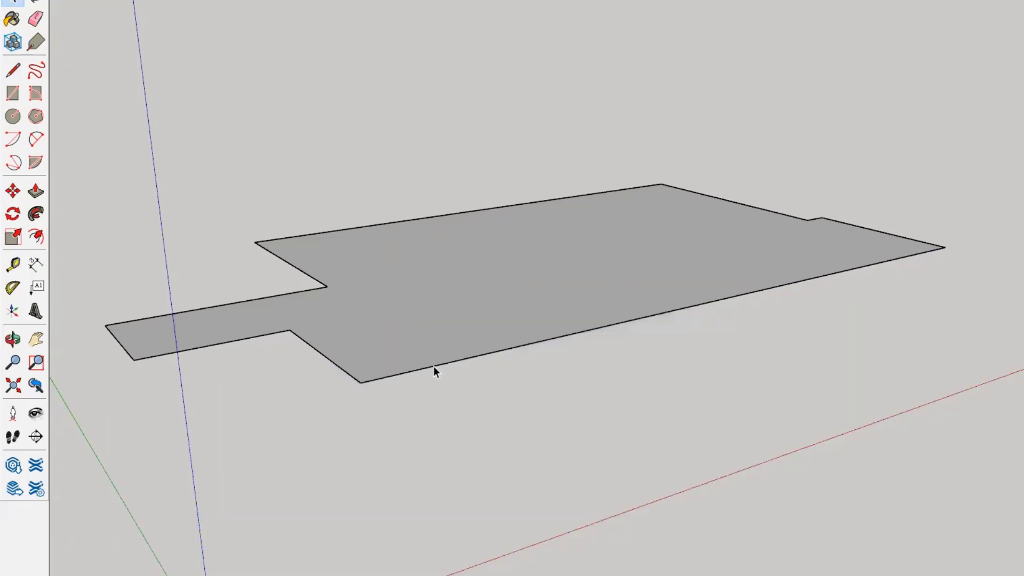
- Offset the edges of the roof outline face outward by 12 inches to form the overhang
{"action": "middle_click_drag", "start_coordinate": [514, 377], "coordinate": [481, 509]}
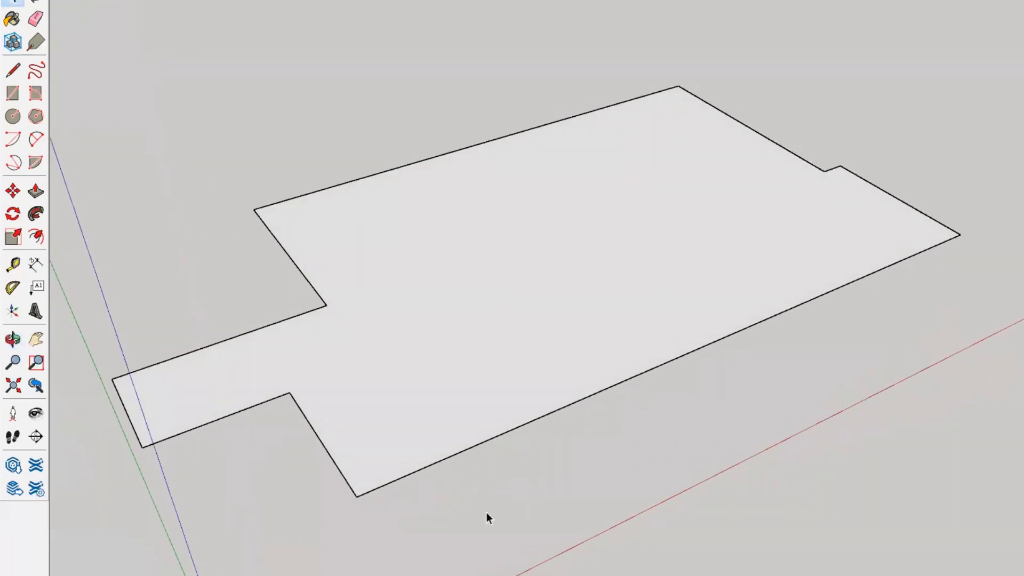
{"action": "left_click", "coordinate": [36, 238]}
{"action": "left_click", "coordinate": [480, 373]}
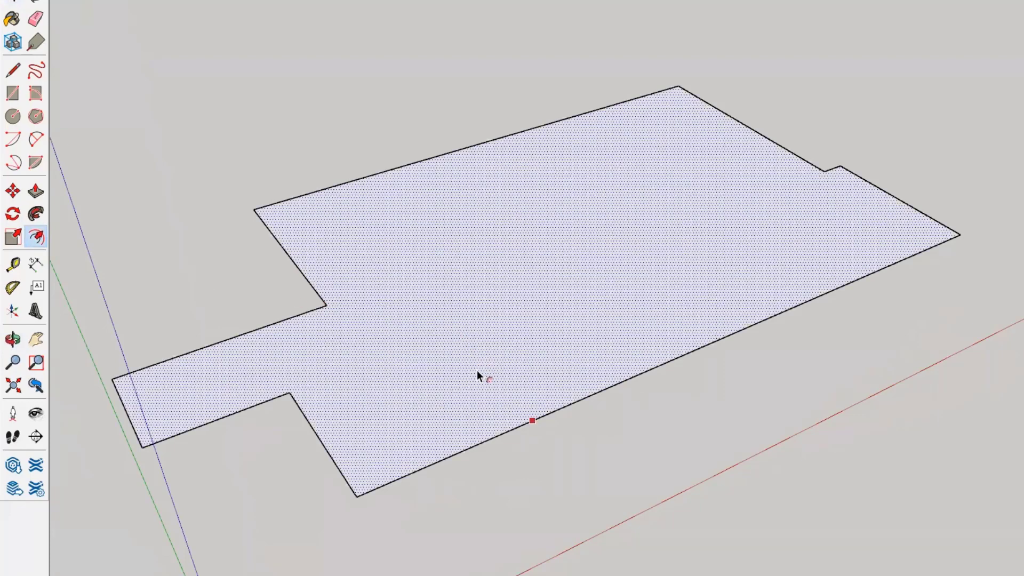
{"action": "left_click", "coordinate": [466, 449]}
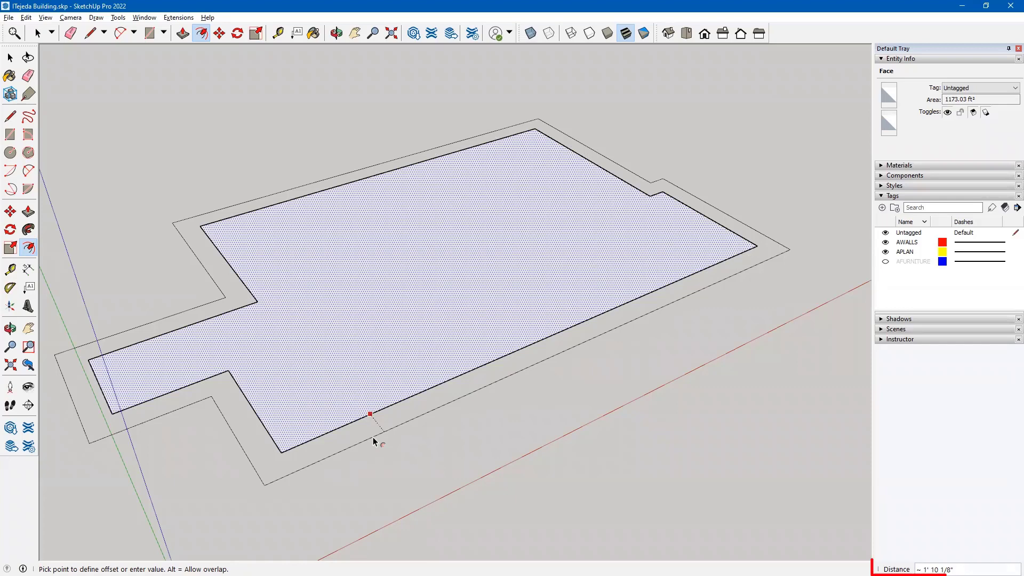
{"action": "type", "text": "12"}
{"action": "key", "text": "Return"}
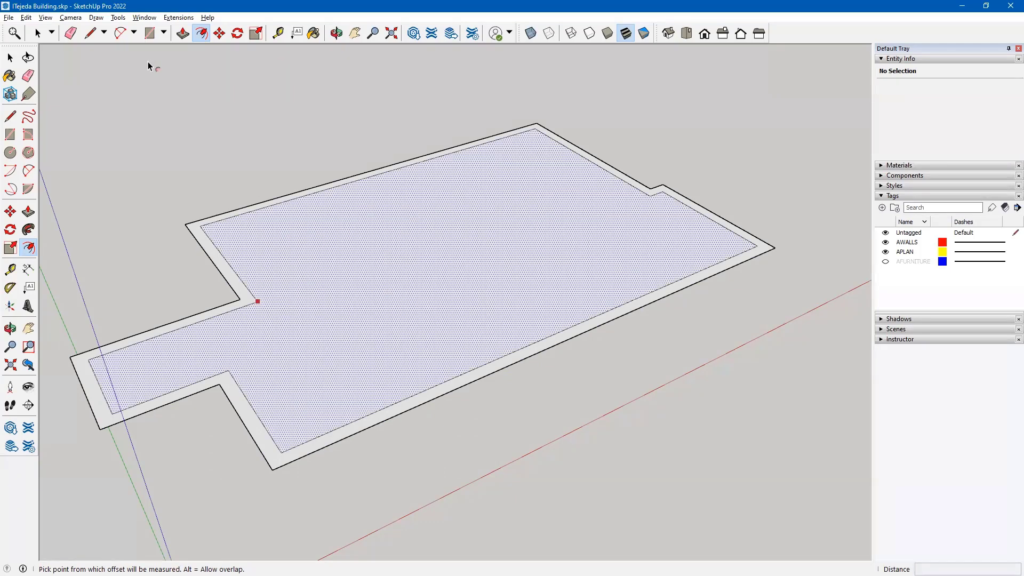
{"action": "left_click", "coordinate": [11, 58]}
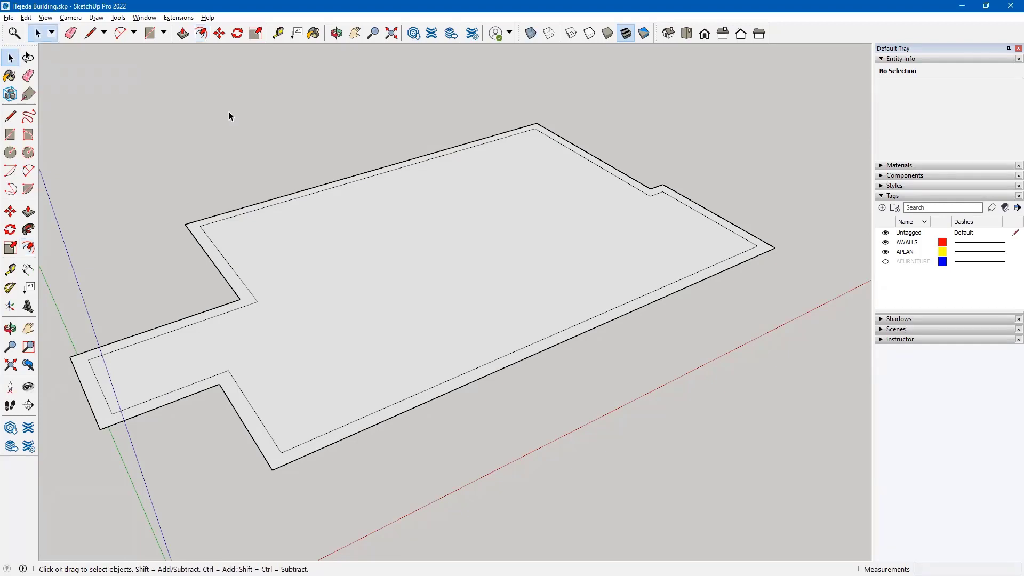
- Delete one inner edge of the offset roof outline, and select and delete the remaining connected inner edges together
{"action": "left_click", "coordinate": [29, 213]}
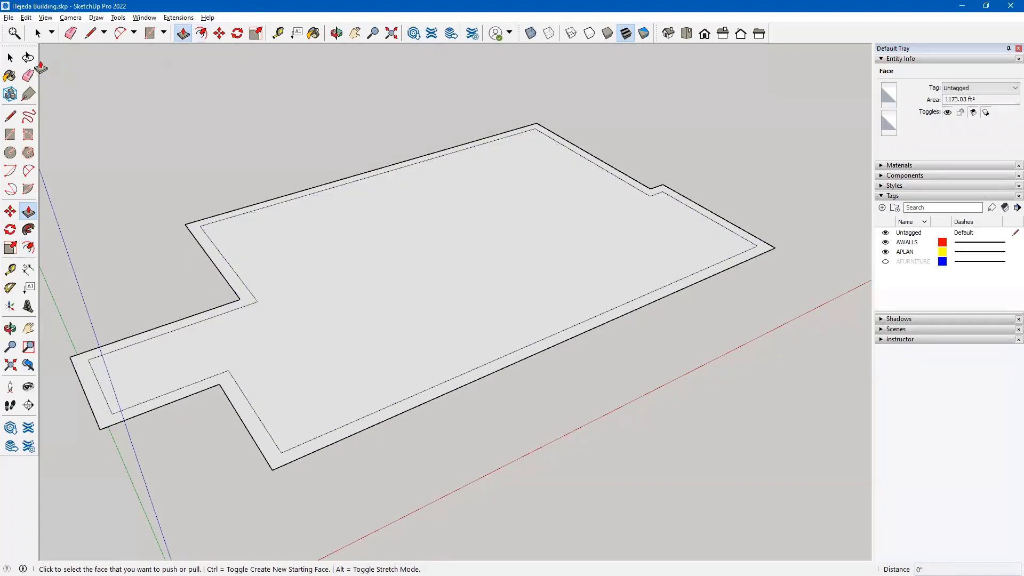
{"action": "left_click", "coordinate": [11, 57]}
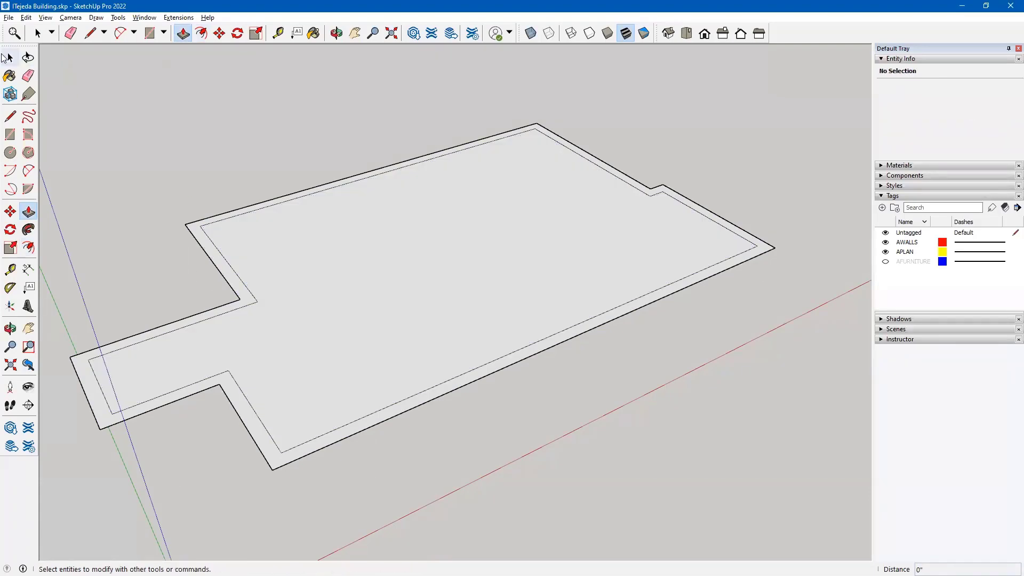
{"action": "left_click", "coordinate": [233, 271]}
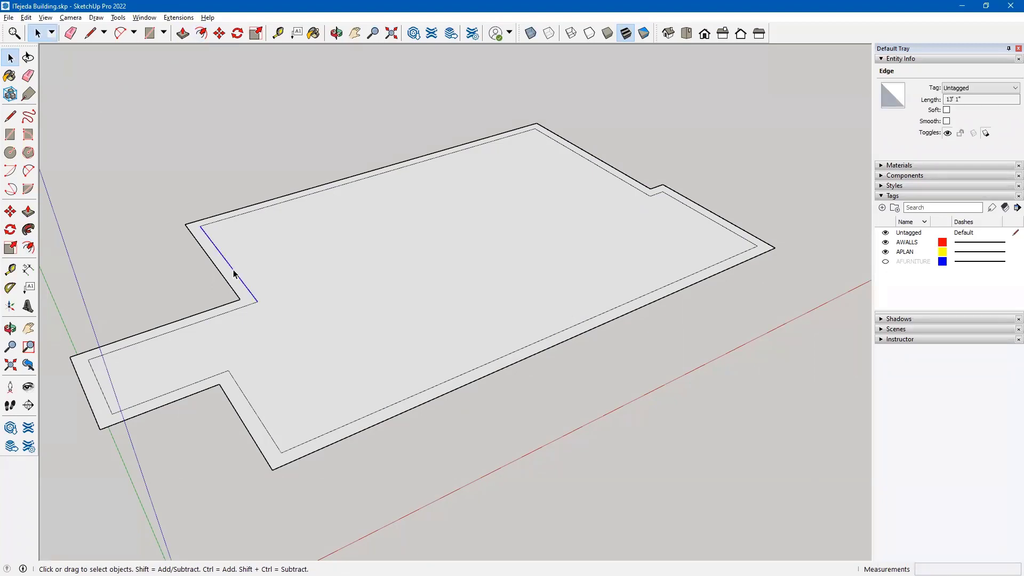
{"action": "key", "text": "Delete"}
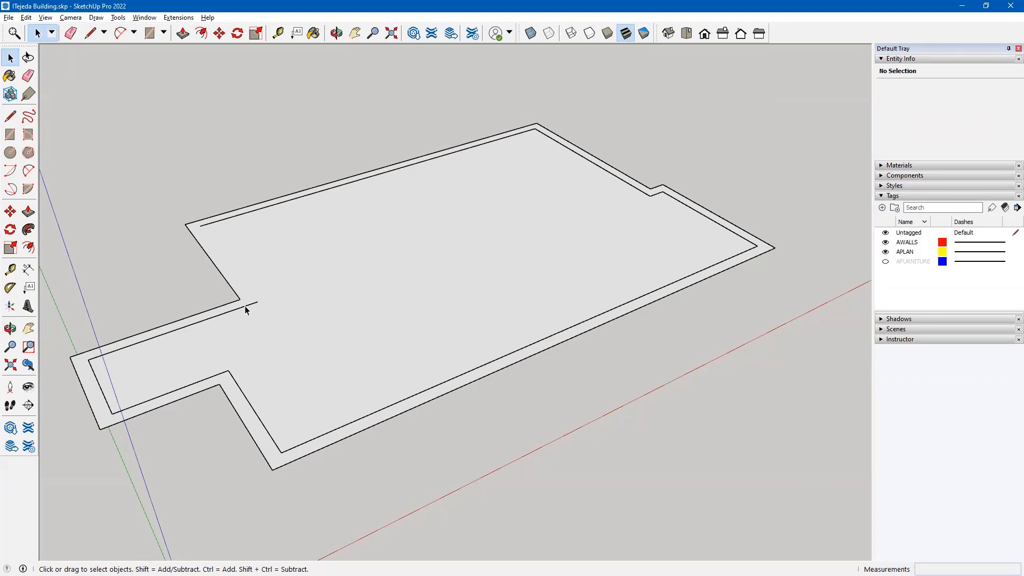
{"action": "left_click", "coordinate": [246, 309]}
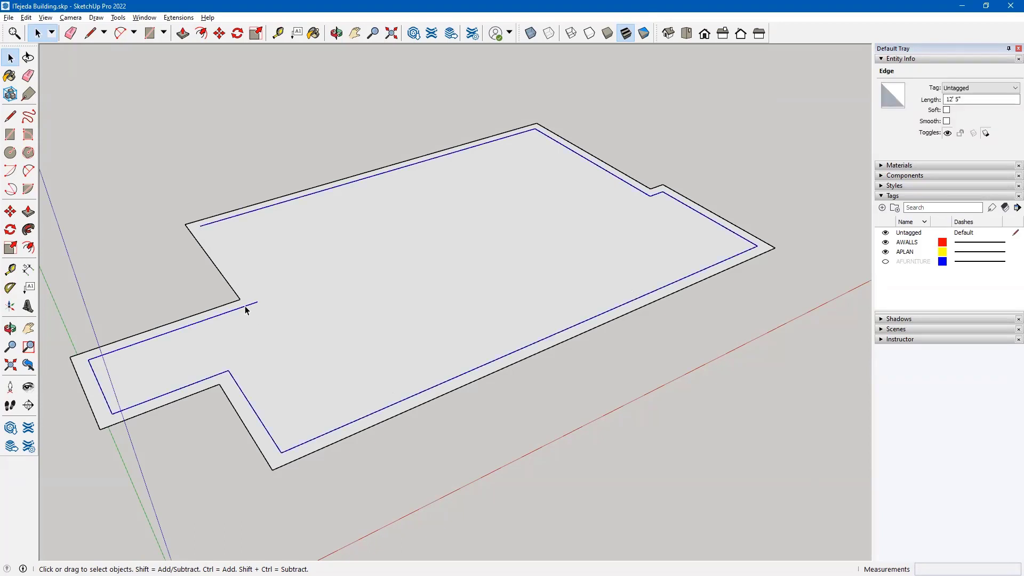
{"action": "triple_click", "coordinate": [246, 308]}
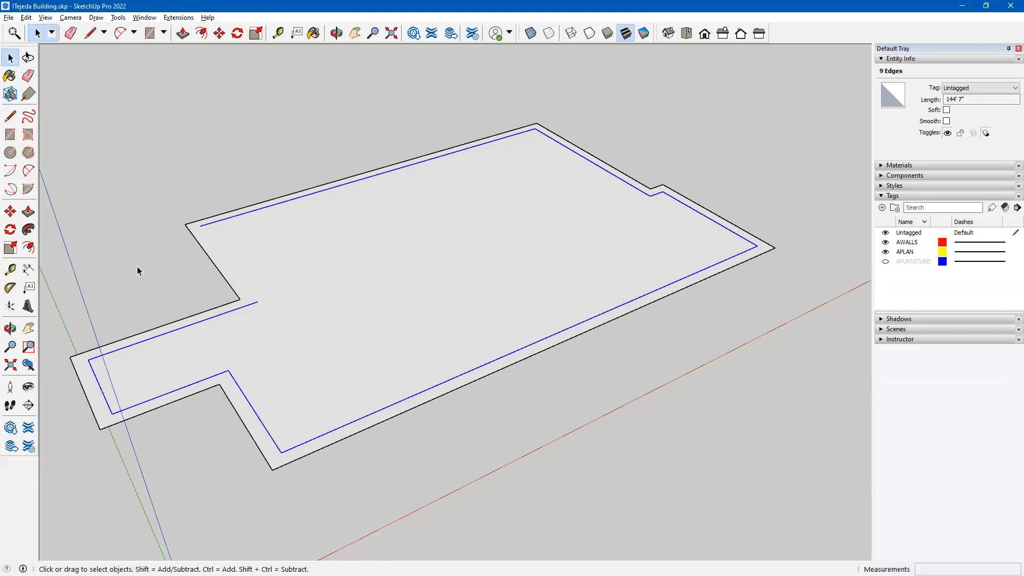
{"action": "key", "text": "Delete"}
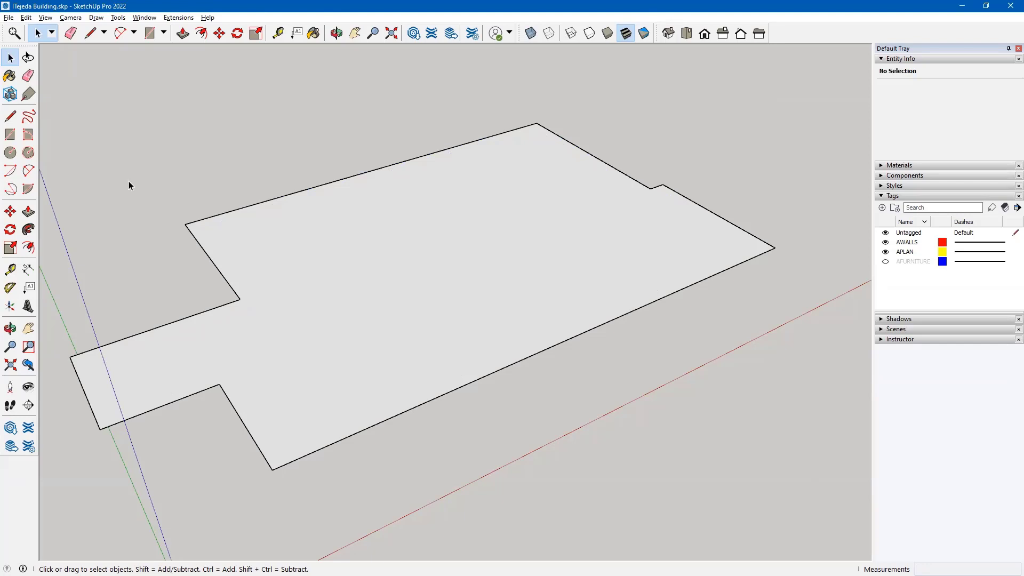
- Undo both deletions of the inner roof outline edges
{"action": "left_click", "coordinate": [26, 17]}
{"action": "left_click", "coordinate": [41, 28]}
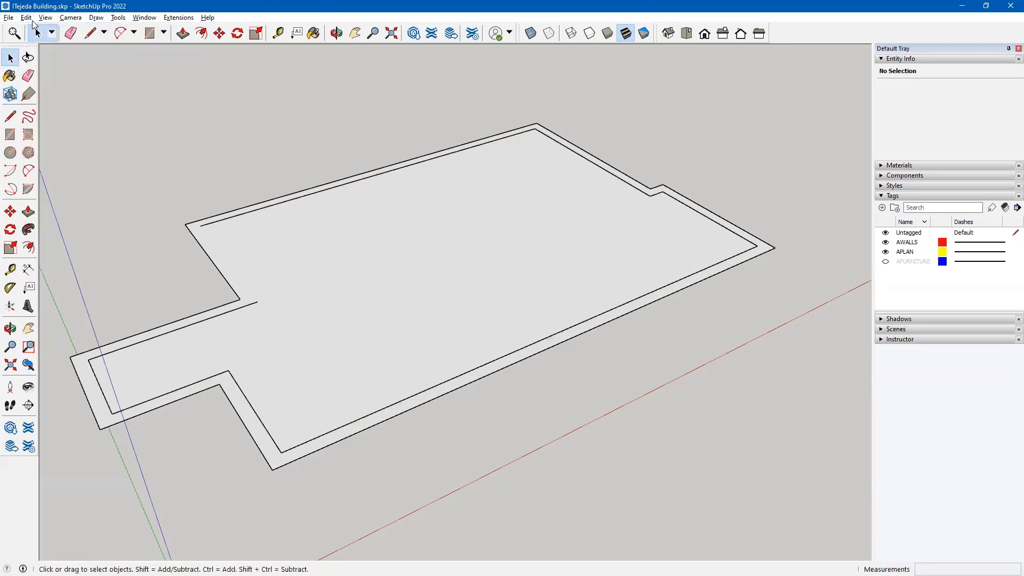
{"action": "left_click", "coordinate": [28, 18]}
{"action": "left_click", "coordinate": [41, 30]}
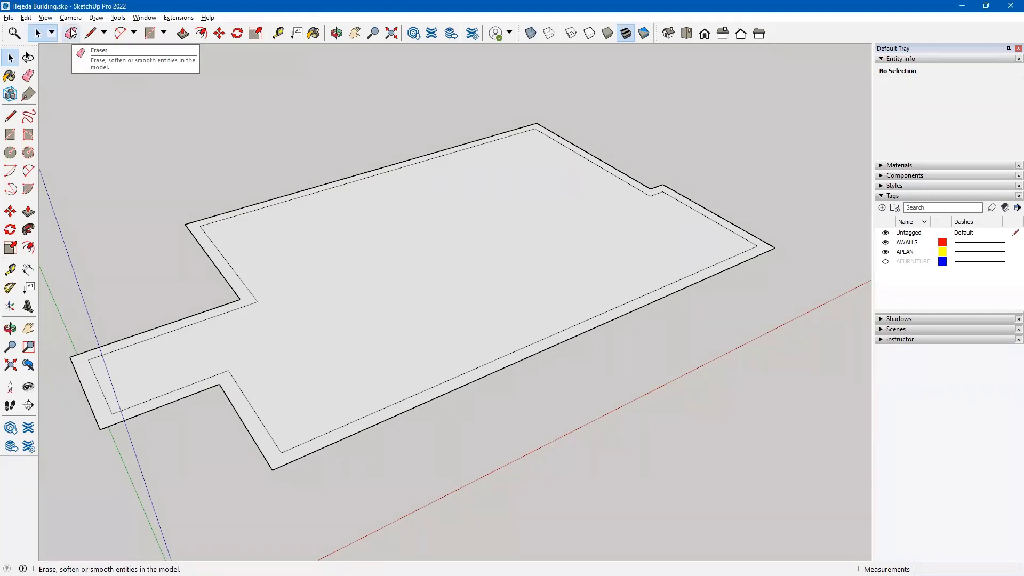
- Erase all inner outline edges from the roof face with the Eraser, leaving only the outer offset boundary
{"action": "left_click", "coordinate": [28, 76]}
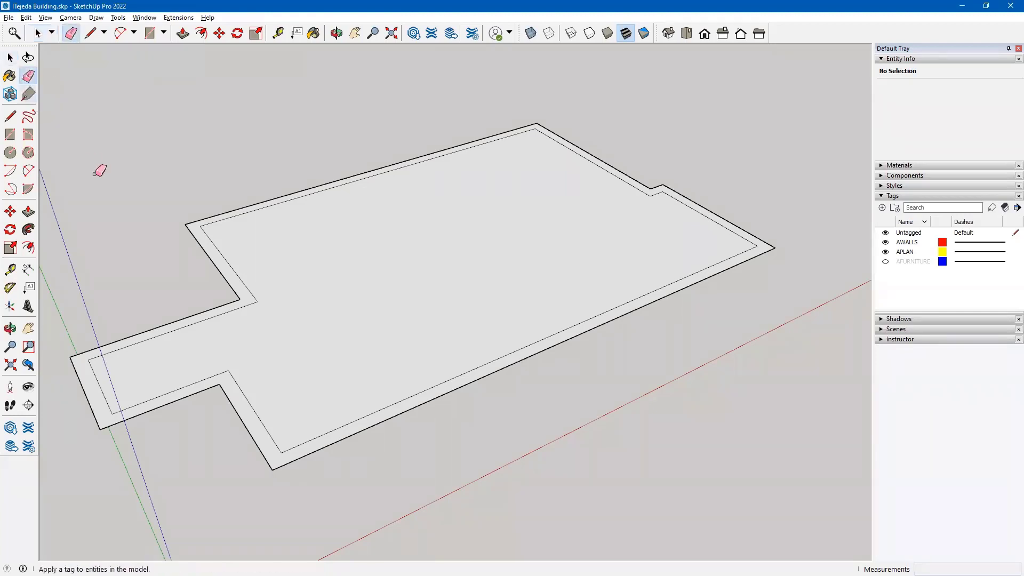
{"action": "left_click", "coordinate": [212, 232]}
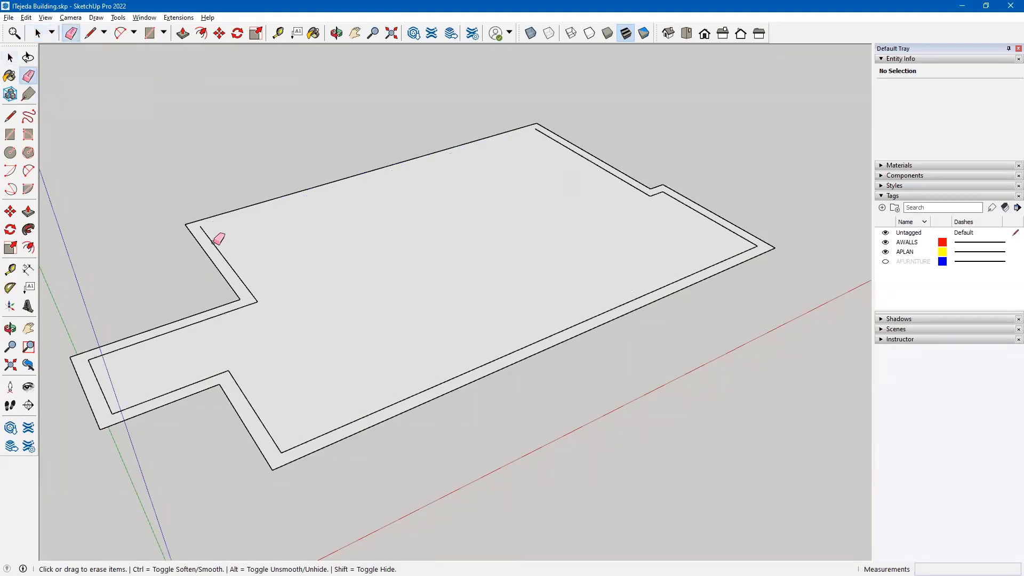
{"action": "left_click", "coordinate": [211, 235]}
{"action": "left_click", "coordinate": [255, 304]}
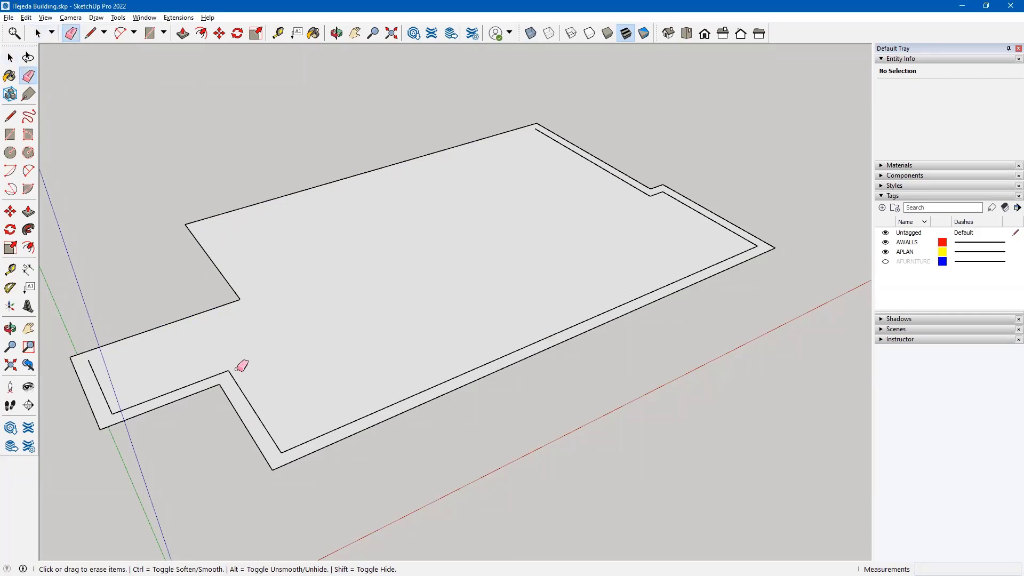
{"action": "left_click_drag", "start_coordinate": [237, 365], "coordinate": [227, 368]}
{"action": "left_click_drag", "start_coordinate": [118, 412], "coordinate": [113, 407]}
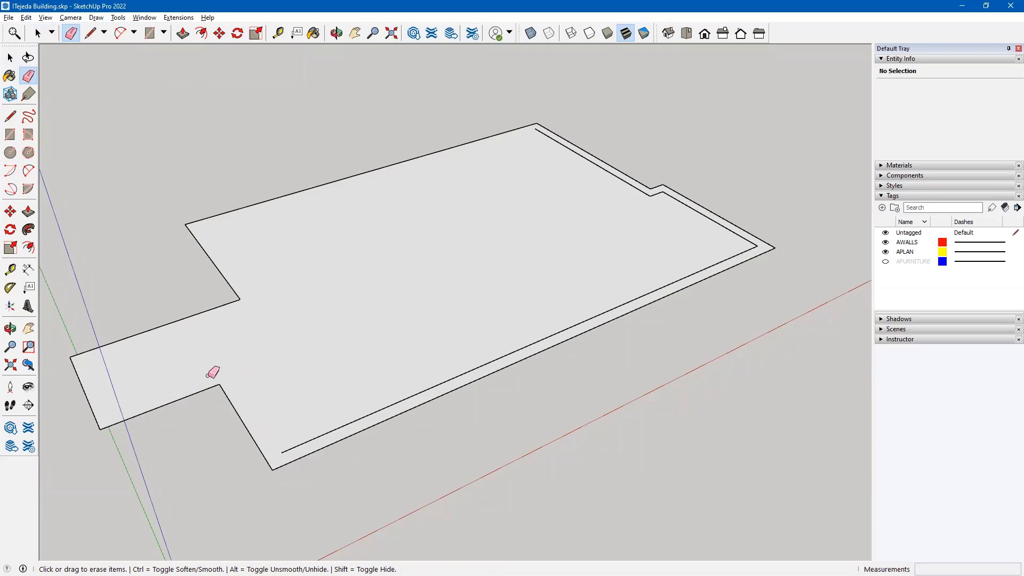
{"action": "left_click_drag", "start_coordinate": [769, 242], "coordinate": [758, 242]}
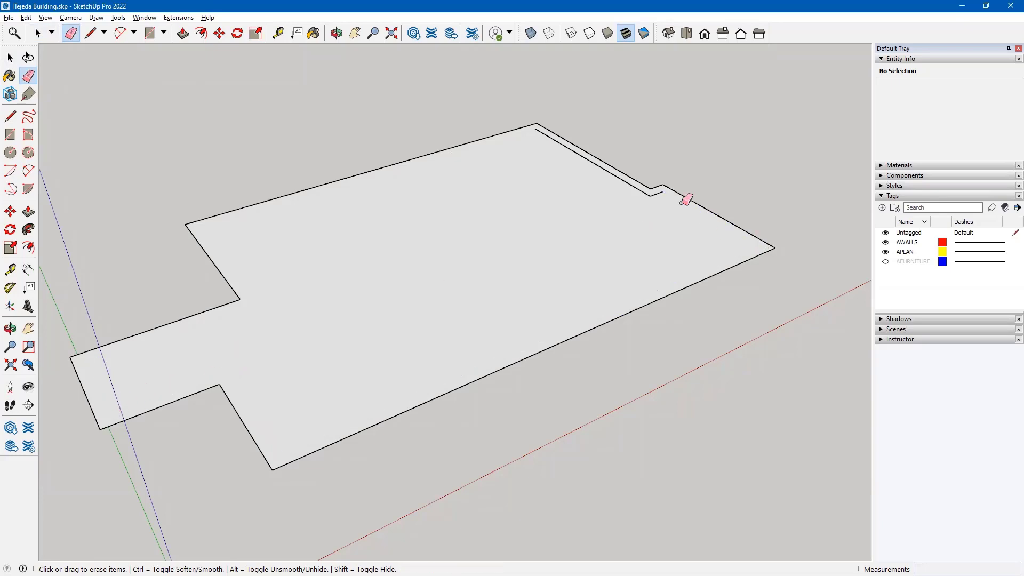
{"action": "left_click_drag", "start_coordinate": [655, 192], "coordinate": [654, 192]}
{"action": "left_click", "coordinate": [10, 57]}
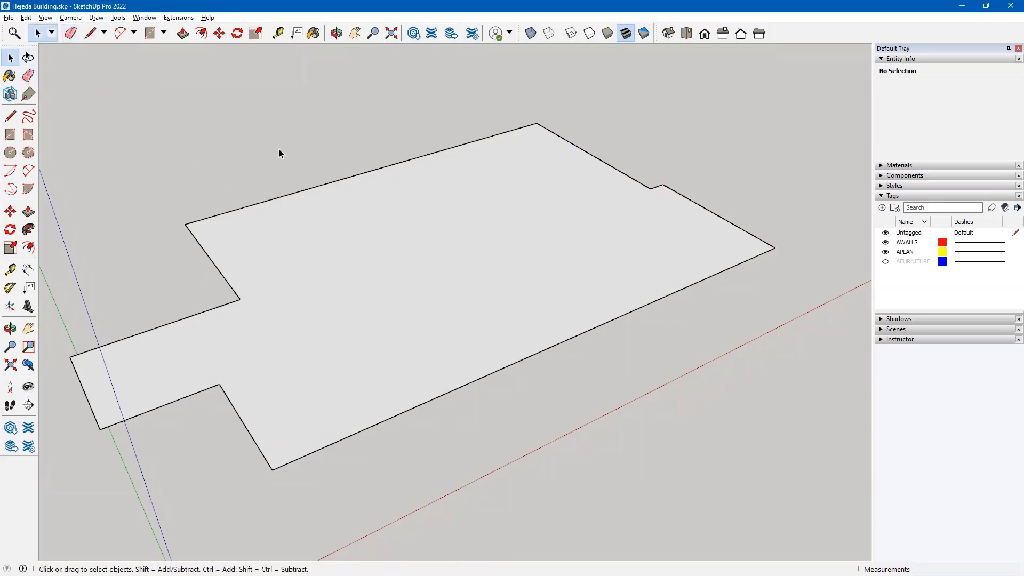
- Push/Pull the roof outline face upward by 12 inches to form the slab
{"action": "key", "text": "p"}
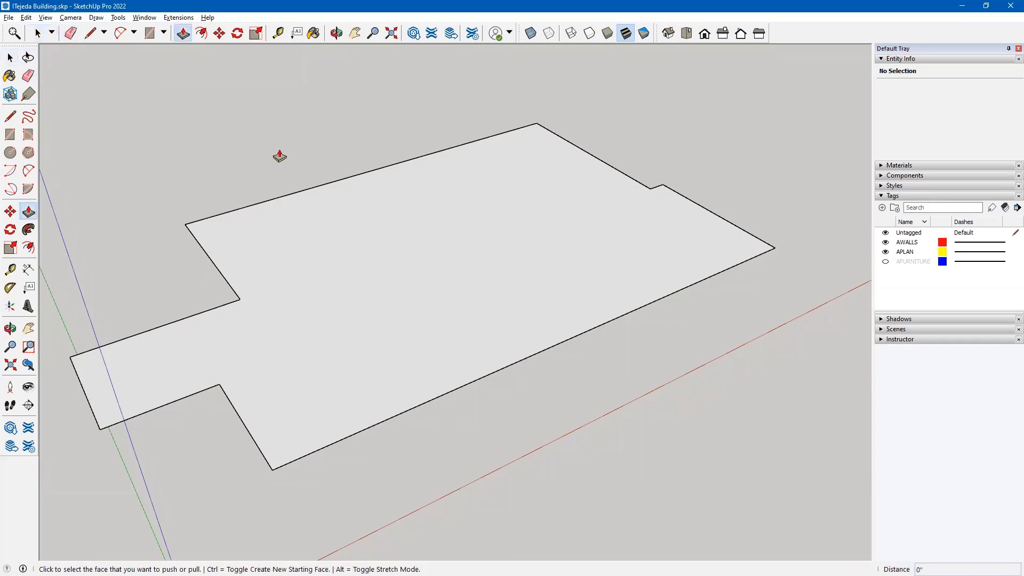
{"action": "left_click", "coordinate": [359, 267]}
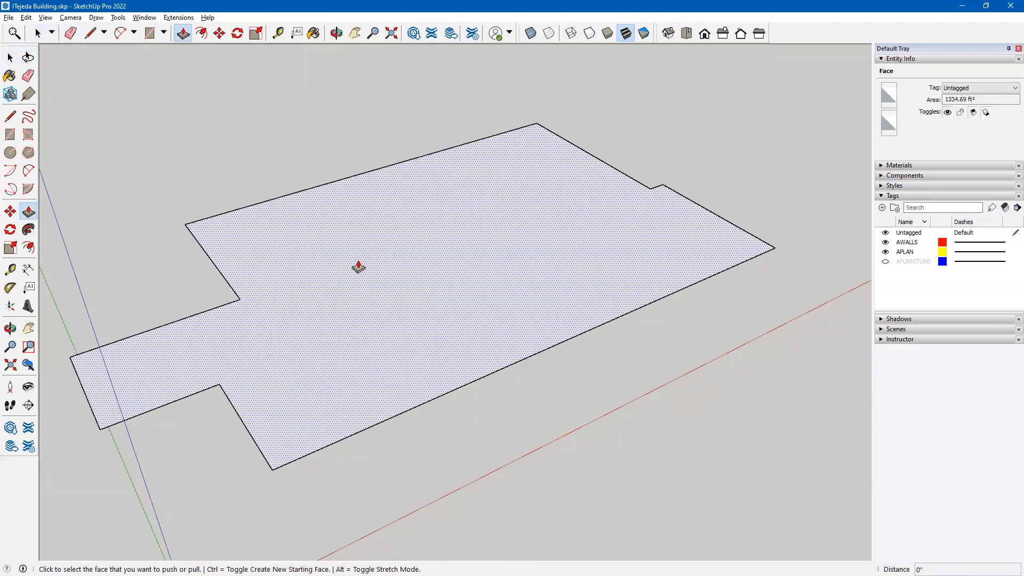
{"action": "left_click", "coordinate": [358, 267]}
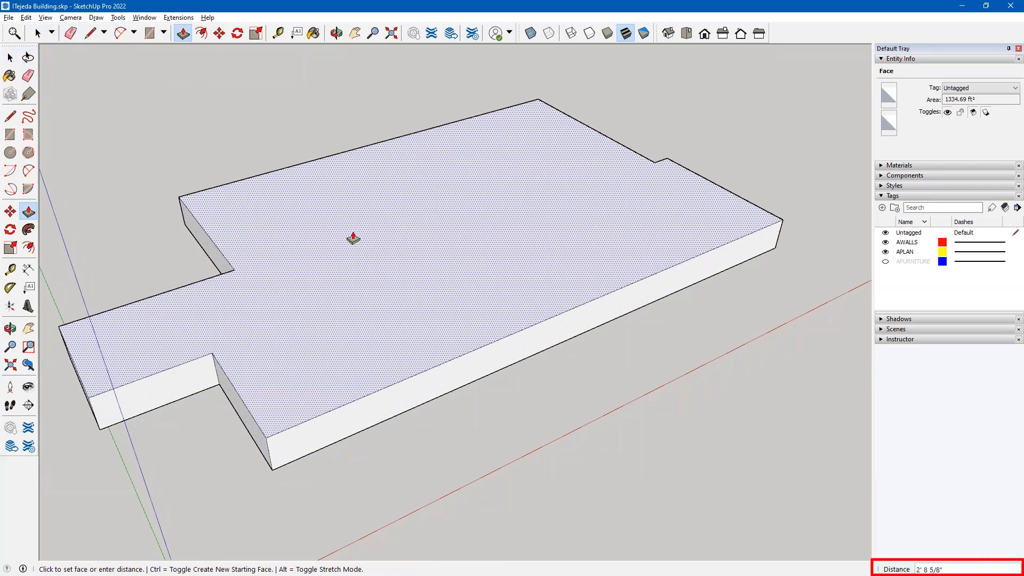
{"action": "type", "text": "12"}
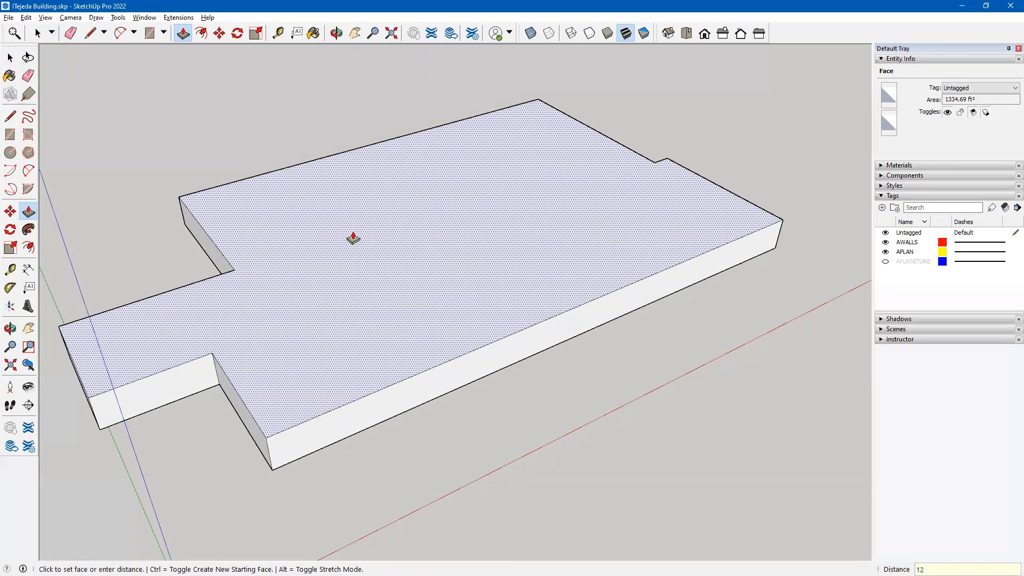
{"action": "key", "text": "Return"}
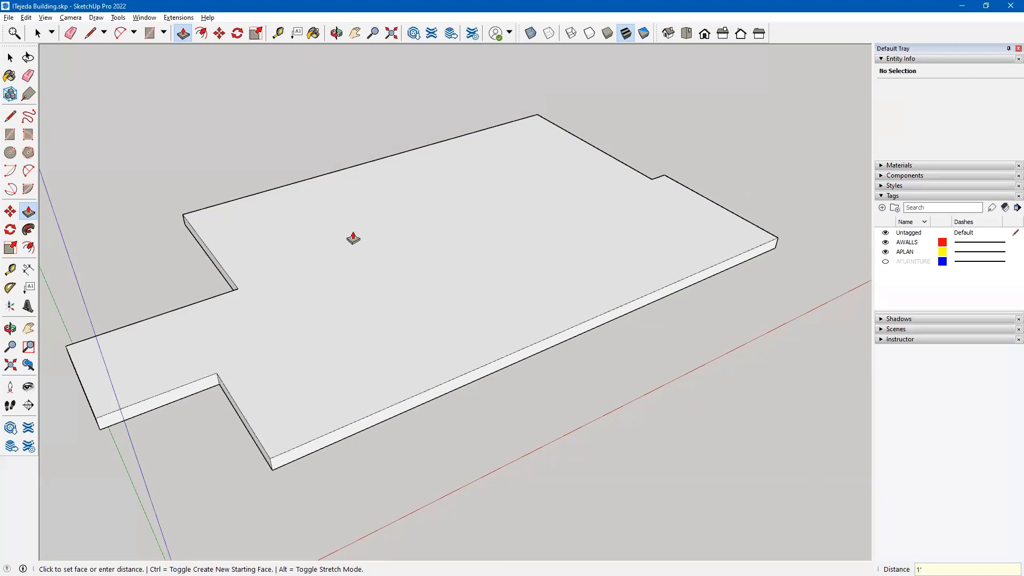
- Select all connected geometry of the roof slab and make it a group
{"action": "left_click", "coordinate": [10, 57]}
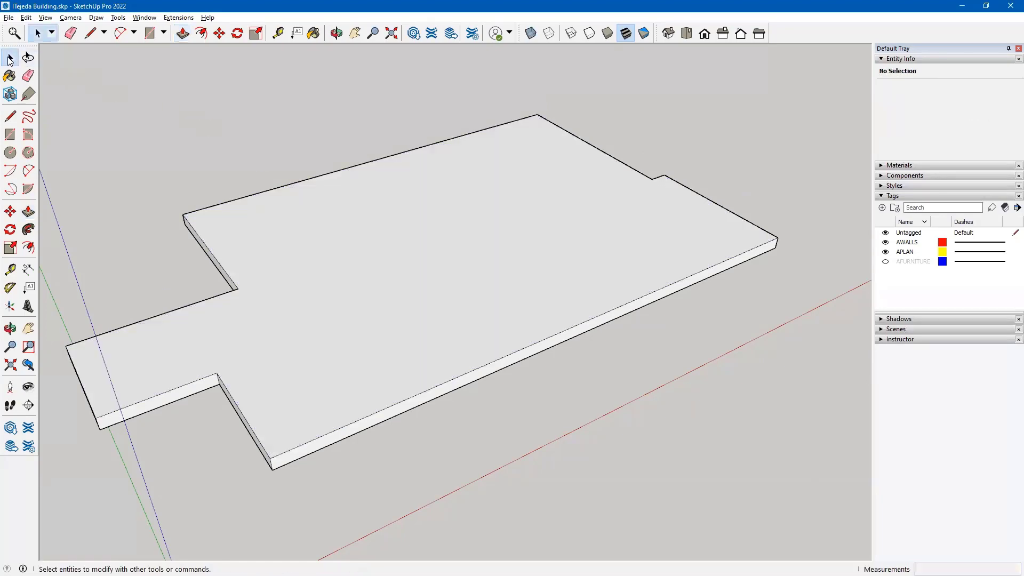
{"action": "triple_click", "coordinate": [395, 314]}
{"action": "right_click", "coordinate": [395, 313]}
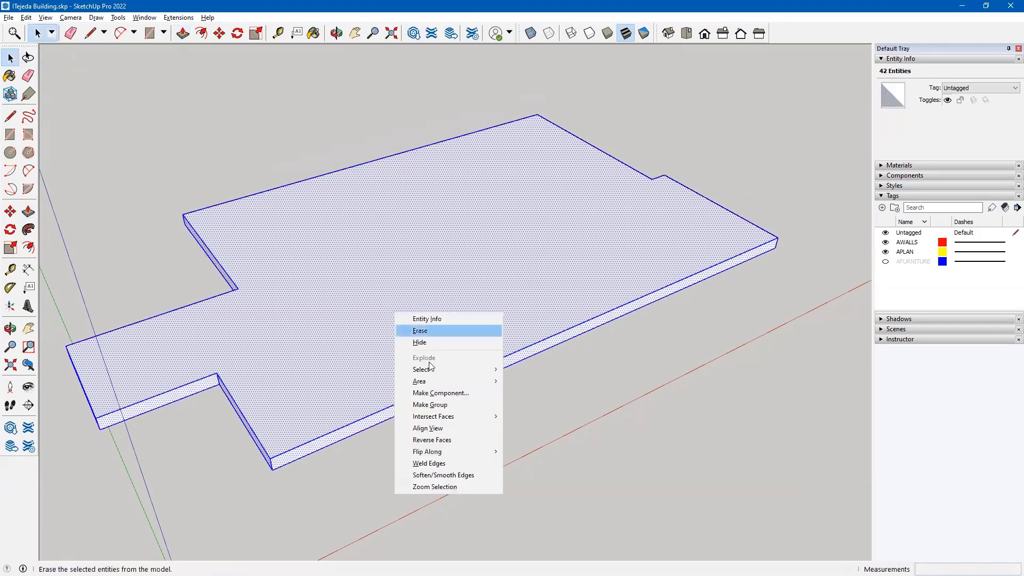
{"action": "left_click", "coordinate": [432, 405]}
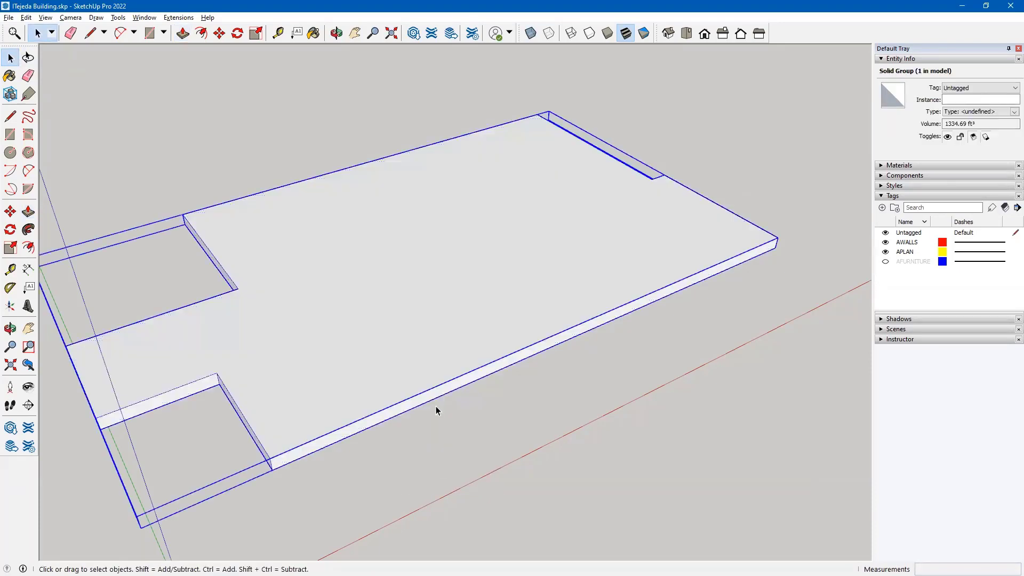
{"action": "left_click", "coordinate": [468, 454]}
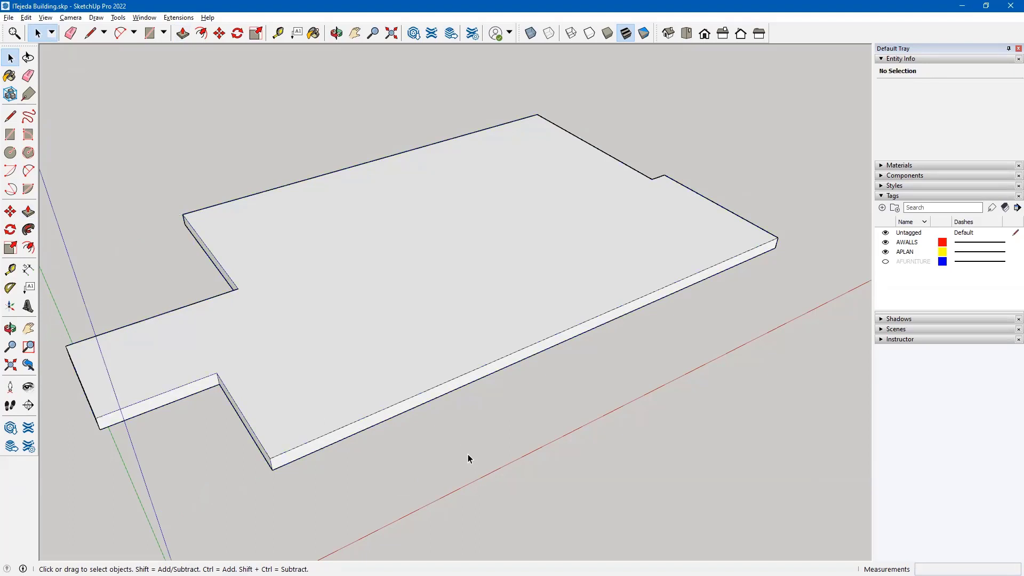
- Unhide all hidden objects of the house model
{"action": "left_click", "coordinate": [26, 17]}
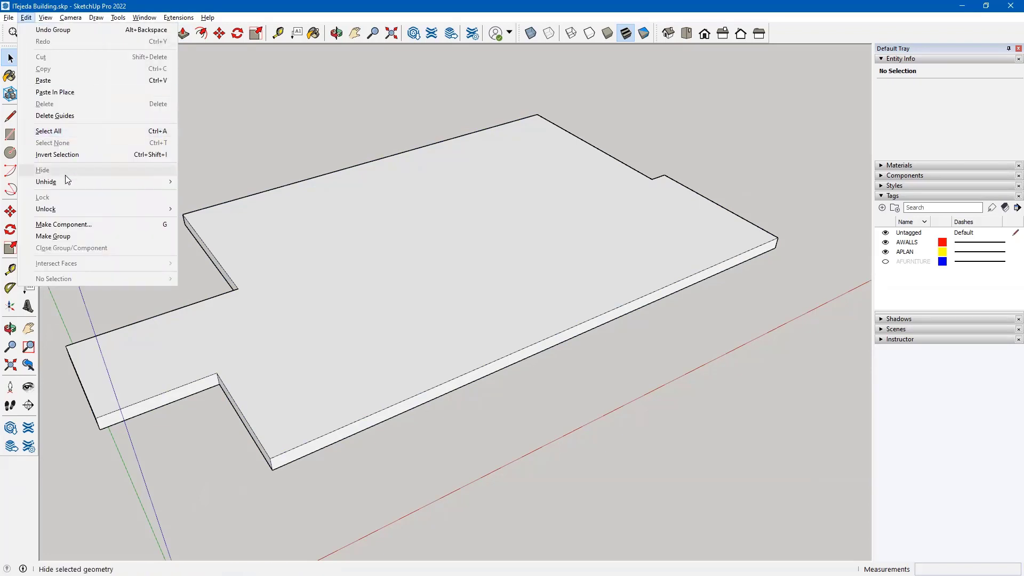
{"action": "mouse_move", "coordinate": [66, 182]}
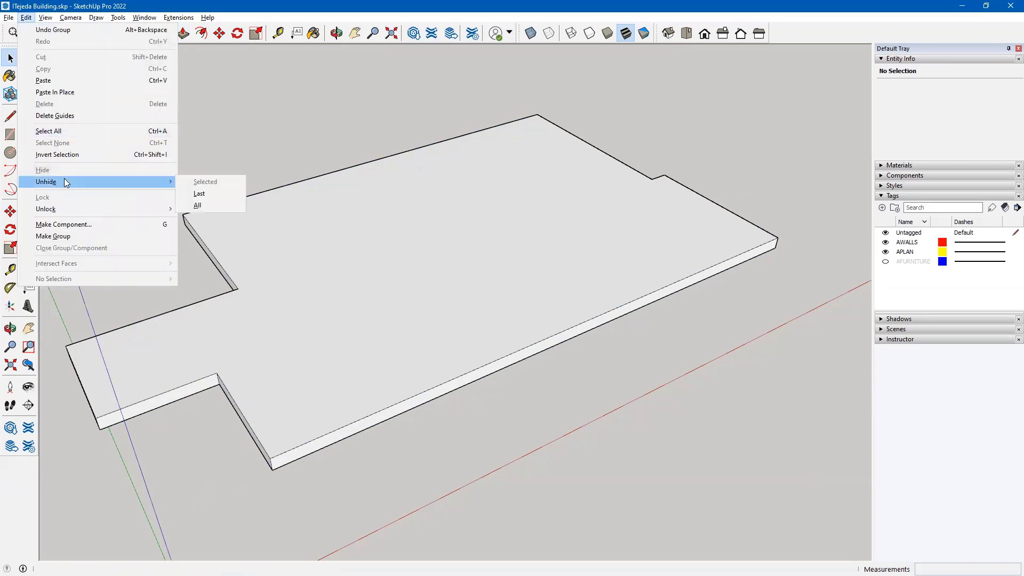
{"action": "left_click", "coordinate": [198, 205]}
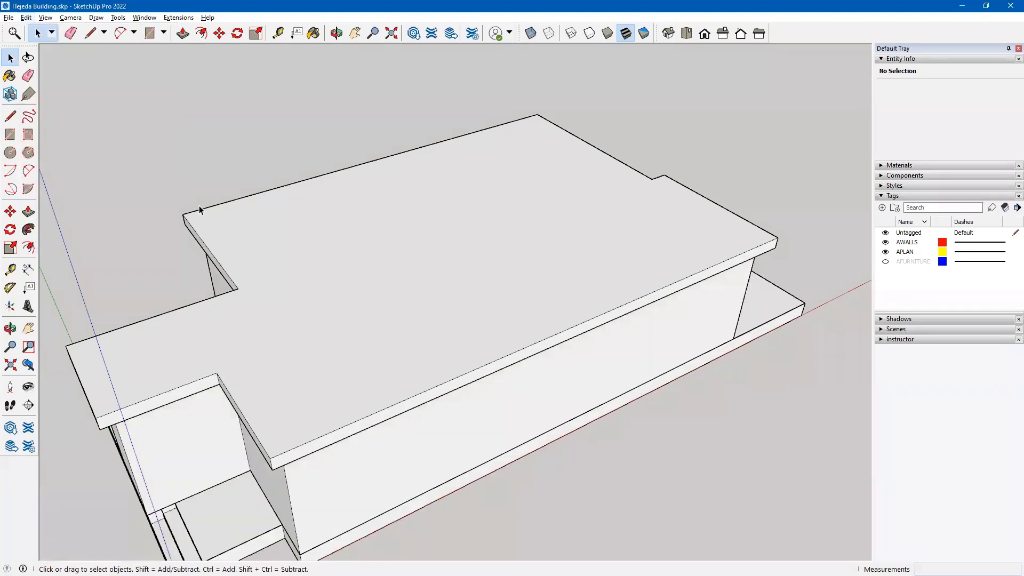
- Inside the roof group, extend the recessed edge face above the entrance steps 7' 9" flush with the neighbouring roof edge, and close the group
{"action": "mouse_move", "coordinate": [644, 504]}
{"action": "middle_mouse_down"}
{"action": "mouse_move", "coordinate": [594, 452]}
{"action": "mouse_move", "coordinate": [554, 361]}
{"action": "mouse_move", "coordinate": [546, 306]}
{"action": "mouse_move", "coordinate": [661, 295]}
{"action": "mouse_move", "coordinate": [747, 347]}
{"action": "mouse_move", "coordinate": [778, 391]}
{"action": "mouse_move", "coordinate": [768, 386]}
{"action": "middle_mouse_up"}
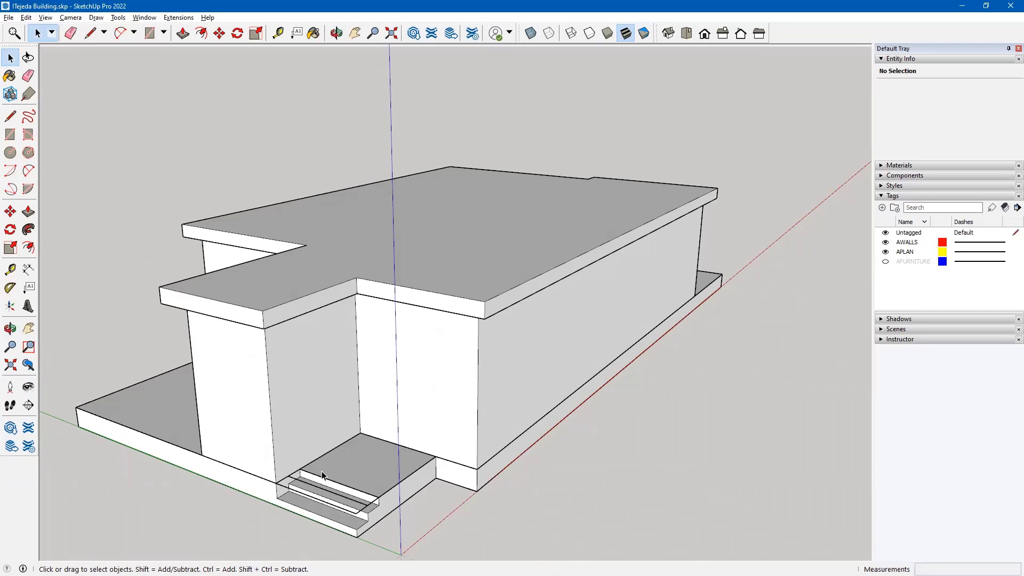
{"action": "middle_click_drag", "start_coordinate": [322, 428], "coordinate": [414, 346]}
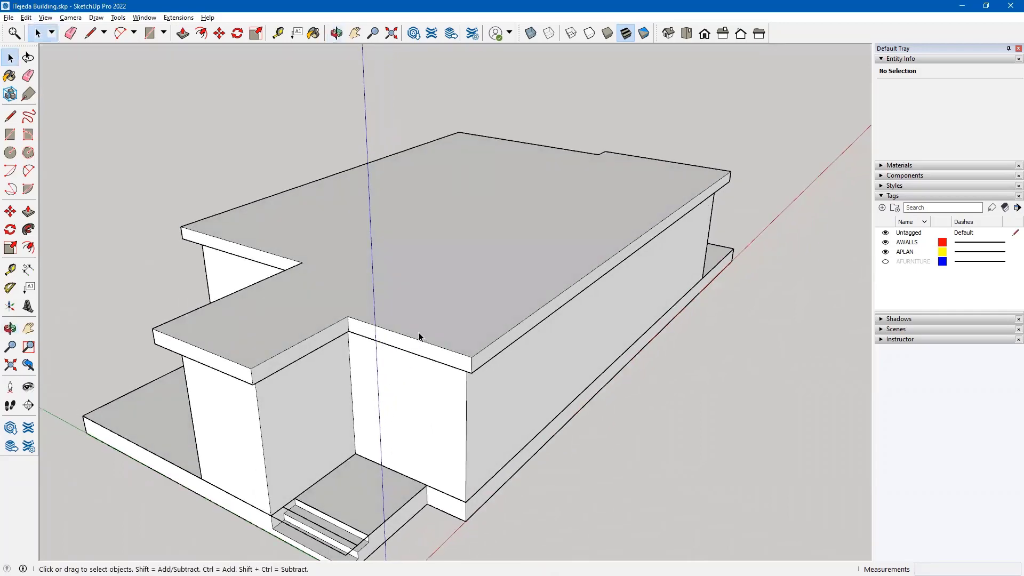
{"action": "double_click", "coordinate": [421, 331]}
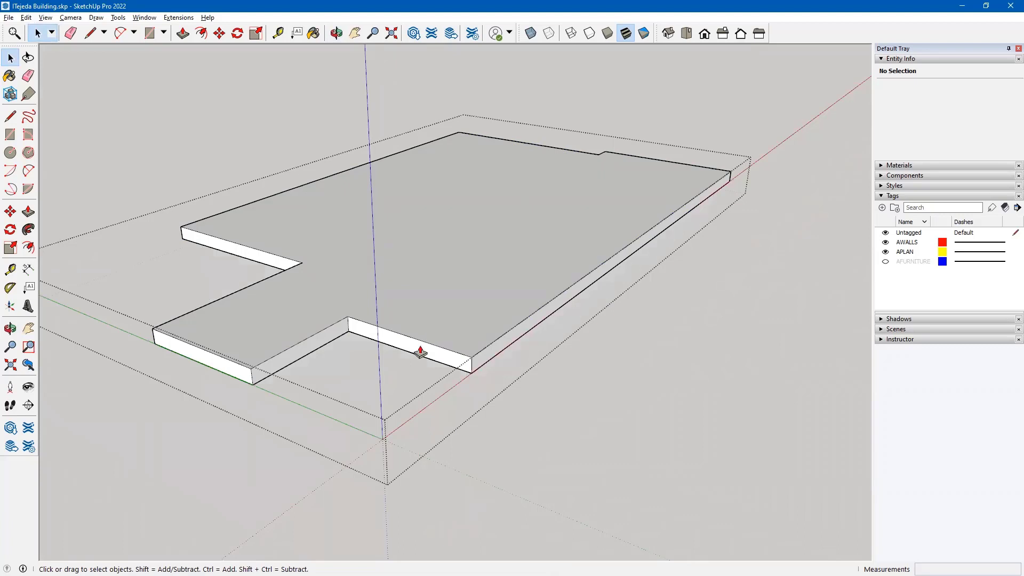
{"action": "key", "text": "p"}
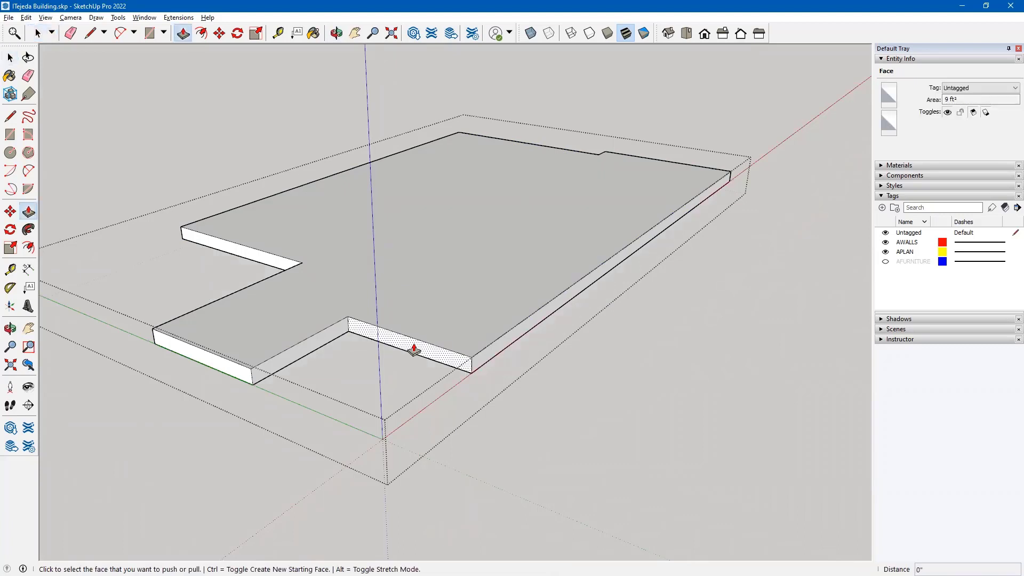
{"action": "left_click", "coordinate": [414, 351]}
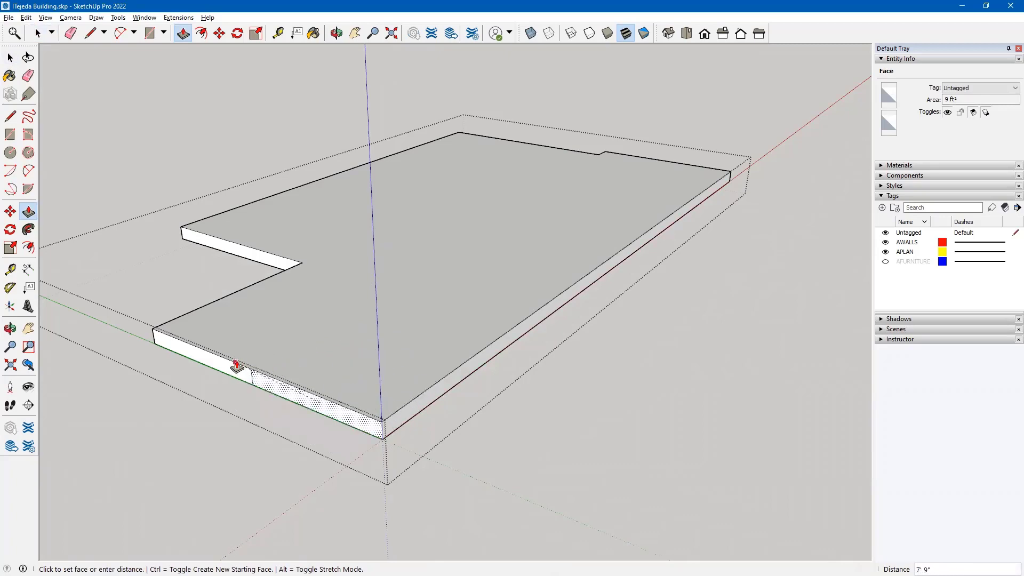
{"action": "left_click", "coordinate": [237, 367]}
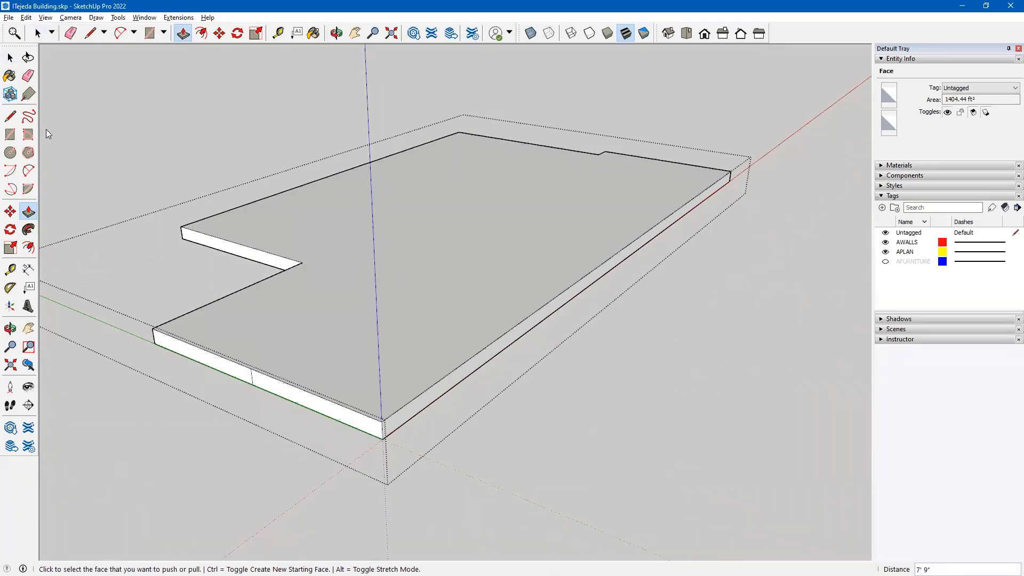
{"action": "left_click", "coordinate": [10, 57]}
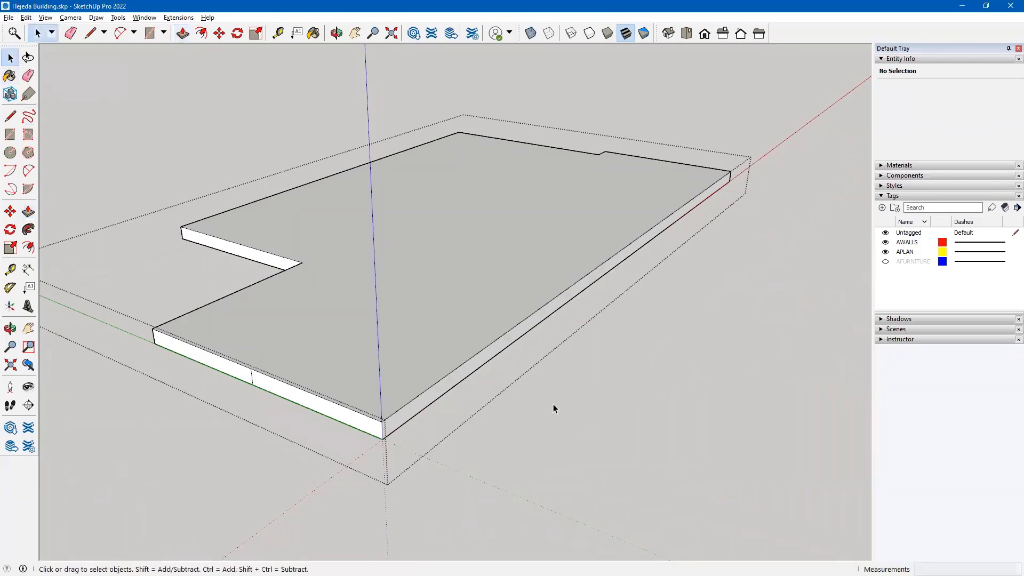
{"action": "left_click", "coordinate": [591, 408]}
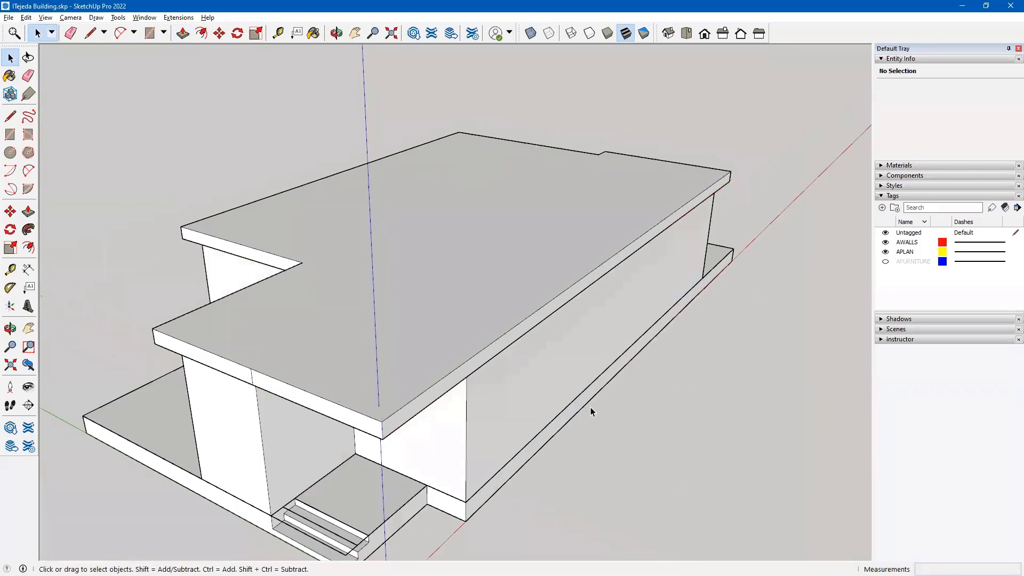
- Inside the roof group, turn off hiding the rest of the model and extend the end face above the projecting platform 9' to the platform's corner
{"action": "middle_click_drag", "start_coordinate": [670, 433], "coordinate": [428, 386]}
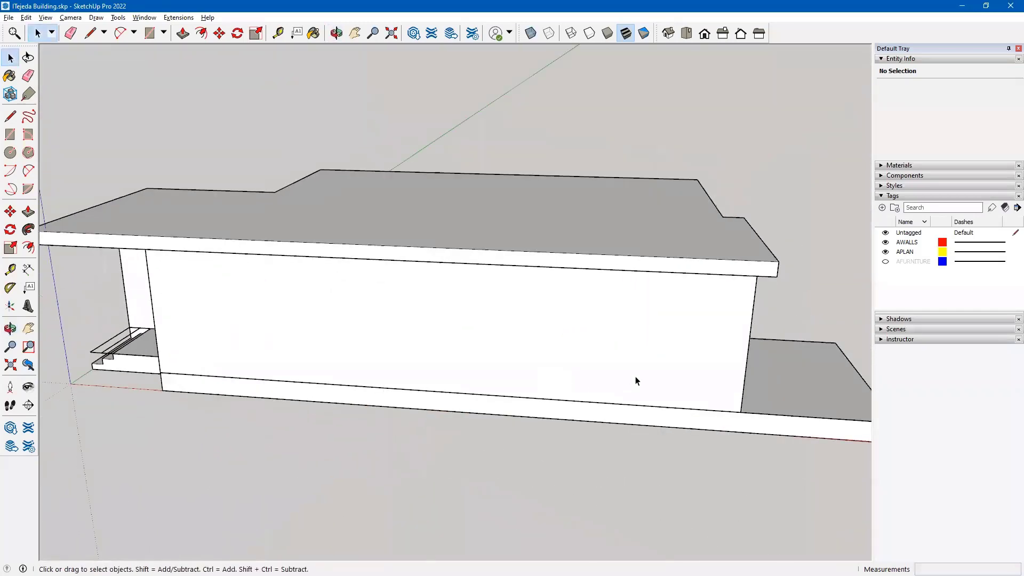
{"action": "middle_click_drag", "start_coordinate": [667, 381], "coordinate": [398, 366]}
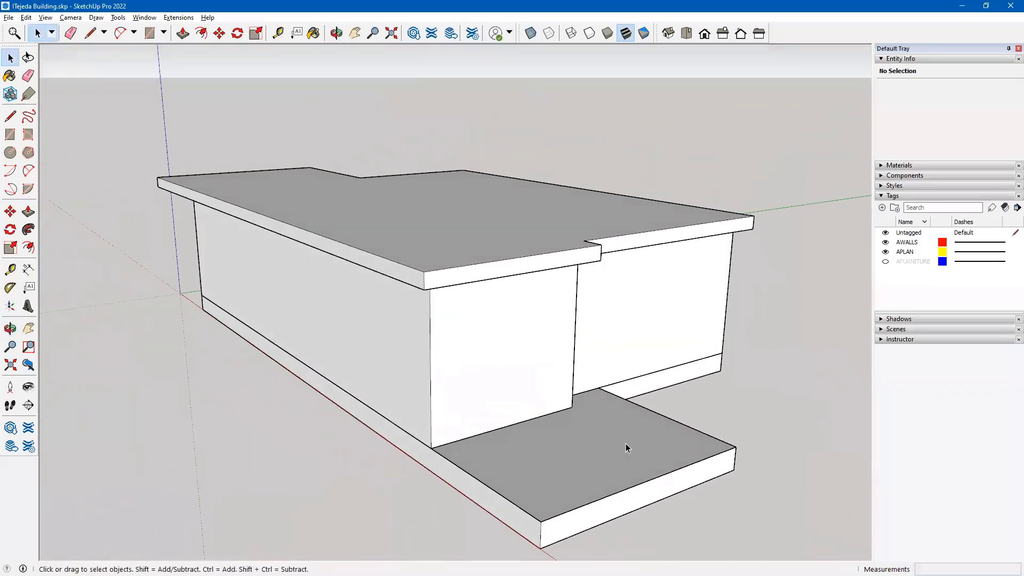
{"action": "middle_click_drag", "start_coordinate": [634, 397], "coordinate": [393, 422]}
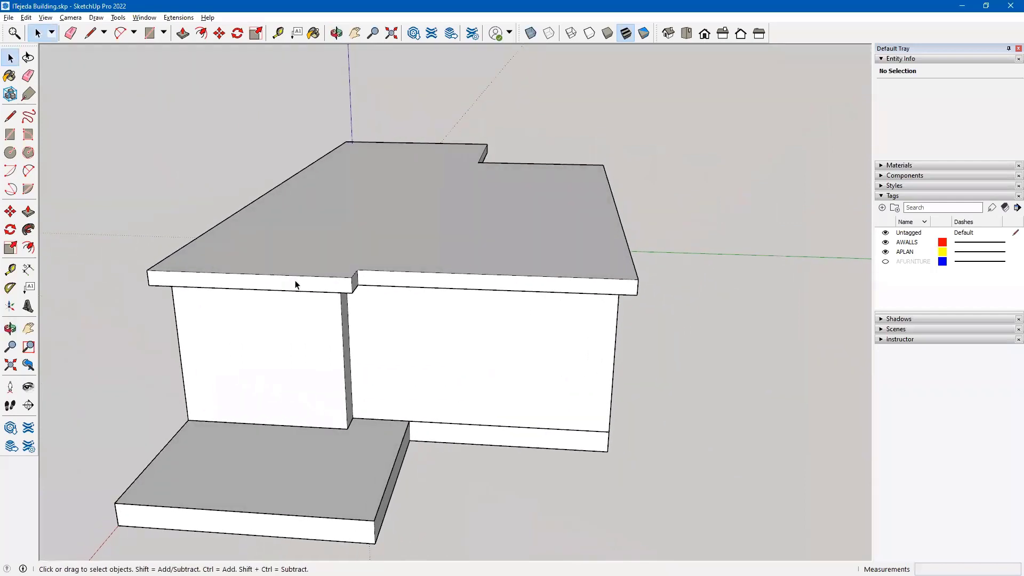
{"action": "double_click", "coordinate": [296, 284]}
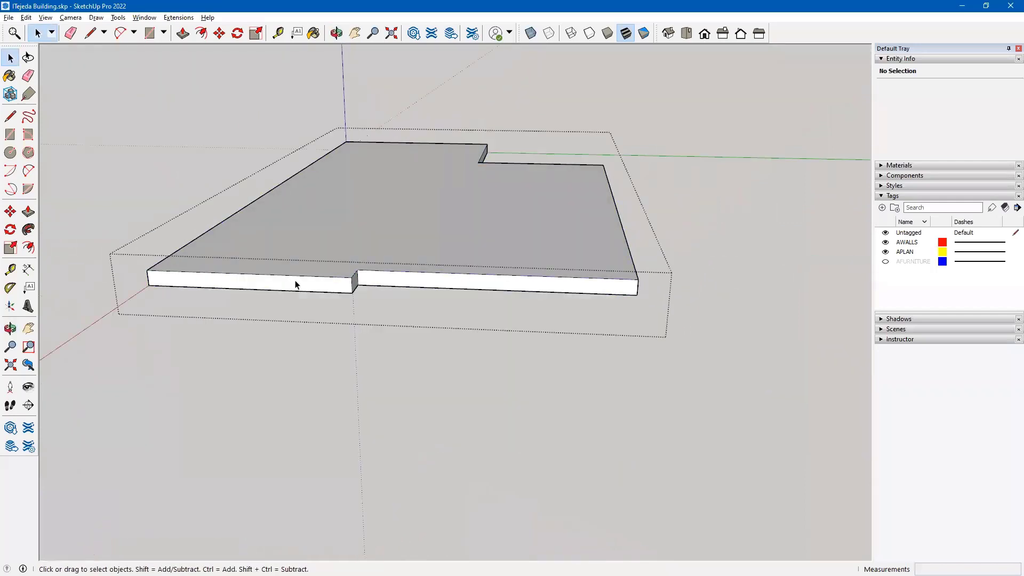
{"action": "key", "text": "p"}
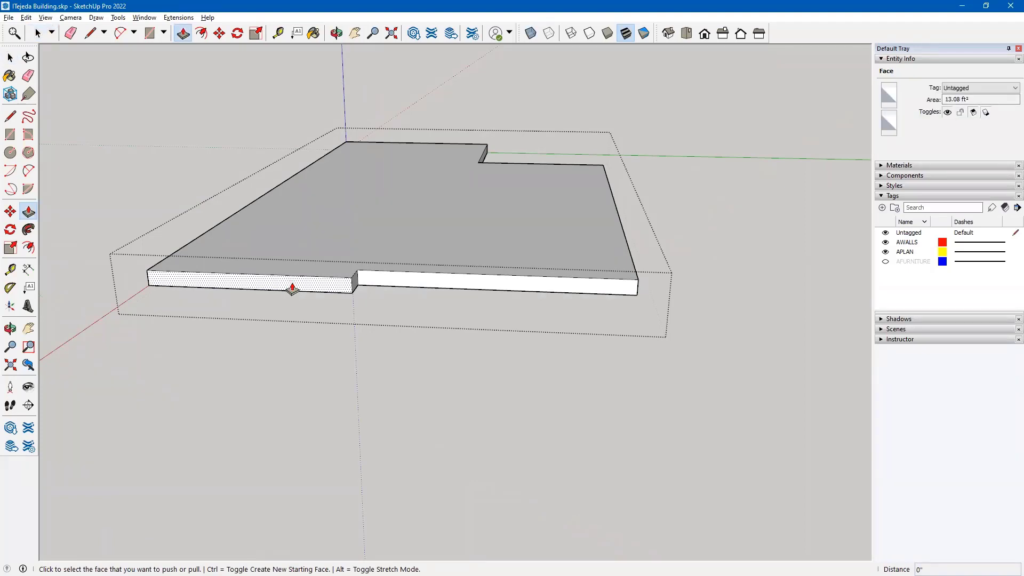
{"action": "left_click", "coordinate": [292, 288]}
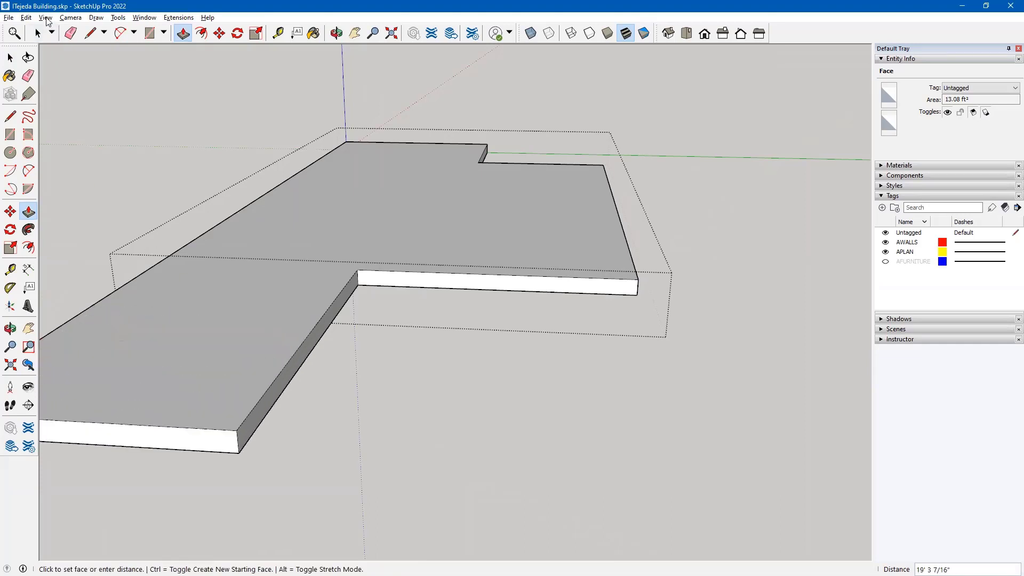
{"action": "left_click", "coordinate": [45, 17]}
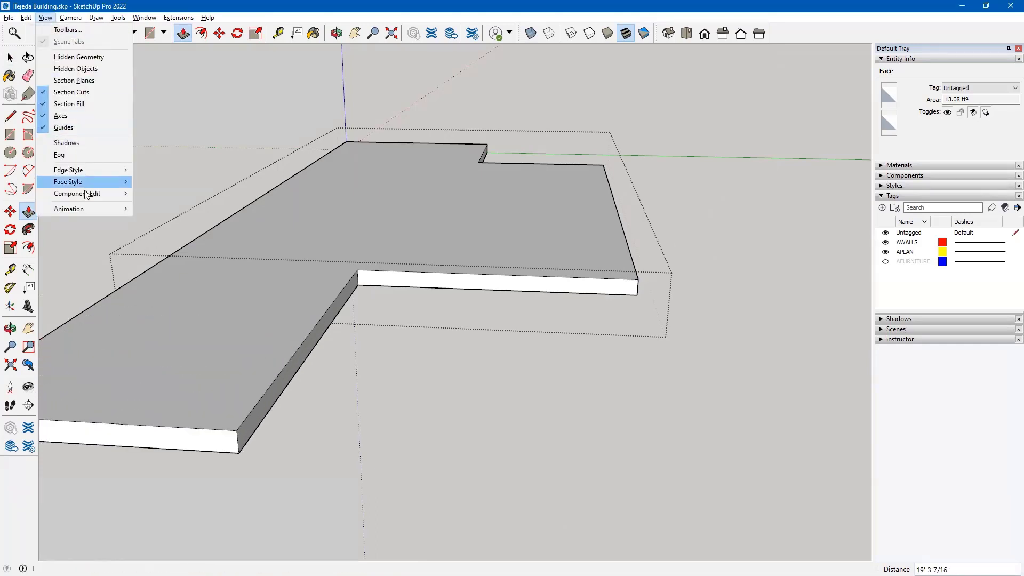
{"action": "mouse_move", "coordinate": [86, 194]}
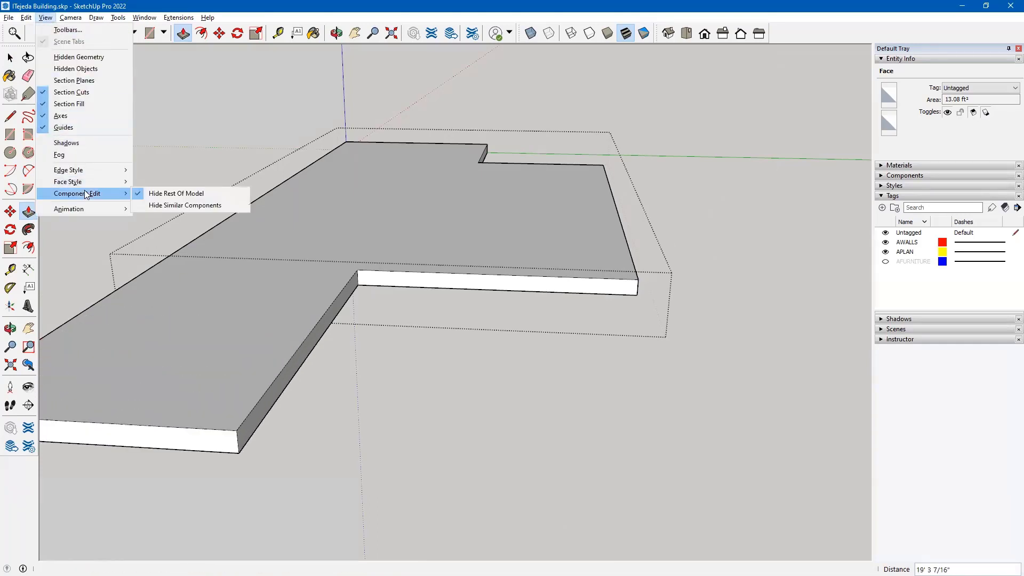
{"action": "left_click", "coordinate": [158, 195]}
{"action": "middle_click_drag", "start_coordinate": [455, 393], "coordinate": [416, 375]}
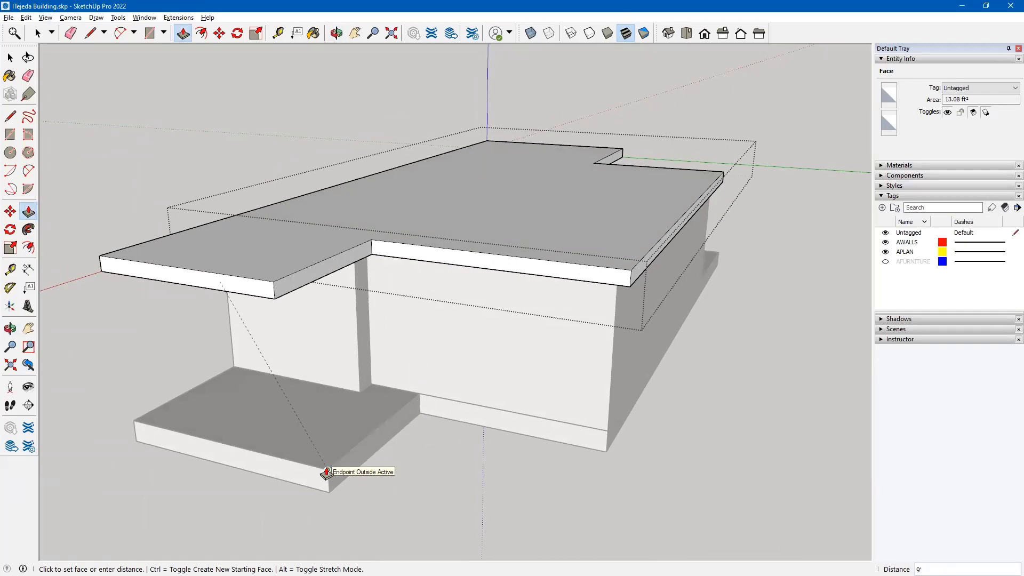
{"action": "left_click", "coordinate": [327, 473]}
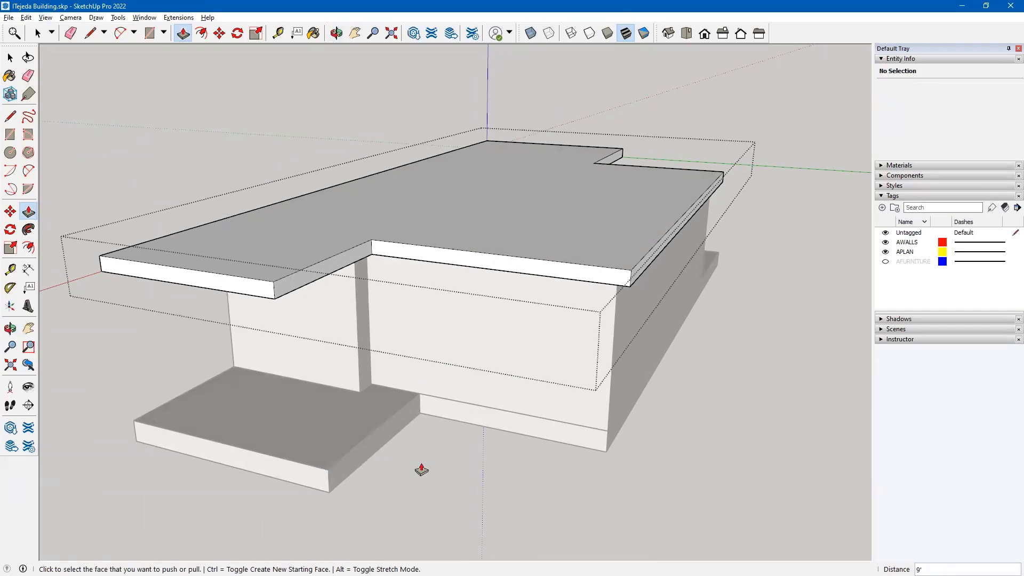
- Extend the side face of the roof projection 2' 11" to align with the corner of the platform below
{"action": "middle_click_drag", "start_coordinate": [421, 464], "coordinate": [400, 464]}
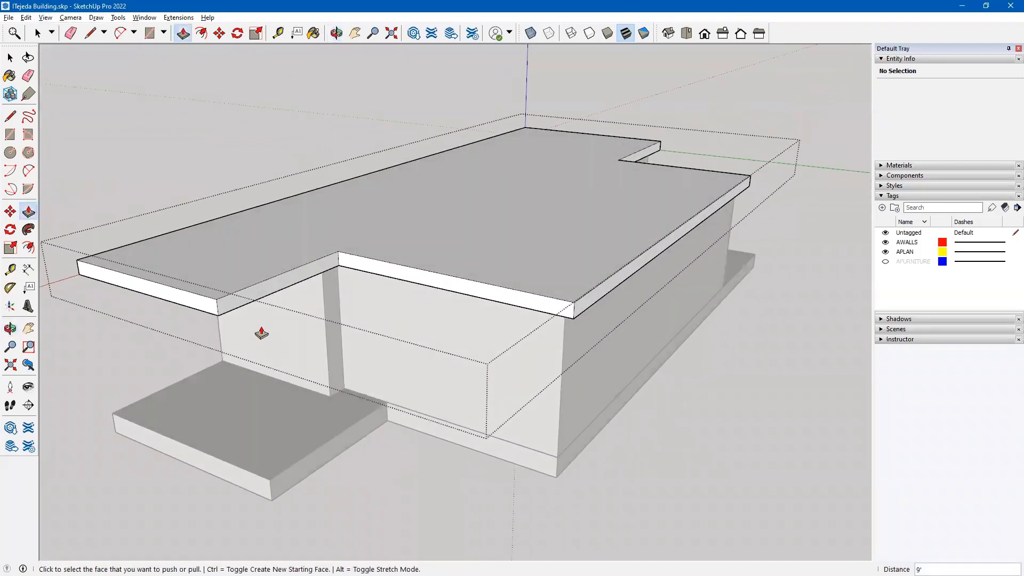
{"action": "left_click", "coordinate": [241, 303]}
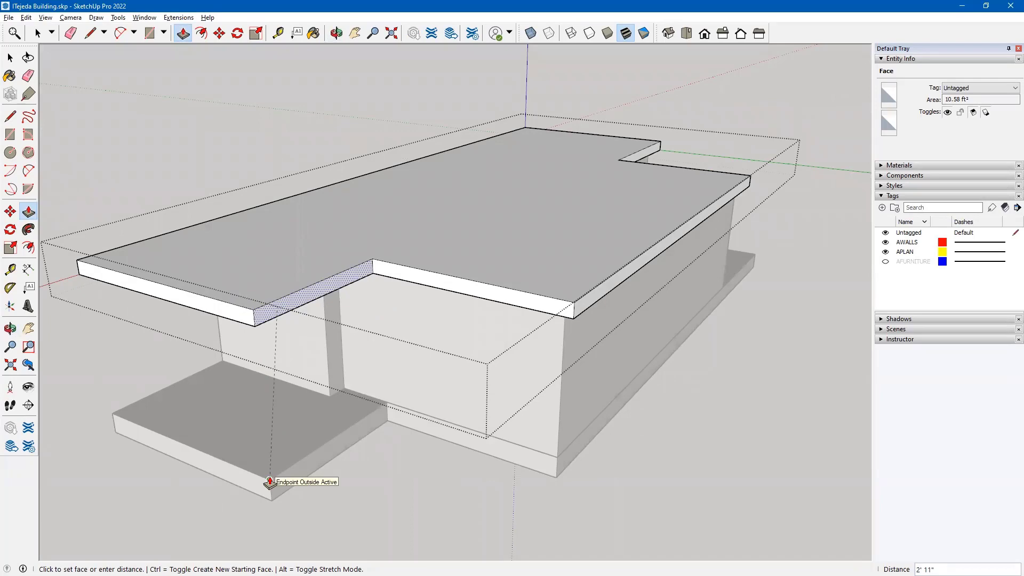
{"action": "left_click", "coordinate": [270, 482]}
- Try extending the shorter inner face of the roof notch 13' 1" over the corner porch, and undo the extension
{"action": "middle_click_drag", "start_coordinate": [370, 475], "coordinate": [545, 340]}
{"action": "key", "text": "p"}
{"action": "middle_click_drag", "start_coordinate": [711, 361], "coordinate": [172, 271], "text": "shift"}
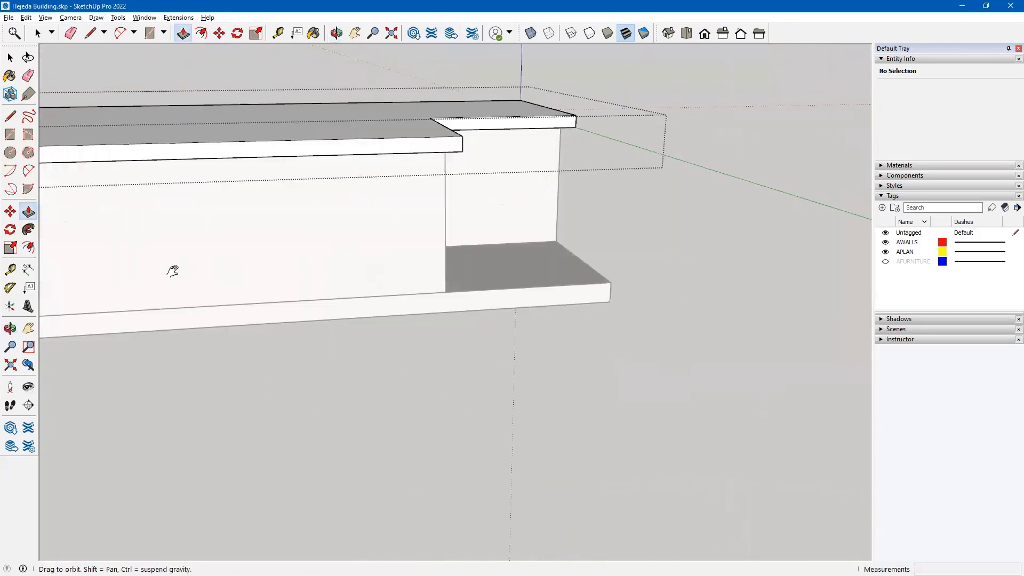
{"action": "scroll", "coordinate": [556, 217], "scroll_direction": "down", "scroll_amount": 2}
{"action": "middle_click_drag", "start_coordinate": [555, 217], "coordinate": [325, 315]}
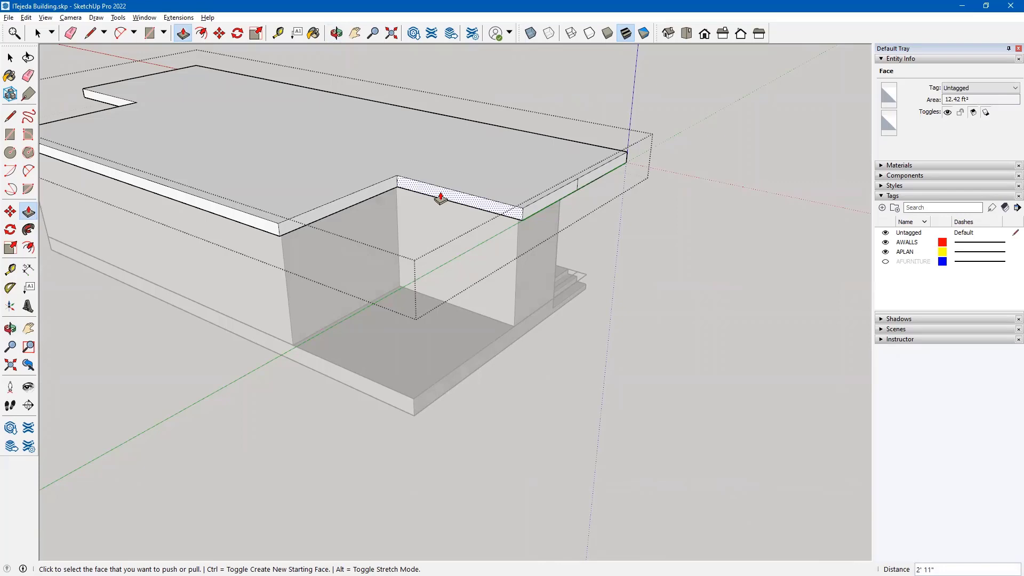
{"action": "left_click", "coordinate": [441, 198]}
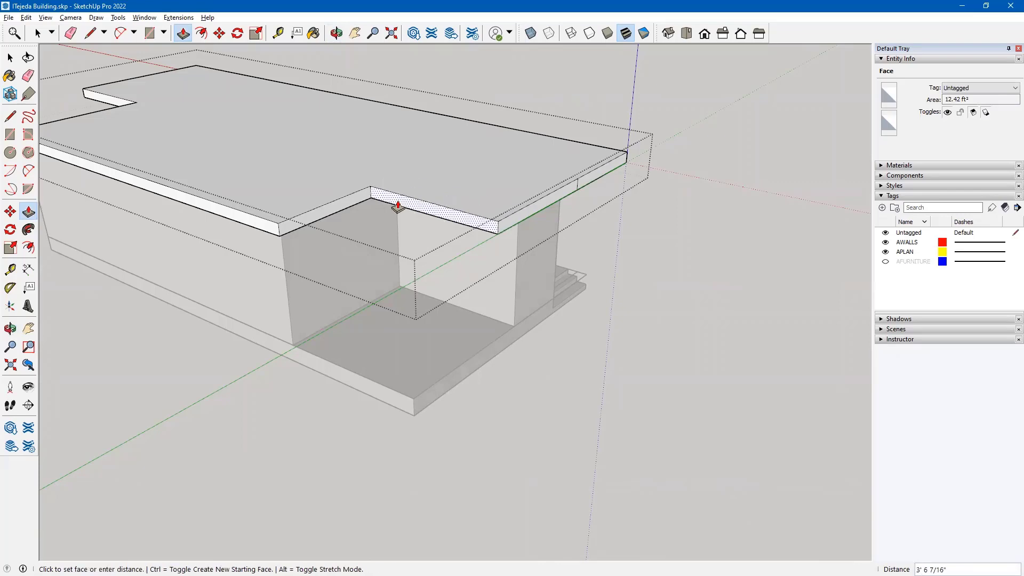
{"action": "left_click", "coordinate": [264, 221]}
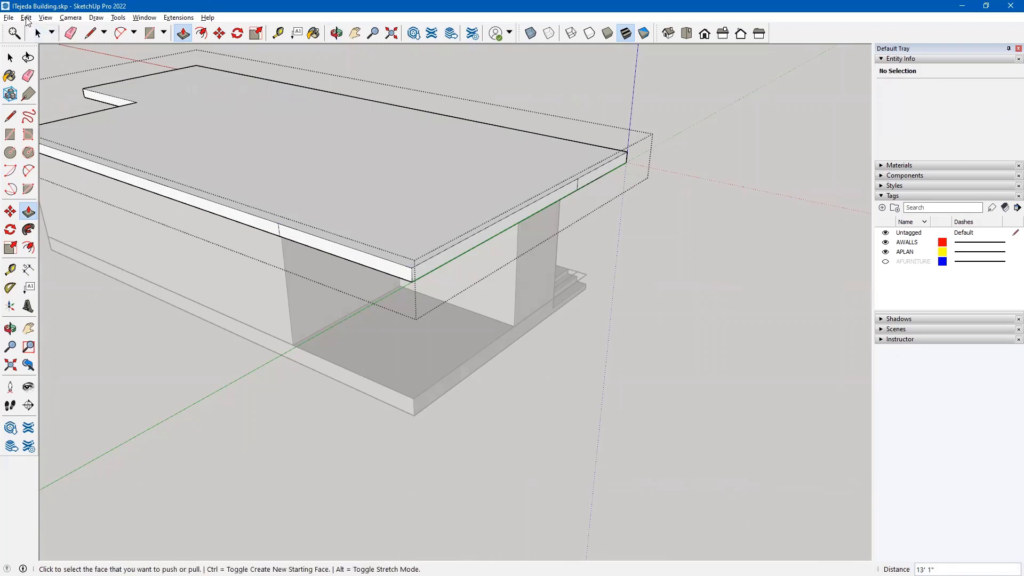
{"action": "left_click", "coordinate": [25, 17]}
{"action": "left_click", "coordinate": [59, 27]}
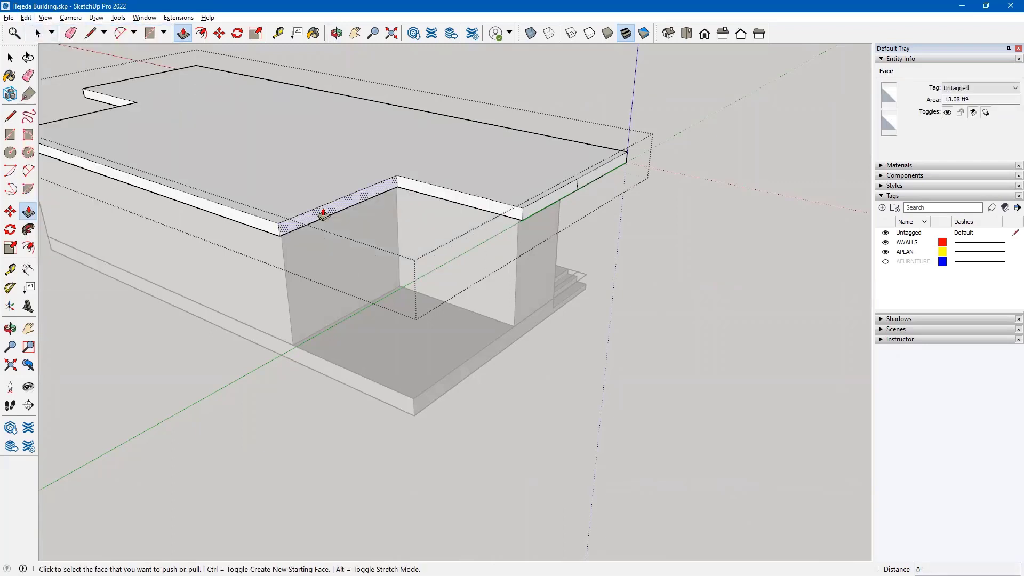
- Extend the other inner face of the porch notch 12' 5" flush with the roof's end face and erase the leftover seam lines there
{"action": "left_click", "coordinate": [323, 213]}
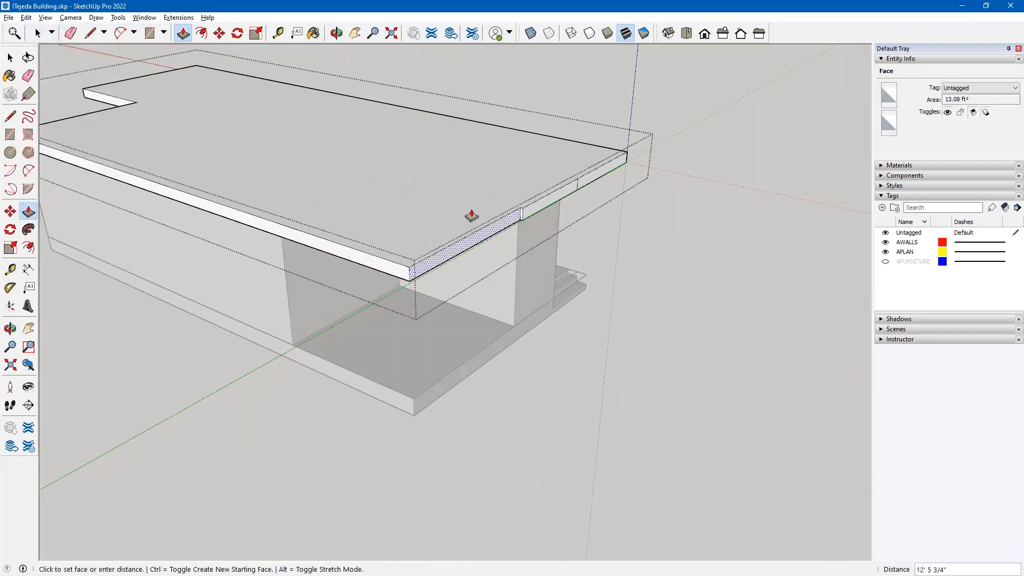
{"action": "left_click", "coordinate": [542, 201]}
{"action": "scroll", "coordinate": [600, 178], "scroll_direction": "up", "scroll_amount": 3}
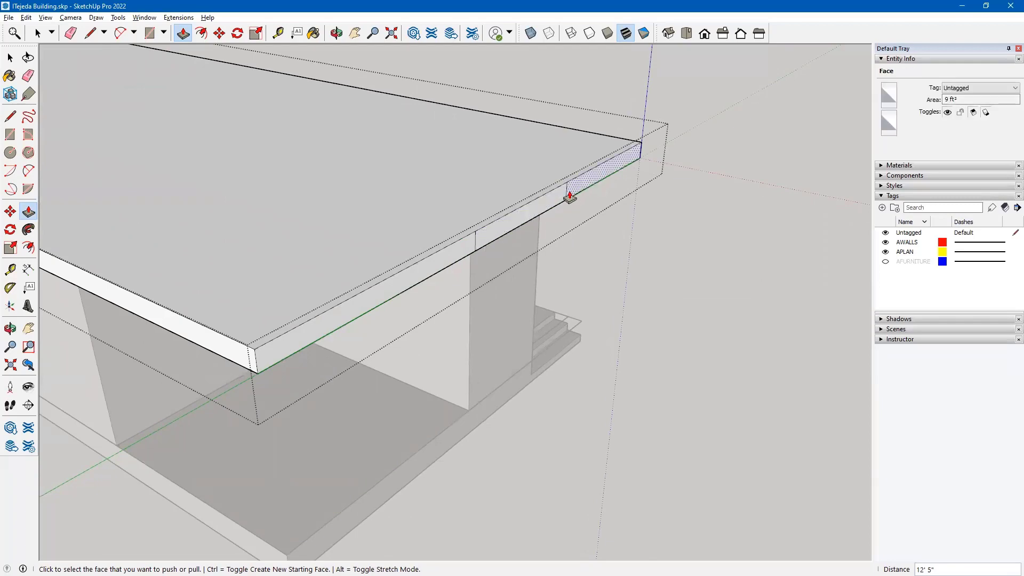
{"action": "key", "text": "e"}
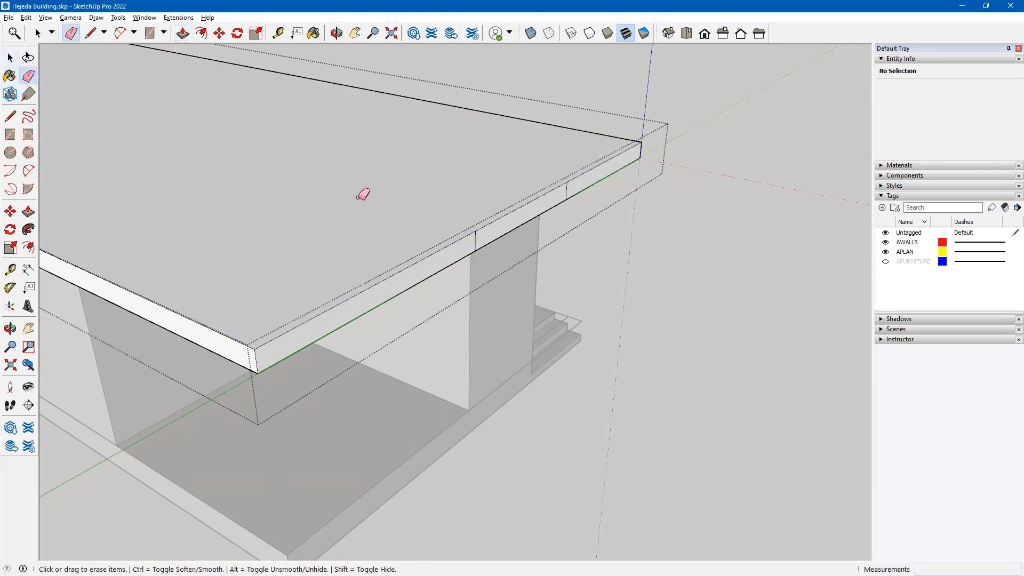
{"action": "left_click", "coordinate": [478, 235]}
{"action": "scroll", "coordinate": [549, 190], "scroll_direction": "down", "scroll_amount": 3}
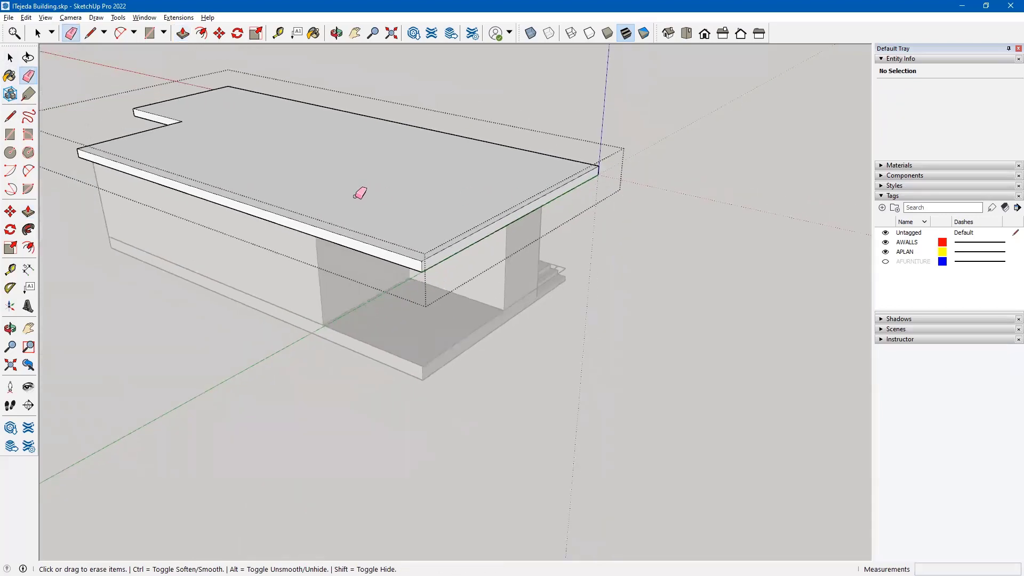
- Close the roof group for editing and hide the whole roof slab
{"action": "middle_click_drag", "start_coordinate": [309, 191], "coordinate": [784, 202]}
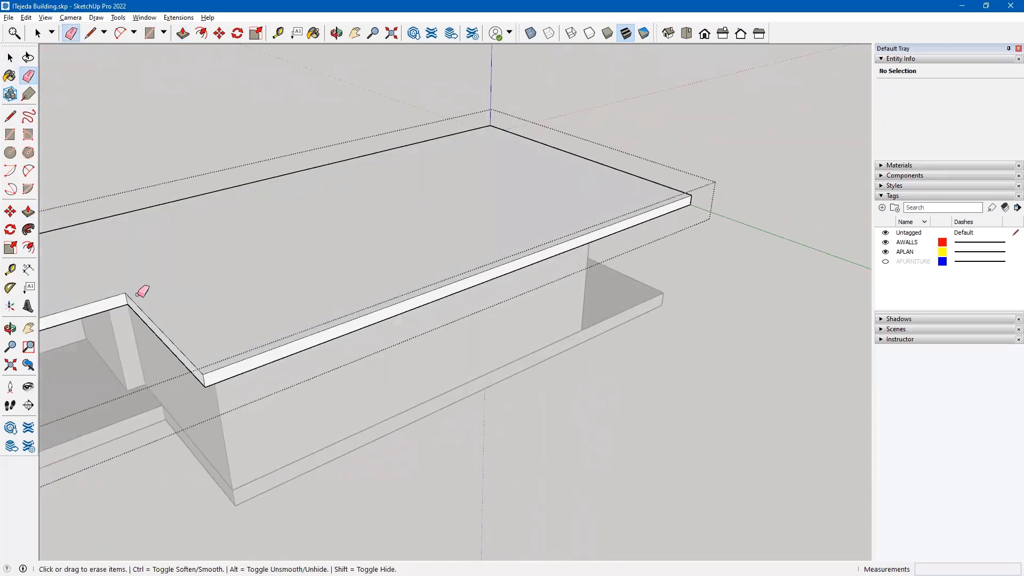
{"action": "mouse_move", "coordinate": [140, 279]}
{"action": "middle_mouse_down"}
{"action": "mouse_move", "coordinate": [251, 235]}
{"action": "mouse_move", "coordinate": [418, 213]}
{"action": "mouse_move", "coordinate": [643, 205]}
{"action": "mouse_move", "coordinate": [283, 231]}
{"action": "mouse_move", "coordinate": [398, 251]}
{"action": "mouse_move", "coordinate": [732, 232]}
{"action": "middle_mouse_up"}
{"action": "scroll", "coordinate": [556, 233], "scroll_direction": "down", "scroll_amount": 3}
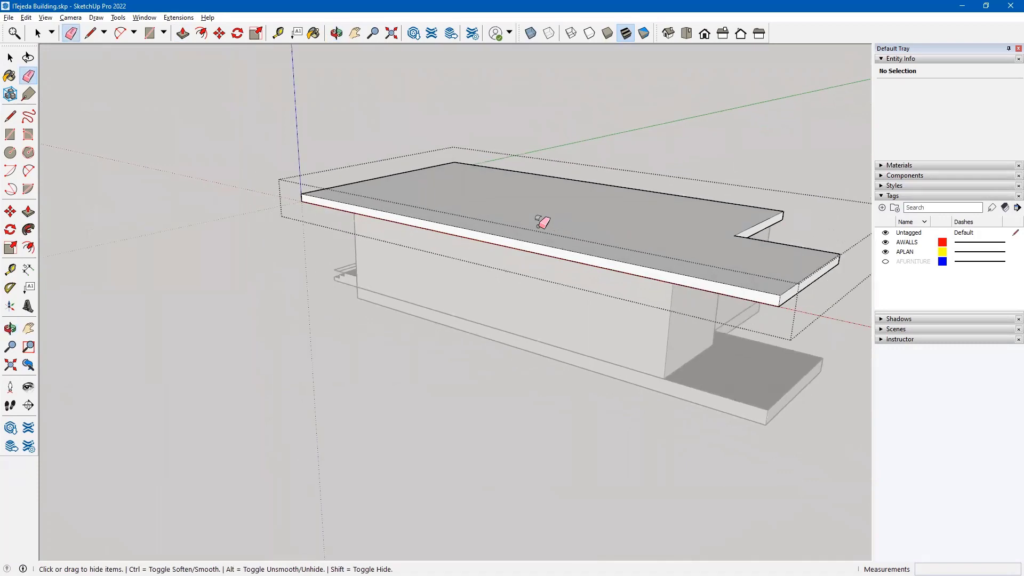
{"action": "middle_click_drag", "start_coordinate": [544, 222], "coordinate": [480, 220]}
{"action": "mouse_move", "coordinate": [480, 219]}
{"action": "middle_mouse_down", "text": "shift"}
{"action": "mouse_move", "coordinate": [301, 216]}
{"action": "mouse_move", "coordinate": [322, 245]}
{"action": "mouse_move", "coordinate": [642, 238]}
{"action": "mouse_move", "coordinate": [418, 263]}
{"action": "middle_mouse_up", "text": "shift"}
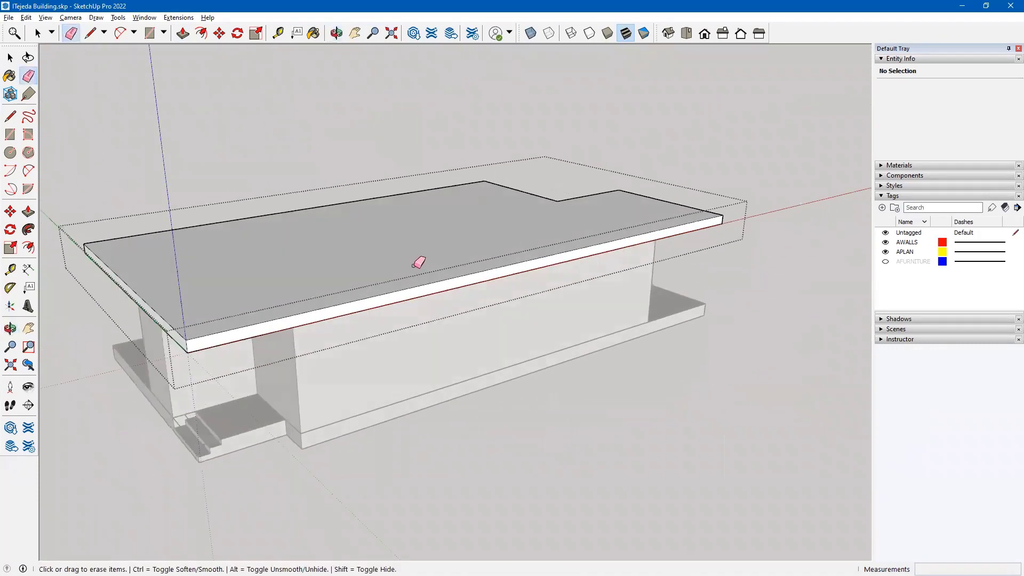
{"action": "middle_click_drag", "start_coordinate": [273, 291], "coordinate": [437, 256]}
{"action": "key", "text": "space"}
{"action": "left_click", "coordinate": [118, 111]}
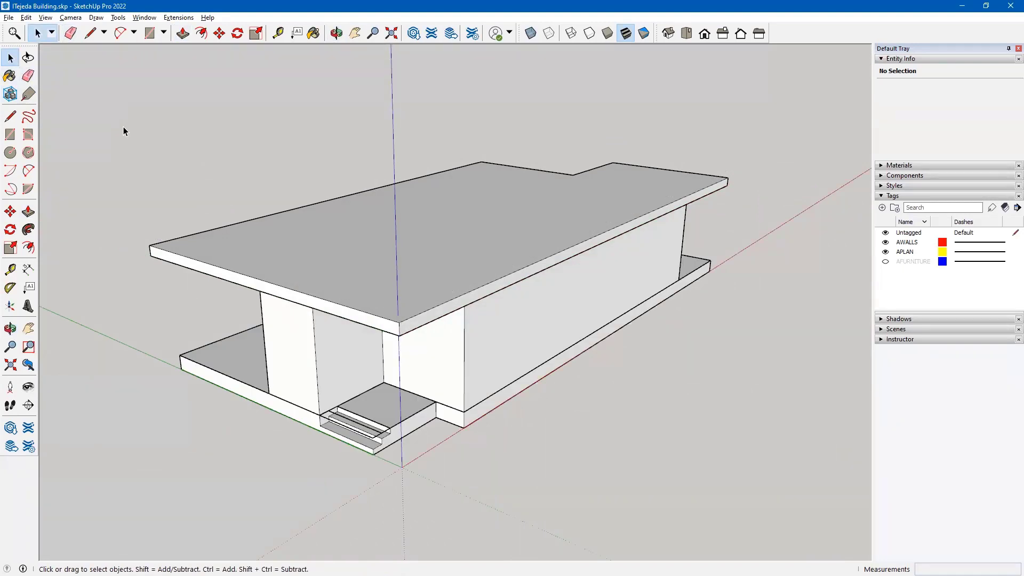
{"action": "left_click", "coordinate": [201, 258]}
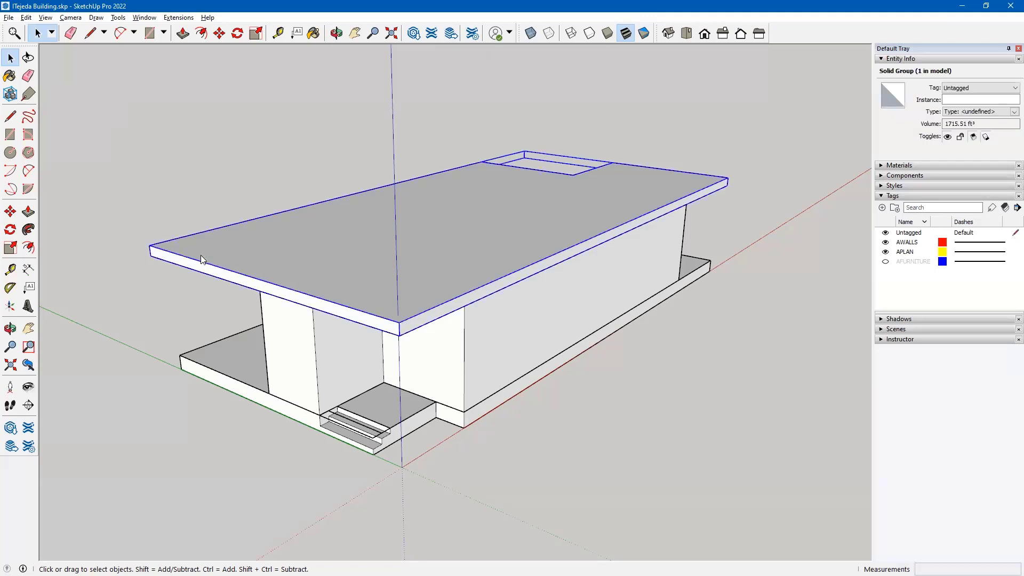
{"action": "right_click", "coordinate": [202, 259]}
{"action": "left_click", "coordinate": [215, 284]}
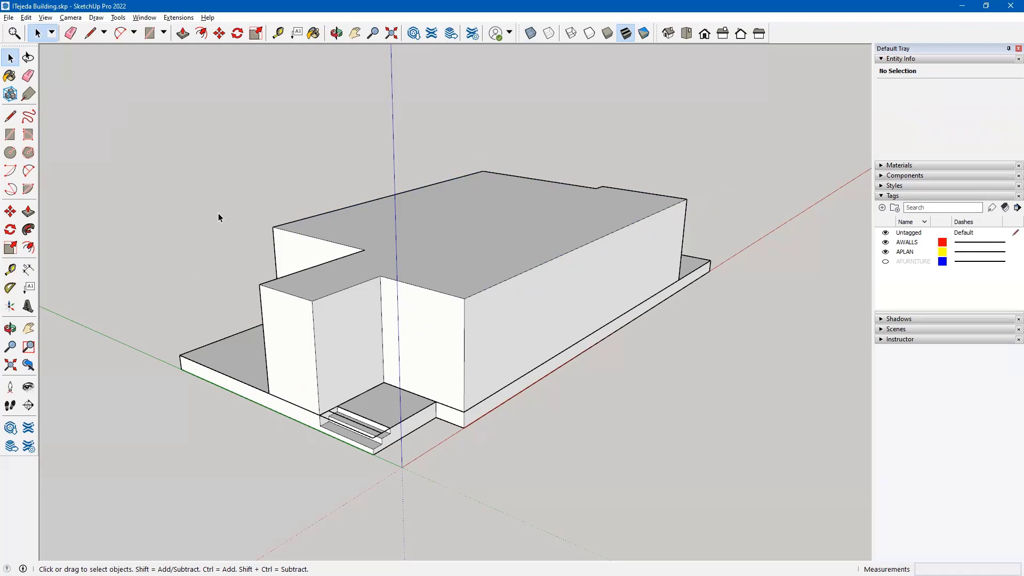
- Switch to the web browser to examine the roof types and styles chart, and return to SketchUp
{"action": "key", "text": "alt+Tab"}
{"action": "scroll", "coordinate": [651, 324], "scroll_direction": "down", "scroll_amount": 4}
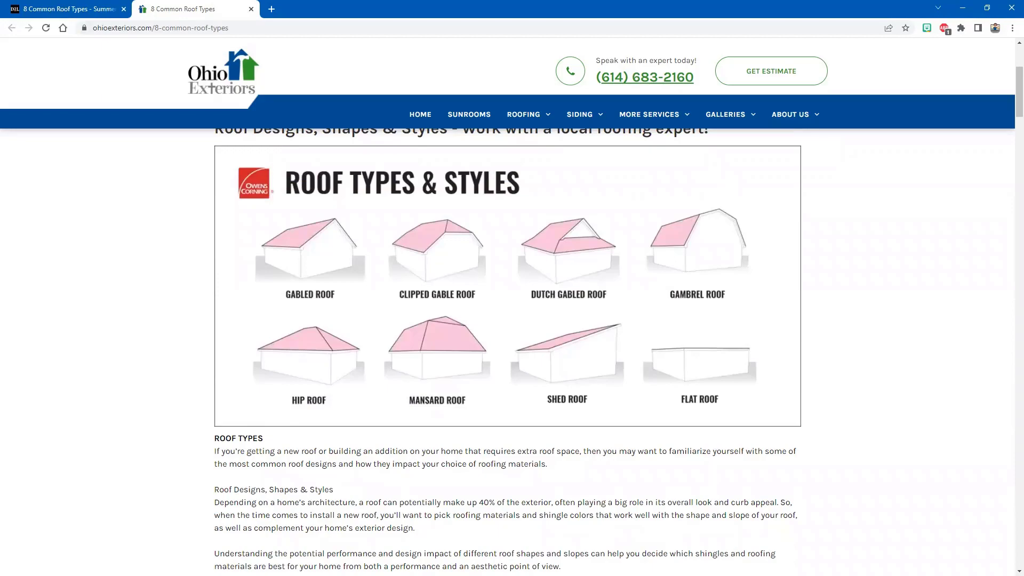
{"action": "key", "text": "alt+Tab"}
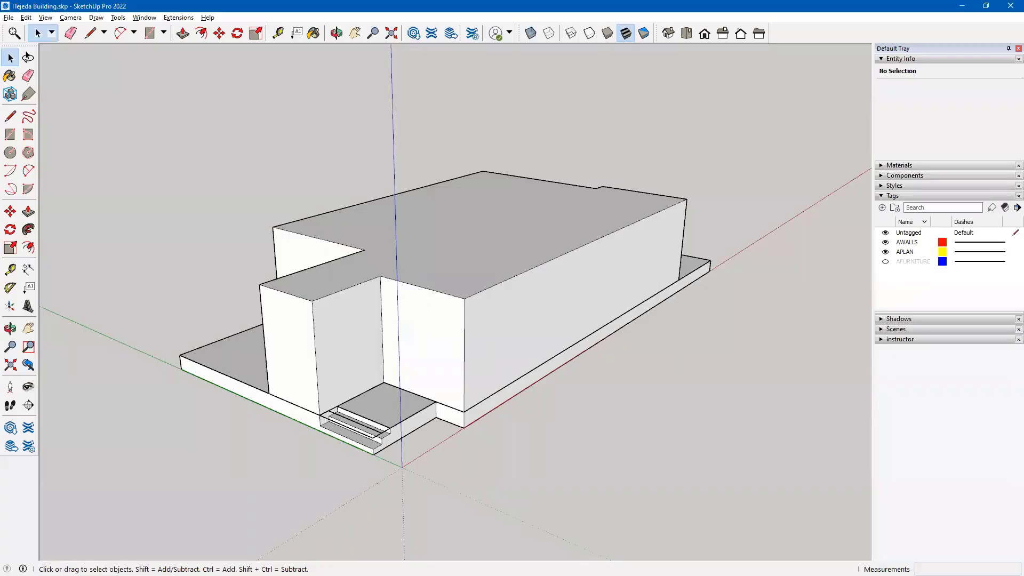
- Draw a line from the building's far top corner along its long top edge, extending past the recessed porch corner
{"action": "middle_click_drag", "start_coordinate": [608, 332], "coordinate": [498, 480]}
{"action": "scroll", "coordinate": [499, 475], "scroll_direction": "down", "scroll_amount": 2}
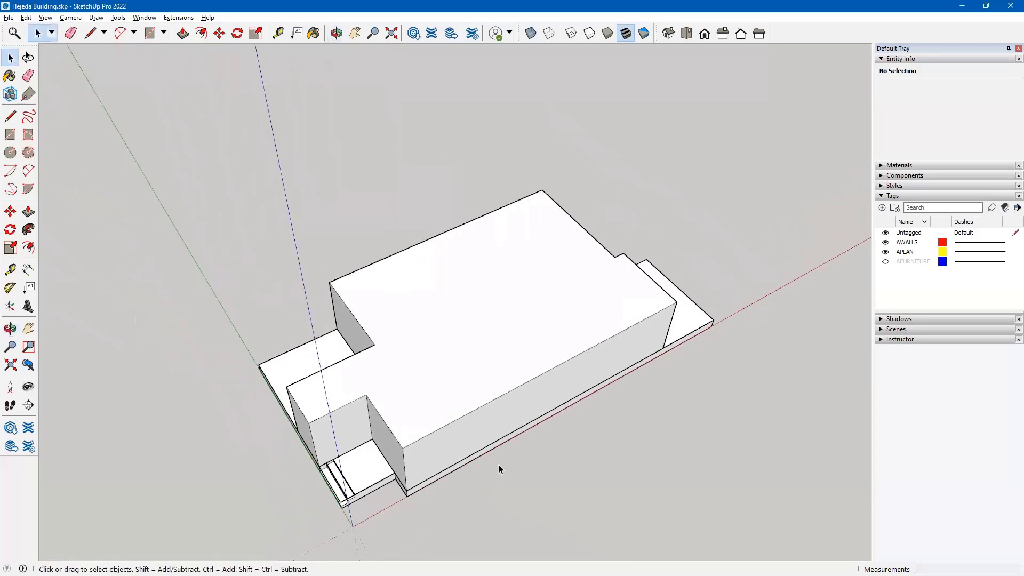
{"action": "middle_click_drag", "start_coordinate": [591, 405], "coordinate": [417, 325]}
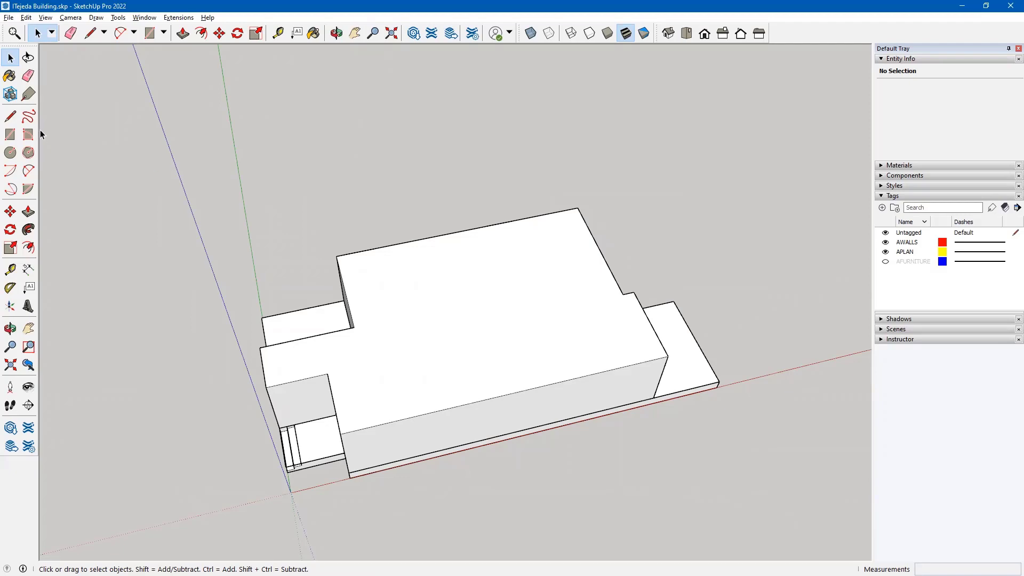
{"action": "left_click", "coordinate": [10, 116]}
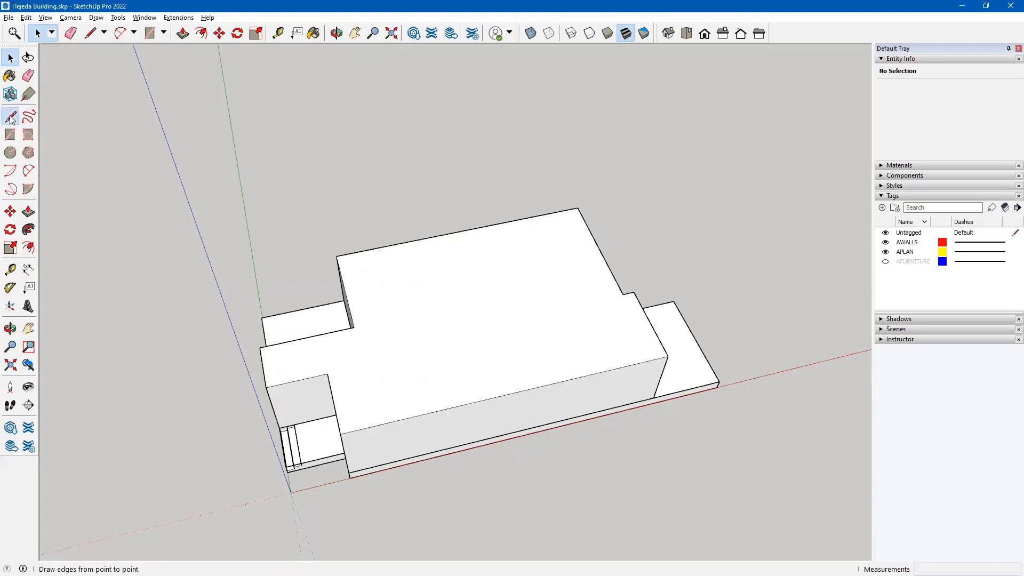
{"action": "middle_click_drag", "start_coordinate": [227, 235], "coordinate": [392, 168]}
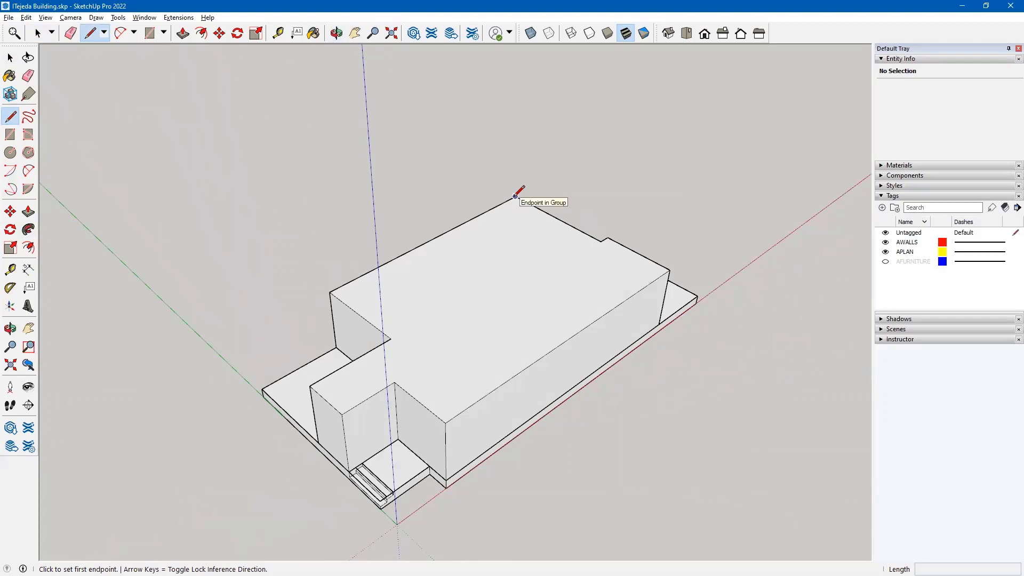
{"action": "left_click", "coordinate": [515, 196]}
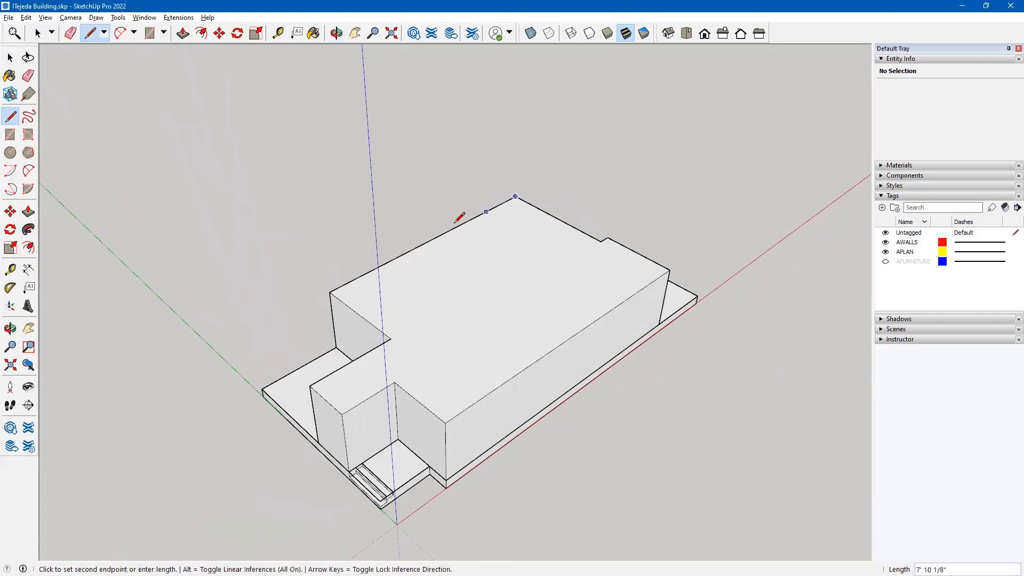
{"action": "left_click", "coordinate": [186, 365]}
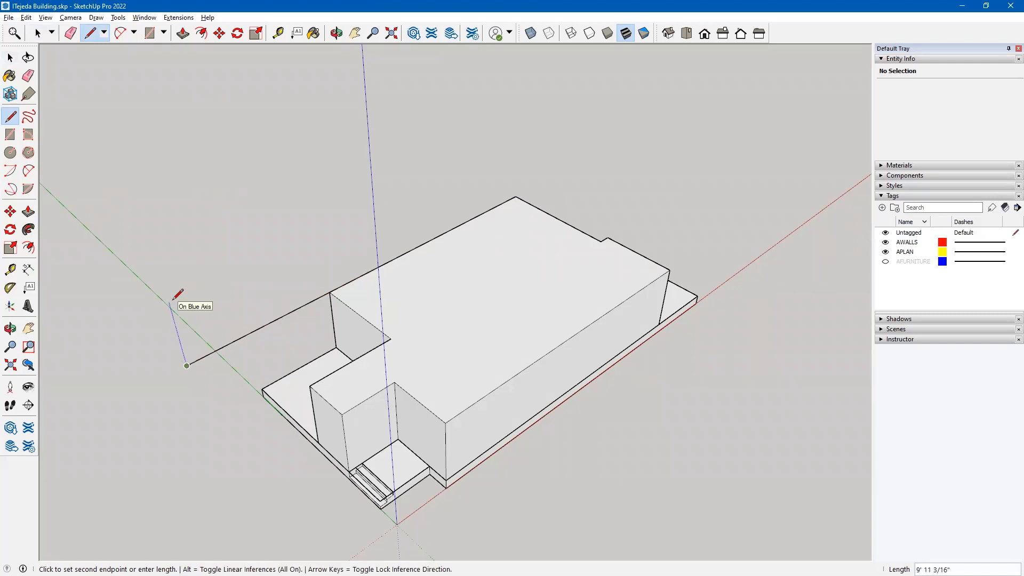
{"action": "key", "text": "Escape"}
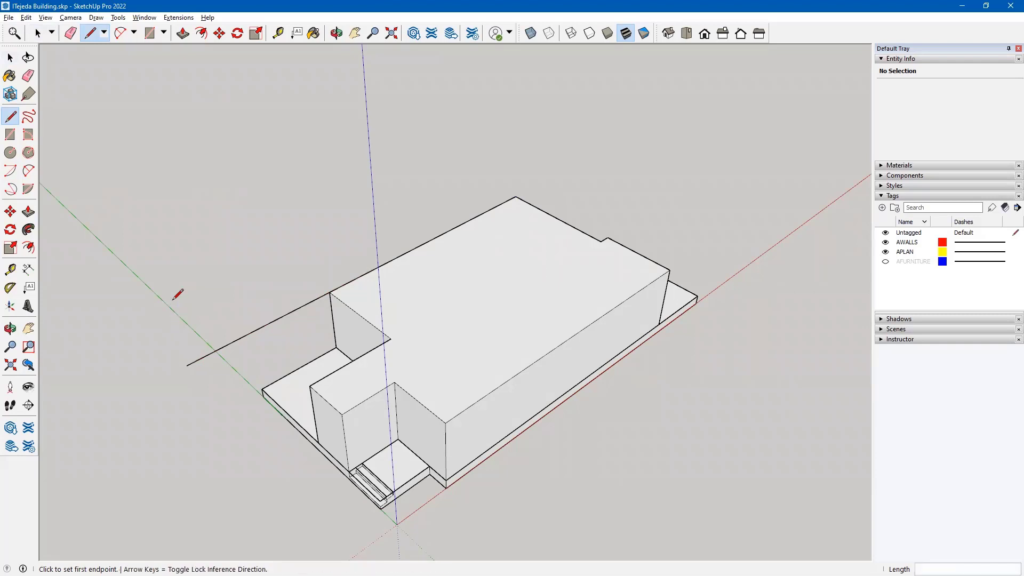
- Draw a line about 23' 2" long along the green axis from the top corner above the entrance steps, crossing the first line
{"action": "left_click", "coordinate": [341, 414]}
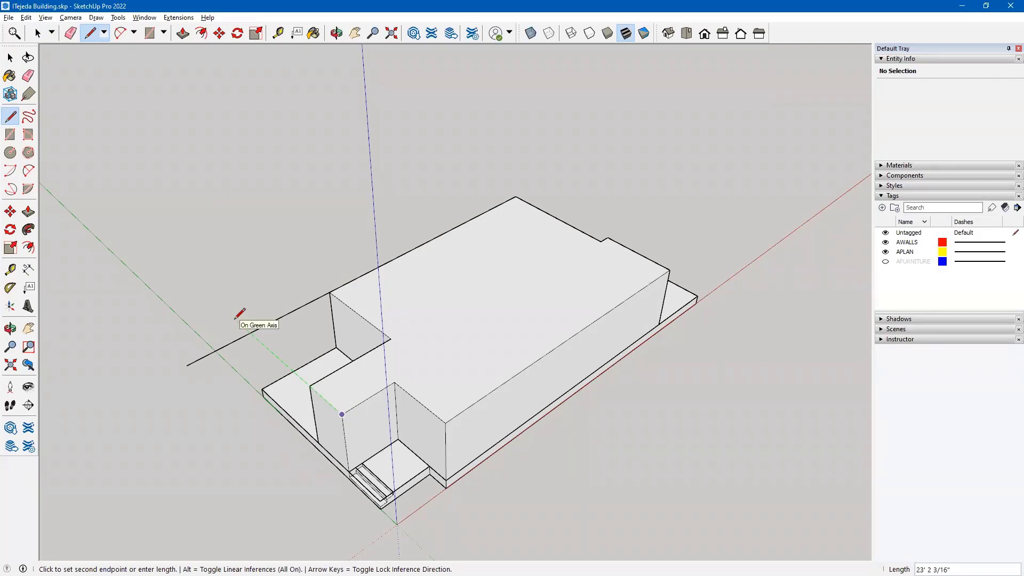
{"action": "left_click", "coordinate": [236, 320]}
{"action": "key", "text": "Escape"}
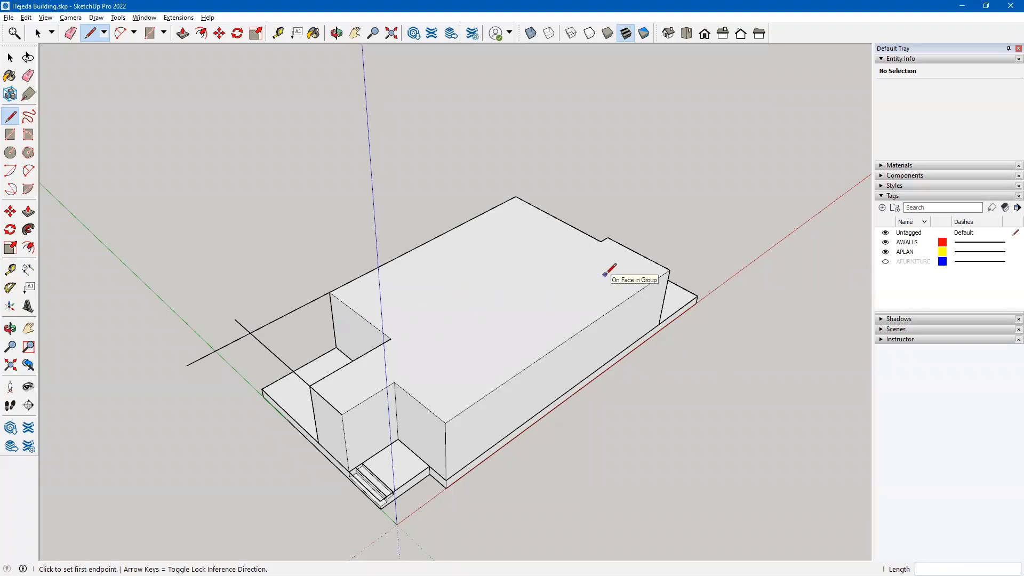
- Draw a 50' 5" by 28' 5" rectangle over the building from its top corner to the lines' intersection, and erase the protruding line ends
{"action": "middle_click_drag", "start_coordinate": [532, 300], "coordinate": [588, 364]}
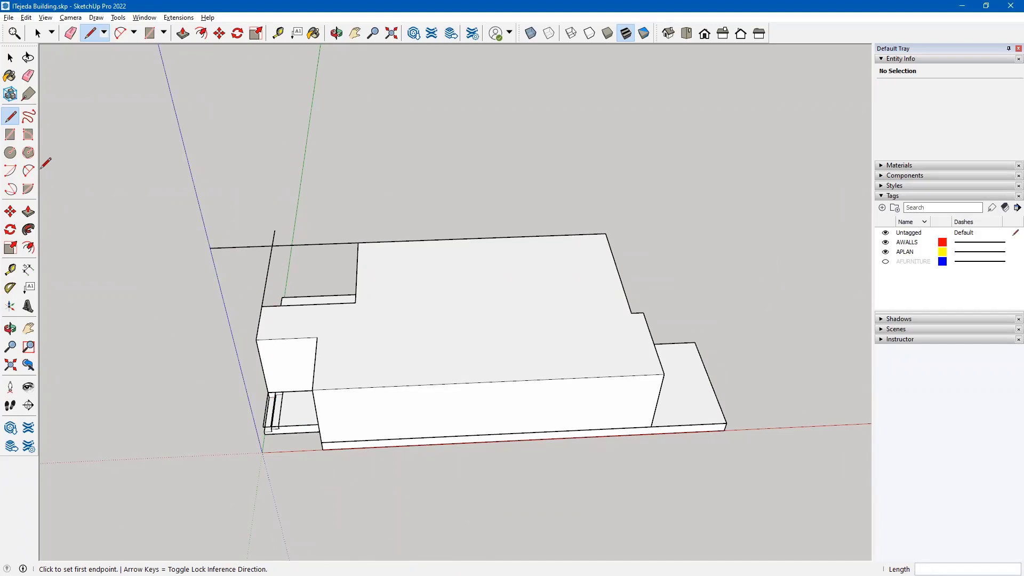
{"action": "left_click", "coordinate": [10, 136]}
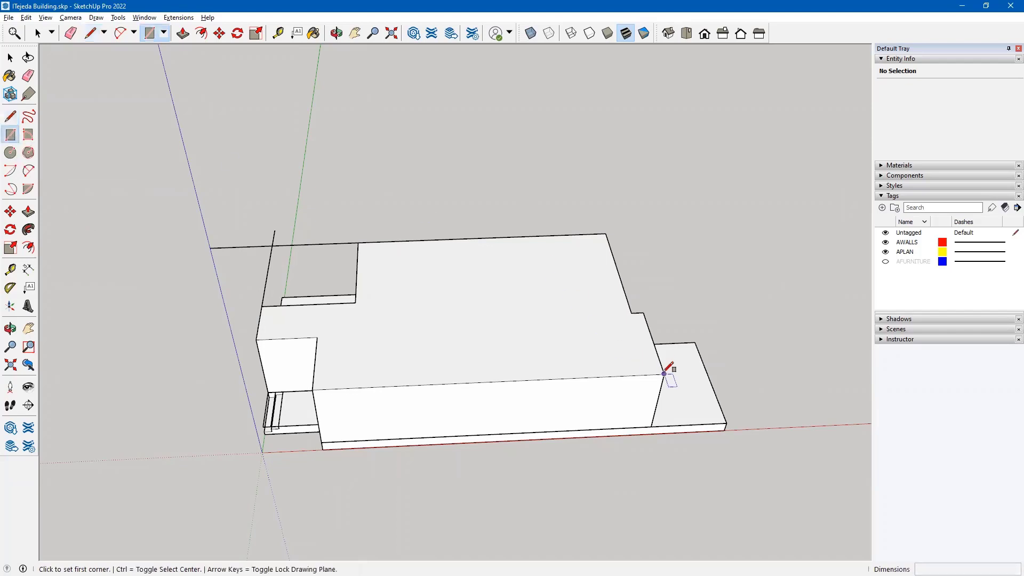
{"action": "left_click", "coordinate": [665, 373]}
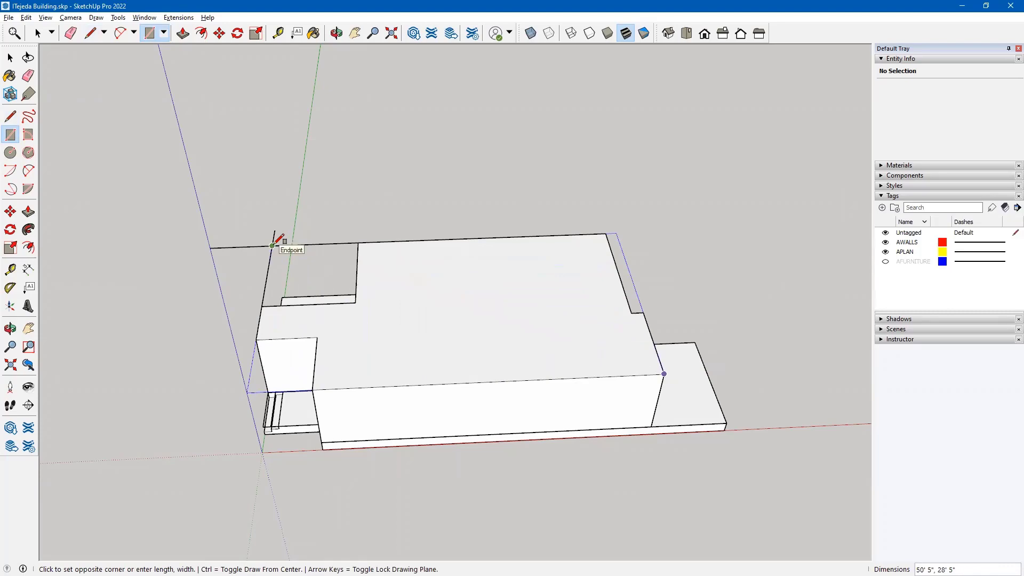
{"action": "left_click", "coordinate": [273, 246]}
{"action": "middle_click_drag", "start_coordinate": [241, 268], "coordinate": [238, 336]}
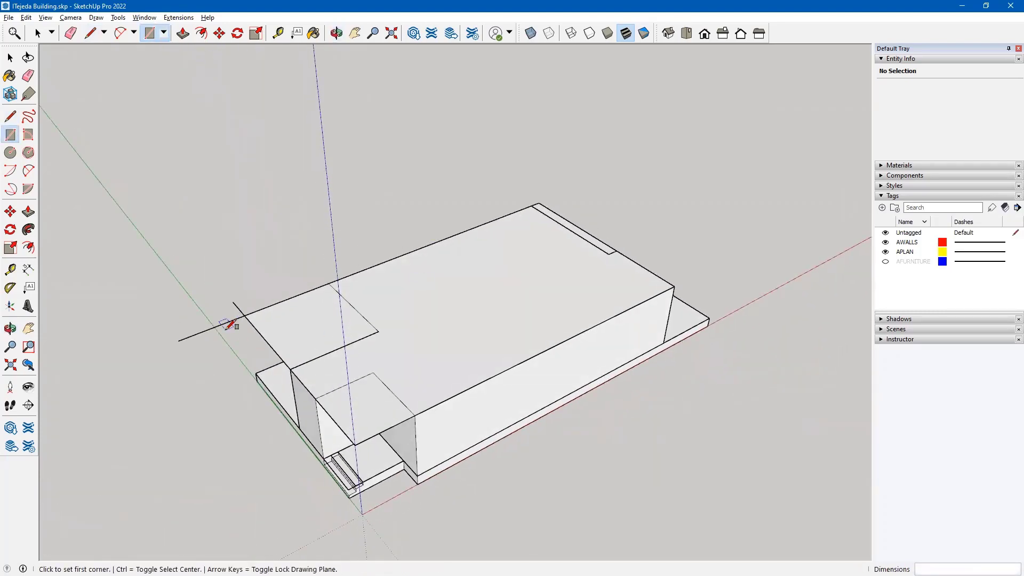
{"action": "left_click", "coordinate": [27, 77]}
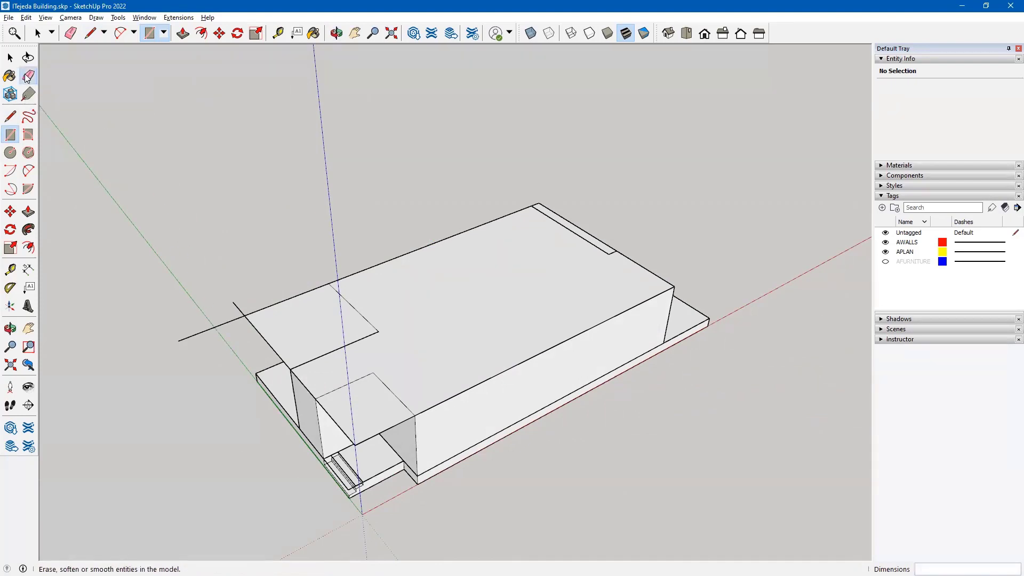
{"action": "left_click", "coordinate": [229, 320]}
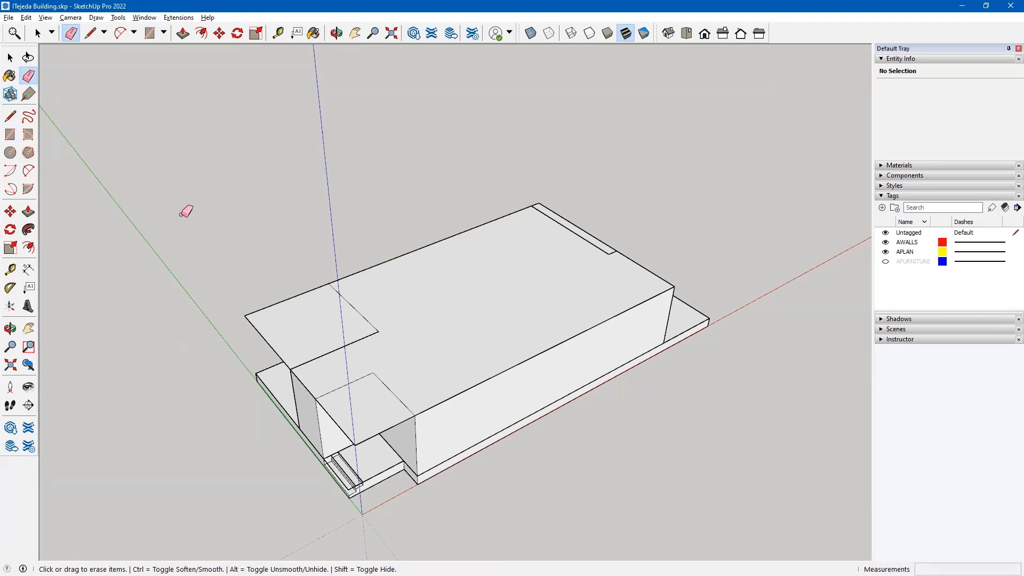
- Hide the solid walls group, leaving only the roof rectangle and the floor plan slab showing
{"action": "left_click", "coordinate": [10, 57]}
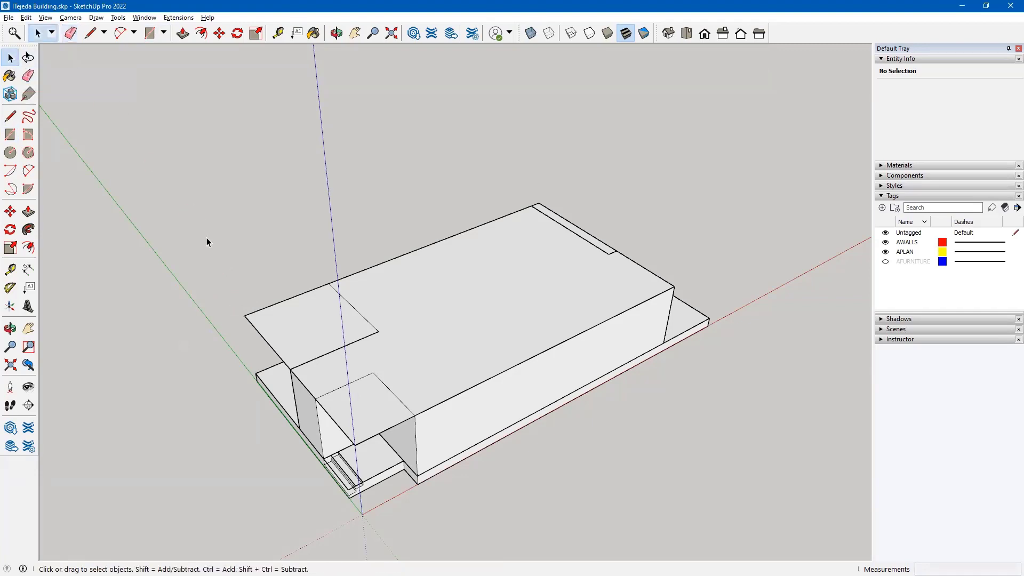
{"action": "left_click", "coordinate": [420, 450]}
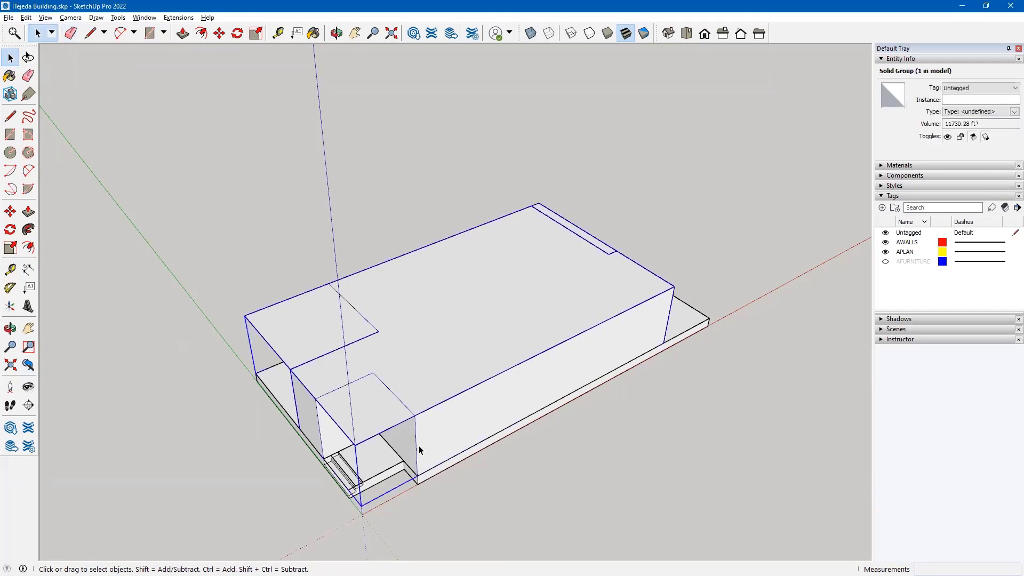
{"action": "right_click", "coordinate": [417, 448]}
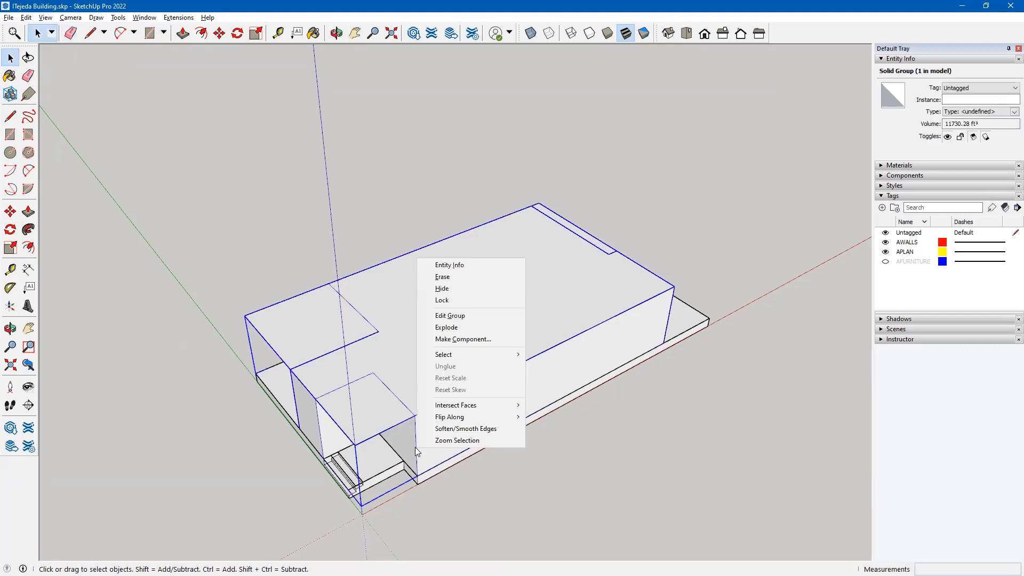
{"action": "left_click", "coordinate": [450, 288]}
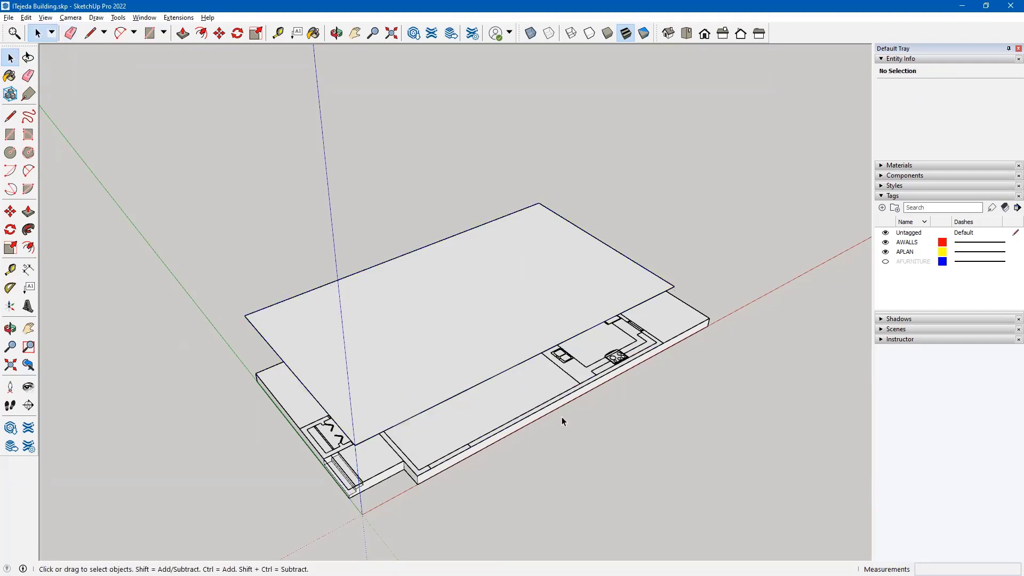
- Extrude the roof rectangle upward 1' with Push/Pull to form a slab
{"action": "middle_click_drag", "start_coordinate": [562, 417], "coordinate": [619, 310]}
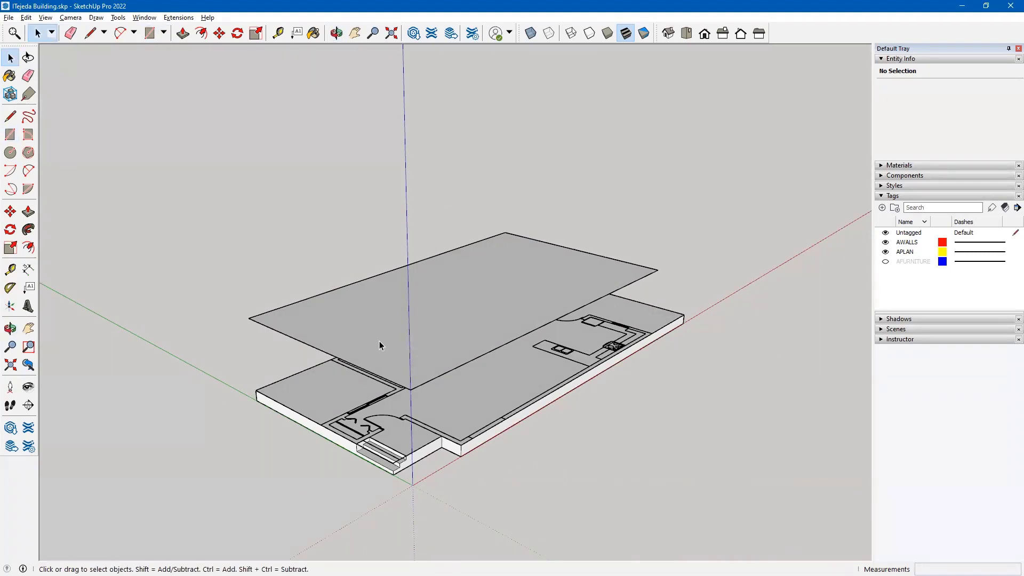
{"action": "scroll", "coordinate": [373, 342], "scroll_direction": "up", "scroll_amount": 1}
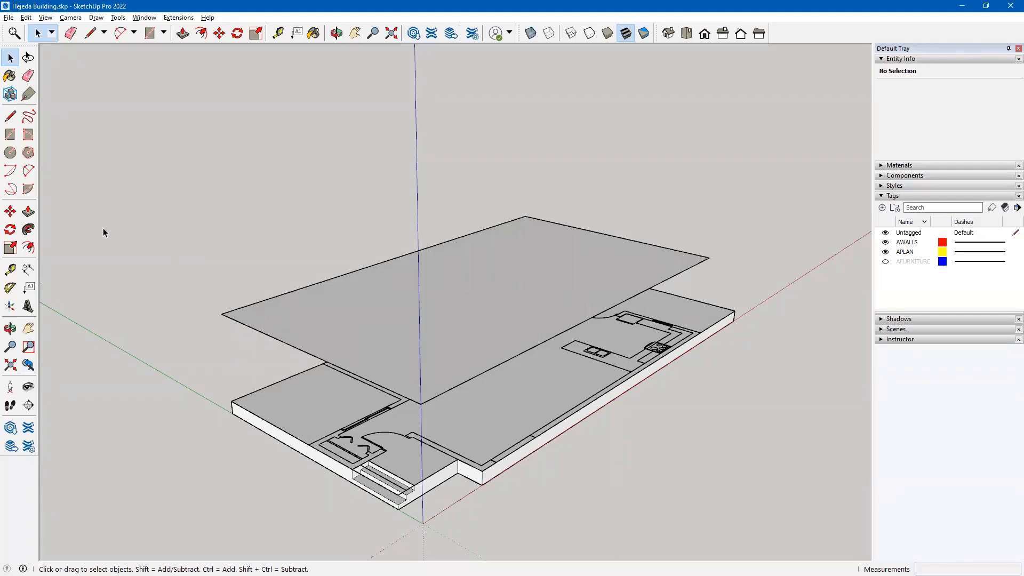
{"action": "left_click", "coordinate": [29, 212]}
{"action": "left_click", "coordinate": [387, 342]}
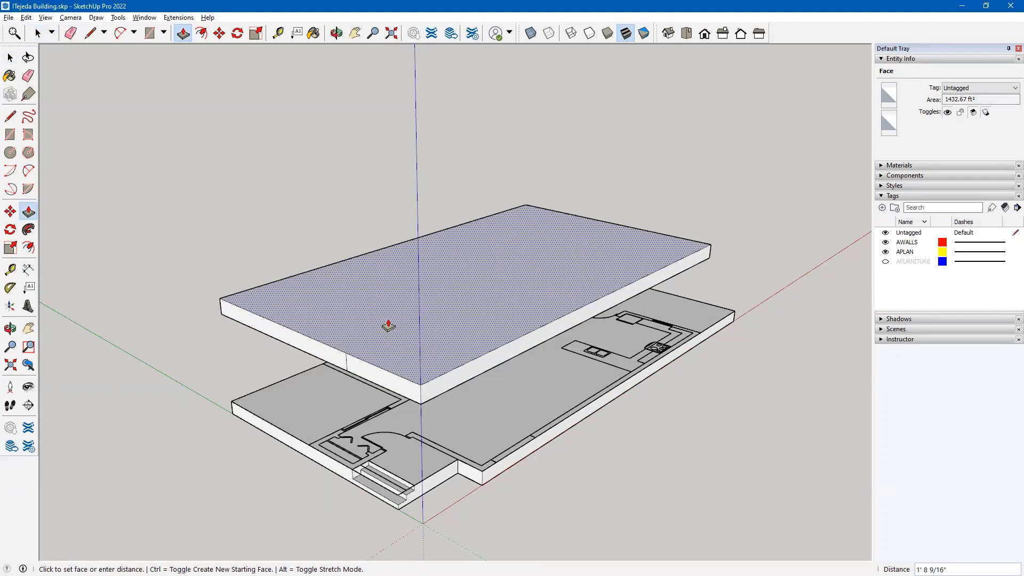
{"action": "type", "text": "12"}
{"action": "key", "text": "Return"}
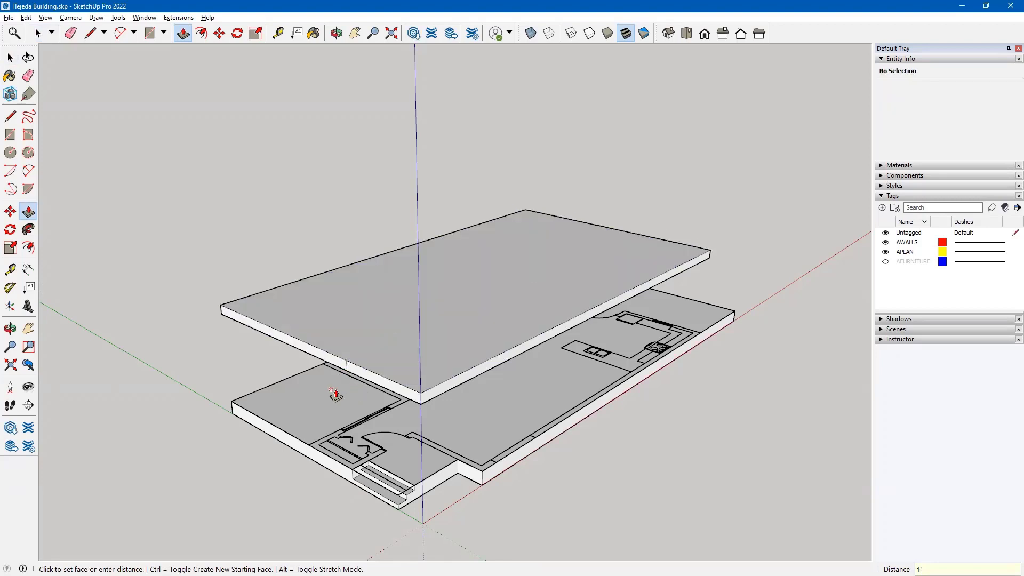
- Remove the stray vertical edges from the roof slab's short side above the entrance and from its long side near the corner
{"action": "key", "text": "e"}
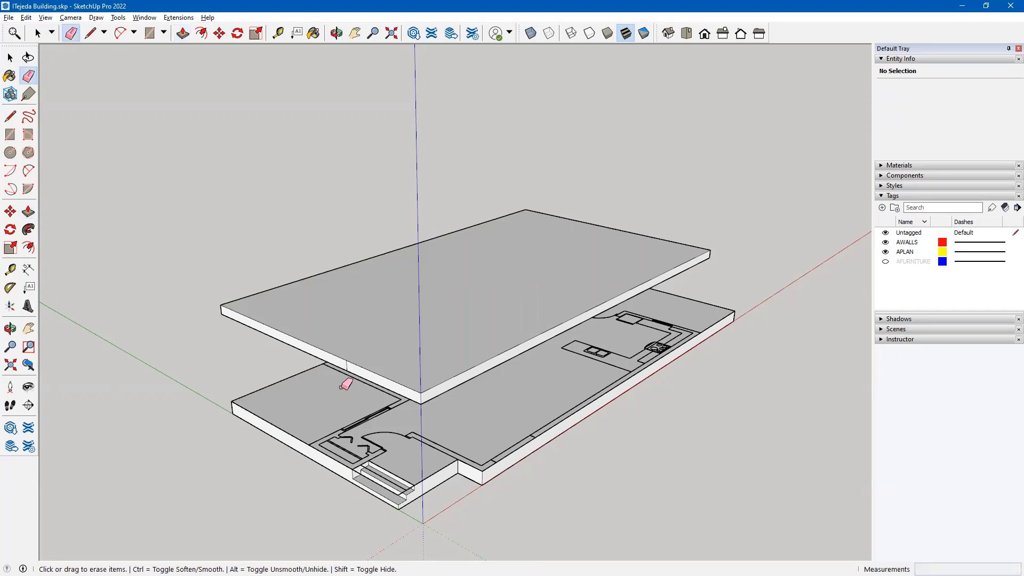
{"action": "scroll", "coordinate": [344, 375], "scroll_direction": "up", "scroll_amount": 3}
{"action": "scroll", "coordinate": [344, 375], "scroll_direction": "up", "scroll_amount": 2}
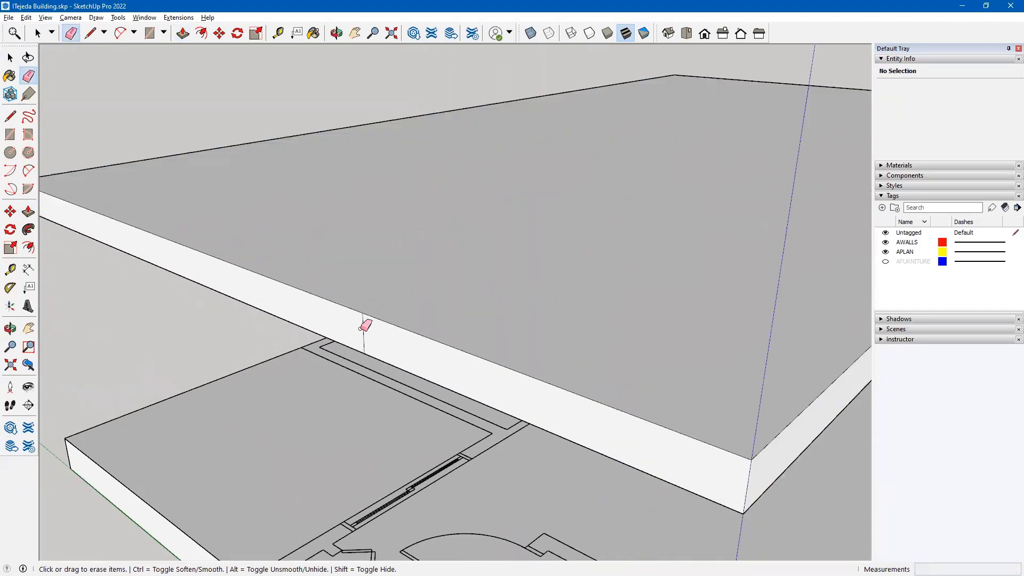
{"action": "scroll", "coordinate": [429, 313], "scroll_direction": "down", "scroll_amount": 6}
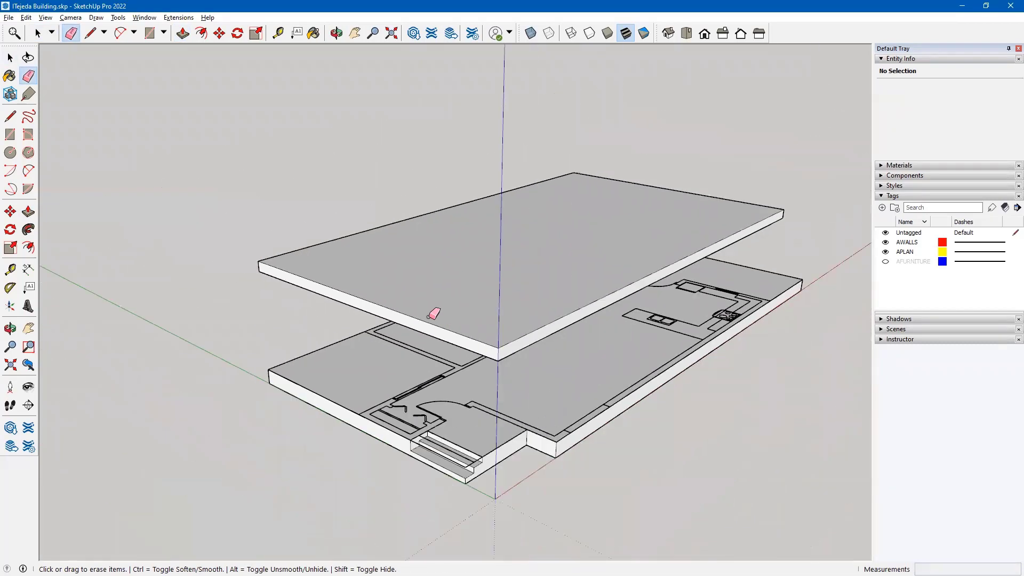
{"action": "key", "text": "shift"}
{"action": "middle_click_drag", "start_coordinate": [637, 206], "coordinate": [348, 274]}
{"action": "middle_click_drag", "start_coordinate": [636, 287], "coordinate": [385, 279]}
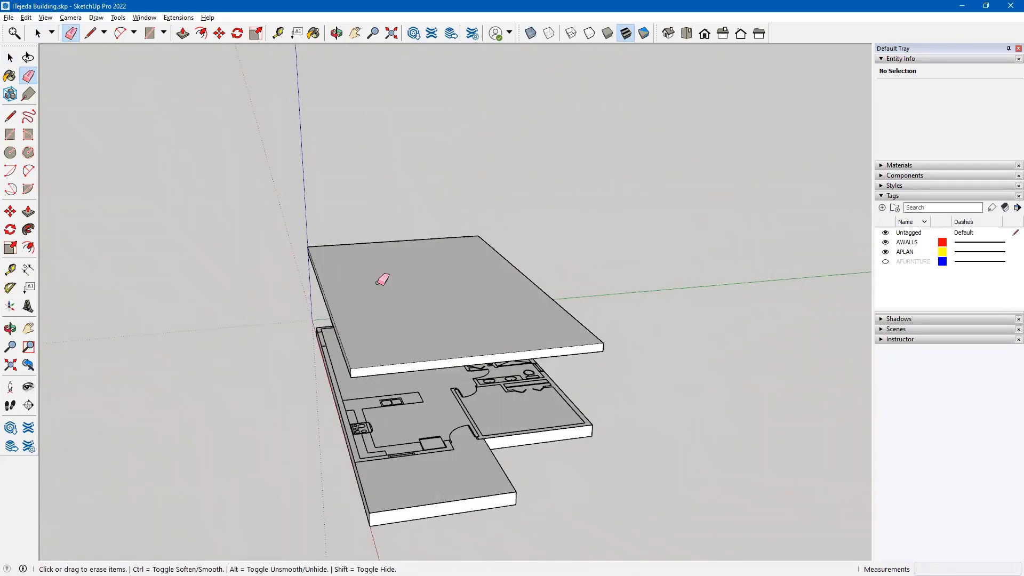
{"action": "middle_click_drag", "start_coordinate": [512, 279], "coordinate": [155, 270]}
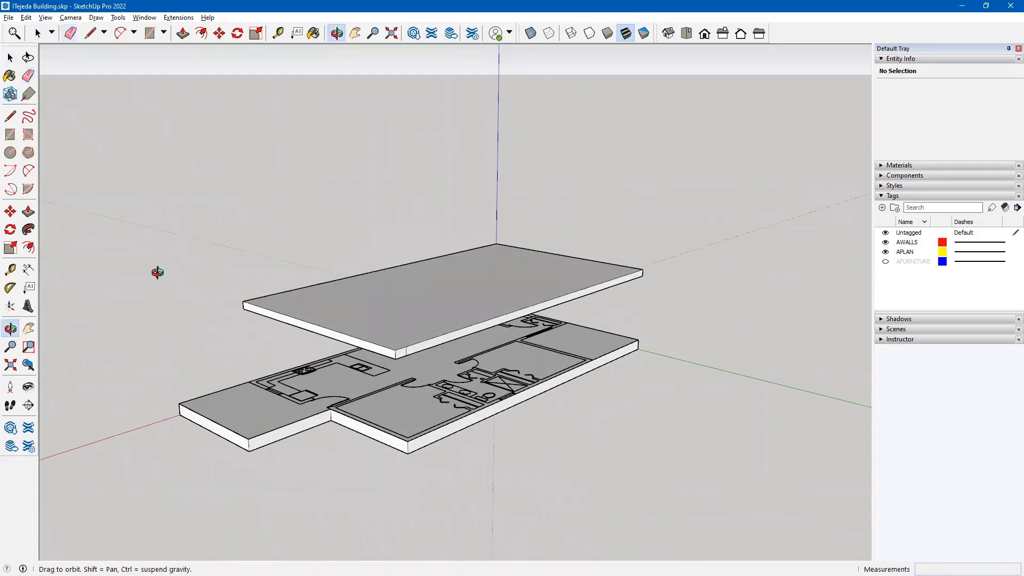
{"action": "scroll", "coordinate": [422, 363], "scroll_direction": "up", "scroll_amount": 3}
{"action": "scroll", "coordinate": [418, 348], "scroll_direction": "up", "scroll_amount": 4}
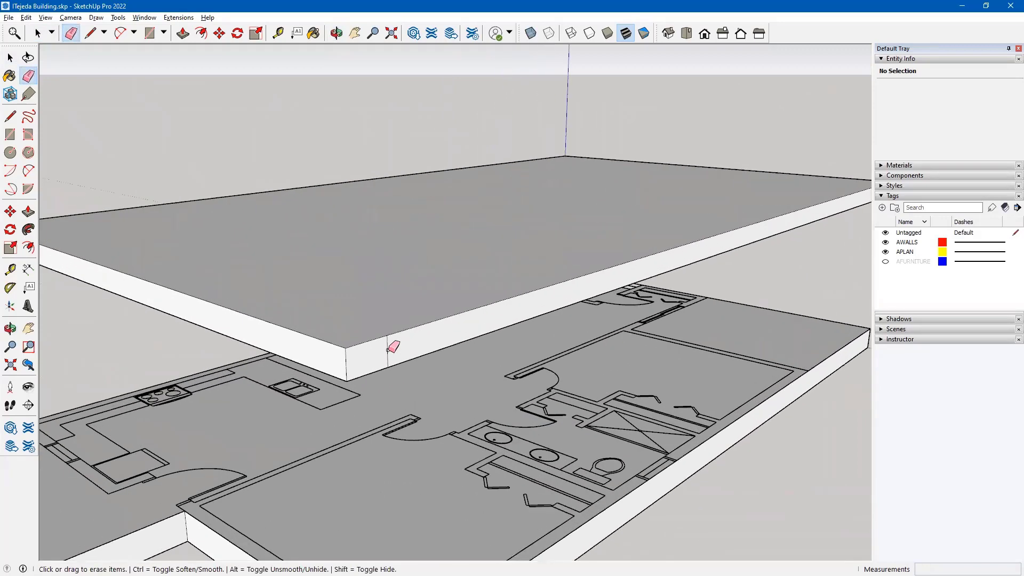
{"action": "scroll", "coordinate": [372, 265], "scroll_direction": "down", "scroll_amount": 5}
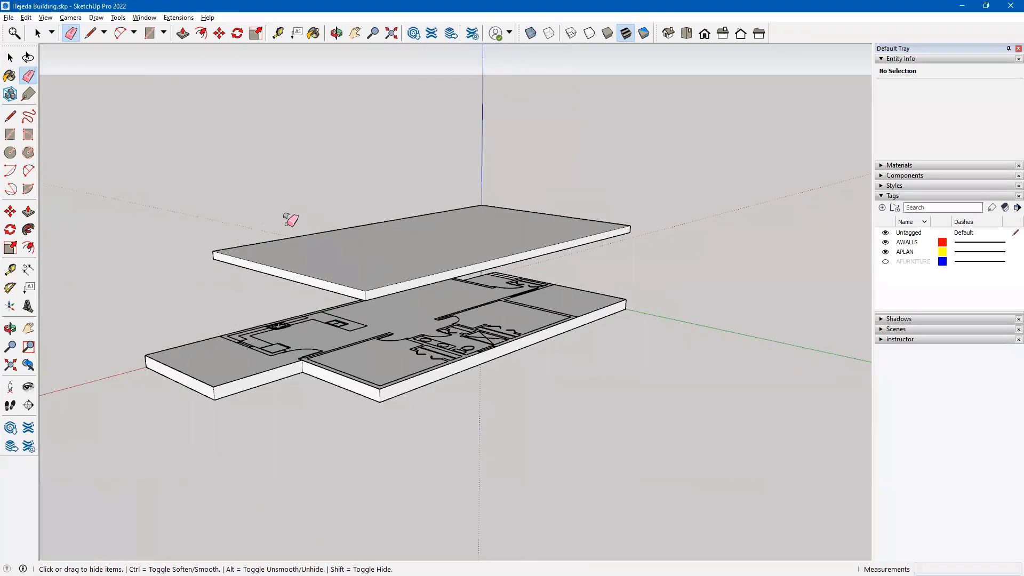
- Draw a 50' 5" ridge line across the slab's top face between the midpoints of its two short edges
{"action": "middle_click_drag", "start_coordinate": [291, 219], "coordinate": [514, 275]}
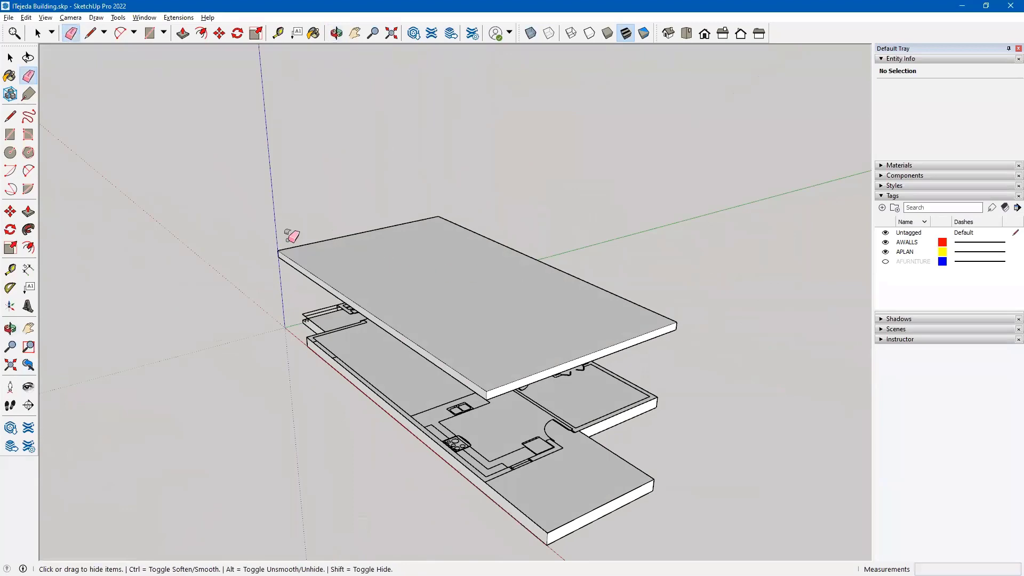
{"action": "mouse_move", "coordinate": [290, 233]}
{"action": "middle_mouse_down"}
{"action": "mouse_move", "coordinate": [222, 224]}
{"action": "mouse_move", "coordinate": [455, 265]}
{"action": "mouse_move", "coordinate": [777, 228]}
{"action": "middle_mouse_up"}
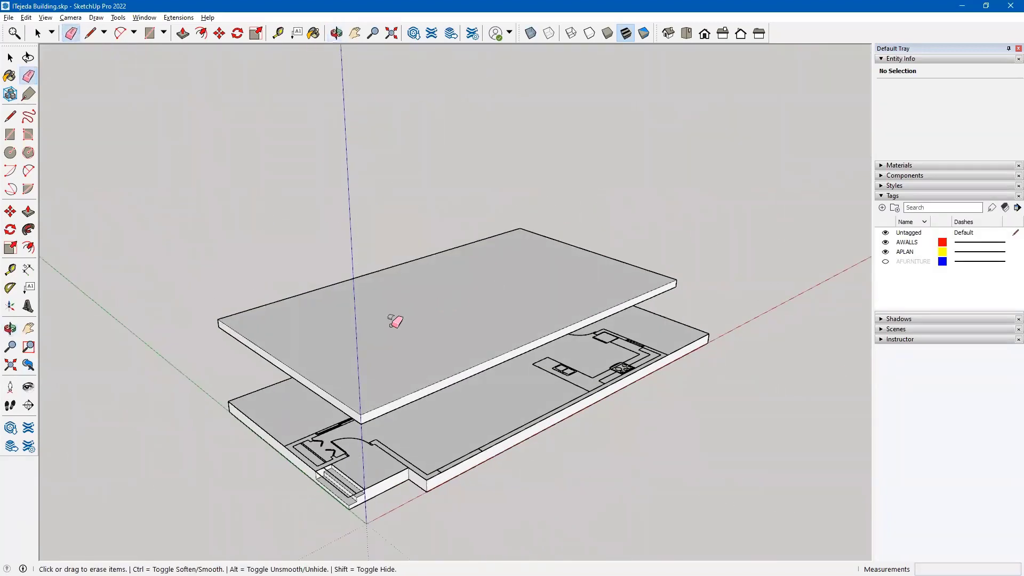
{"action": "mouse_move", "coordinate": [393, 320]}
{"action": "middle_mouse_down"}
{"action": "mouse_move", "coordinate": [498, 325]}
{"action": "mouse_move", "coordinate": [441, 352]}
{"action": "middle_mouse_up"}
{"action": "key", "text": "l"}
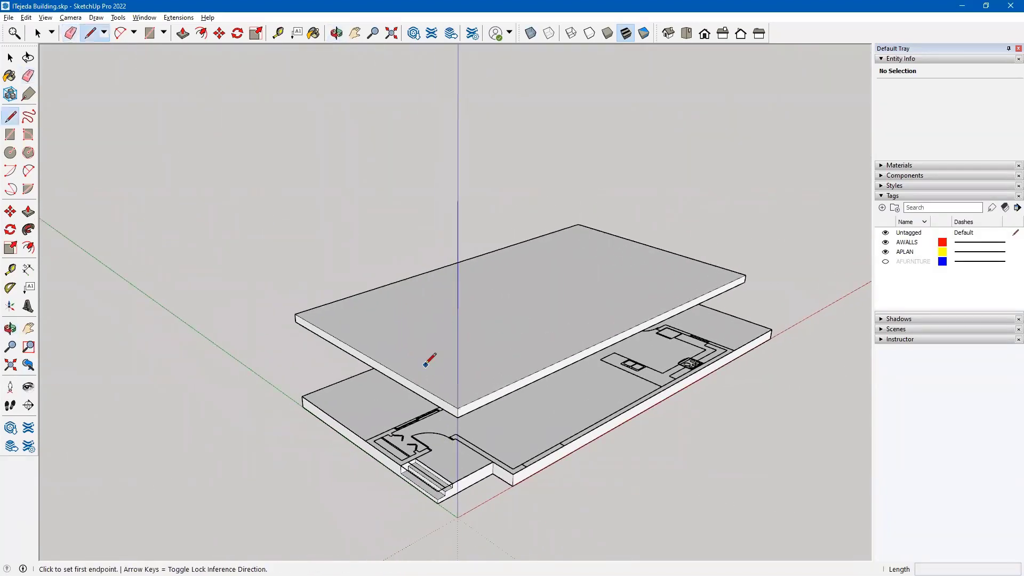
{"action": "left_click", "coordinate": [367, 355]}
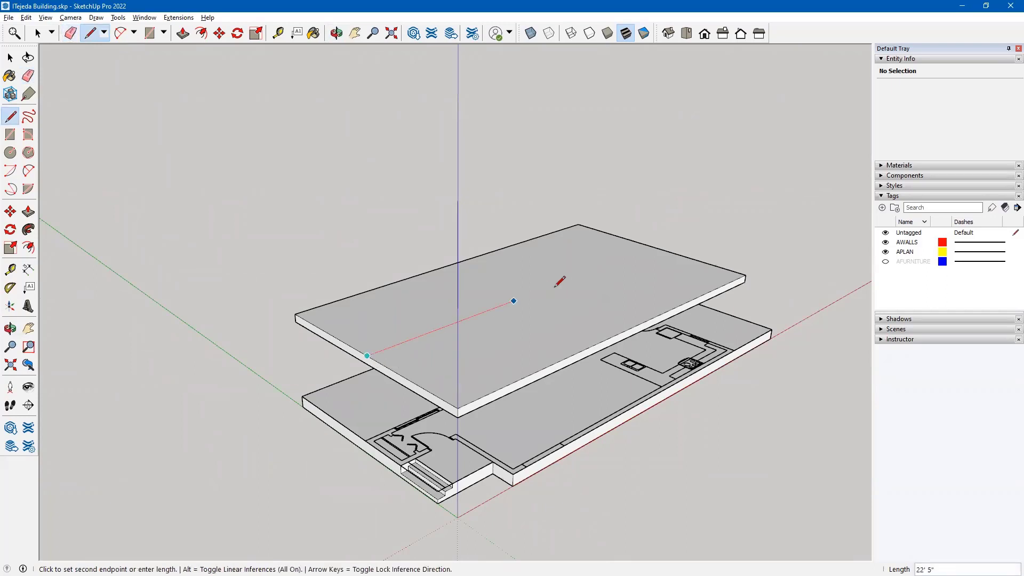
{"action": "left_click", "coordinate": [655, 247]}
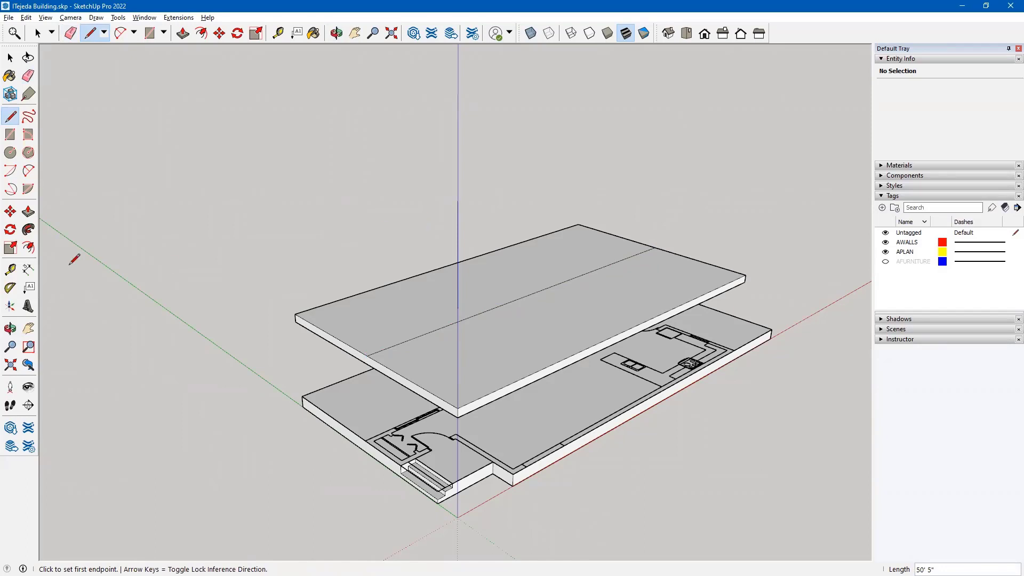
- Move the ridge line 6' up along the blue axis to raise the slab into a gabled roof
{"action": "left_click", "coordinate": [10, 211]}
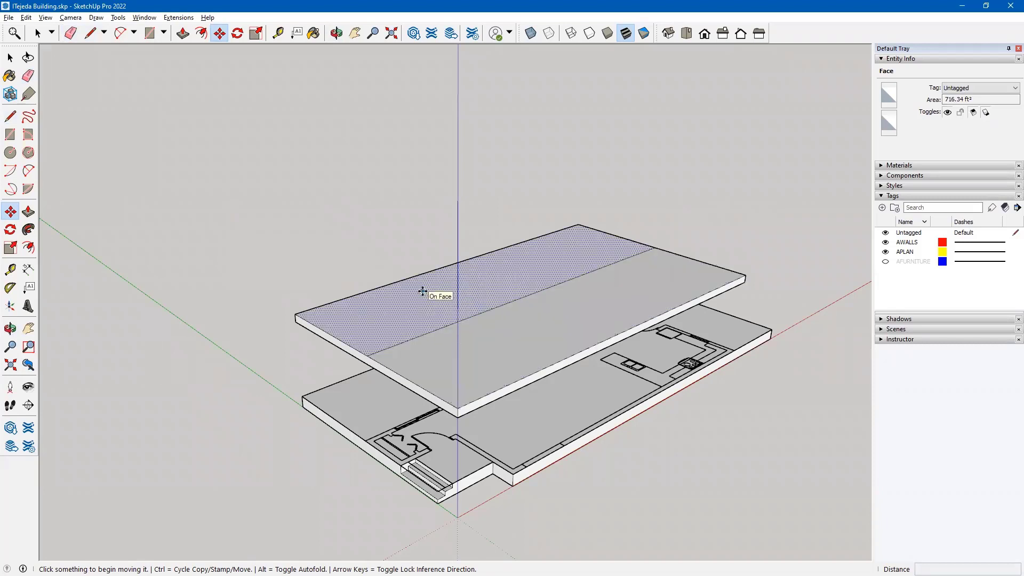
{"action": "left_click", "coordinate": [512, 301]}
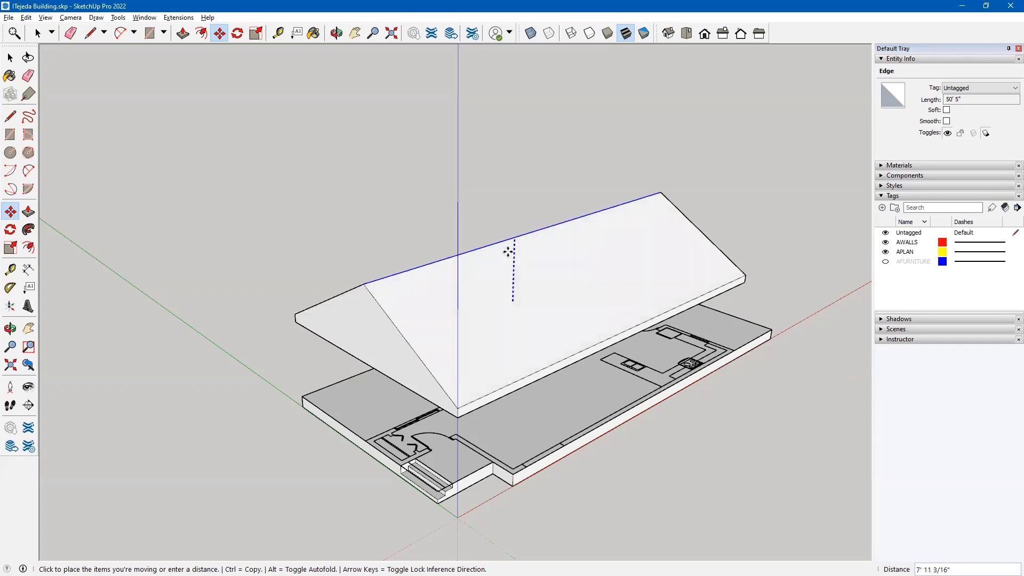
{"action": "middle_click_drag", "start_coordinate": [506, 275], "coordinate": [567, 156]}
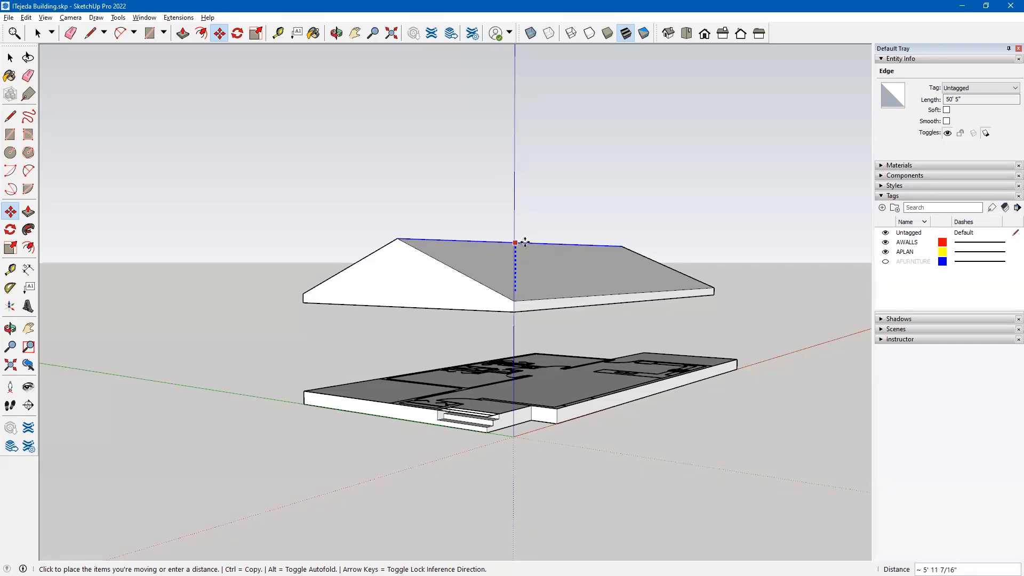
{"action": "type", "text": "6"}
{"action": "key", "text": "Return"}
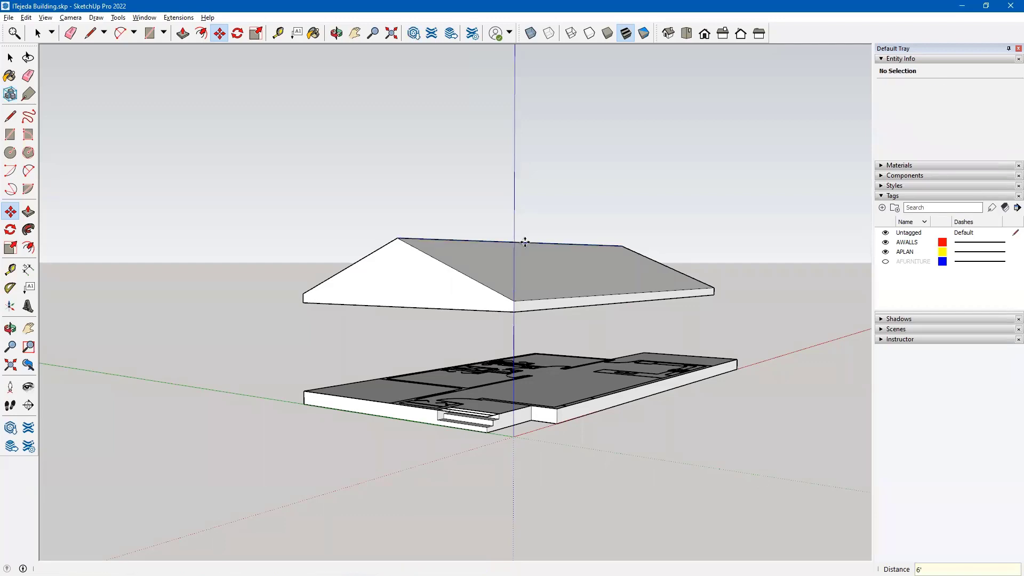
- Switch to the web browser to compare the raised roof with the gabled roof example, and return to SketchUp
{"action": "middle_click_drag", "start_coordinate": [503, 257], "coordinate": [350, 526]}
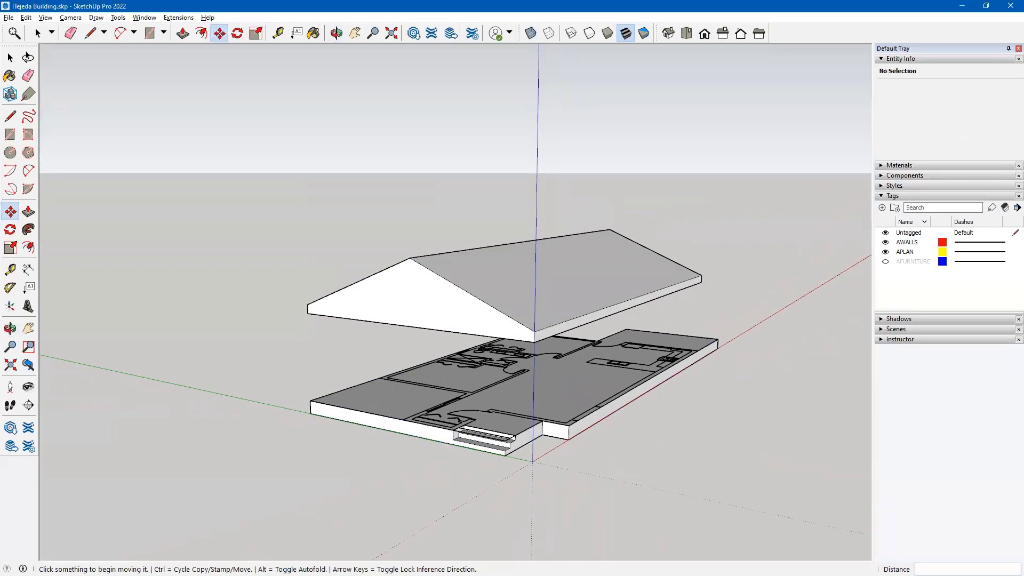
{"action": "key", "text": "alt+Tab"}
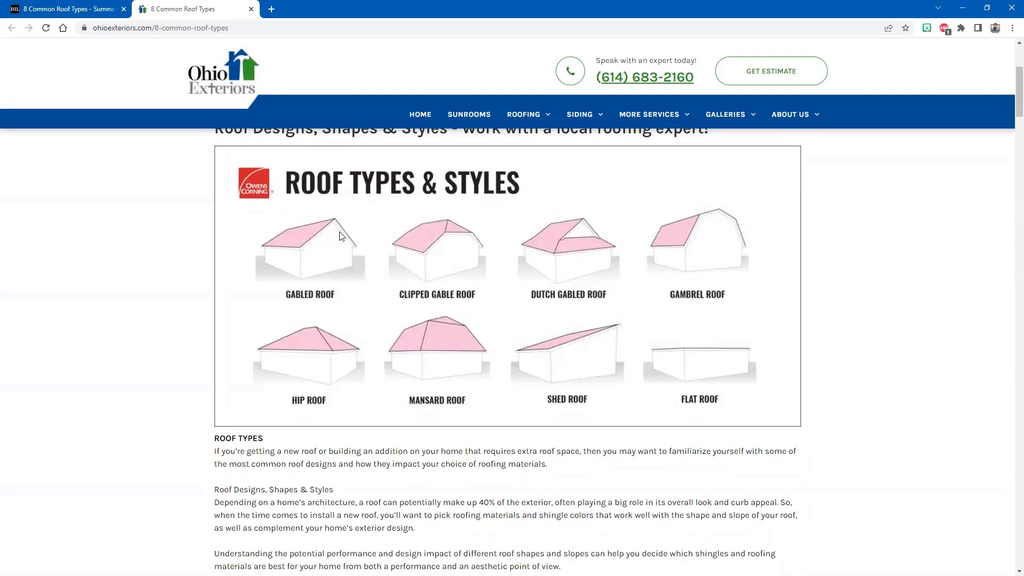
{"action": "key", "text": "alt+Tab"}
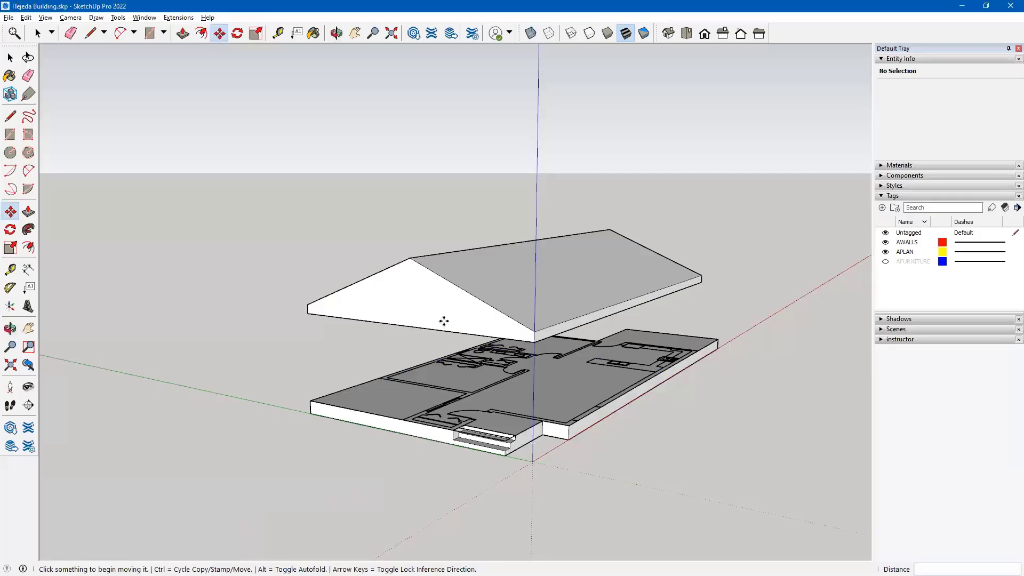
- Offset the outline of the roof's front gable face inward by 8"
{"action": "scroll", "coordinate": [398, 305], "scroll_direction": "up", "scroll_amount": 4}
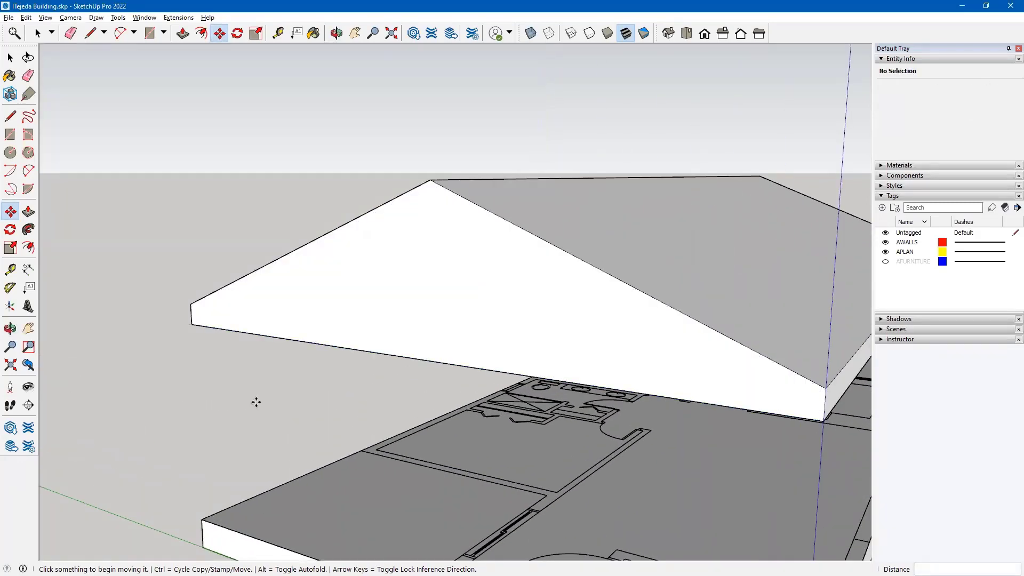
{"action": "left_click", "coordinate": [28, 248]}
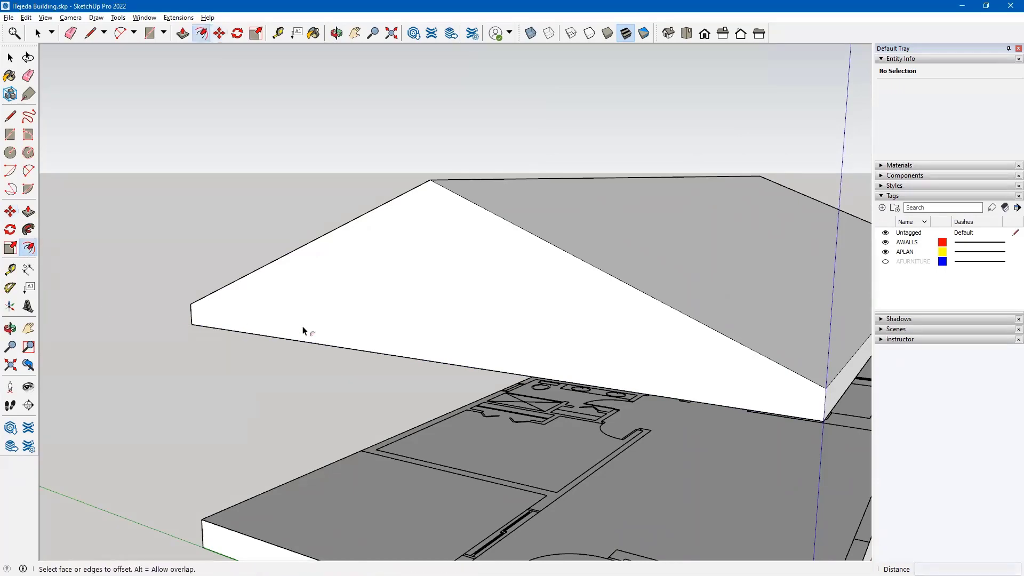
{"action": "left_click", "coordinate": [367, 221]}
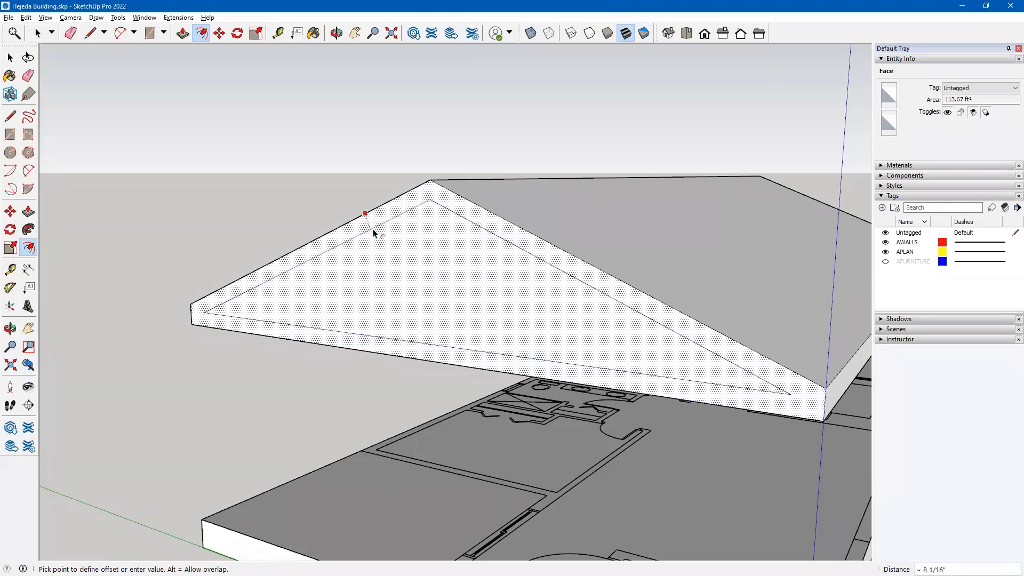
{"action": "type", "text": "8"}
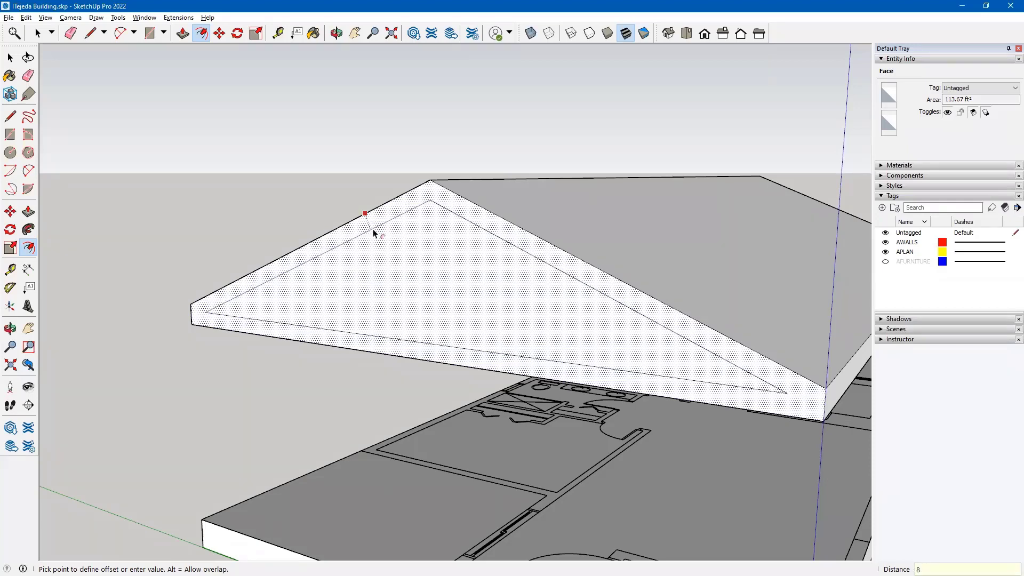
{"action": "key", "text": "Return"}
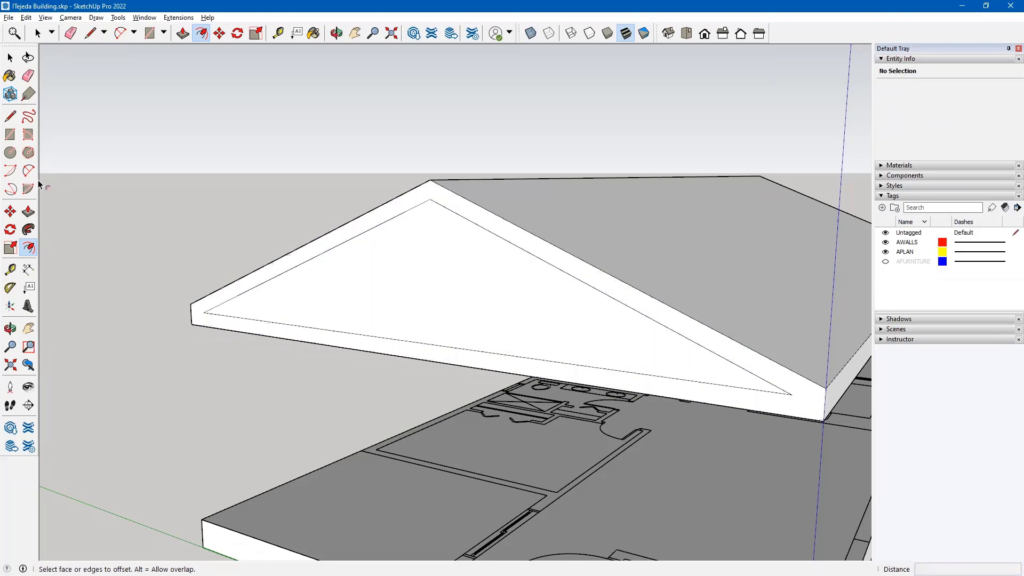
- Draw an 8" vertical line from the offset triangle's corner at the green-axis end down to the gable's bottom edge
{"action": "left_click", "coordinate": [9, 117]}
{"action": "left_click", "coordinate": [10, 116]}
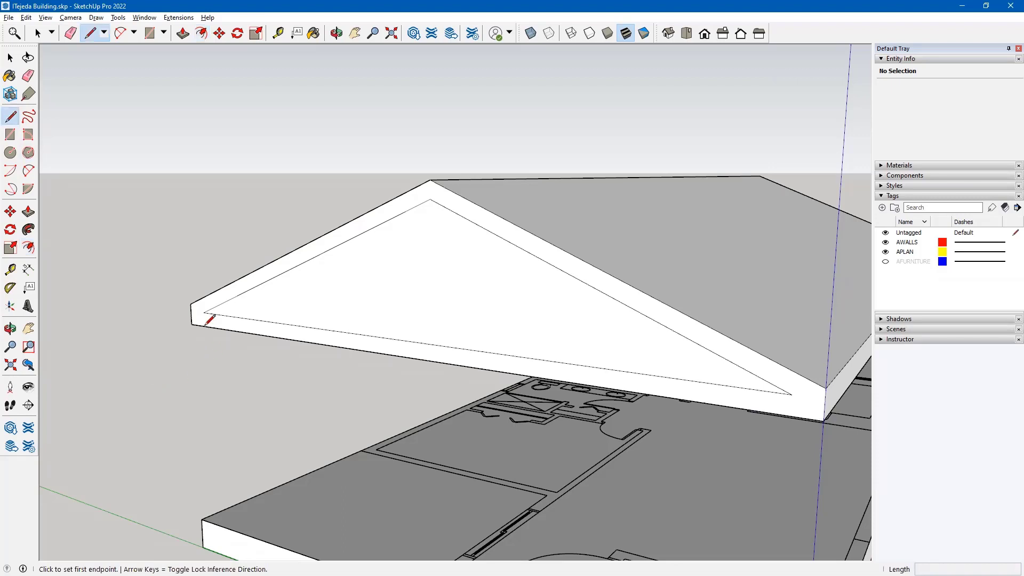
{"action": "left_click", "coordinate": [203, 312]}
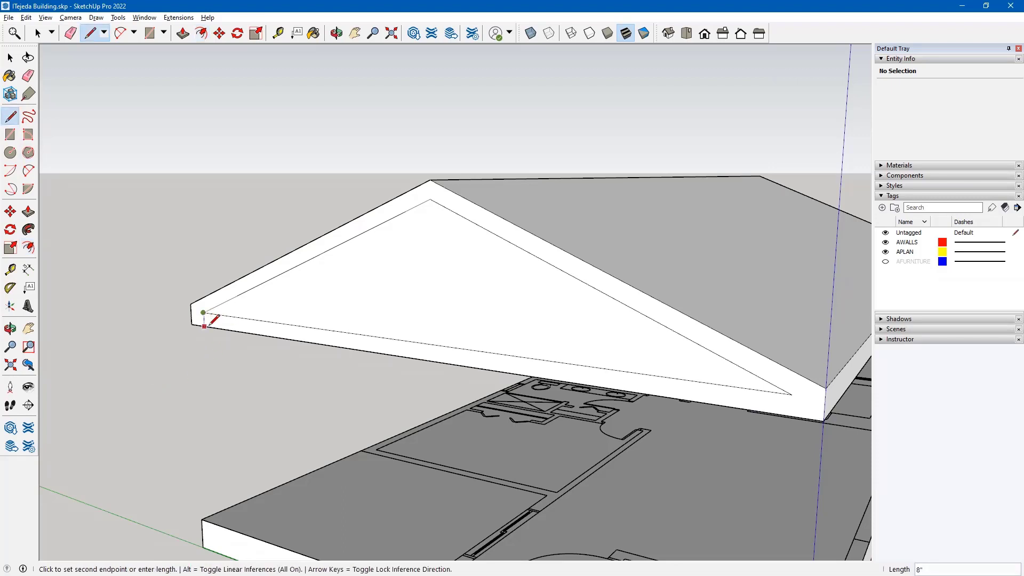
{"action": "left_click", "coordinate": [204, 326]}
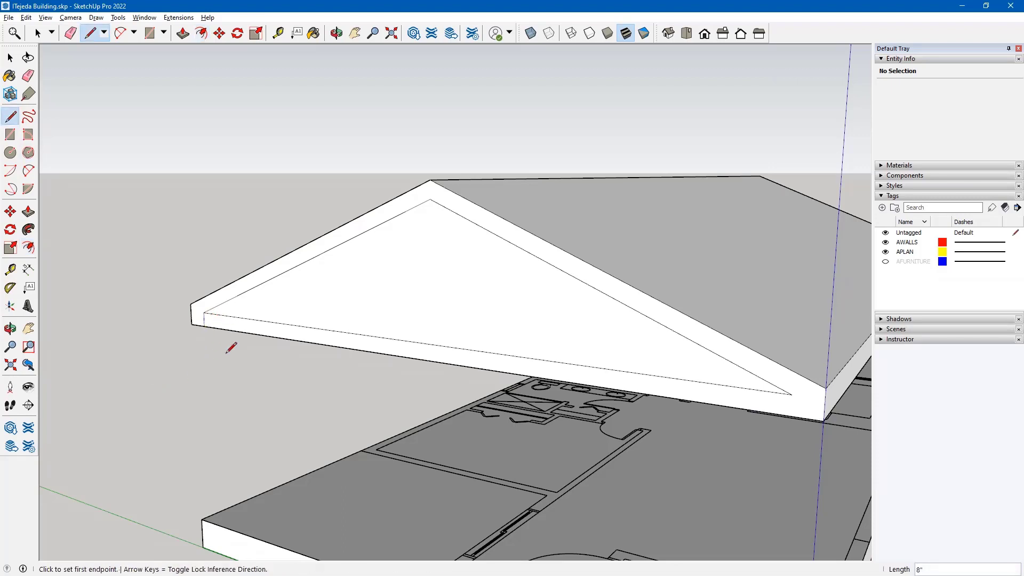
- Draw a vertical line from the offset triangle's other lower corner down to the gable's bottom edge, and erase the triangle's horizontal base line
{"action": "left_click", "coordinate": [792, 394]}
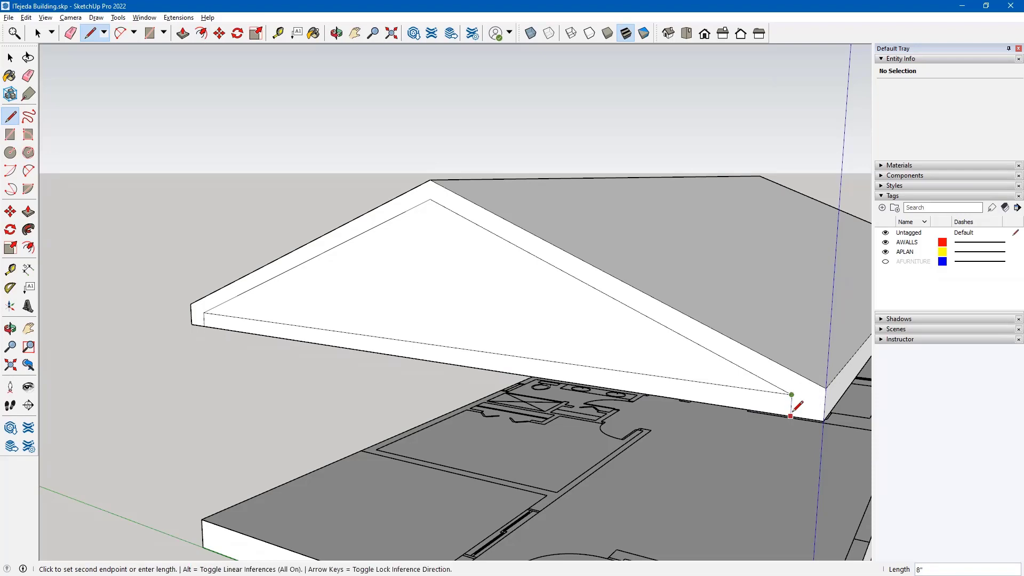
{"action": "left_click", "coordinate": [791, 415]}
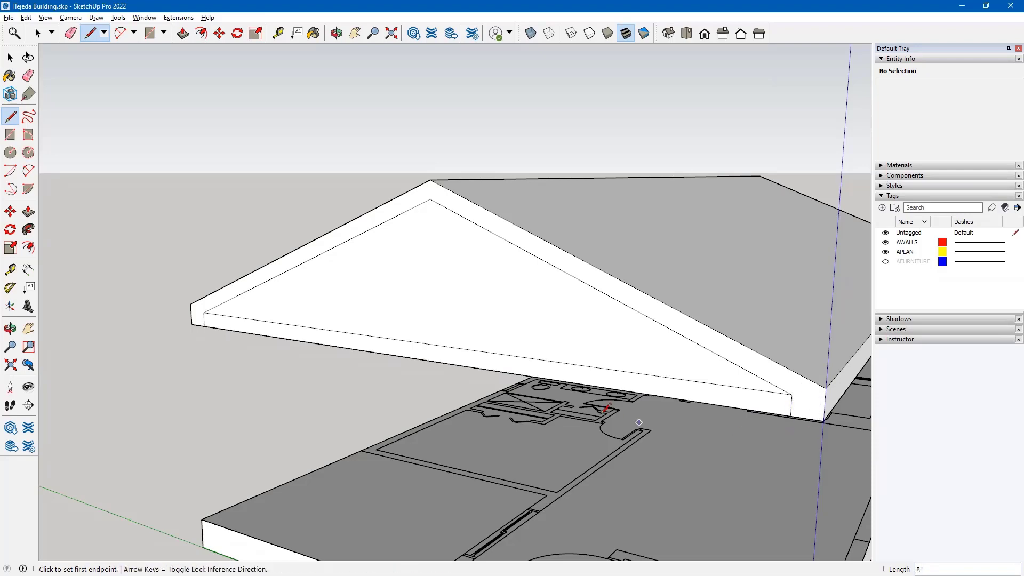
{"action": "mouse_move", "coordinate": [606, 409]}
{"action": "middle_mouse_down"}
{"action": "mouse_move", "coordinate": [709, 355]}
{"action": "mouse_move", "coordinate": [602, 363]}
{"action": "mouse_move", "coordinate": [602, 347]}
{"action": "middle_mouse_up"}
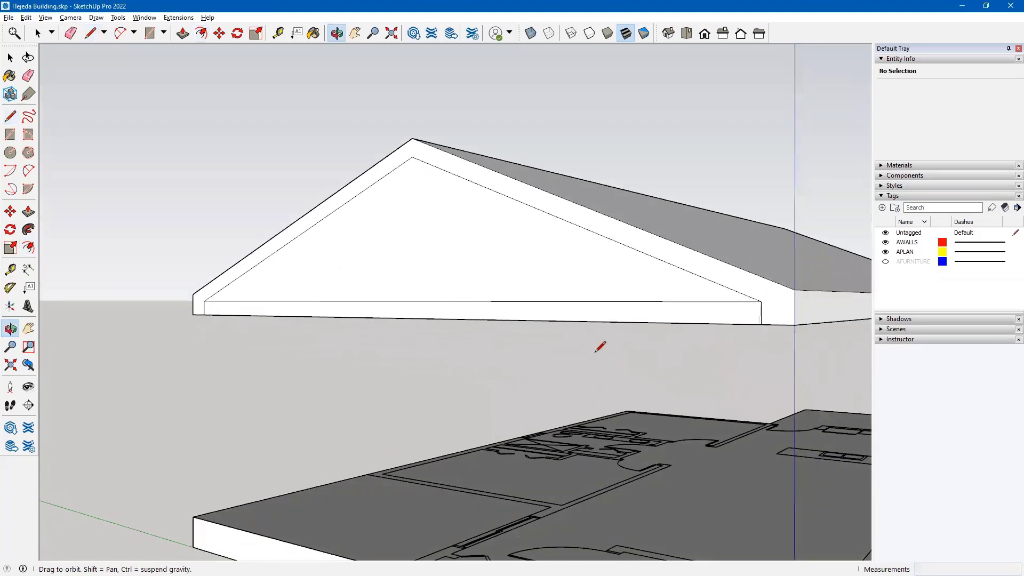
{"action": "left_click", "coordinate": [29, 77]}
{"action": "left_click", "coordinate": [275, 302]}
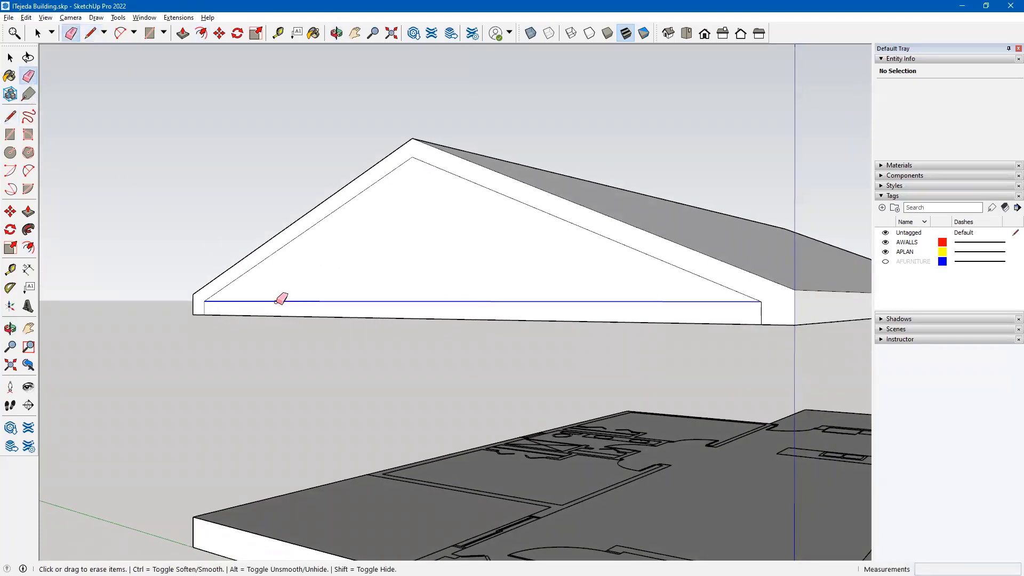
{"action": "scroll", "coordinate": [413, 315], "scroll_direction": "down", "scroll_amount": 2}
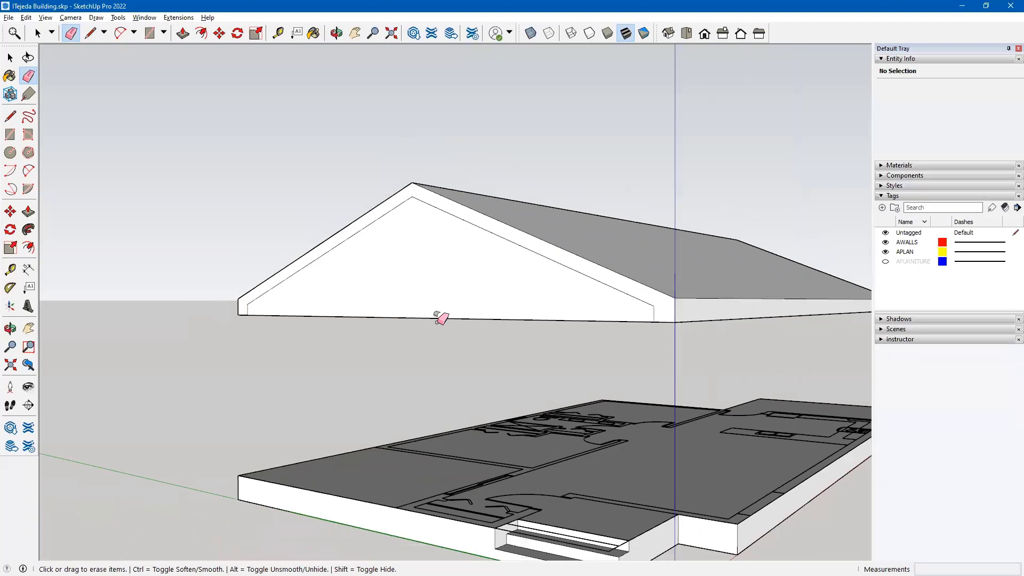
- Push the inner gable face 50' 5" through the full length of the roof to hollow out its underside
{"action": "mouse_move", "coordinate": [381, 299]}
{"action": "middle_mouse_down"}
{"action": "mouse_move", "coordinate": [350, 247]}
{"action": "mouse_move", "coordinate": [365, 238]}
{"action": "mouse_move", "coordinate": [339, 245]}
{"action": "middle_mouse_up"}
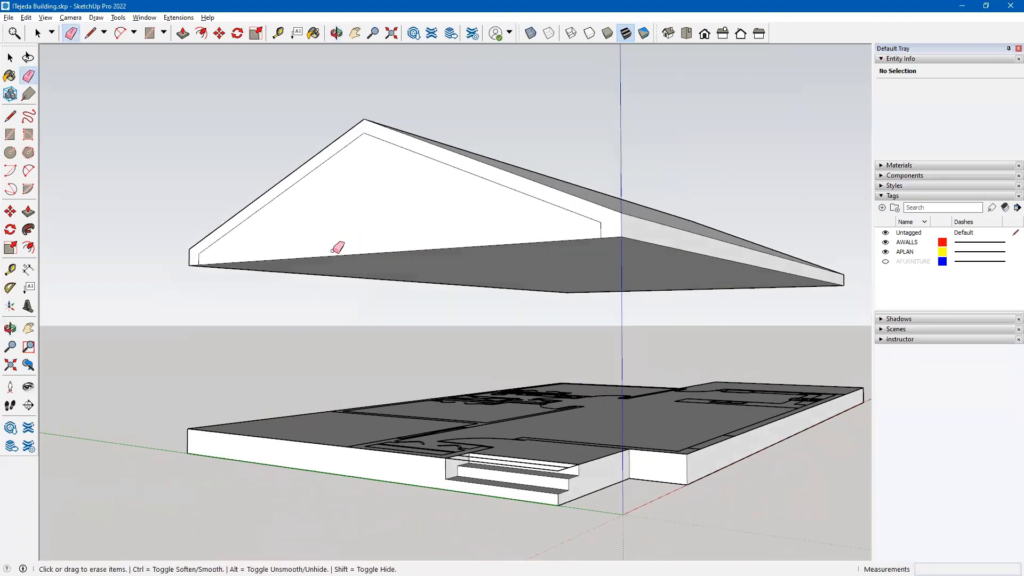
{"action": "key", "text": "p"}
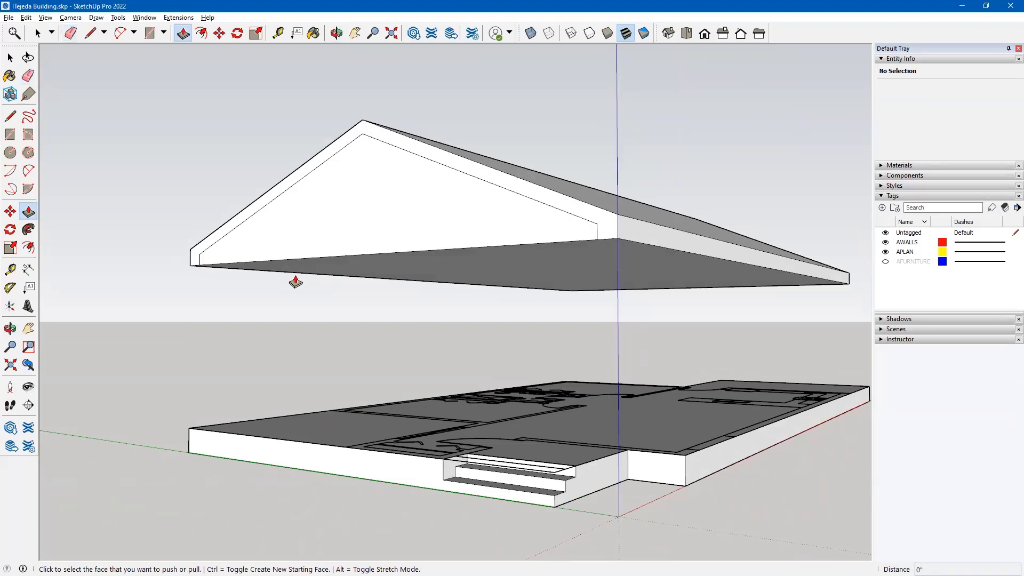
{"action": "left_click", "coordinate": [348, 227]}
{"action": "left_click", "coordinate": [348, 226]}
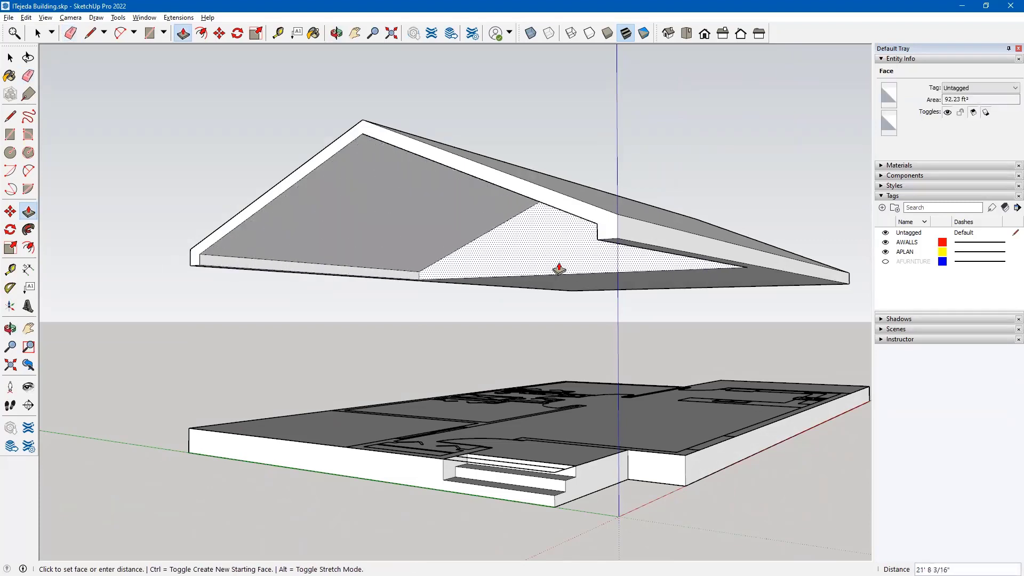
{"action": "left_click", "coordinate": [677, 291]}
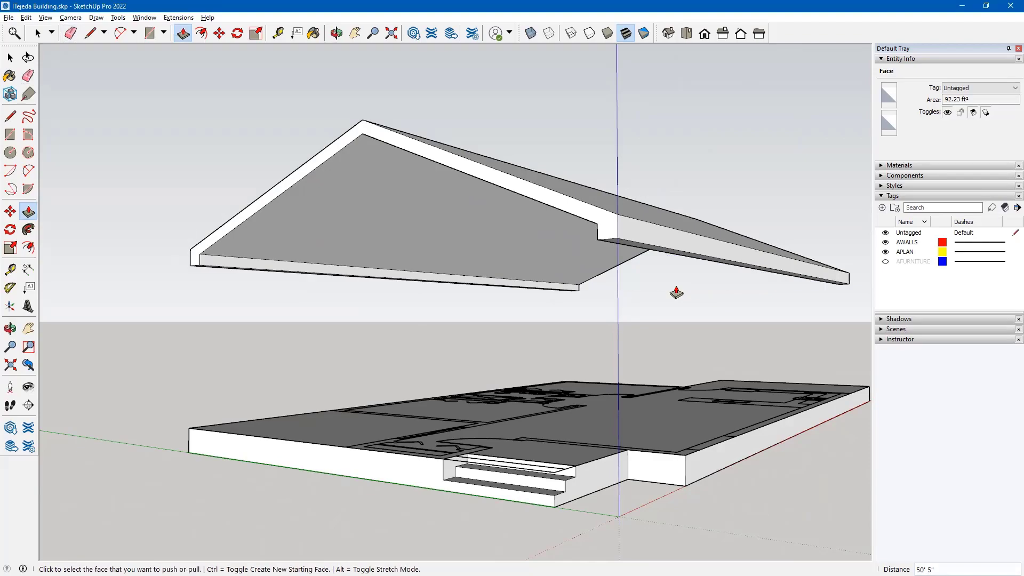
{"action": "middle_click_drag", "start_coordinate": [450, 247], "coordinate": [484, 311]}
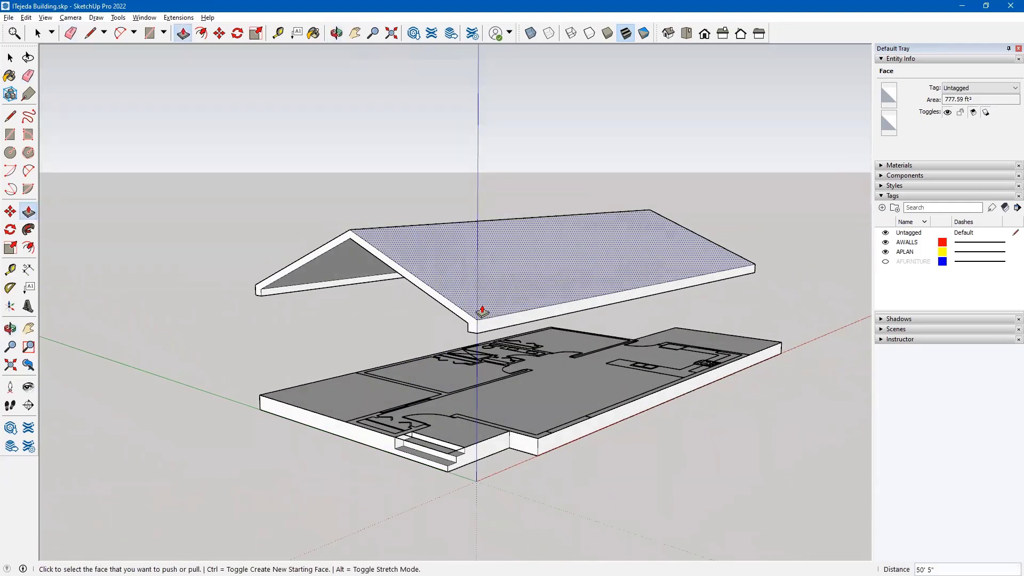
- Turn on the display of hidden objects in the model
{"action": "left_click", "coordinate": [10, 58]}
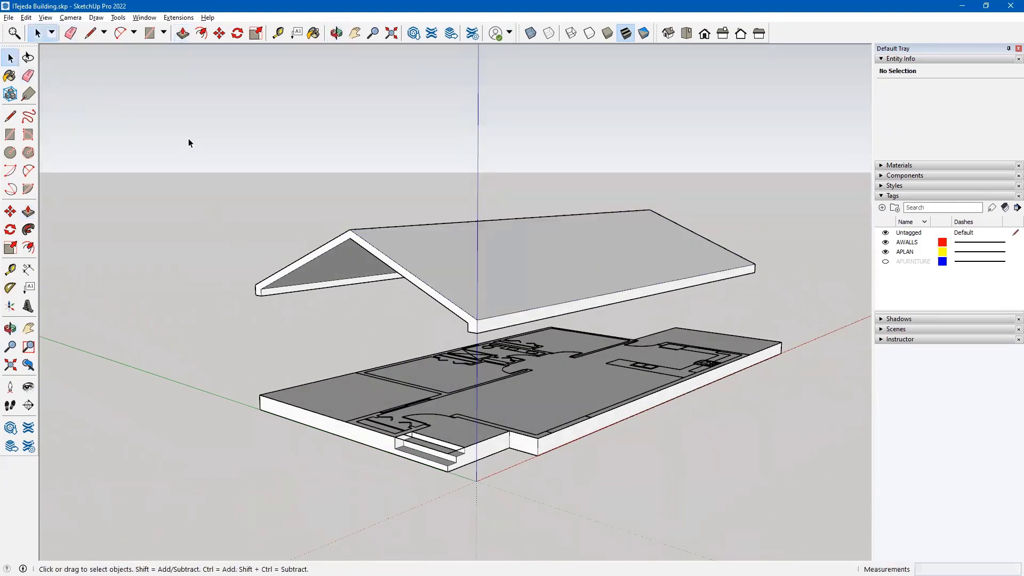
{"action": "left_click", "coordinate": [26, 19]}
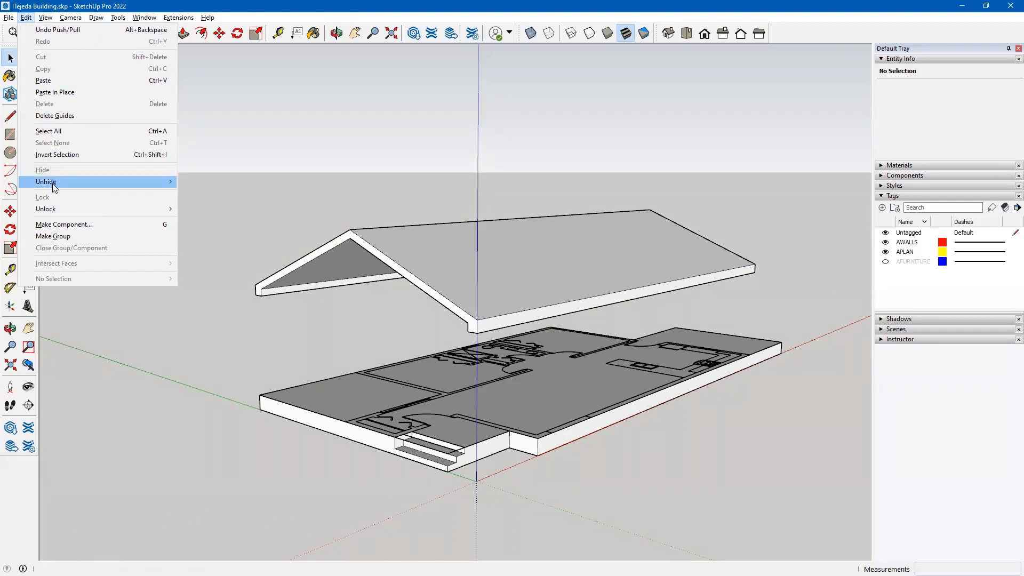
{"action": "mouse_move", "coordinate": [54, 185]}
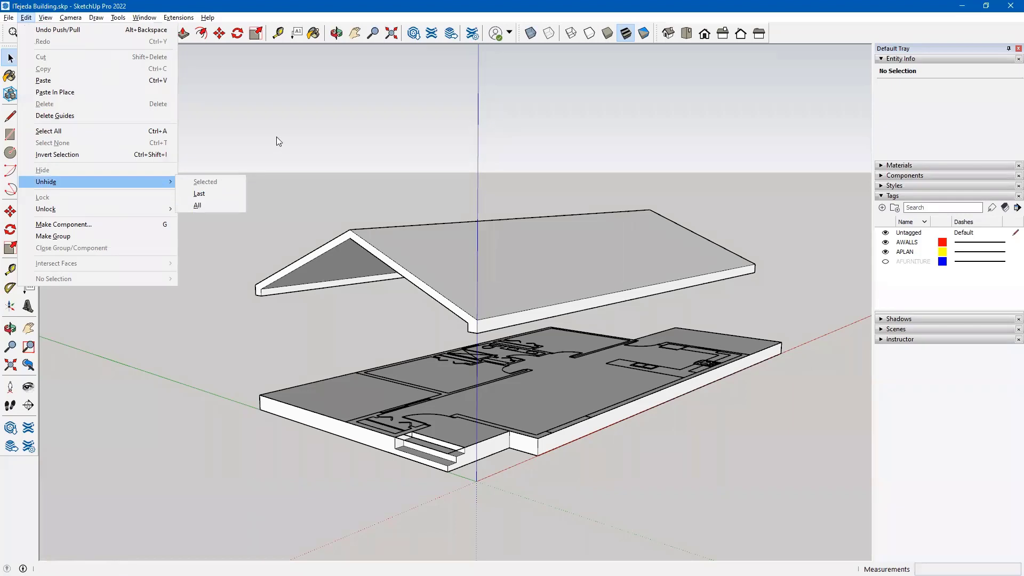
{"action": "mouse_move", "coordinate": [46, 22]}
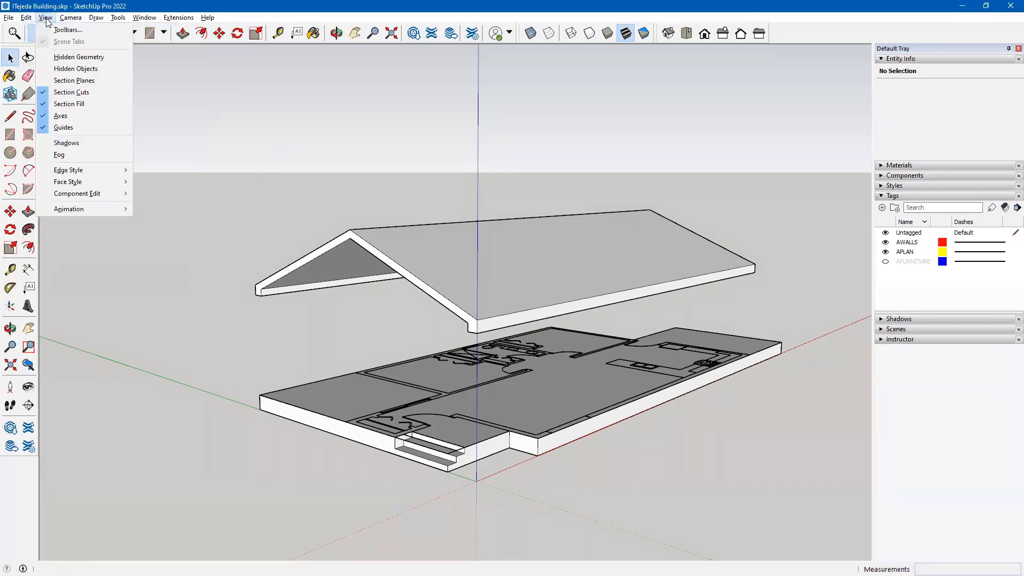
{"action": "left_click", "coordinate": [63, 71]}
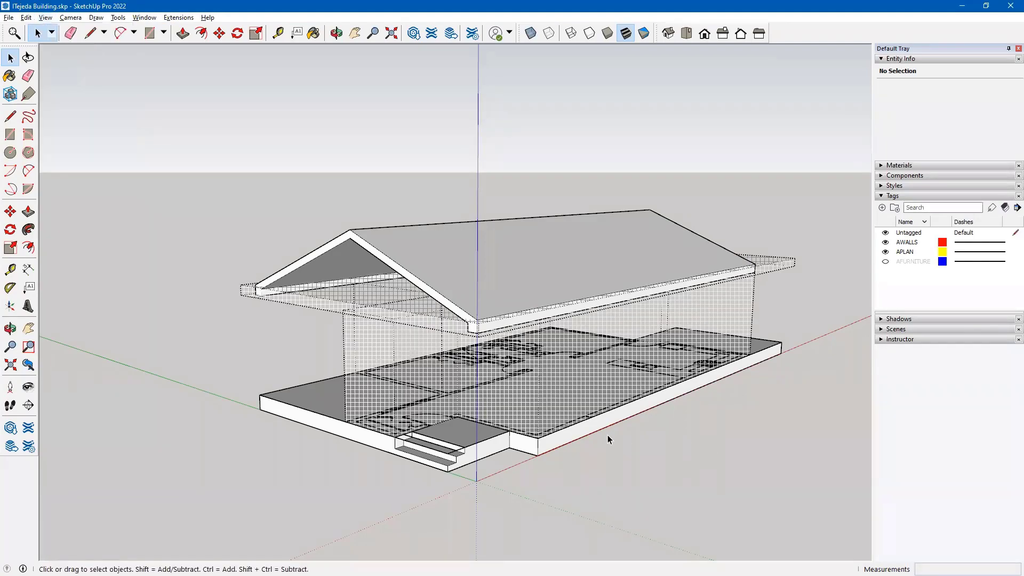
- Unhide the hidden walls group standing on the floor slab beneath the gabled roof
{"action": "middle_click_drag", "start_coordinate": [607, 434], "coordinate": [473, 393]}
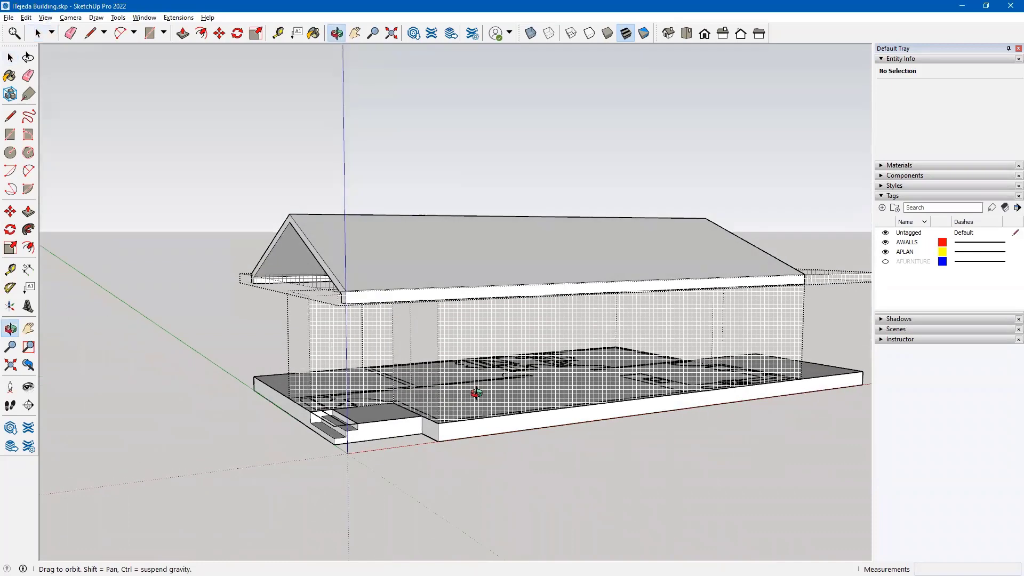
{"action": "left_click", "coordinate": [315, 335]}
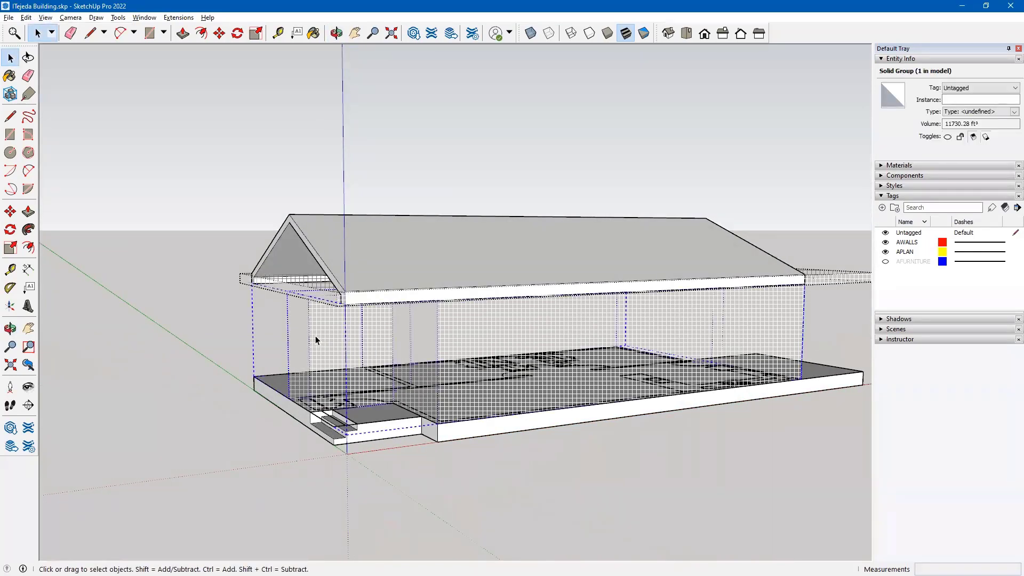
{"action": "right_click", "coordinate": [315, 340]}
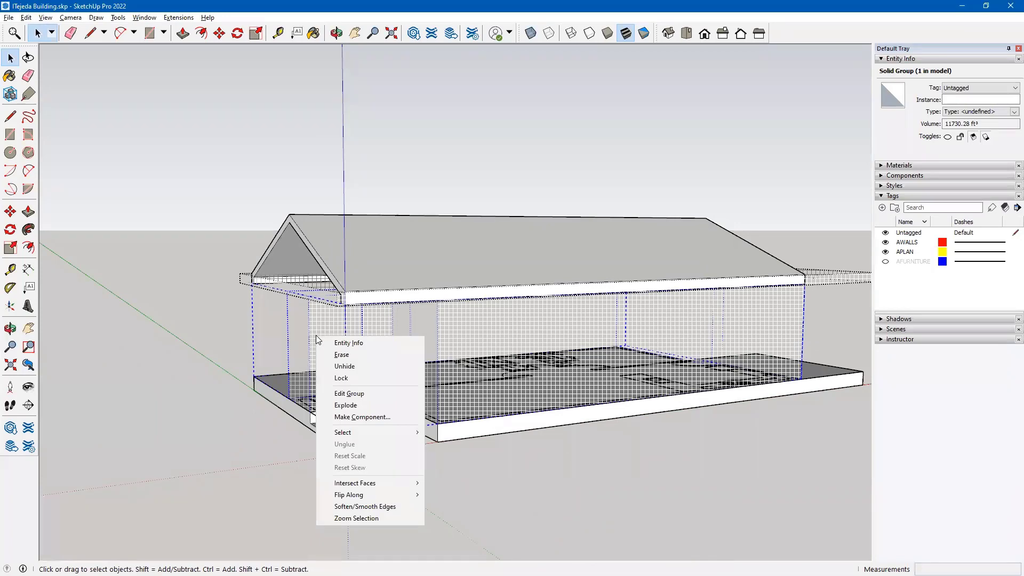
{"action": "left_click", "coordinate": [347, 366]}
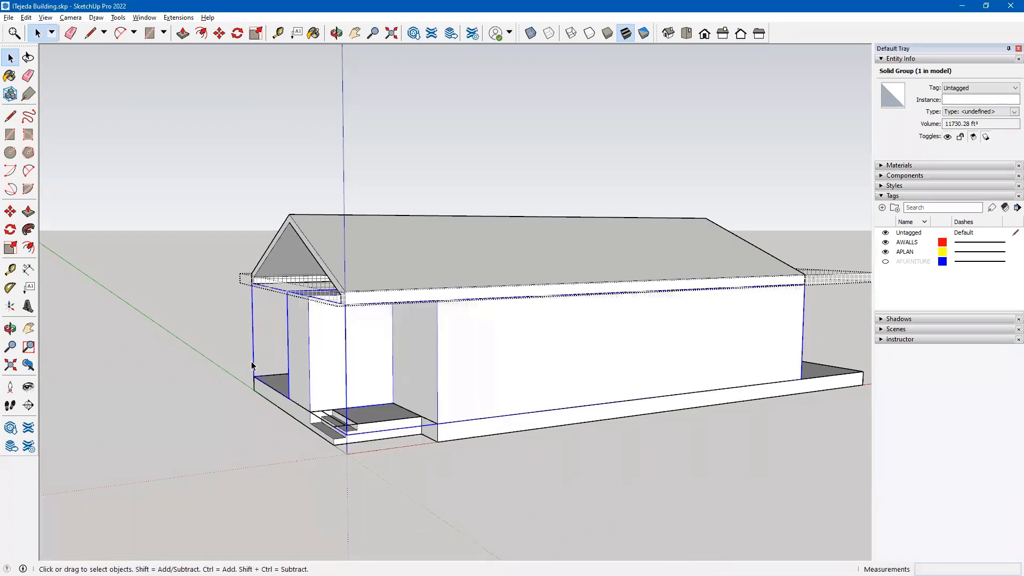
- Turn off the display of hidden objects so the old flat roof is no longer shown
{"action": "middle_click_drag", "start_coordinate": [184, 250], "coordinate": [331, 316]}
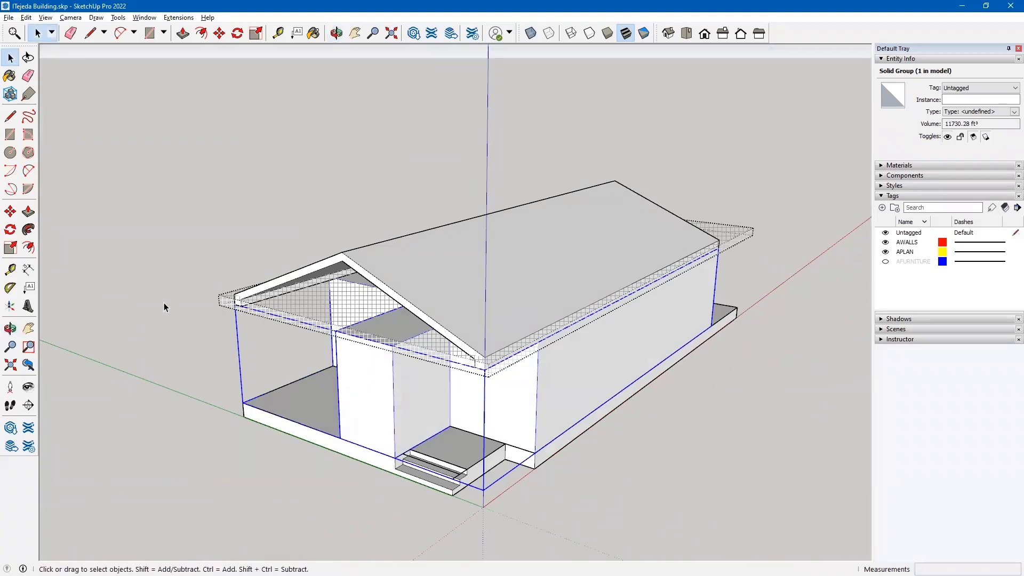
{"action": "left_click", "coordinate": [45, 18]}
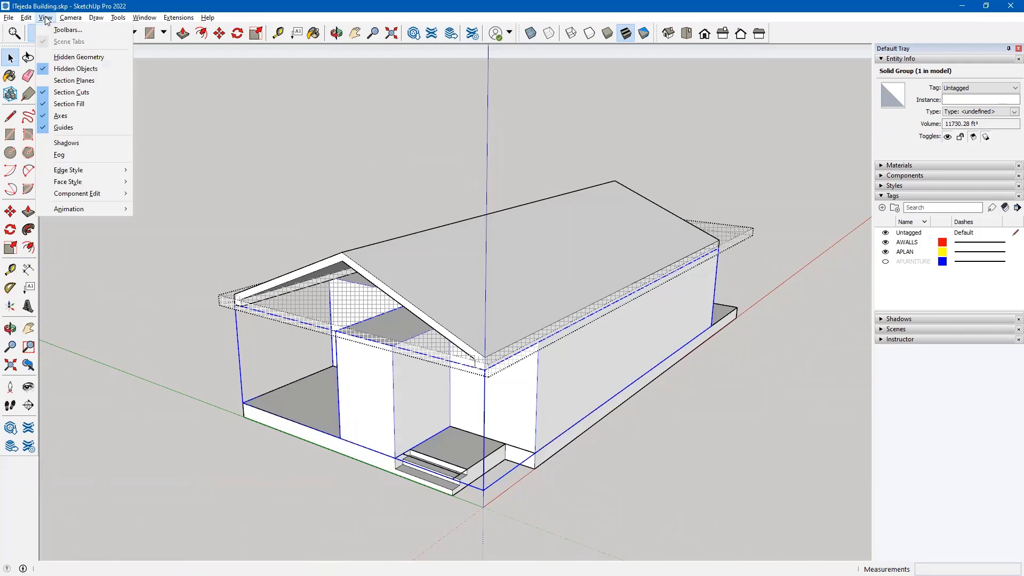
{"action": "left_click", "coordinate": [61, 69]}
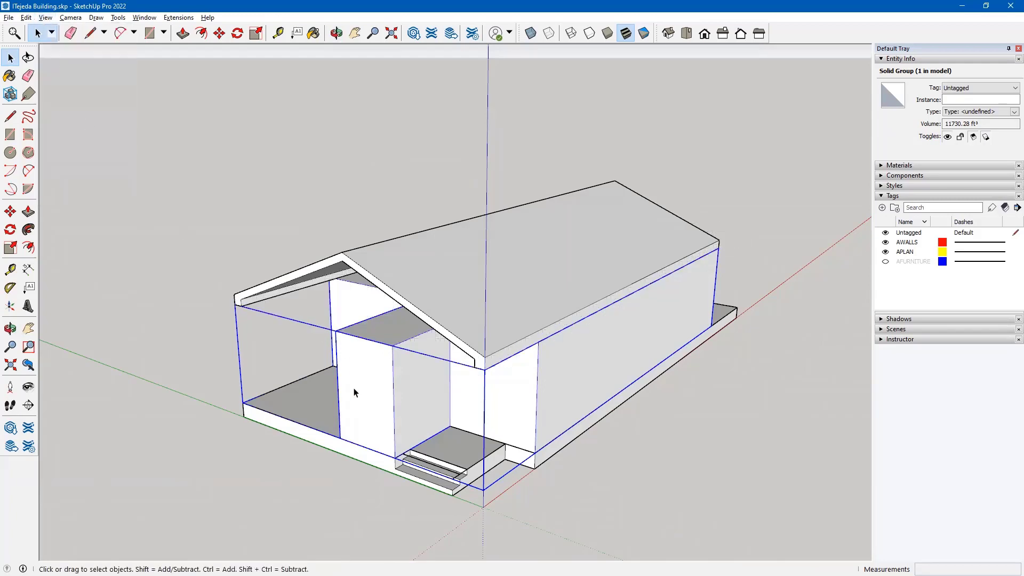
- Extend the roof's rear gable profile outward by 10' over the back terrace slab
{"action": "middle_click_drag", "start_coordinate": [355, 393], "coordinate": [372, 379]}
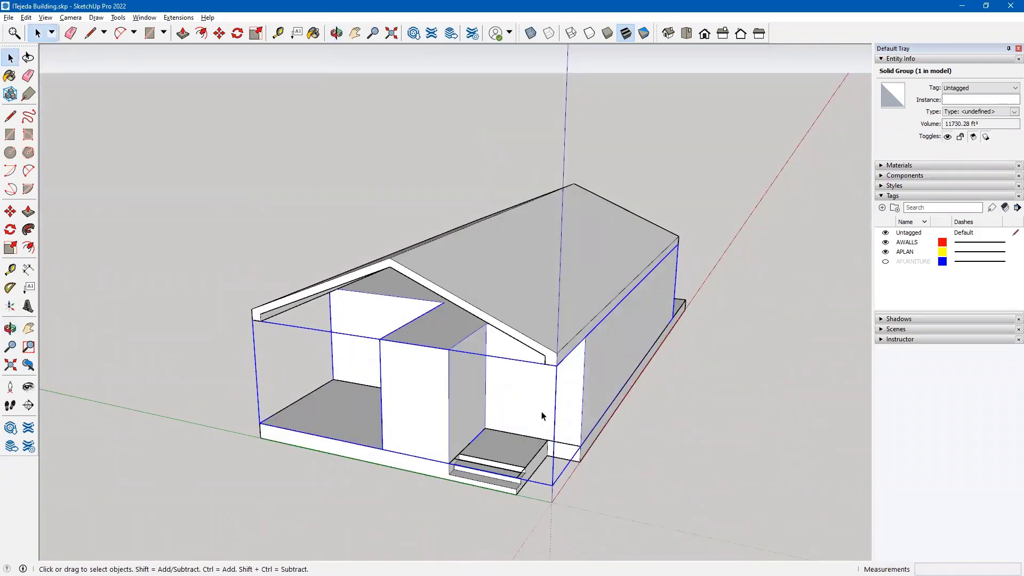
{"action": "middle_click_drag", "start_coordinate": [542, 416], "coordinate": [241, 347]}
{"action": "middle_click_drag", "start_coordinate": [627, 292], "coordinate": [384, 339]}
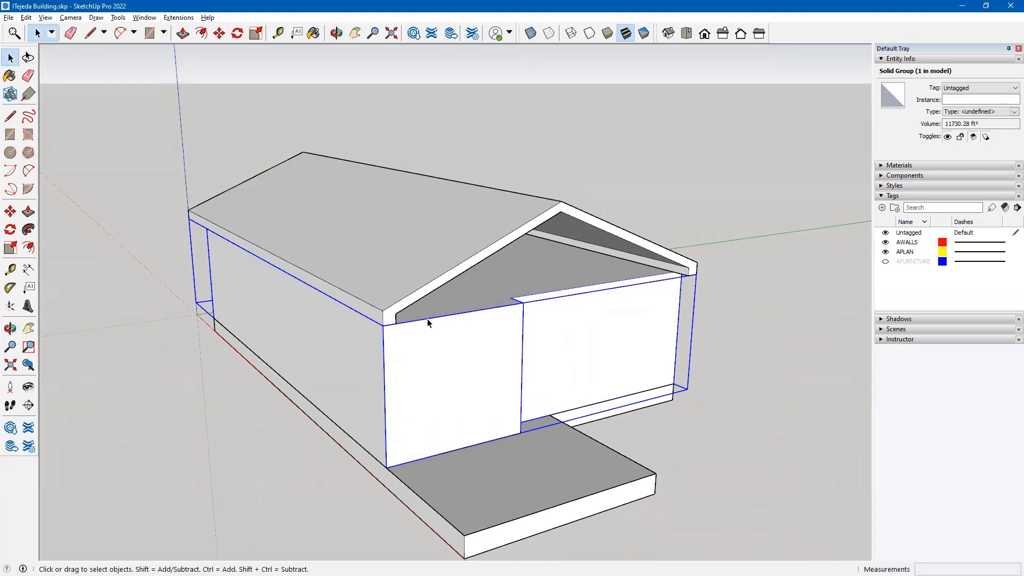
{"action": "double_click", "coordinate": [453, 277]}
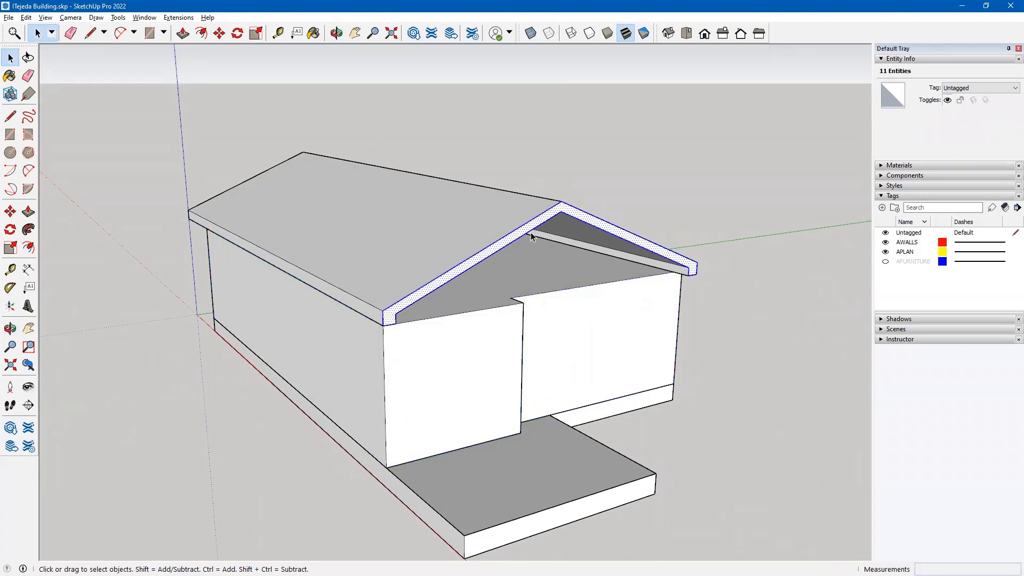
{"action": "key", "text": "p"}
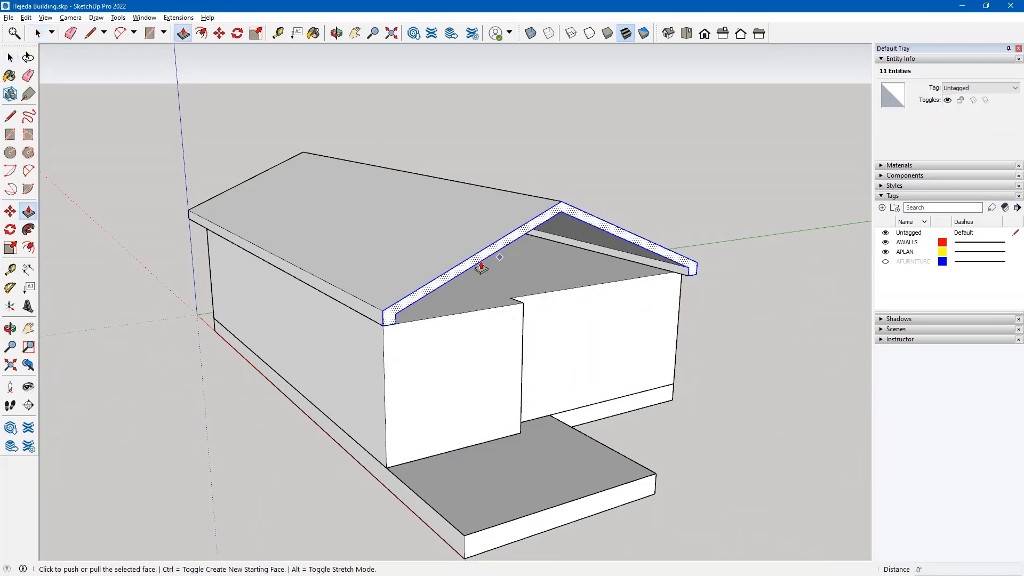
{"action": "left_click", "coordinate": [481, 262]}
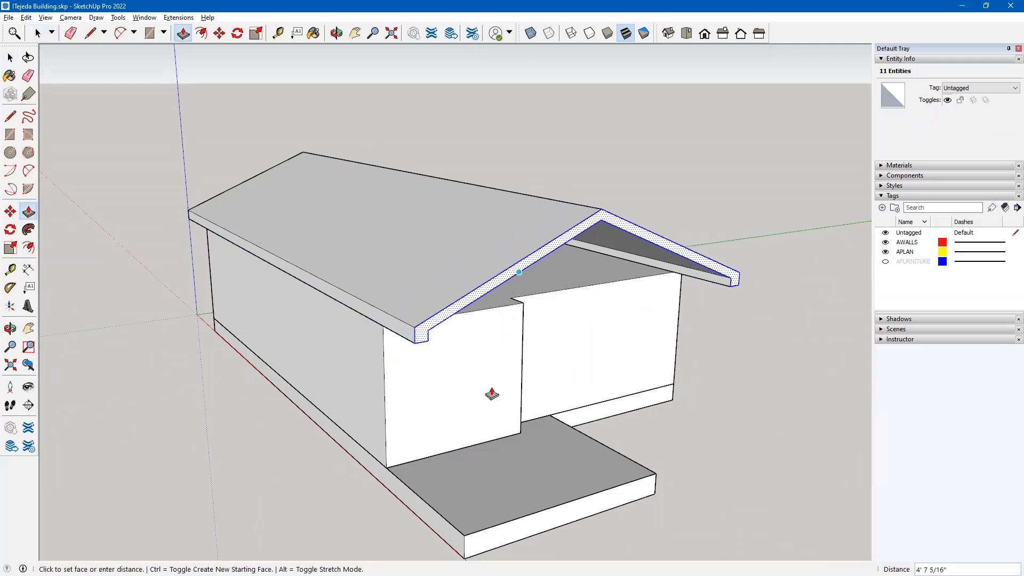
{"action": "type", "text": "10"}
{"action": "key", "text": "Return"}
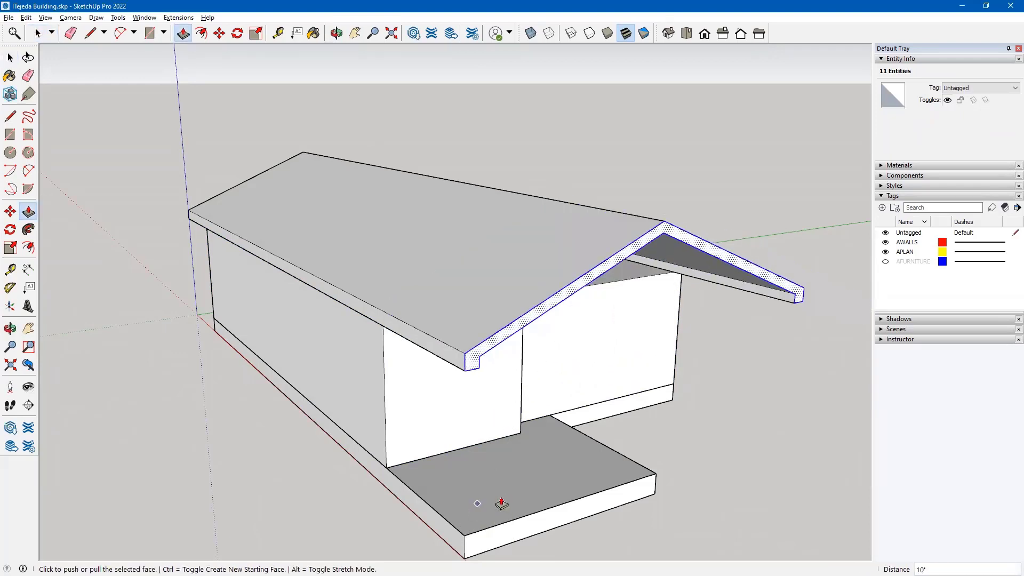
- Draw a 28' 5" line between the outer bottom corners of the extended rear gable to close it with a triangular face
{"action": "middle_click_drag", "start_coordinate": [662, 414], "coordinate": [315, 168]}
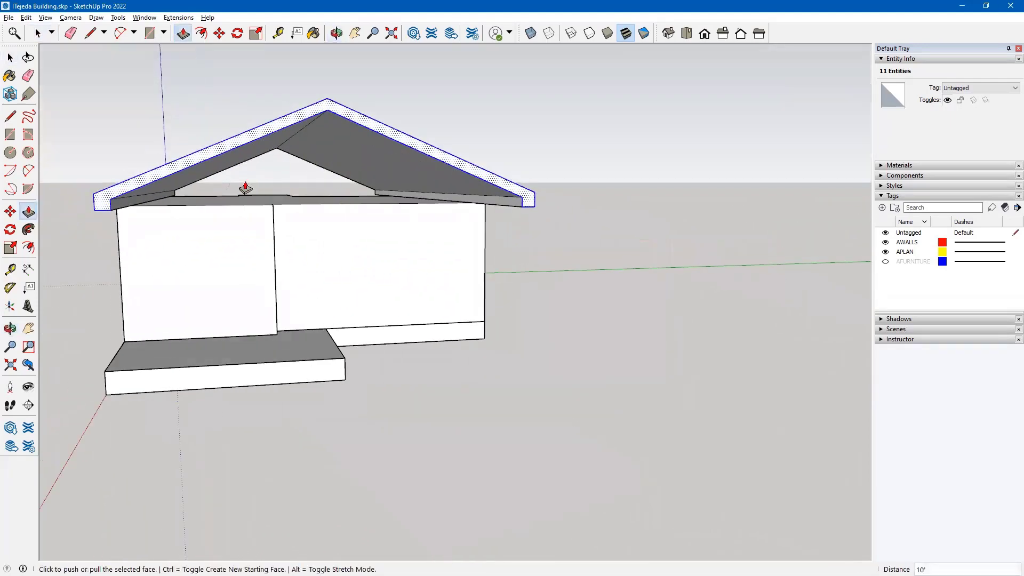
{"action": "middle_click_drag", "start_coordinate": [344, 219], "coordinate": [450, 247]}
{"action": "left_click", "coordinate": [10, 116]}
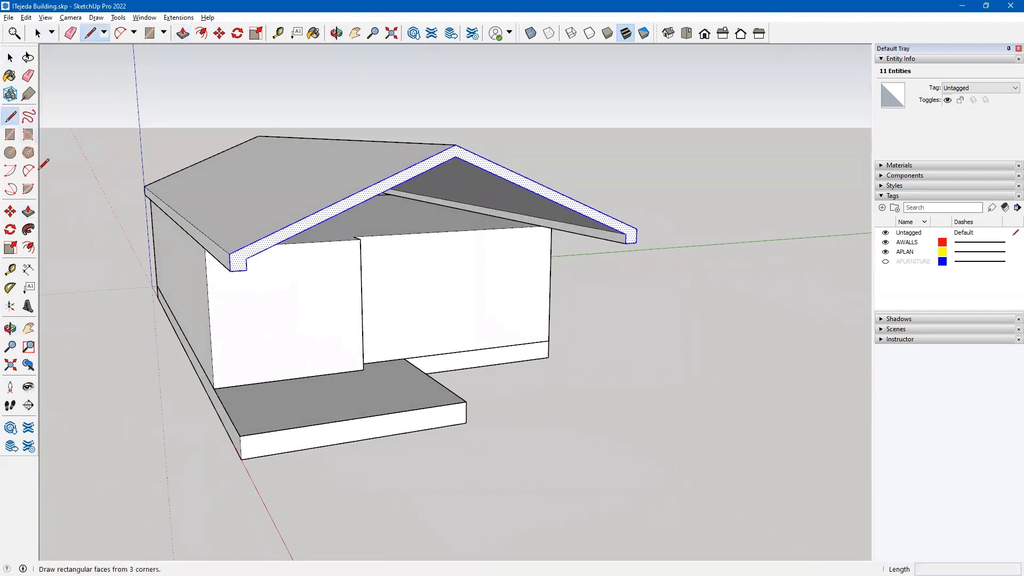
{"action": "left_click", "coordinate": [231, 270]}
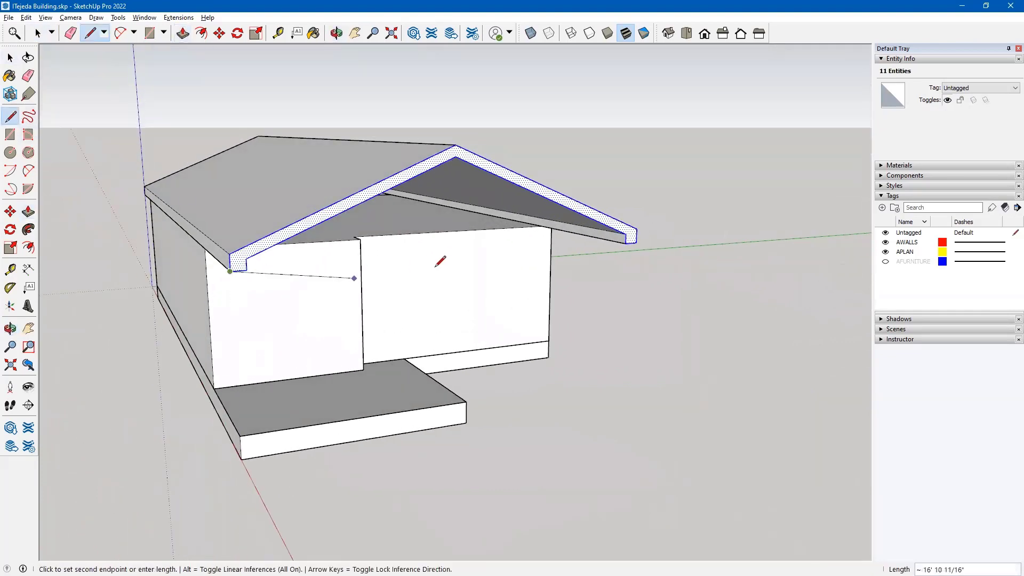
{"action": "left_click", "coordinate": [636, 243]}
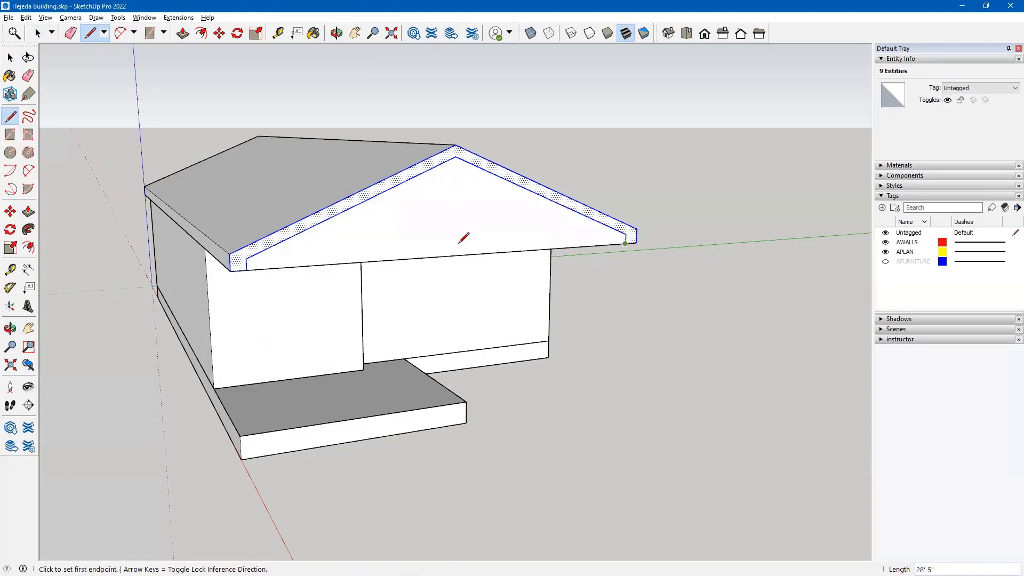
- Draw a 28' 5" line between the outer bottom corners of the front gable to close it with a triangular face
{"action": "middle_click_drag", "start_coordinate": [245, 215], "coordinate": [206, 257]}
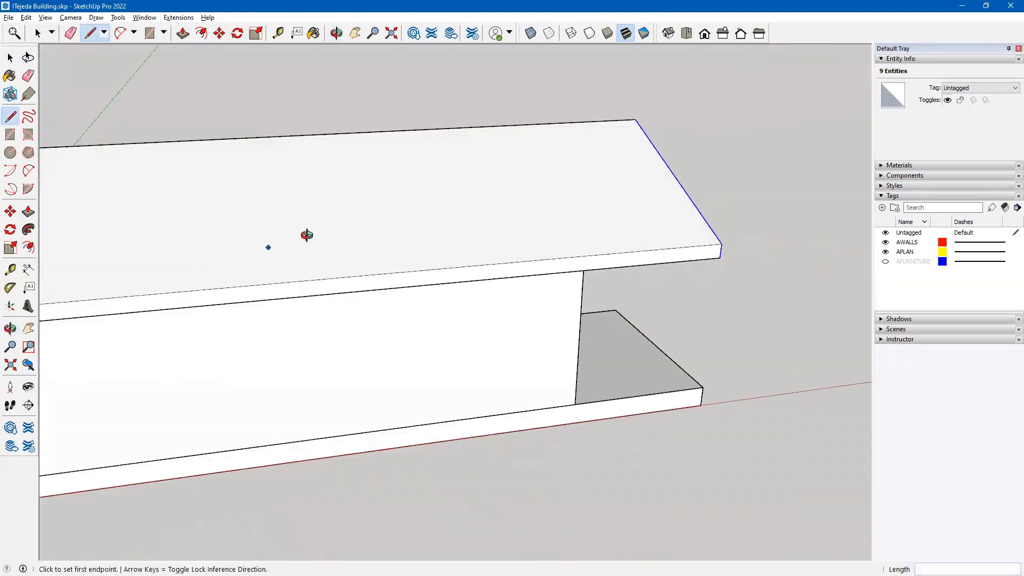
{"action": "middle_click_drag", "start_coordinate": [304, 233], "coordinate": [108, 212]}
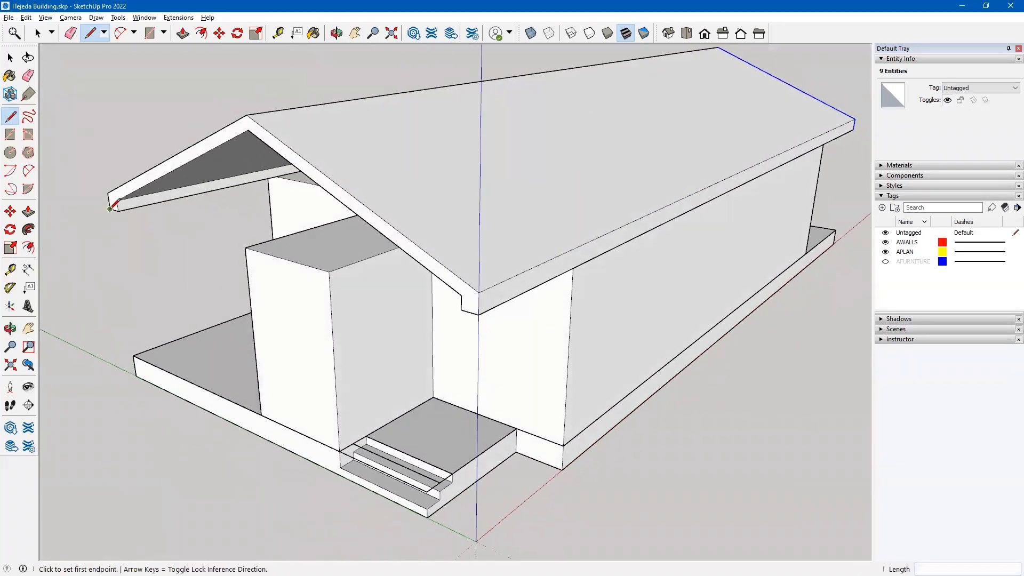
{"action": "left_click", "coordinate": [110, 209]}
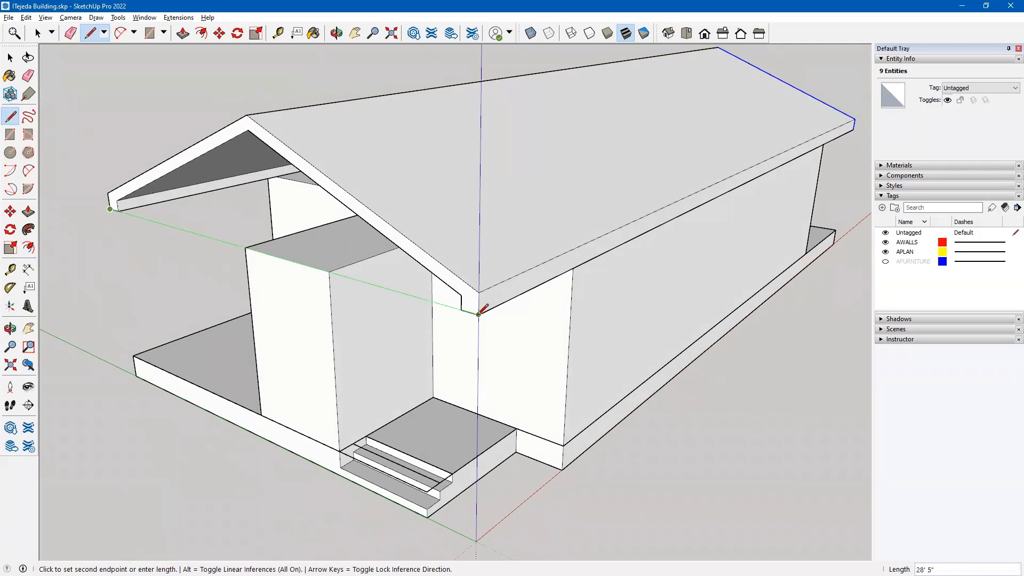
{"action": "left_click", "coordinate": [480, 315]}
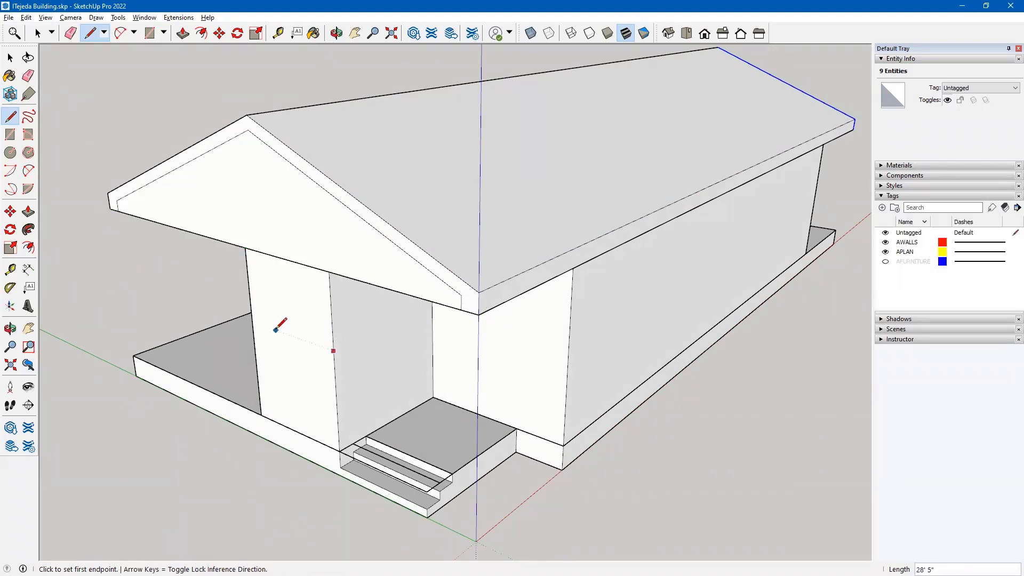
- Push/Pull the front gable's triangular face outward by 1', and extend the surrounding roof profile by 1' to sit flush with it
{"action": "mouse_move", "coordinate": [276, 329]}
{"action": "middle_mouse_down"}
{"action": "mouse_move", "coordinate": [277, 339]}
{"action": "mouse_move", "coordinate": [297, 258]}
{"action": "mouse_move", "coordinate": [295, 301]}
{"action": "middle_mouse_up"}
{"action": "key", "text": "p"}
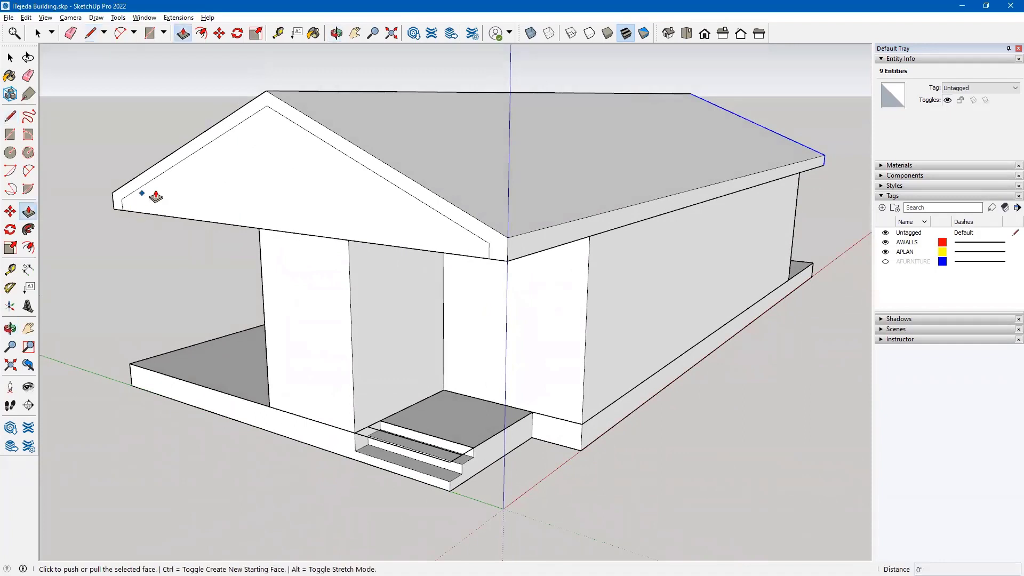
{"action": "left_click", "coordinate": [10, 57]}
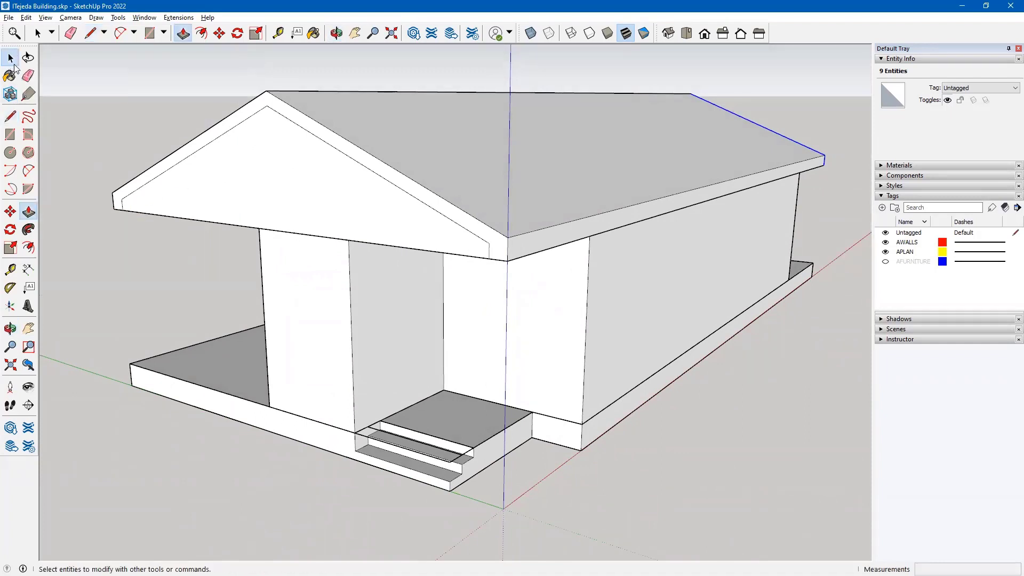
{"action": "left_click", "coordinate": [185, 179]}
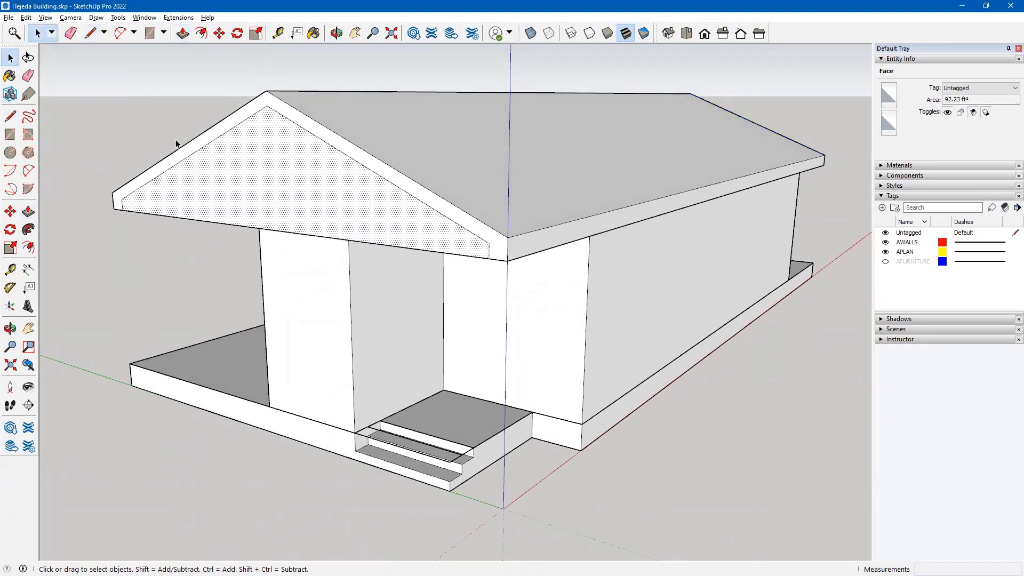
{"action": "left_click", "coordinate": [155, 127]}
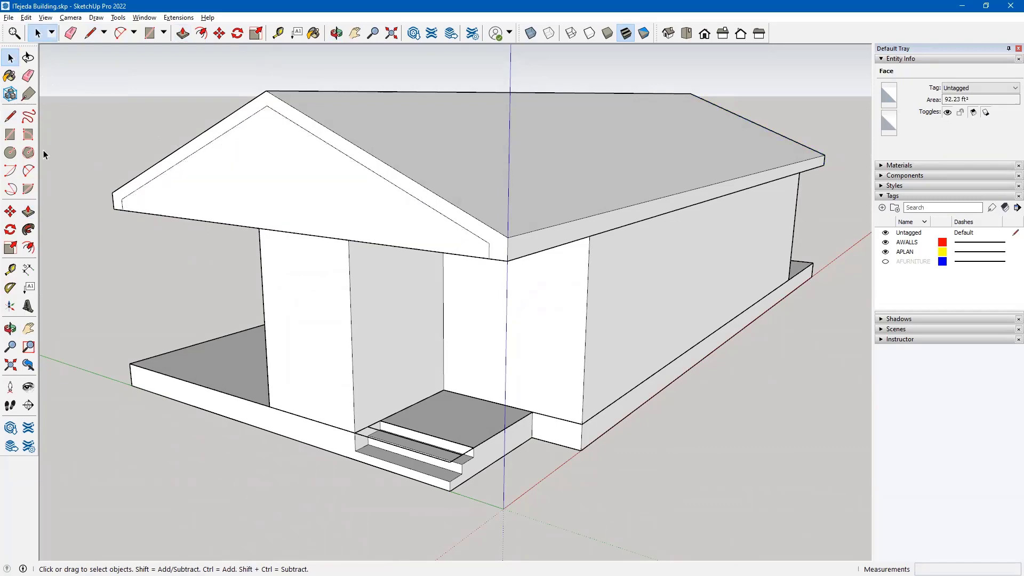
{"action": "left_click", "coordinate": [28, 213]}
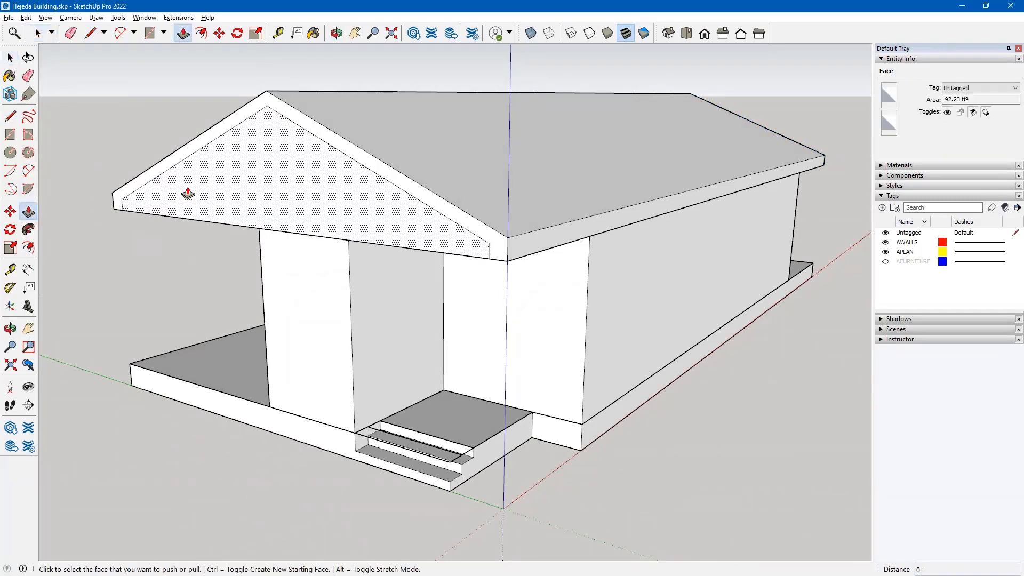
{"action": "left_click", "coordinate": [188, 193]}
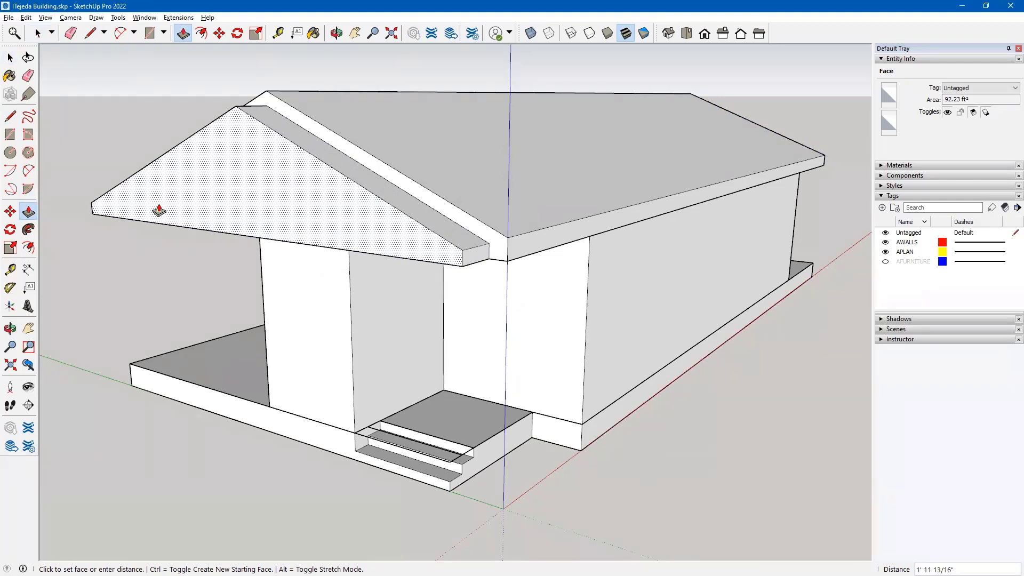
{"action": "type", "text": "1'"}
{"action": "key", "text": "Return"}
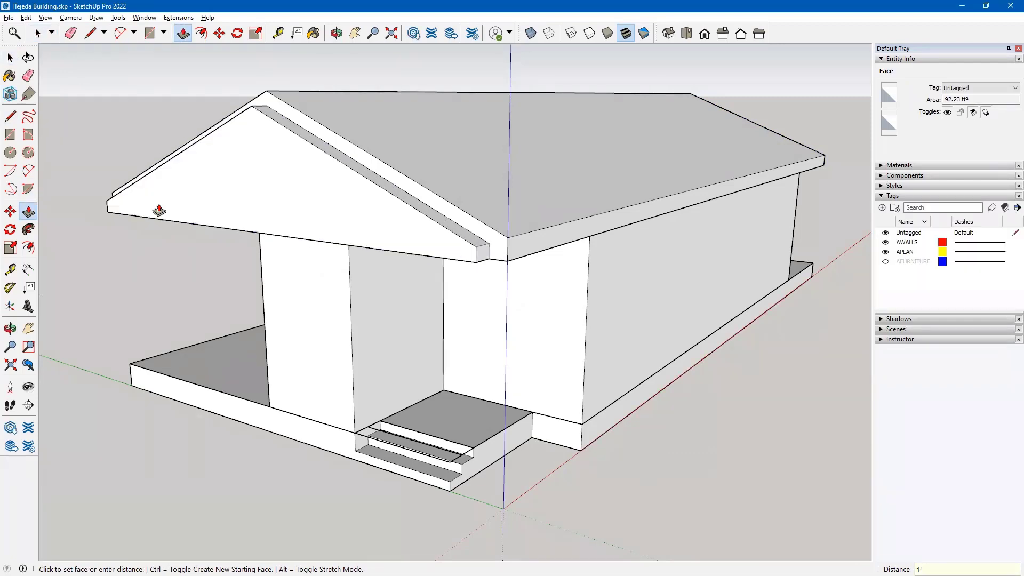
{"action": "left_click", "coordinate": [407, 190]}
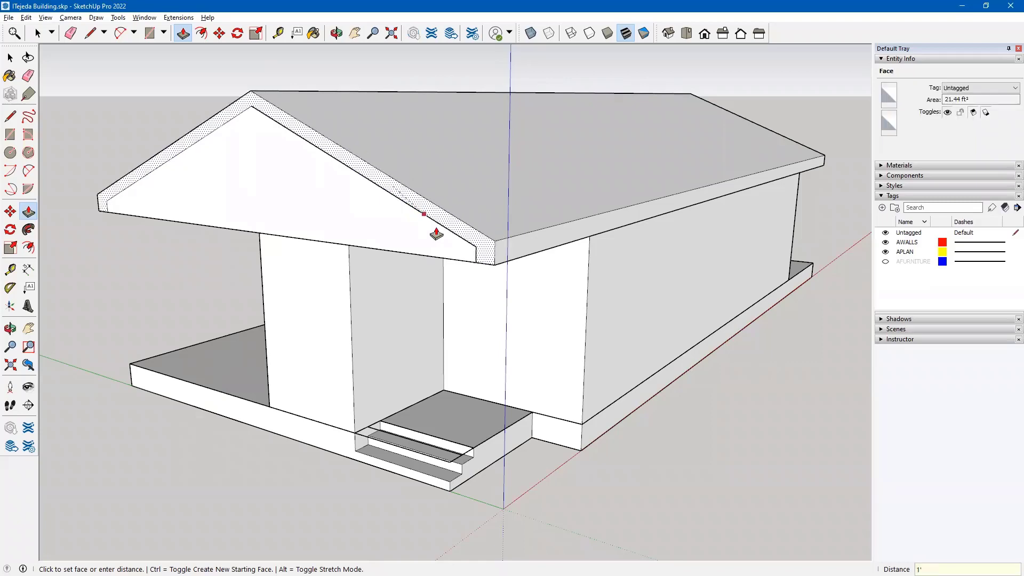
{"action": "key", "text": "Return"}
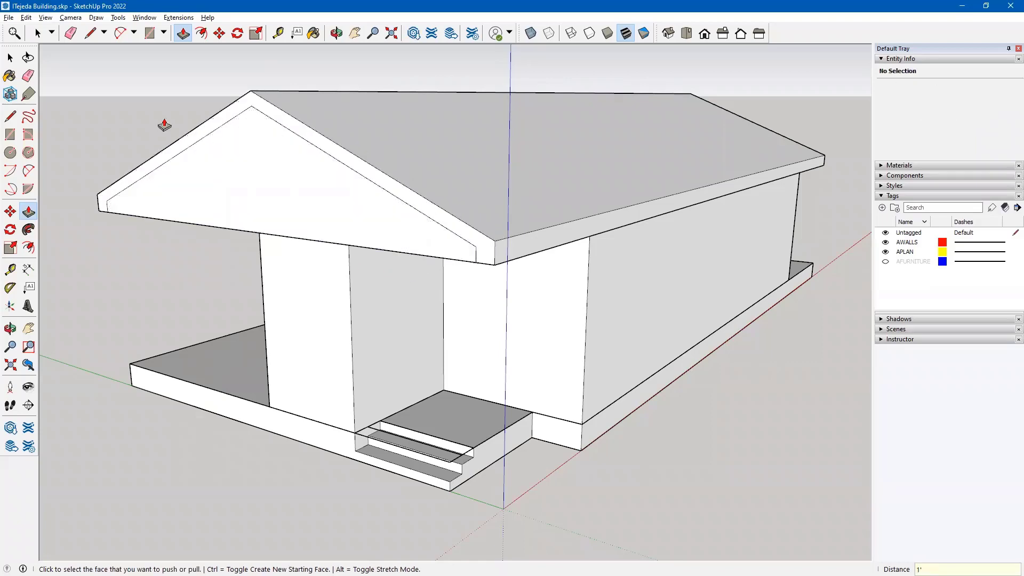
- Erase the inner profile edges on the front gable so its face is one clean surface
{"action": "key", "text": "e"}
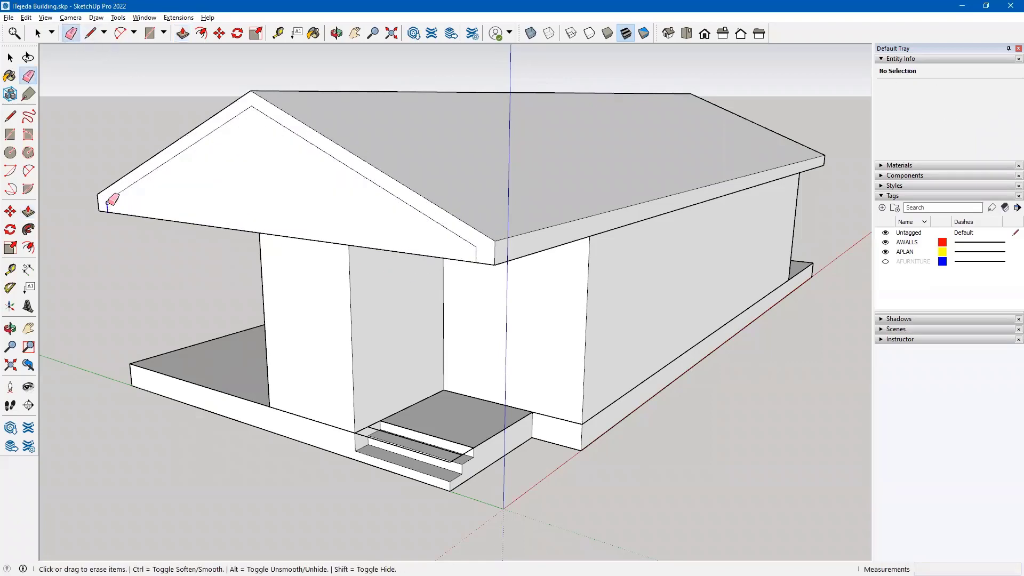
{"action": "left_click", "coordinate": [108, 203]}
{"action": "left_click", "coordinate": [323, 152]}
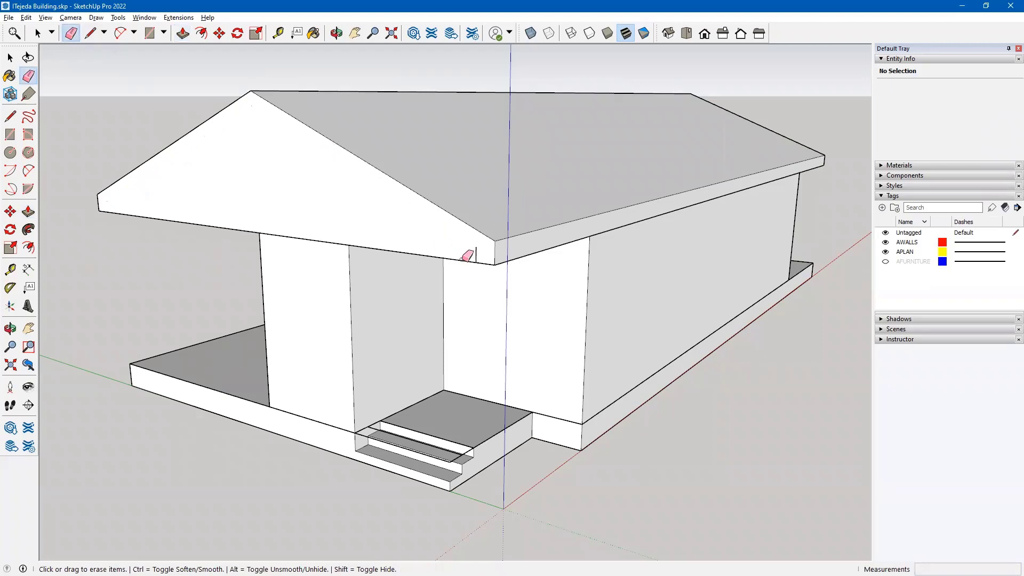
- Erase the inner profile edges on the rear gable over the back terrace
{"action": "scroll", "coordinate": [500, 237], "scroll_direction": "down", "scroll_amount": 3}
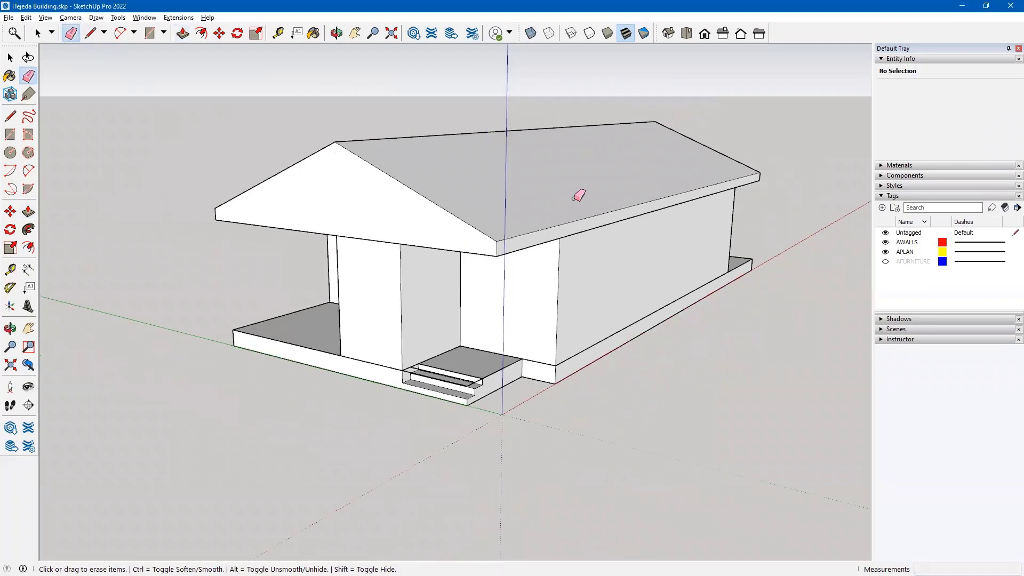
{"action": "mouse_move", "coordinate": [613, 187]}
{"action": "middle_mouse_down"}
{"action": "mouse_move", "coordinate": [263, 301]}
{"action": "mouse_move", "coordinate": [428, 259]}
{"action": "middle_mouse_up"}
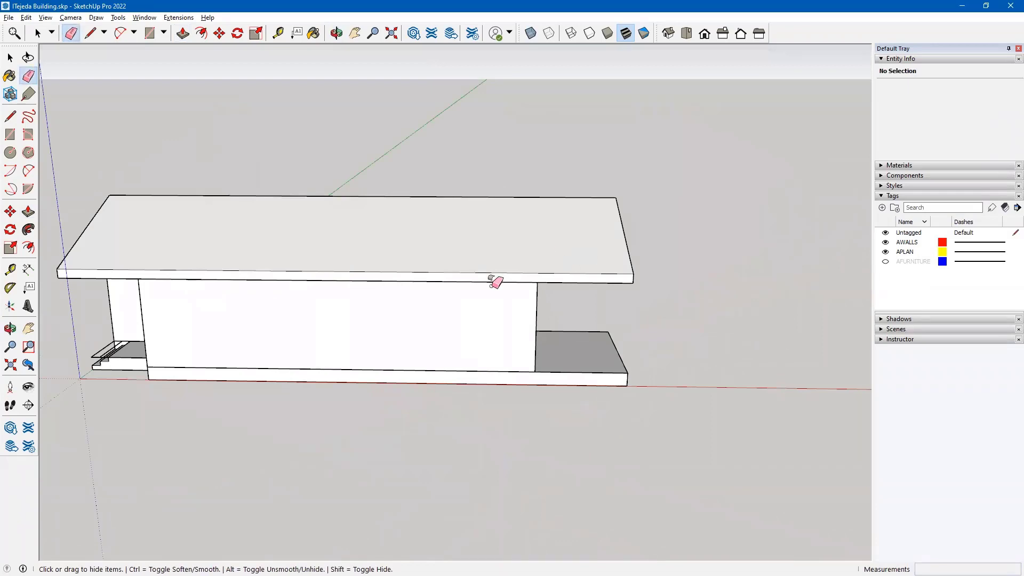
{"action": "mouse_move", "coordinate": [492, 281]}
{"action": "middle_mouse_down"}
{"action": "mouse_move", "coordinate": [278, 341]}
{"action": "mouse_move", "coordinate": [431, 313]}
{"action": "middle_mouse_up"}
{"action": "scroll", "coordinate": [397, 310], "scroll_direction": "up", "scroll_amount": 3}
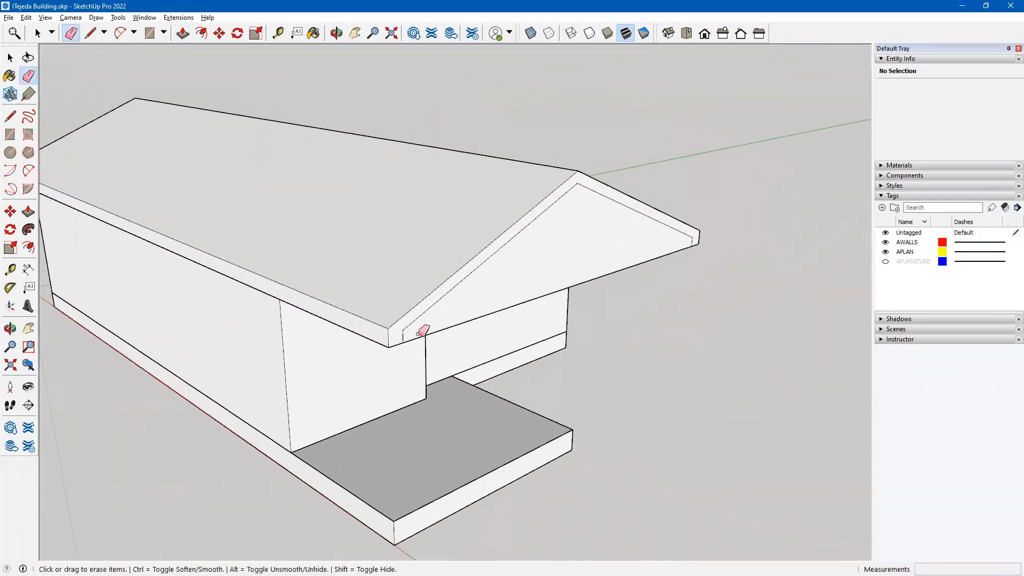
{"action": "left_click_drag", "start_coordinate": [415, 322], "coordinate": [407, 332]}
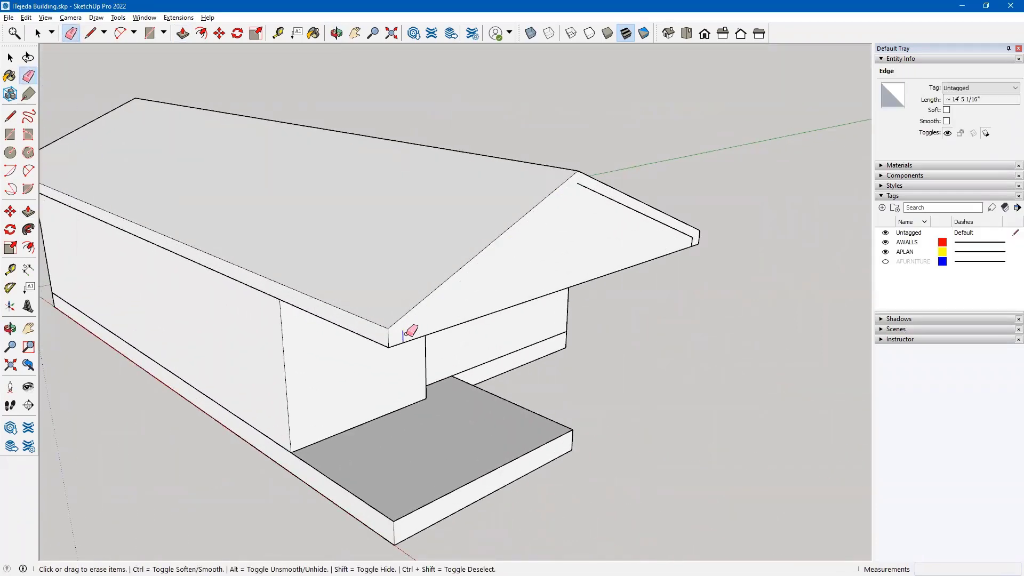
{"action": "left_click_drag", "start_coordinate": [671, 215], "coordinate": [698, 233]}
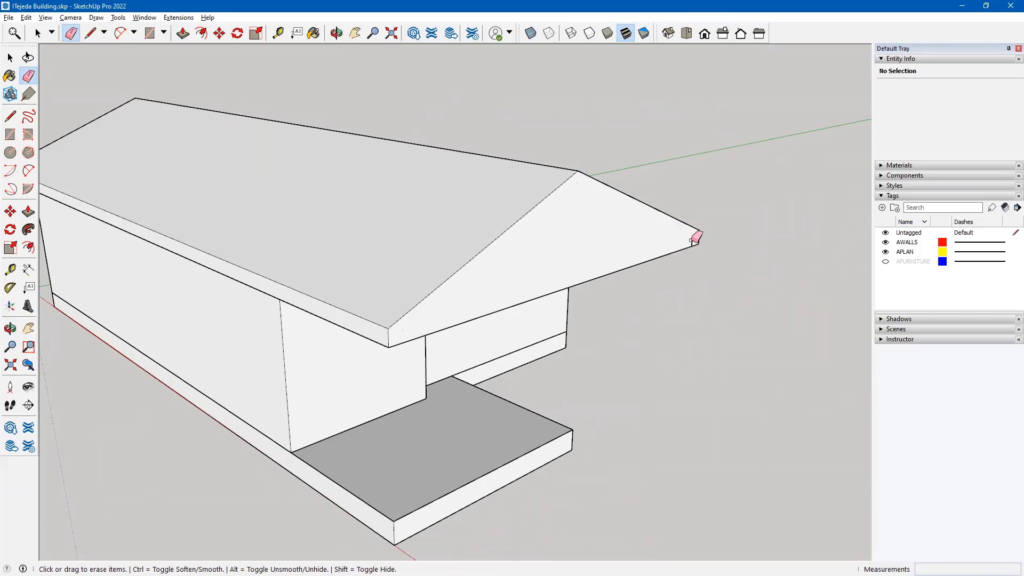
- Float the Styles toolbar over the model and turn on X-ray display to see inside the roof
{"action": "key", "text": "o"}
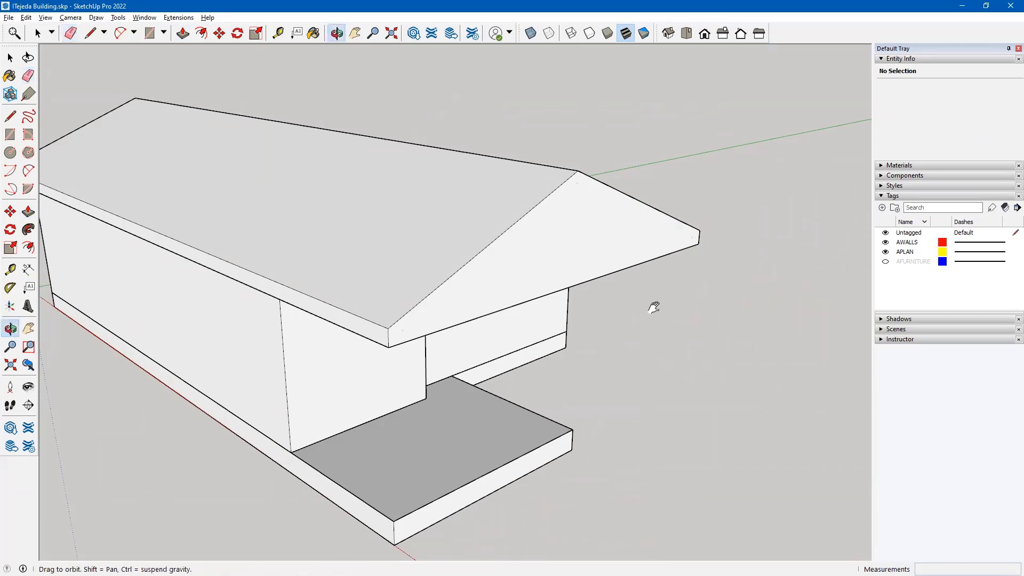
{"action": "left_click_drag", "start_coordinate": [654, 307], "coordinate": [606, 278]}
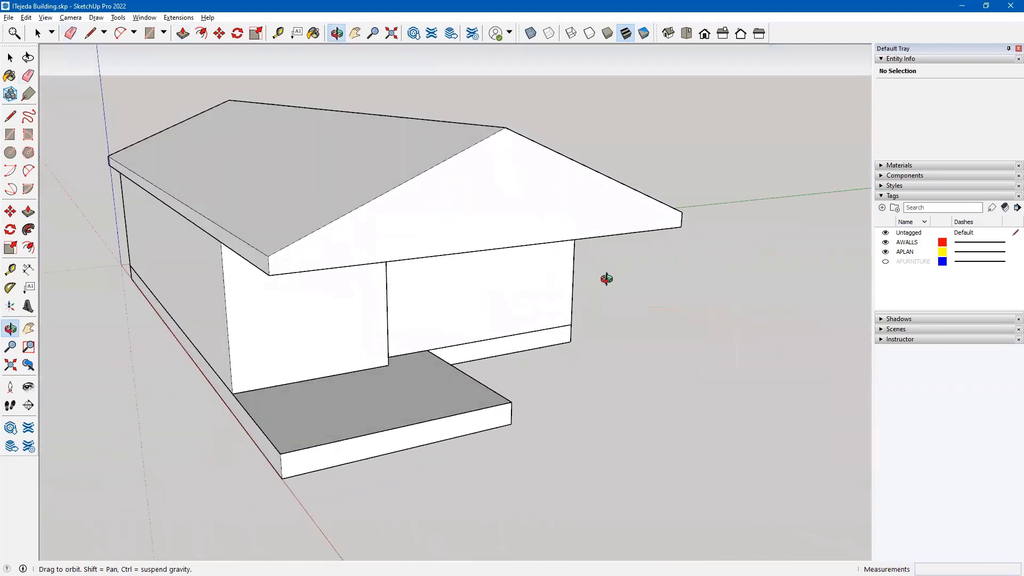
{"action": "mouse_move", "coordinate": [606, 279]}
{"action": "middle_mouse_down"}
{"action": "mouse_move", "coordinate": [647, 301]}
{"action": "mouse_move", "coordinate": [670, 293]}
{"action": "middle_mouse_up"}
{"action": "scroll", "coordinate": [582, 284], "scroll_direction": "down", "scroll_amount": 2}
{"action": "middle_click_drag", "start_coordinate": [520, 88], "coordinate": [524, 122]}
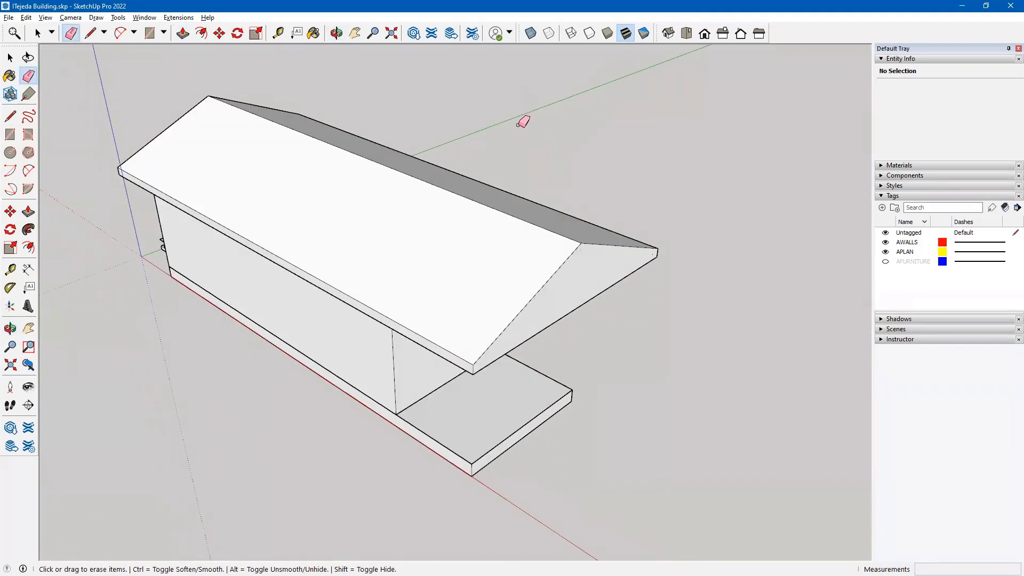
{"action": "left_click_drag", "start_coordinate": [519, 71], "coordinate": [460, 78]}
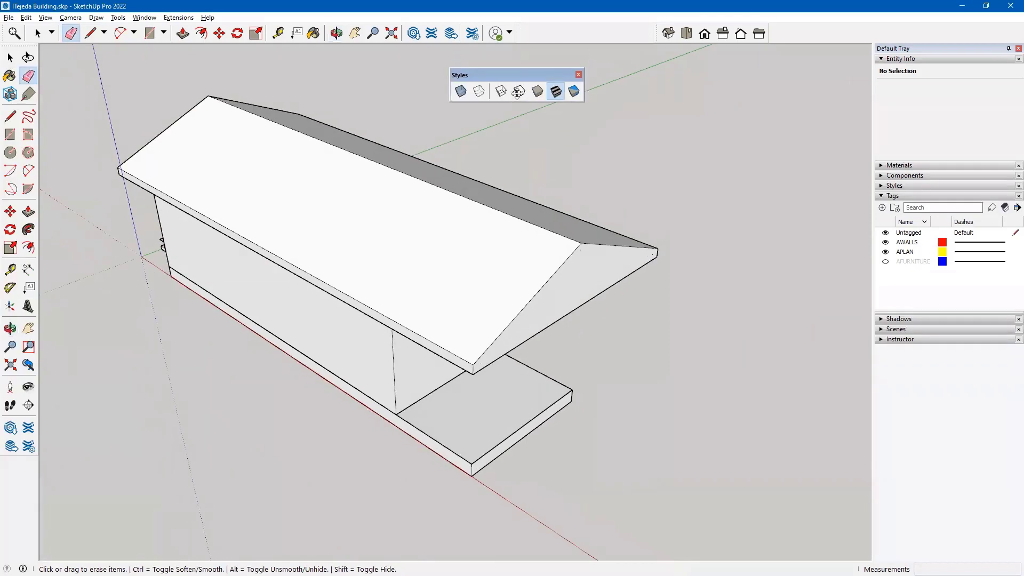
{"action": "left_click", "coordinate": [460, 92]}
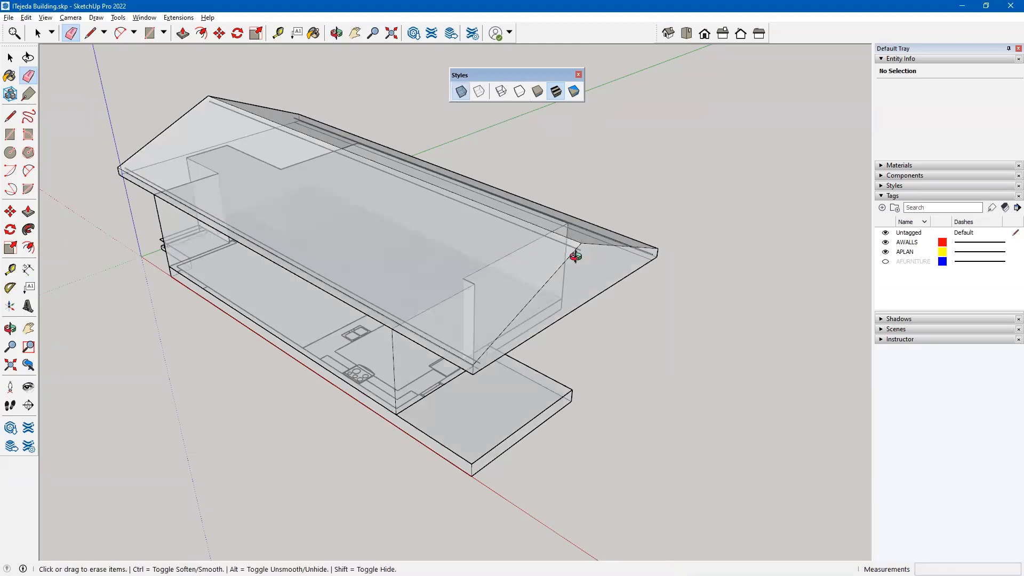
- Erase the leftover inner edges running along both eaves inside the roof
{"action": "mouse_move", "coordinate": [575, 257]}
{"action": "middle_mouse_down"}
{"action": "mouse_move", "coordinate": [540, 194]}
{"action": "mouse_move", "coordinate": [513, 174]}
{"action": "mouse_move", "coordinate": [347, 126]}
{"action": "mouse_move", "coordinate": [233, 127]}
{"action": "mouse_move", "coordinate": [121, 175]}
{"action": "middle_mouse_up"}
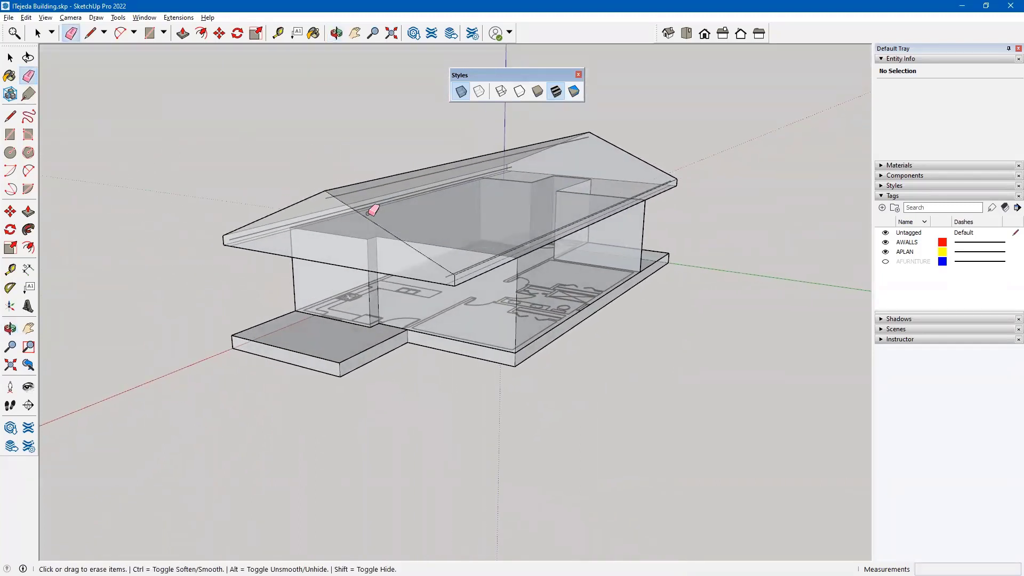
{"action": "scroll", "coordinate": [263, 236], "scroll_direction": "up", "scroll_amount": 4}
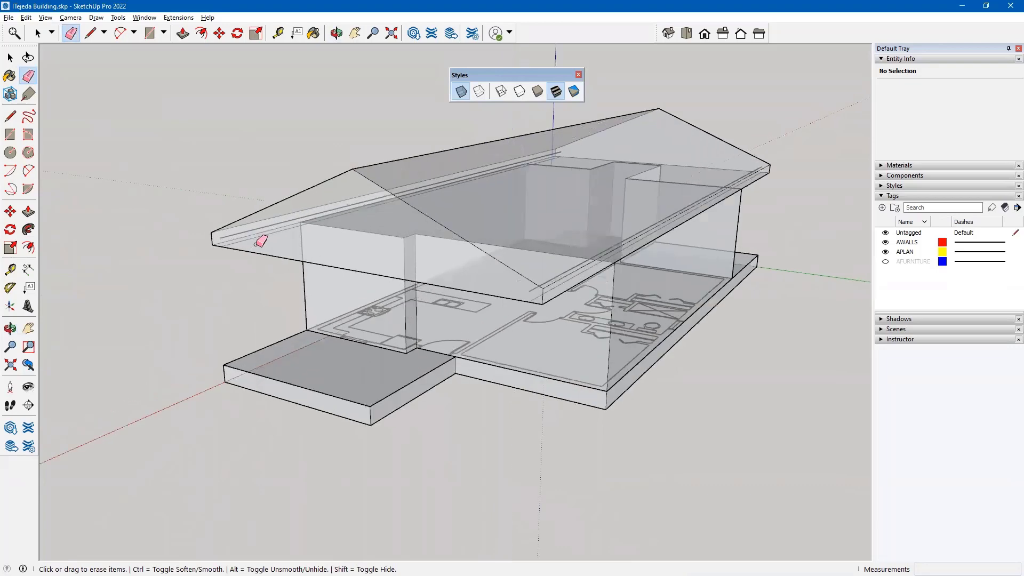
{"action": "left_click", "coordinate": [235, 228]}
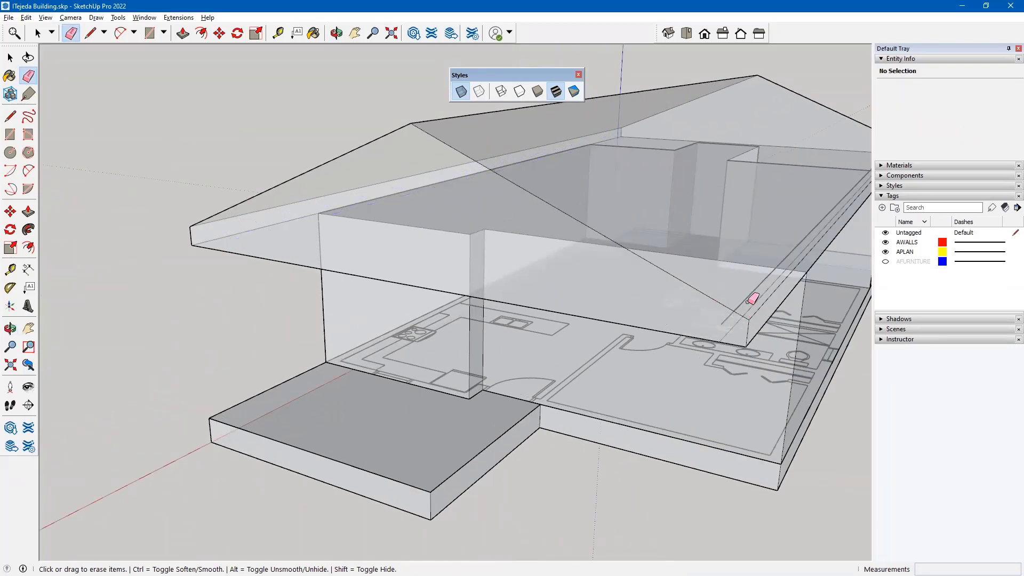
{"action": "left_click", "coordinate": [740, 327]}
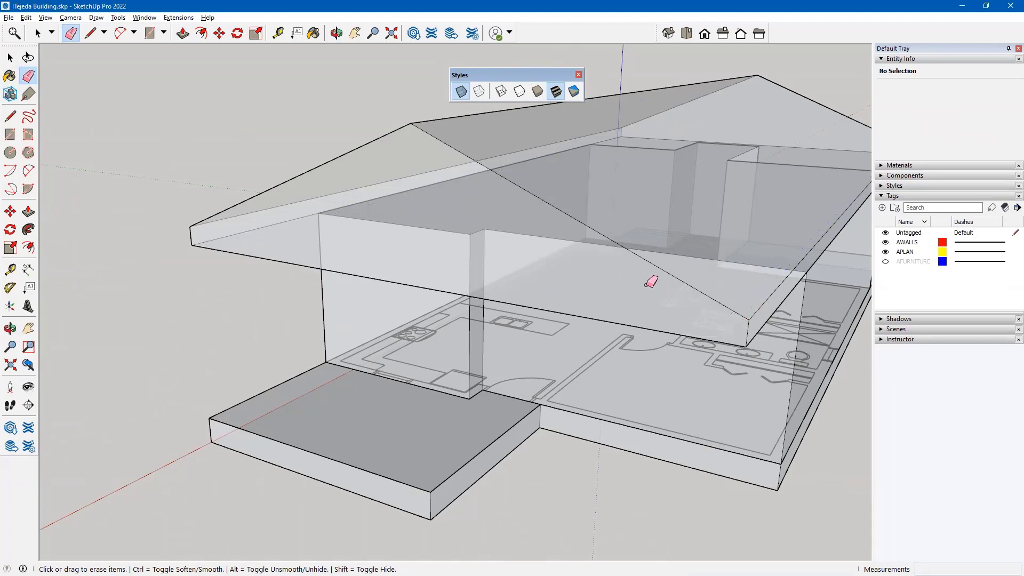
- Check the cleaned roof from several sides, turn off X-ray display and dock the Styles toolbar back in the toolbar row
{"action": "middle_click_drag", "start_coordinate": [504, 242], "coordinate": [517, 238]}
{"action": "middle_click_drag", "start_coordinate": [658, 230], "coordinate": [755, 233]}
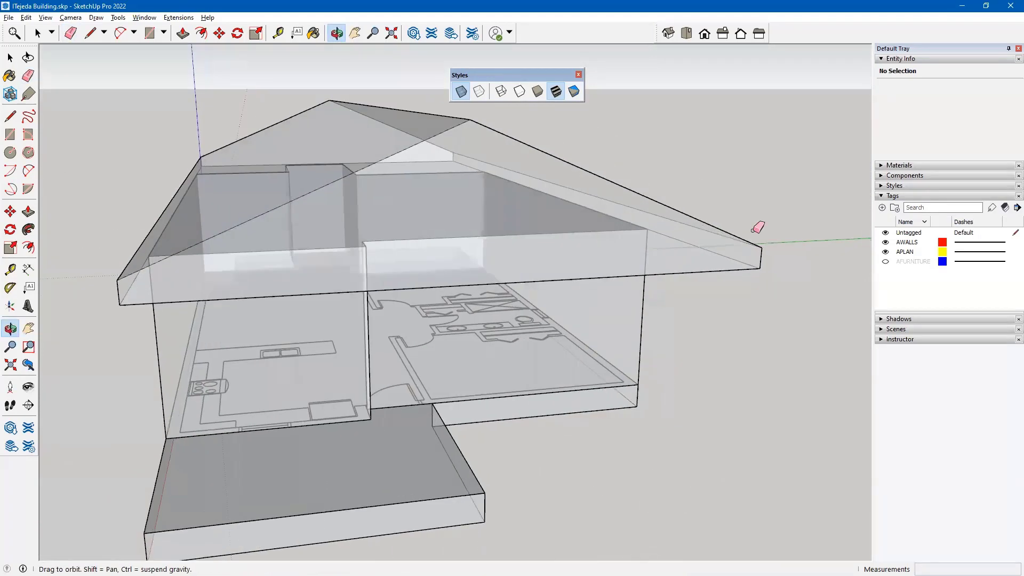
{"action": "mouse_move", "coordinate": [476, 273]}
{"action": "middle_mouse_down"}
{"action": "mouse_move", "coordinate": [613, 288]}
{"action": "mouse_move", "coordinate": [678, 326]}
{"action": "mouse_move", "coordinate": [608, 299]}
{"action": "middle_mouse_up"}
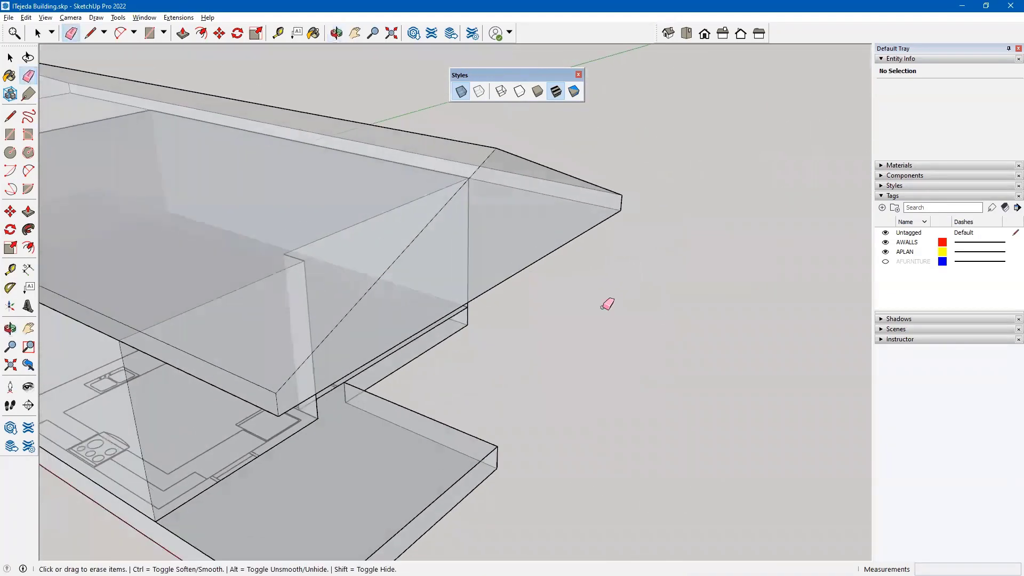
{"action": "scroll", "coordinate": [608, 299], "scroll_direction": "down", "scroll_amount": 4}
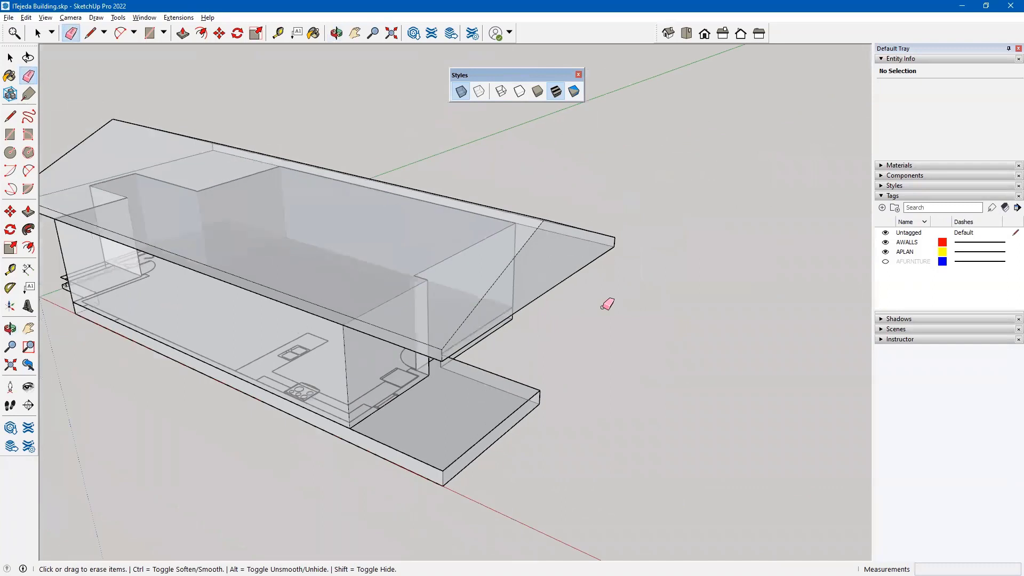
{"action": "left_click", "coordinate": [462, 94]}
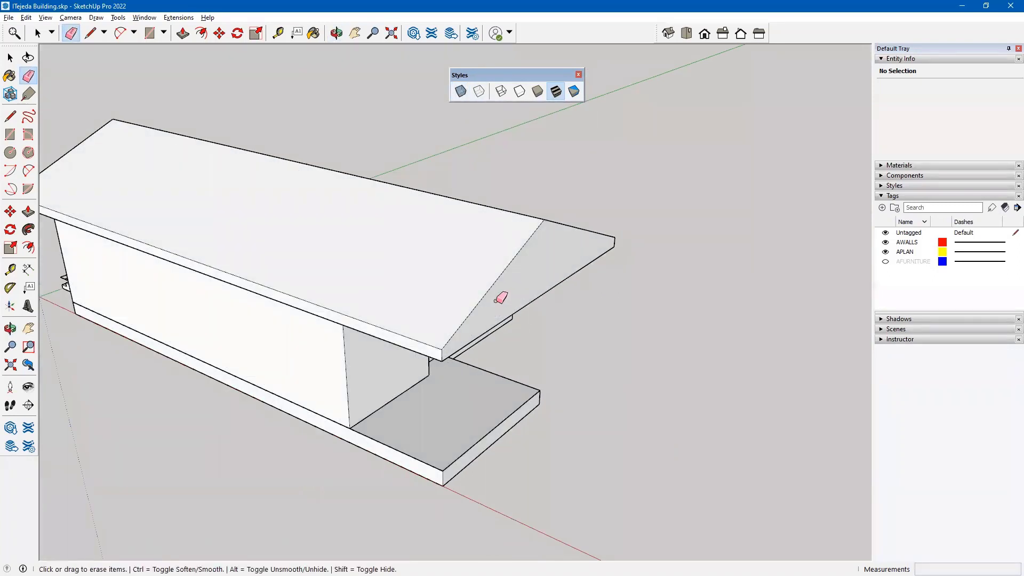
{"action": "key", "text": "o"}
{"action": "middle_click_drag", "start_coordinate": [502, 291], "coordinate": [608, 306], "text": "shift"}
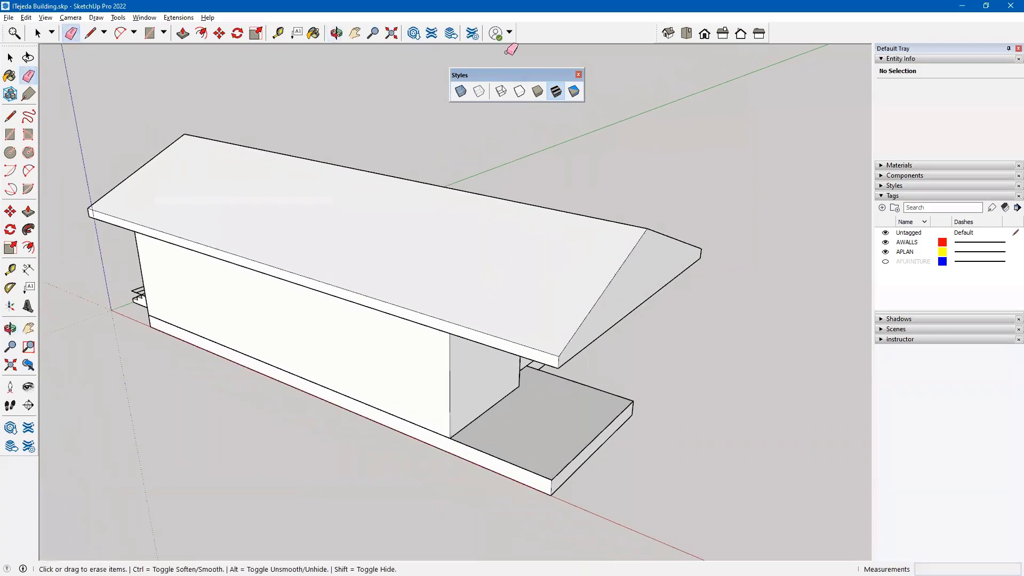
{"action": "mouse_move", "coordinate": [519, 71]}
{"action": "left_mouse_down"}
{"action": "mouse_move", "coordinate": [559, 52]}
{"action": "mouse_move", "coordinate": [566, 31]}
{"action": "left_mouse_up"}
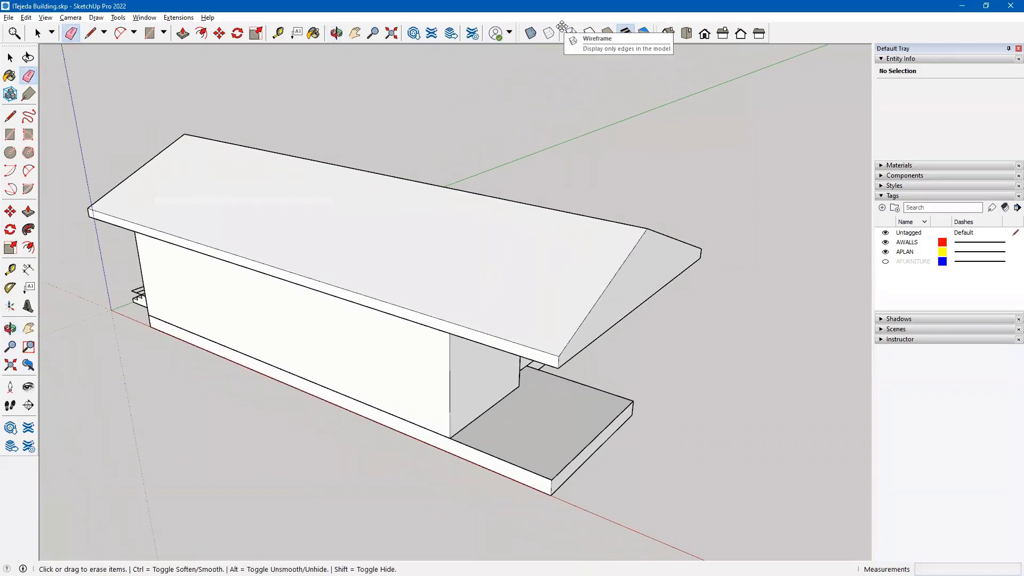
- Switch to the browser to compare the gabled and hip roof in the roof types chart, and return to SketchUp
{"action": "key", "text": "space"}
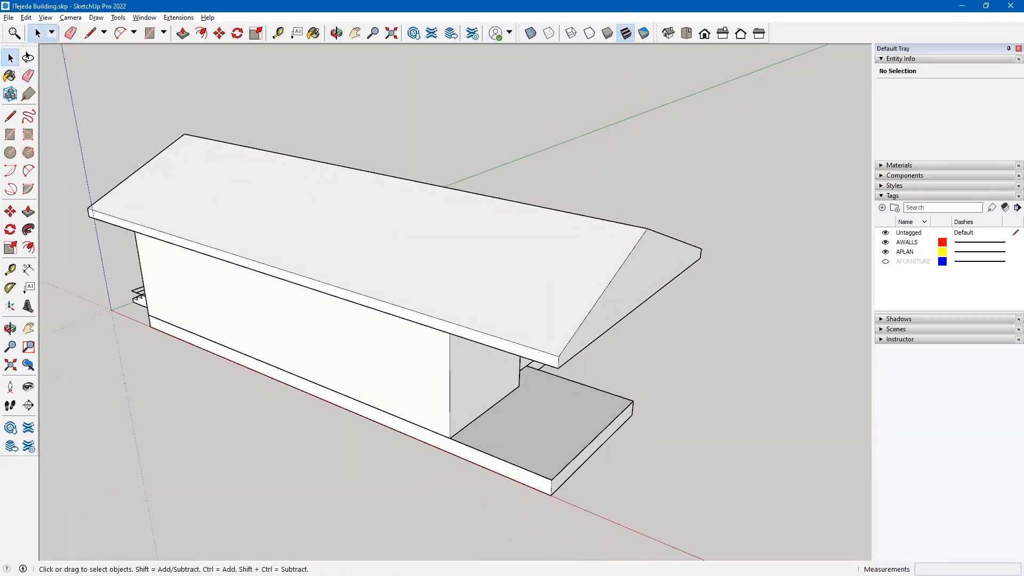
{"action": "key", "text": "alt+Tab"}
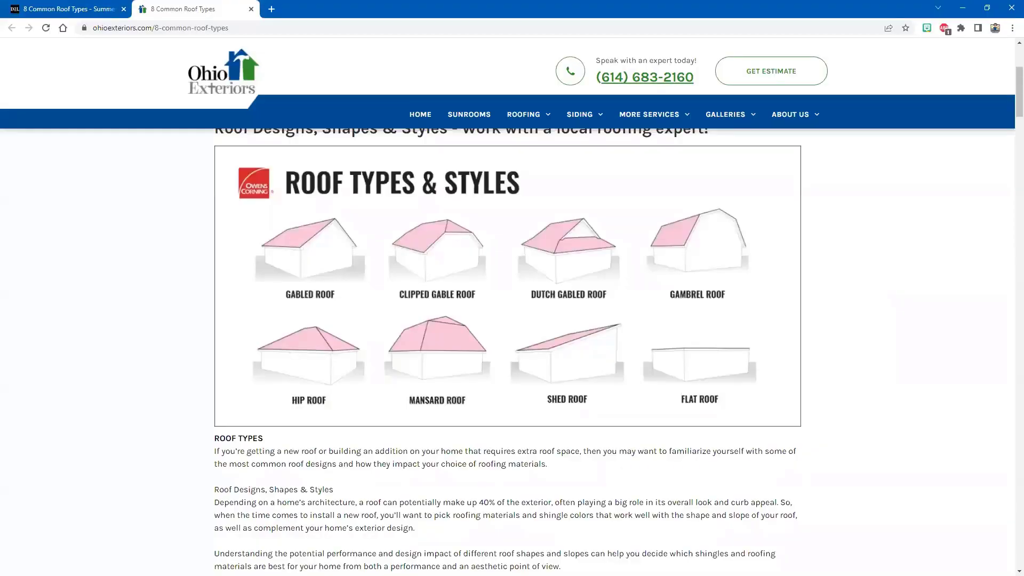
{"action": "key", "text": "alt+Tab"}
{"action": "key", "text": "alt+Tab"}
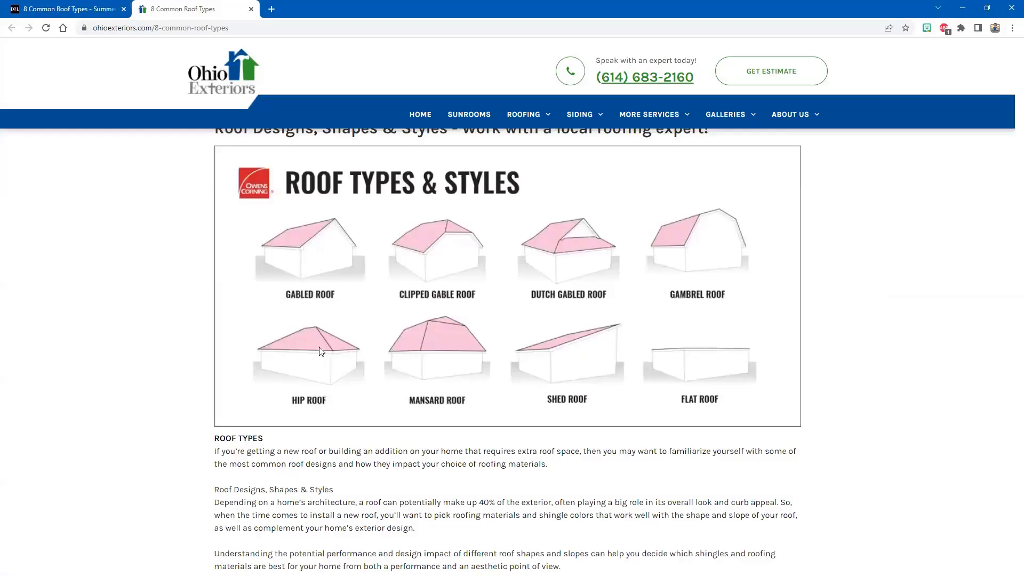
{"action": "key", "text": "alt+Tab"}
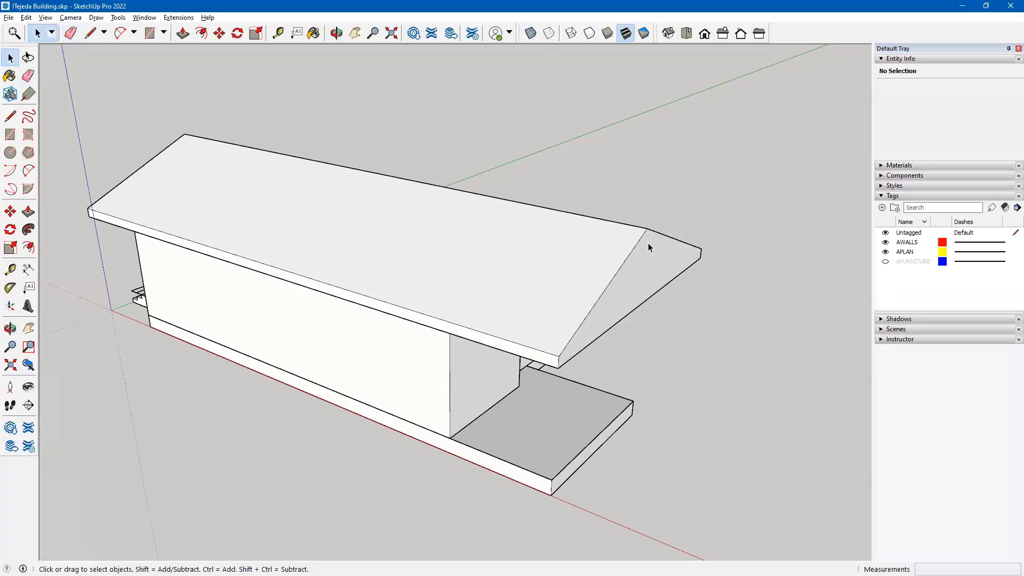
- Select all connected geometry of the gabled roof and make it a group
{"action": "middle_click_drag", "start_coordinate": [649, 235], "coordinate": [392, 321]}
{"action": "left_click", "coordinate": [392, 322]}
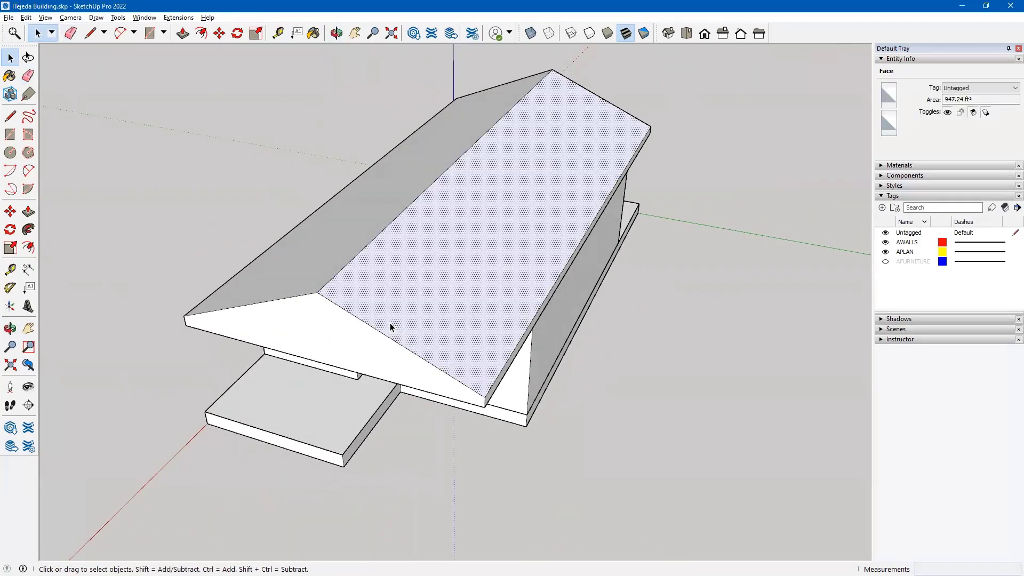
{"action": "left_click", "coordinate": [642, 421]}
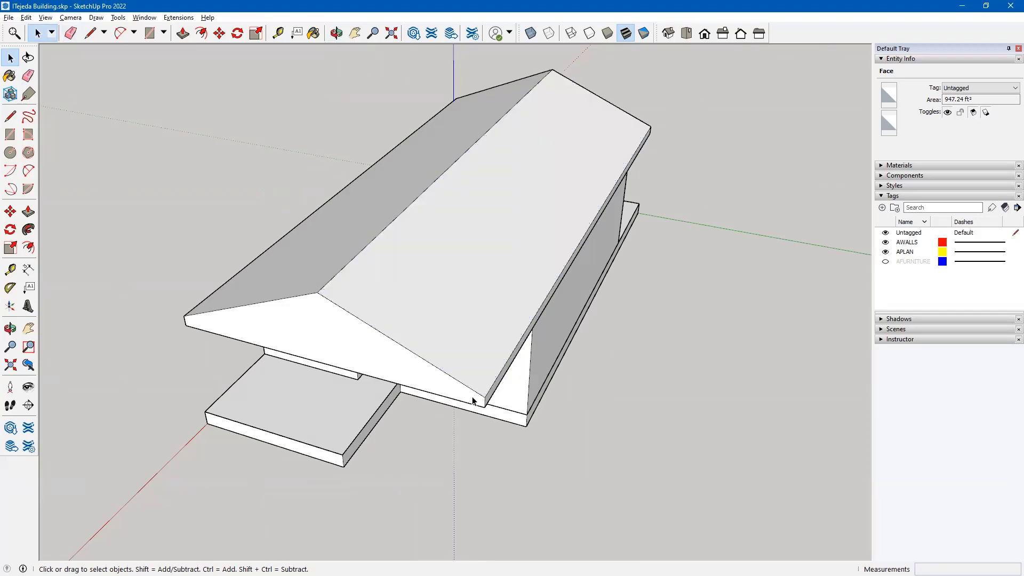
{"action": "triple_click", "coordinate": [418, 323]}
{"action": "right_click", "coordinate": [396, 306]}
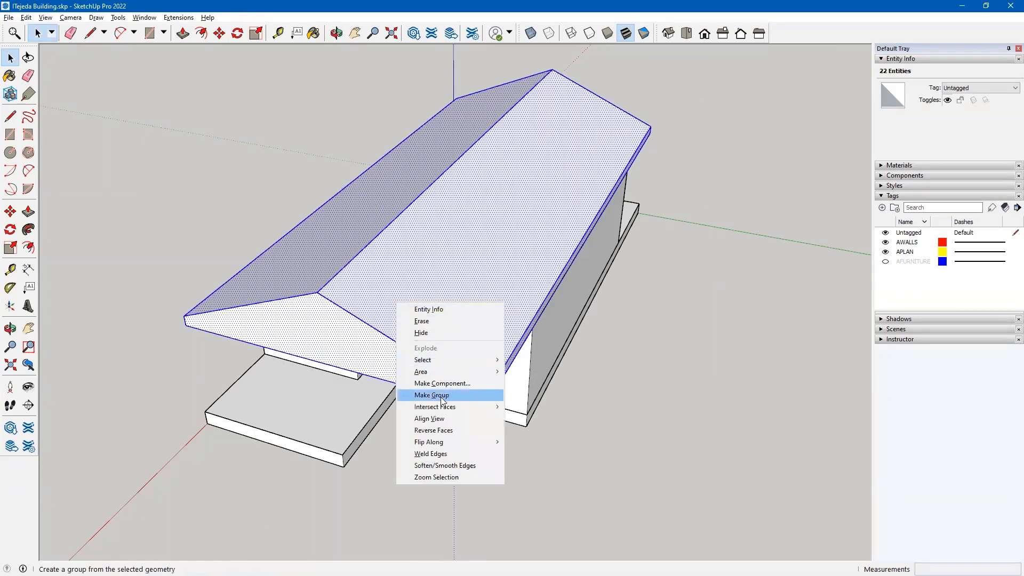
{"action": "left_click", "coordinate": [414, 396]}
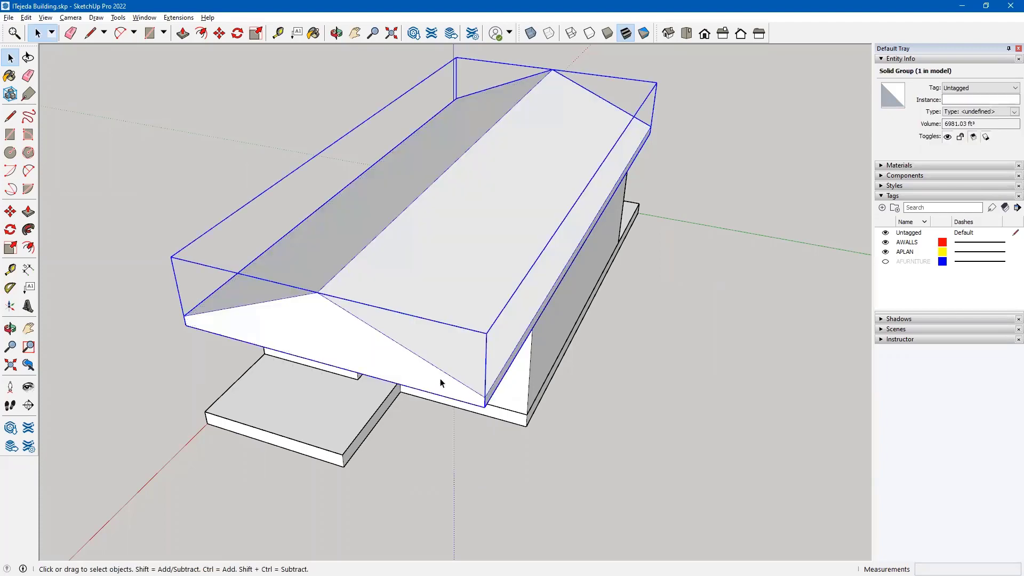
- Open the roof group and move the ridge endpoint above the back terrace inward along the ridge to slope that gable into a hip
{"action": "double_click", "coordinate": [414, 292]}
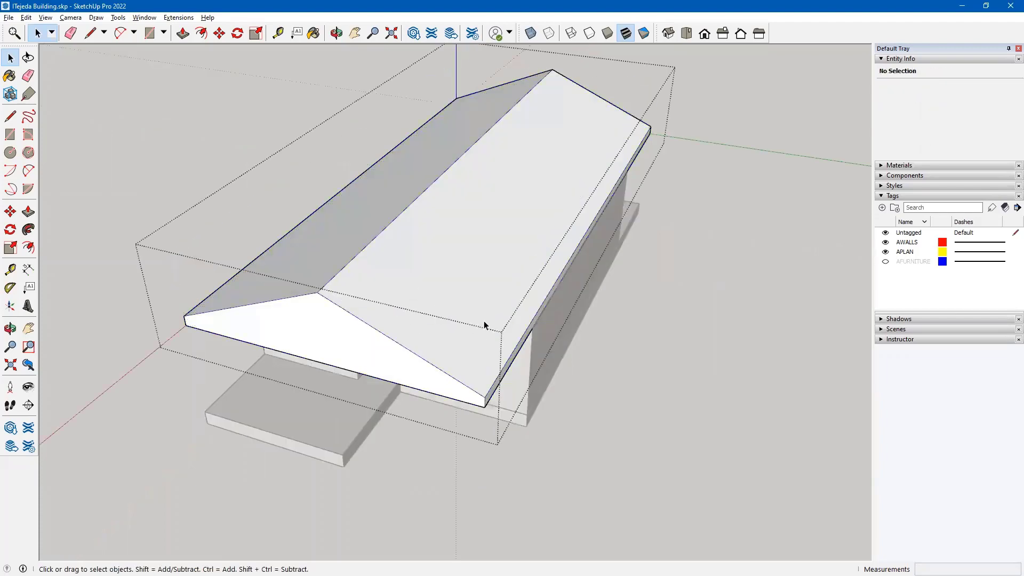
{"action": "middle_click_drag", "start_coordinate": [442, 290], "coordinate": [373, 275]}
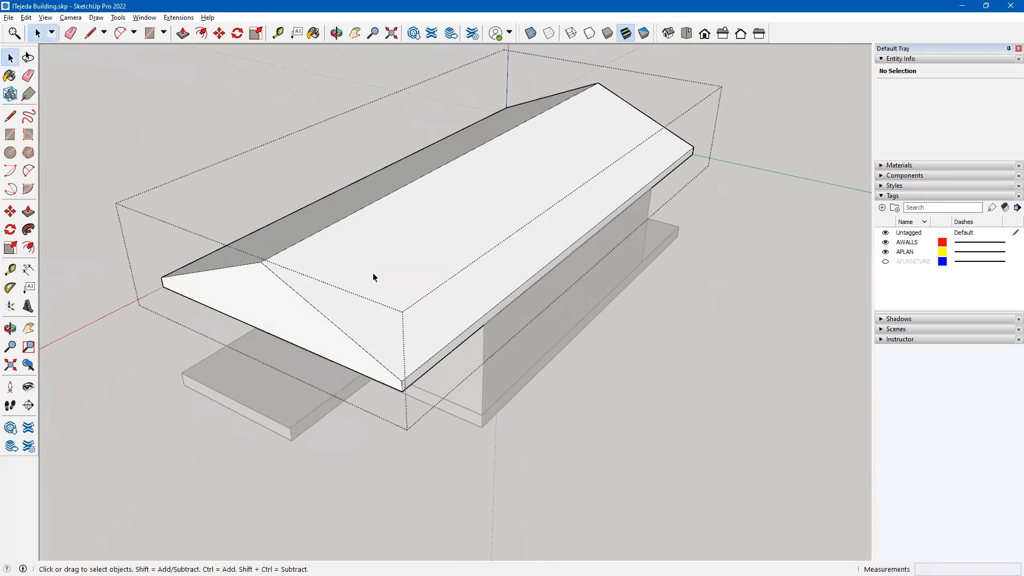
{"action": "scroll", "coordinate": [280, 245], "scroll_direction": "up", "scroll_amount": 3}
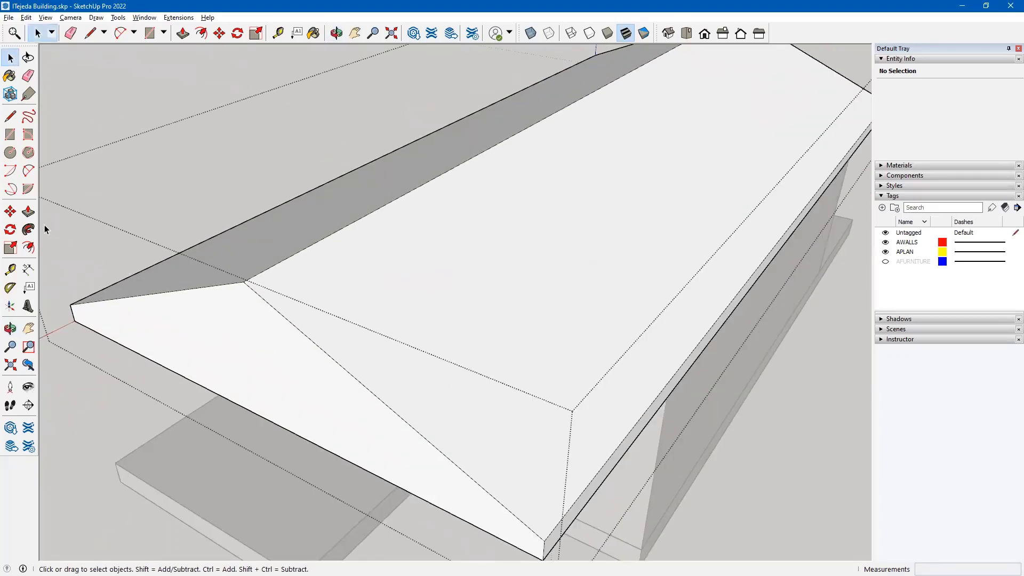
{"action": "left_click", "coordinate": [9, 212]}
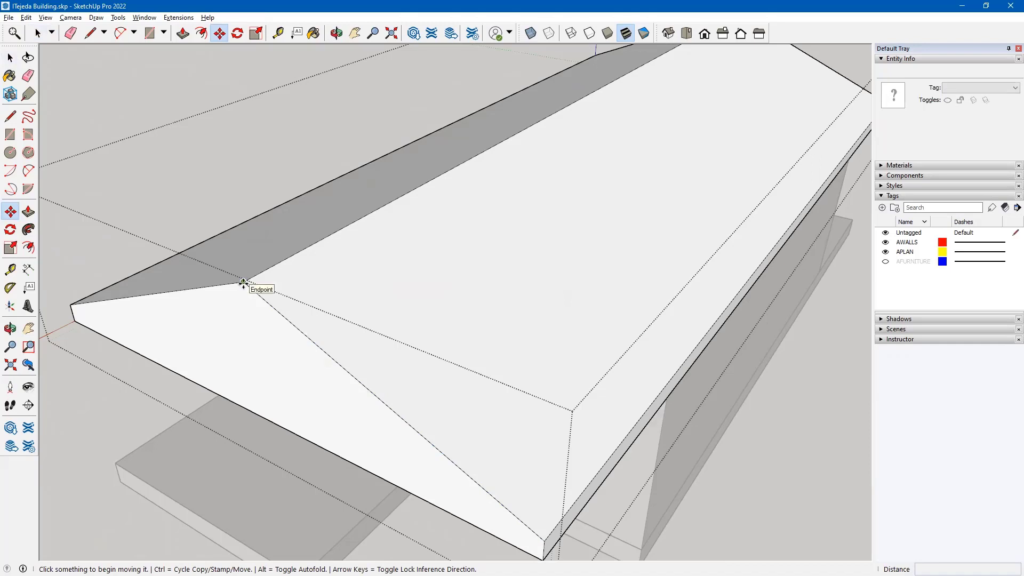
{"action": "left_click", "coordinate": [244, 282]}
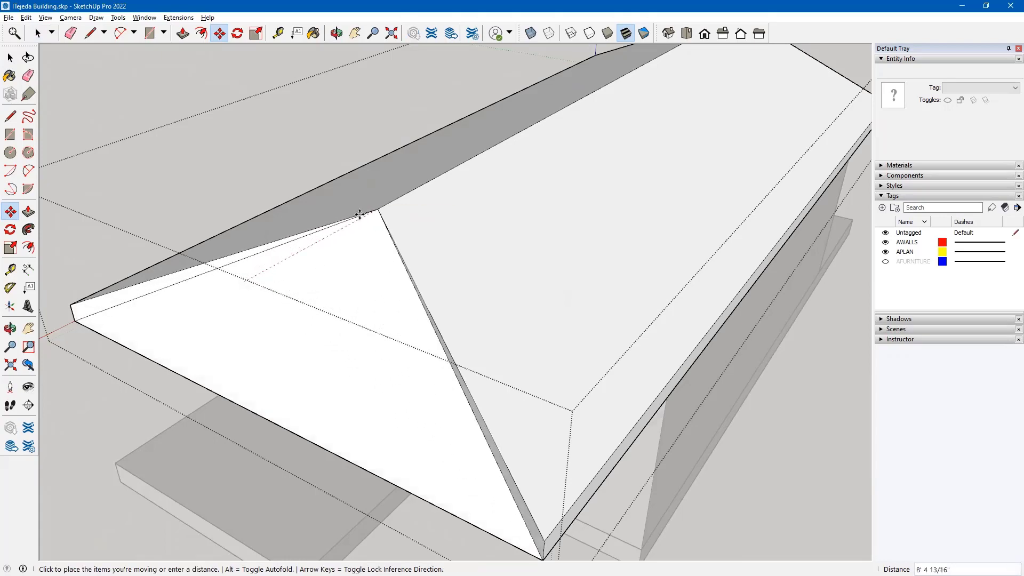
{"action": "middle_click_drag", "start_coordinate": [363, 265], "coordinate": [347, 121]}
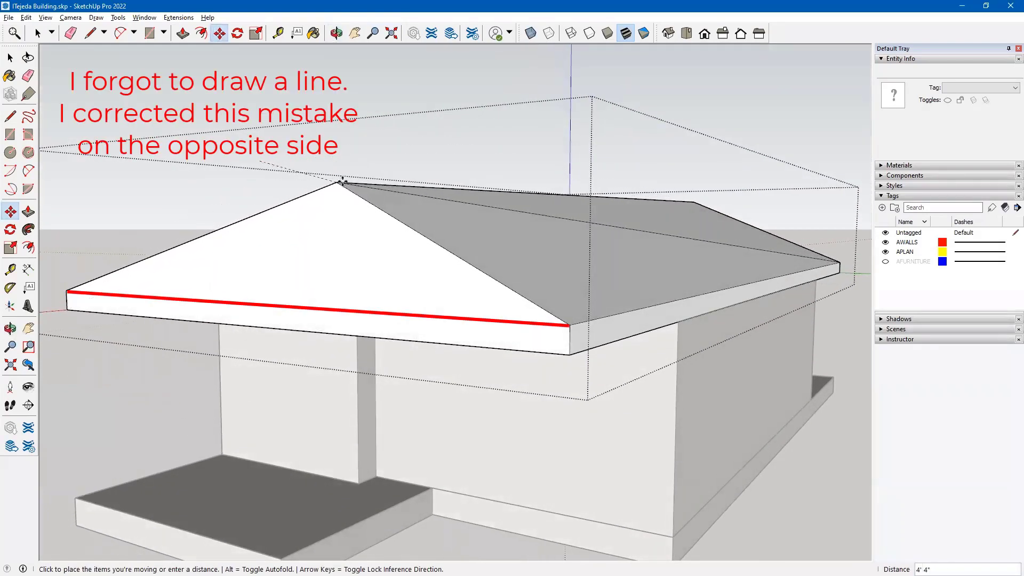
- Draw a line across the gable end above the front steps, joining the upper corners of the two eave fascias
{"action": "middle_click_drag", "start_coordinate": [354, 160], "coordinate": [262, 269]}
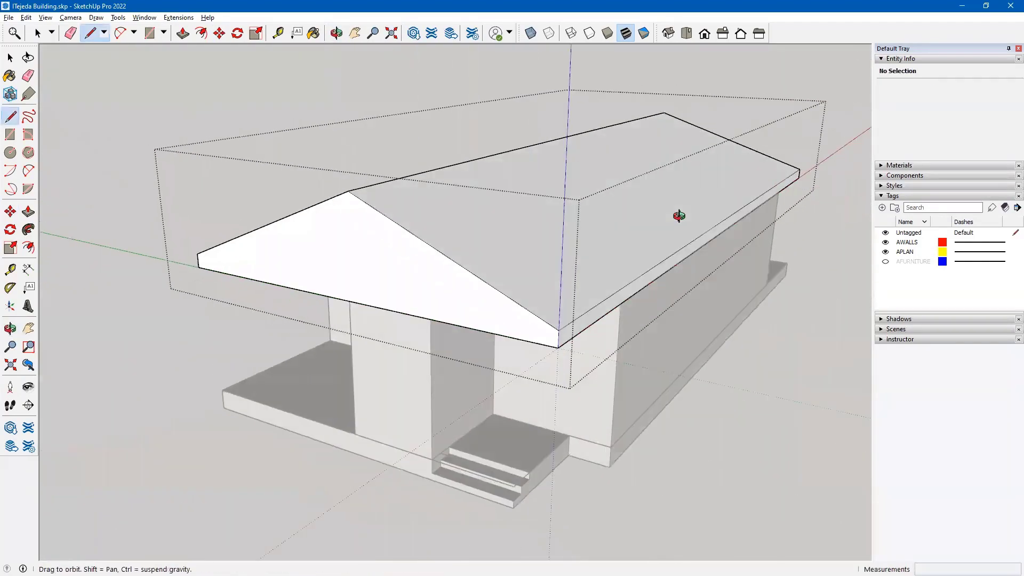
{"action": "middle_click_drag", "start_coordinate": [679, 213], "coordinate": [651, 202]}
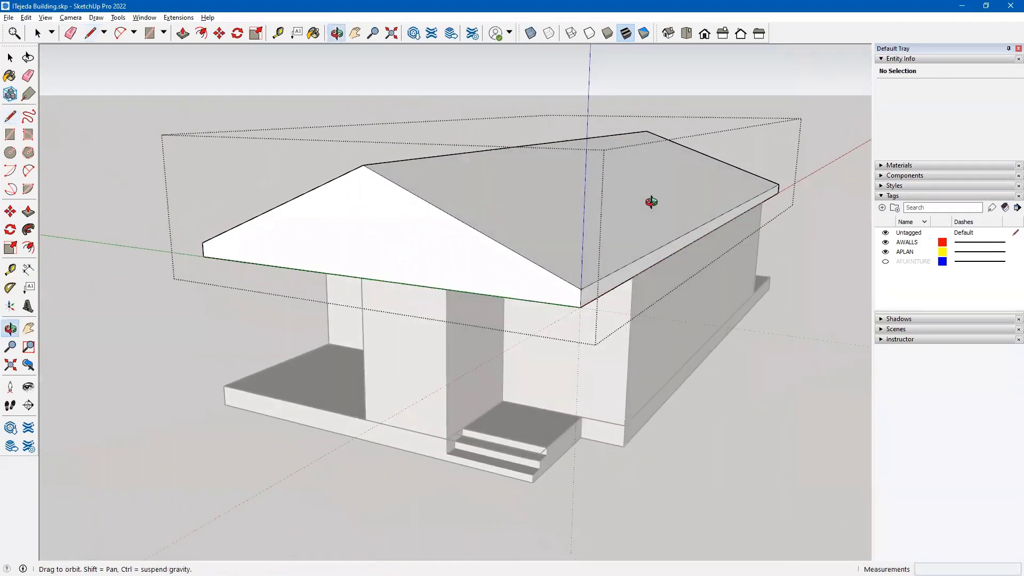
{"action": "key", "text": "l"}
{"action": "scroll", "coordinate": [264, 232], "scroll_direction": "up", "scroll_amount": 3}
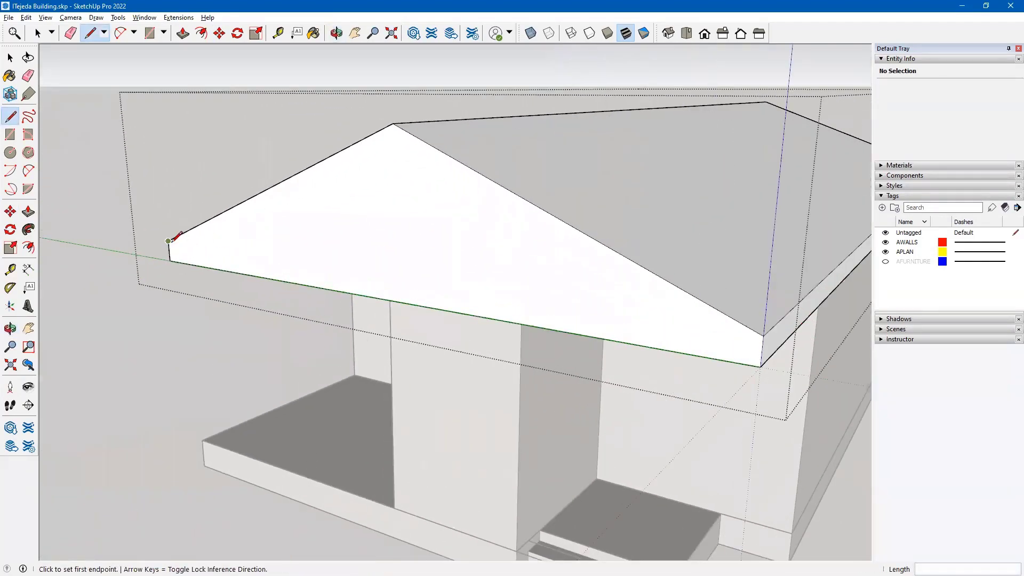
{"action": "left_click", "coordinate": [169, 241]}
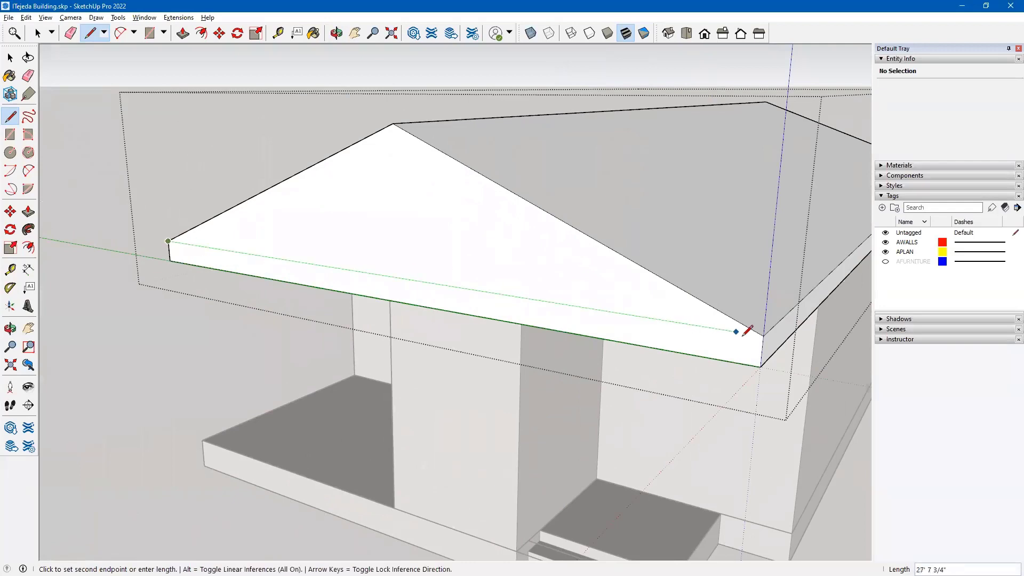
{"action": "left_click", "coordinate": [763, 335]}
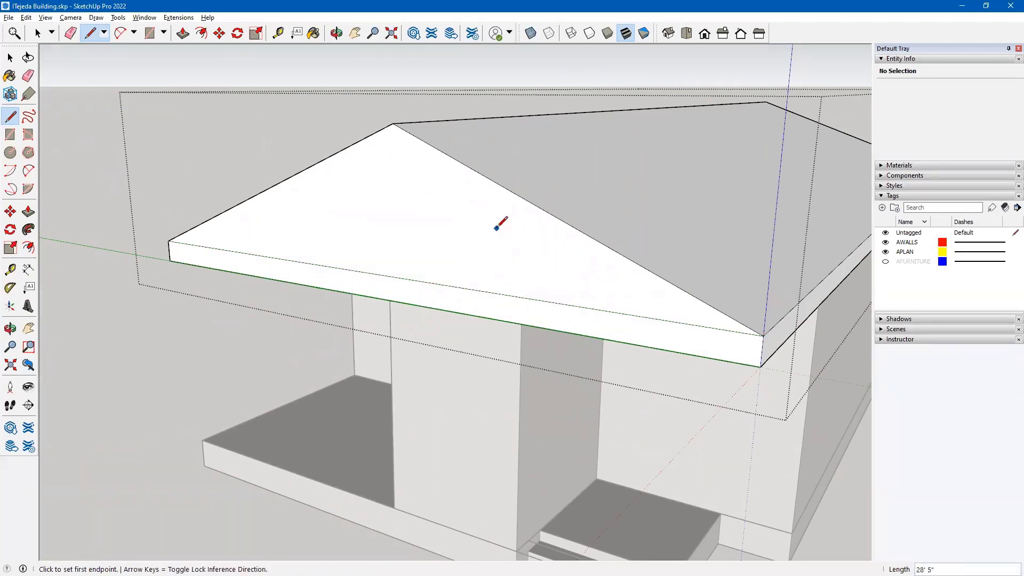
- Move the front ridge endpoint 6' inward along the ridge to form the second hip end, and close the roof group
{"action": "middle_click_drag", "start_coordinate": [496, 228], "coordinate": [384, 332]}
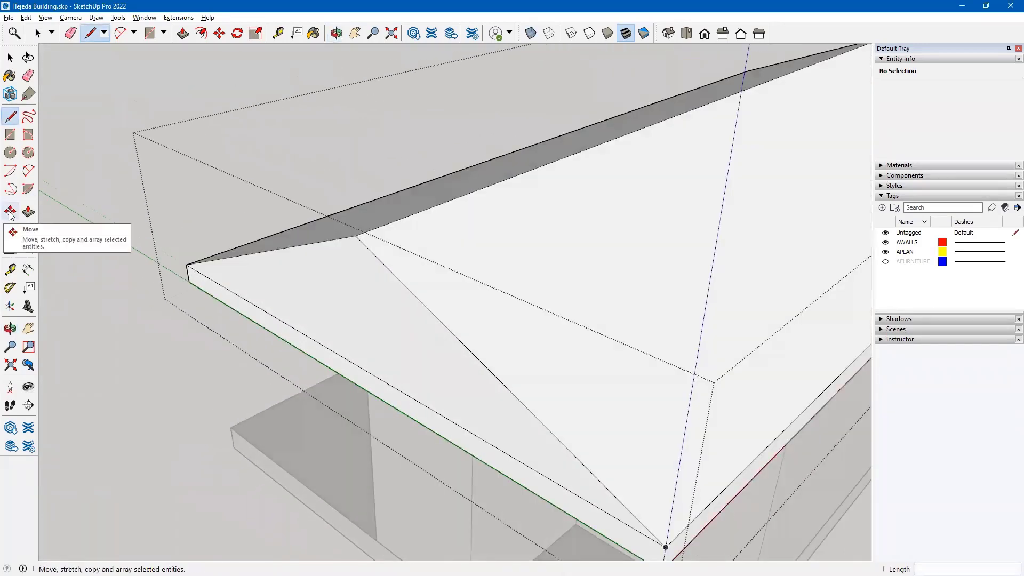
{"action": "left_click", "coordinate": [10, 211]}
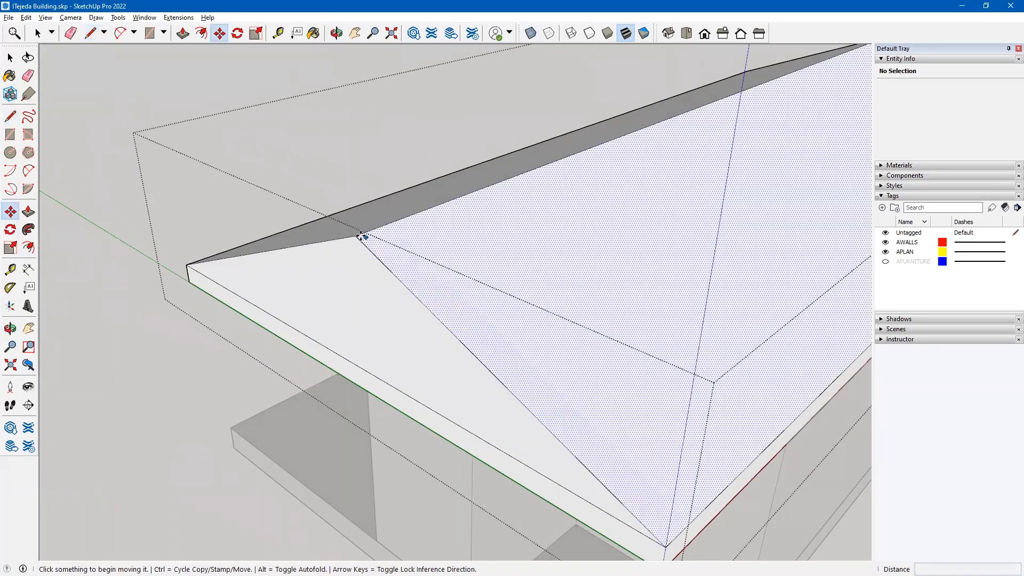
{"action": "left_click", "coordinate": [361, 237]}
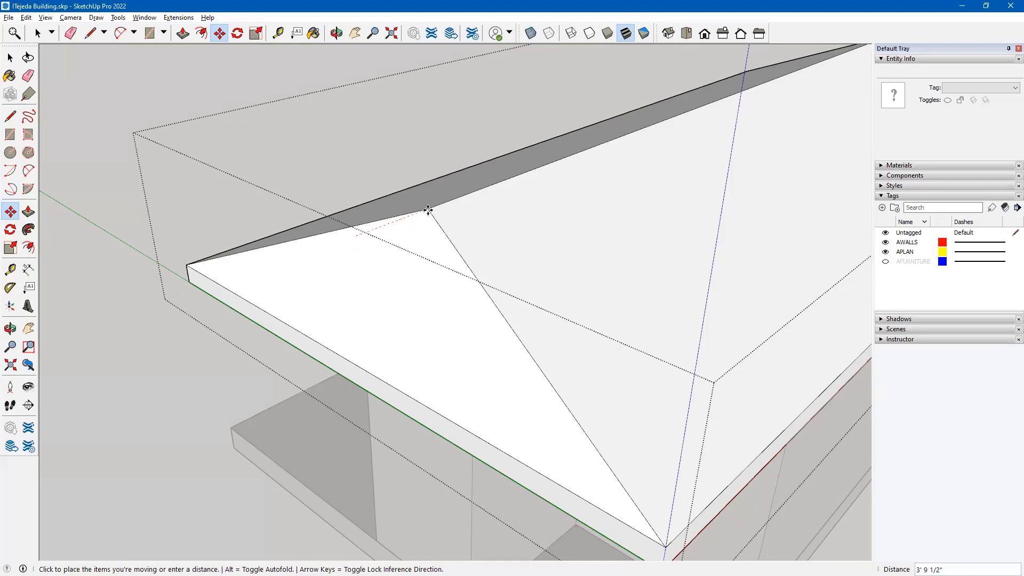
{"action": "type", "text": "6"}
{"action": "key", "text": "Return"}
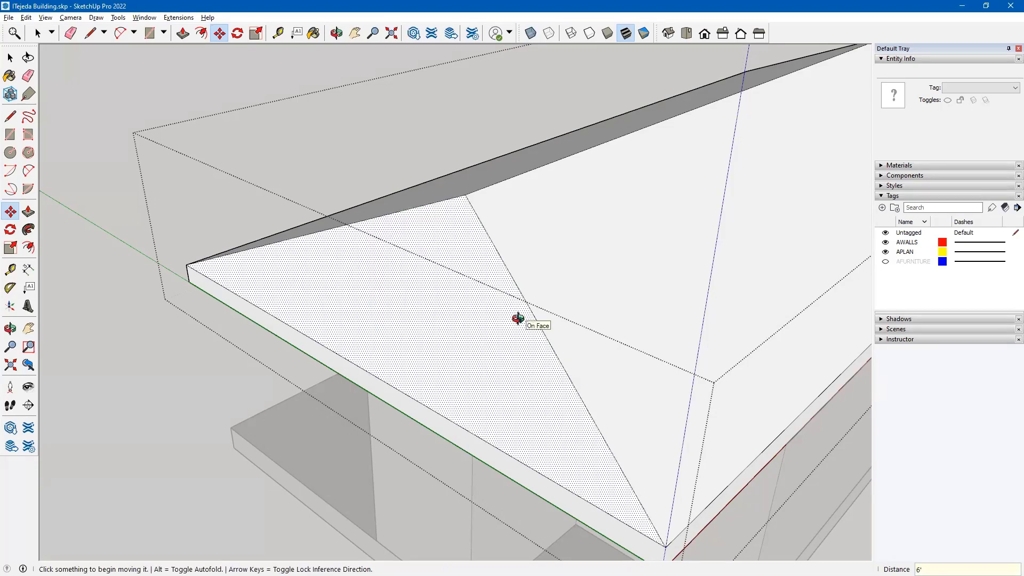
{"action": "middle_click_drag", "start_coordinate": [521, 318], "coordinate": [425, 160]}
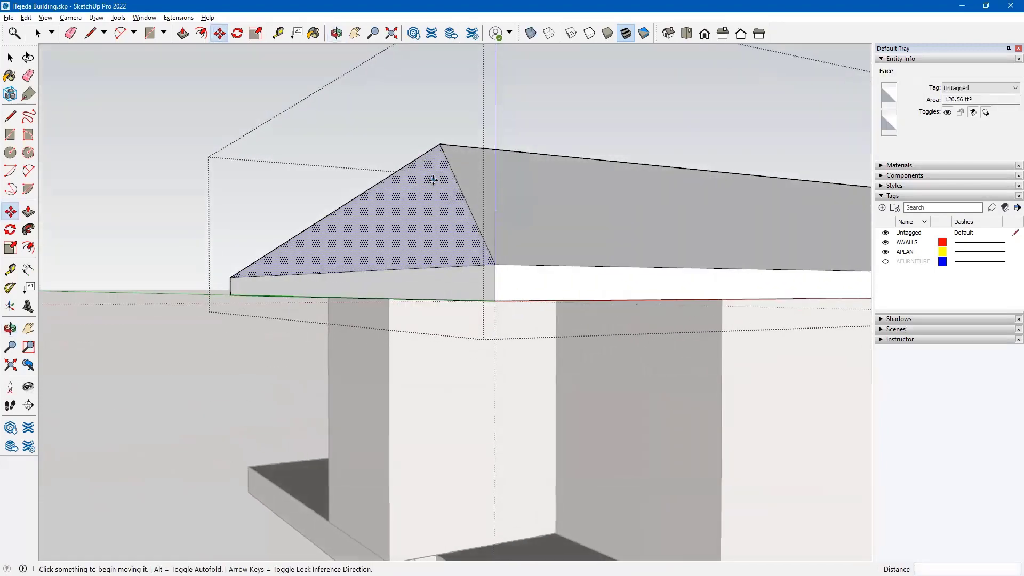
{"action": "middle_click_drag", "start_coordinate": [523, 217], "coordinate": [311, 247]}
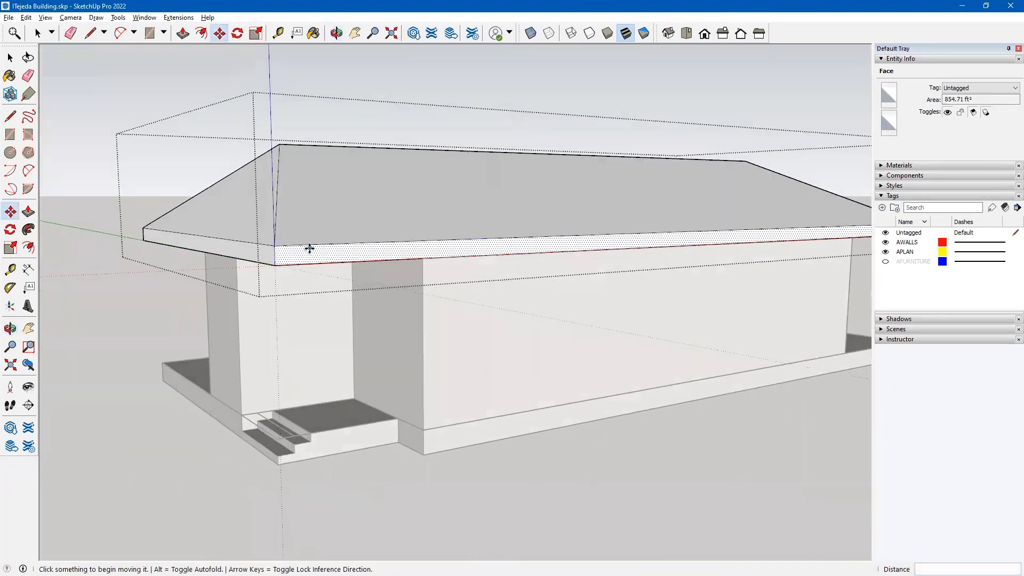
{"action": "scroll", "coordinate": [311, 247], "scroll_direction": "down", "scroll_amount": 3}
{"action": "key", "text": "space"}
{"action": "middle_click_drag", "start_coordinate": [490, 314], "coordinate": [430, 309]}
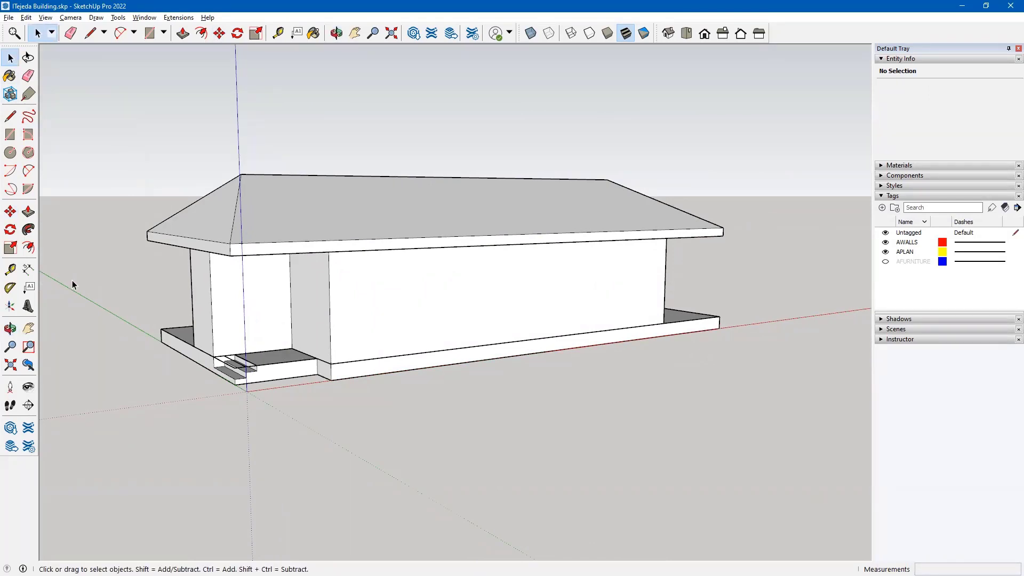
- Set the camera to parallel projection and show the front view using the Views toolbar floated over the model
{"action": "left_click", "coordinate": [71, 18]}
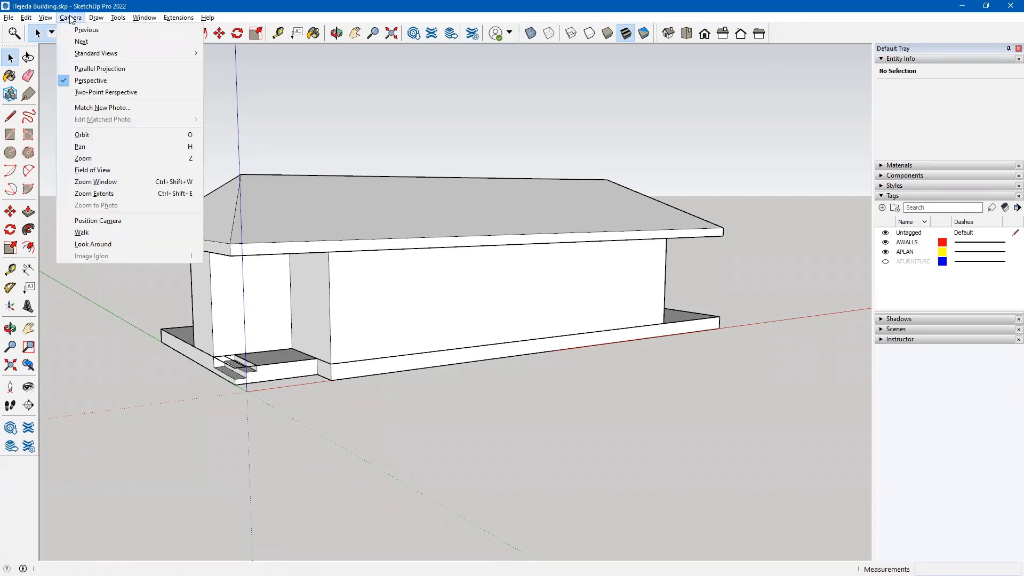
{"action": "left_click", "coordinate": [86, 70]}
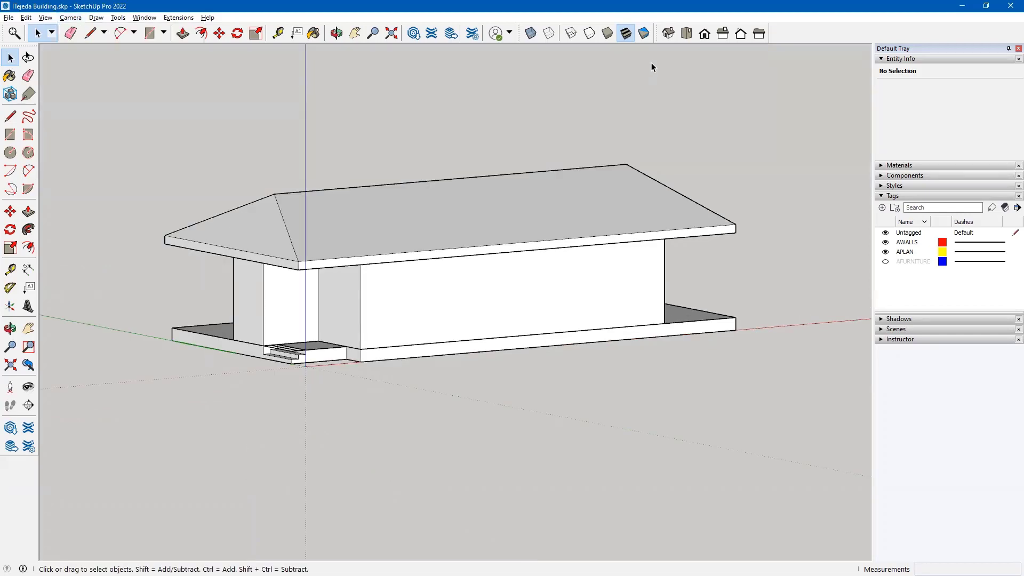
{"action": "left_click_drag", "start_coordinate": [655, 43], "coordinate": [595, 94]}
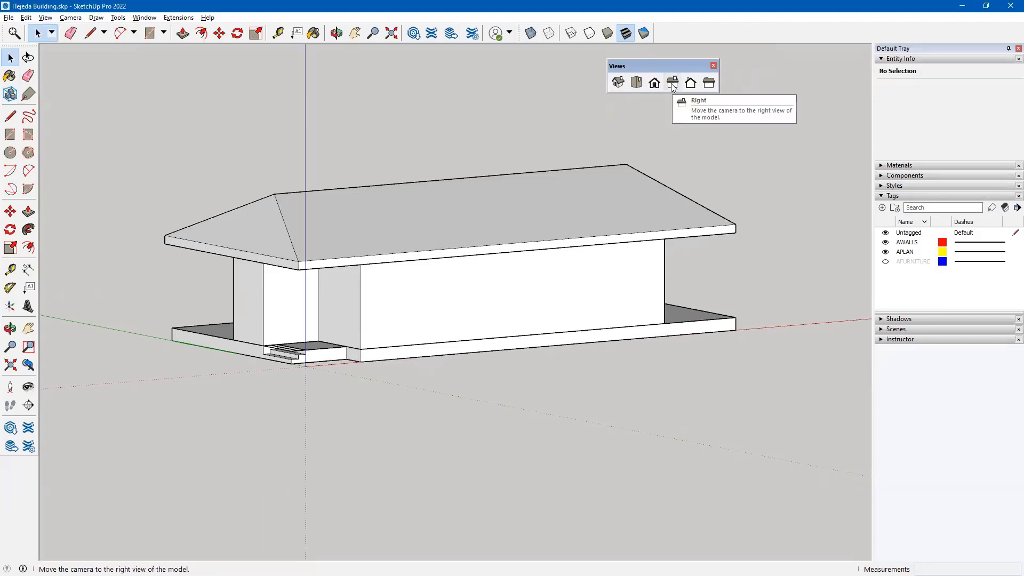
{"action": "left_click", "coordinate": [655, 85]}
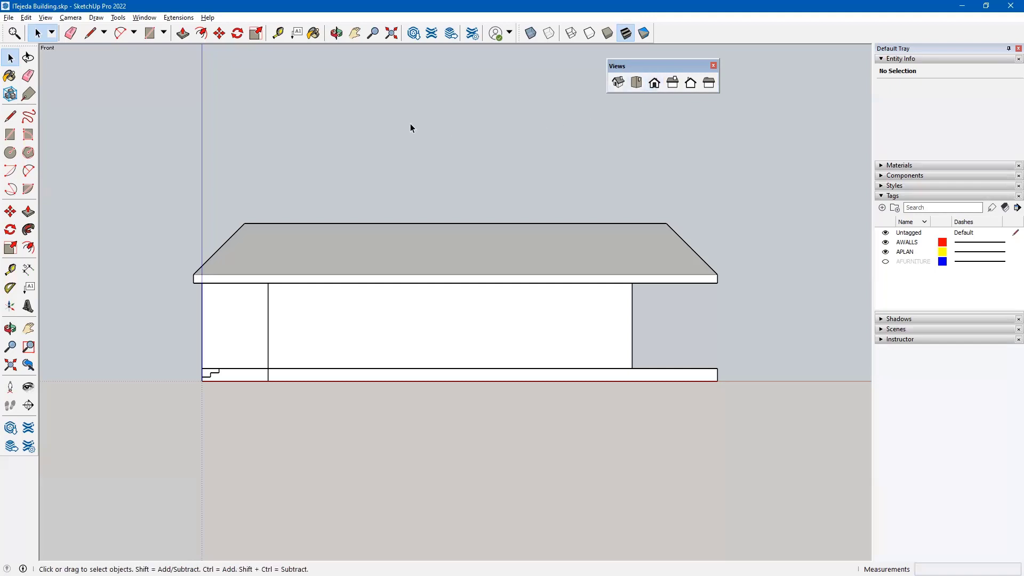
- Show the house in isometric view and orbit round to the corner with the front steps
{"action": "left_click", "coordinate": [618, 82]}
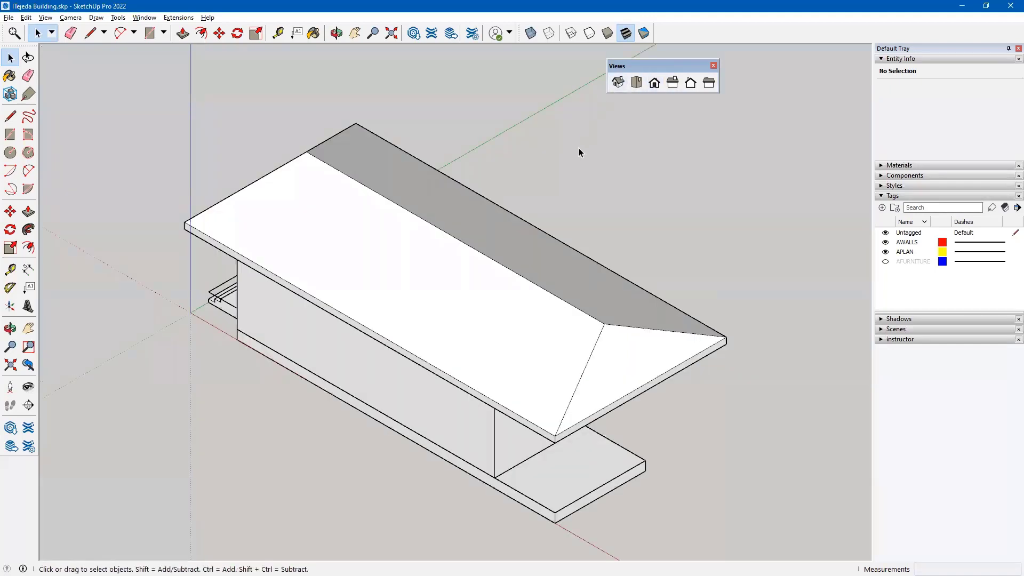
{"action": "scroll", "coordinate": [460, 358], "scroll_direction": "down", "scroll_amount": 2}
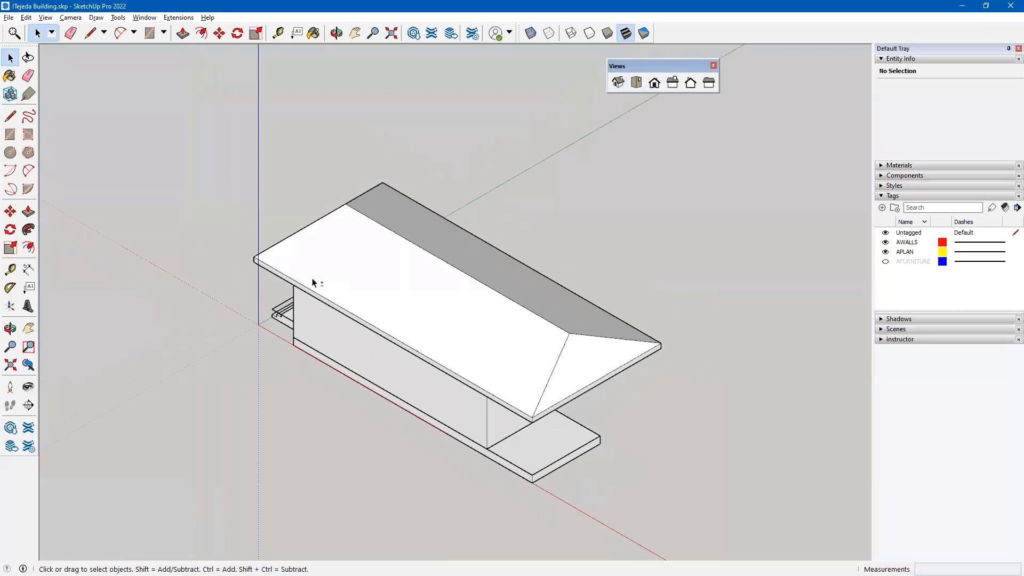
{"action": "middle_click_drag", "start_coordinate": [313, 282], "coordinate": [780, 192], "text": "shift"}
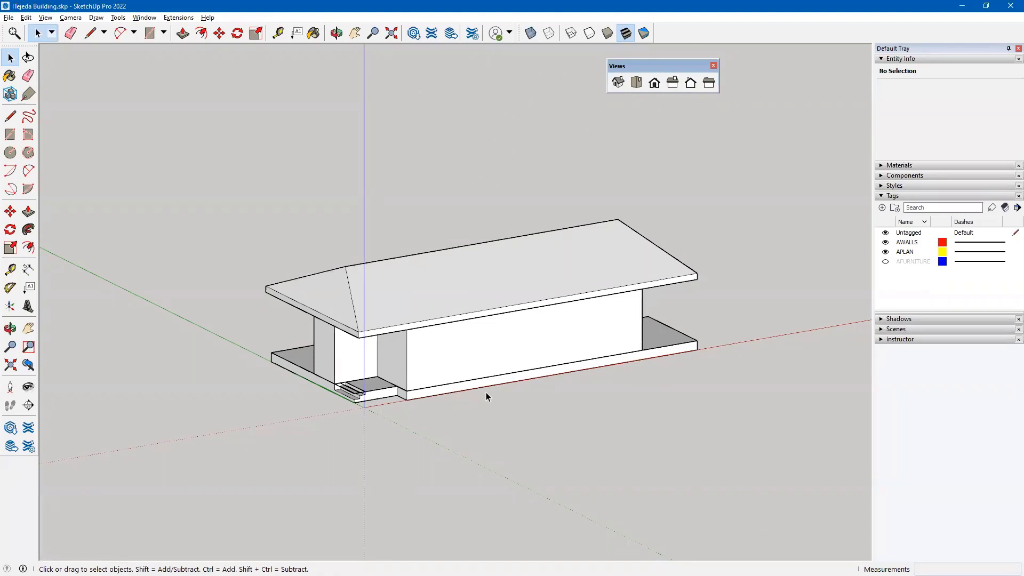
- Switch the camera back to perspective projection
{"action": "left_click", "coordinate": [46, 17]}
{"action": "mouse_move", "coordinate": [71, 17]}
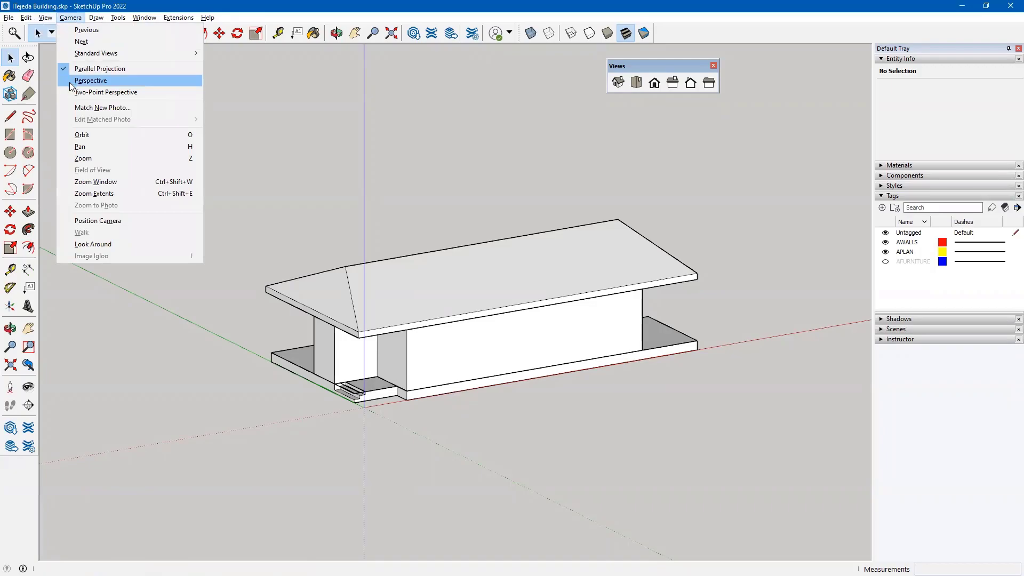